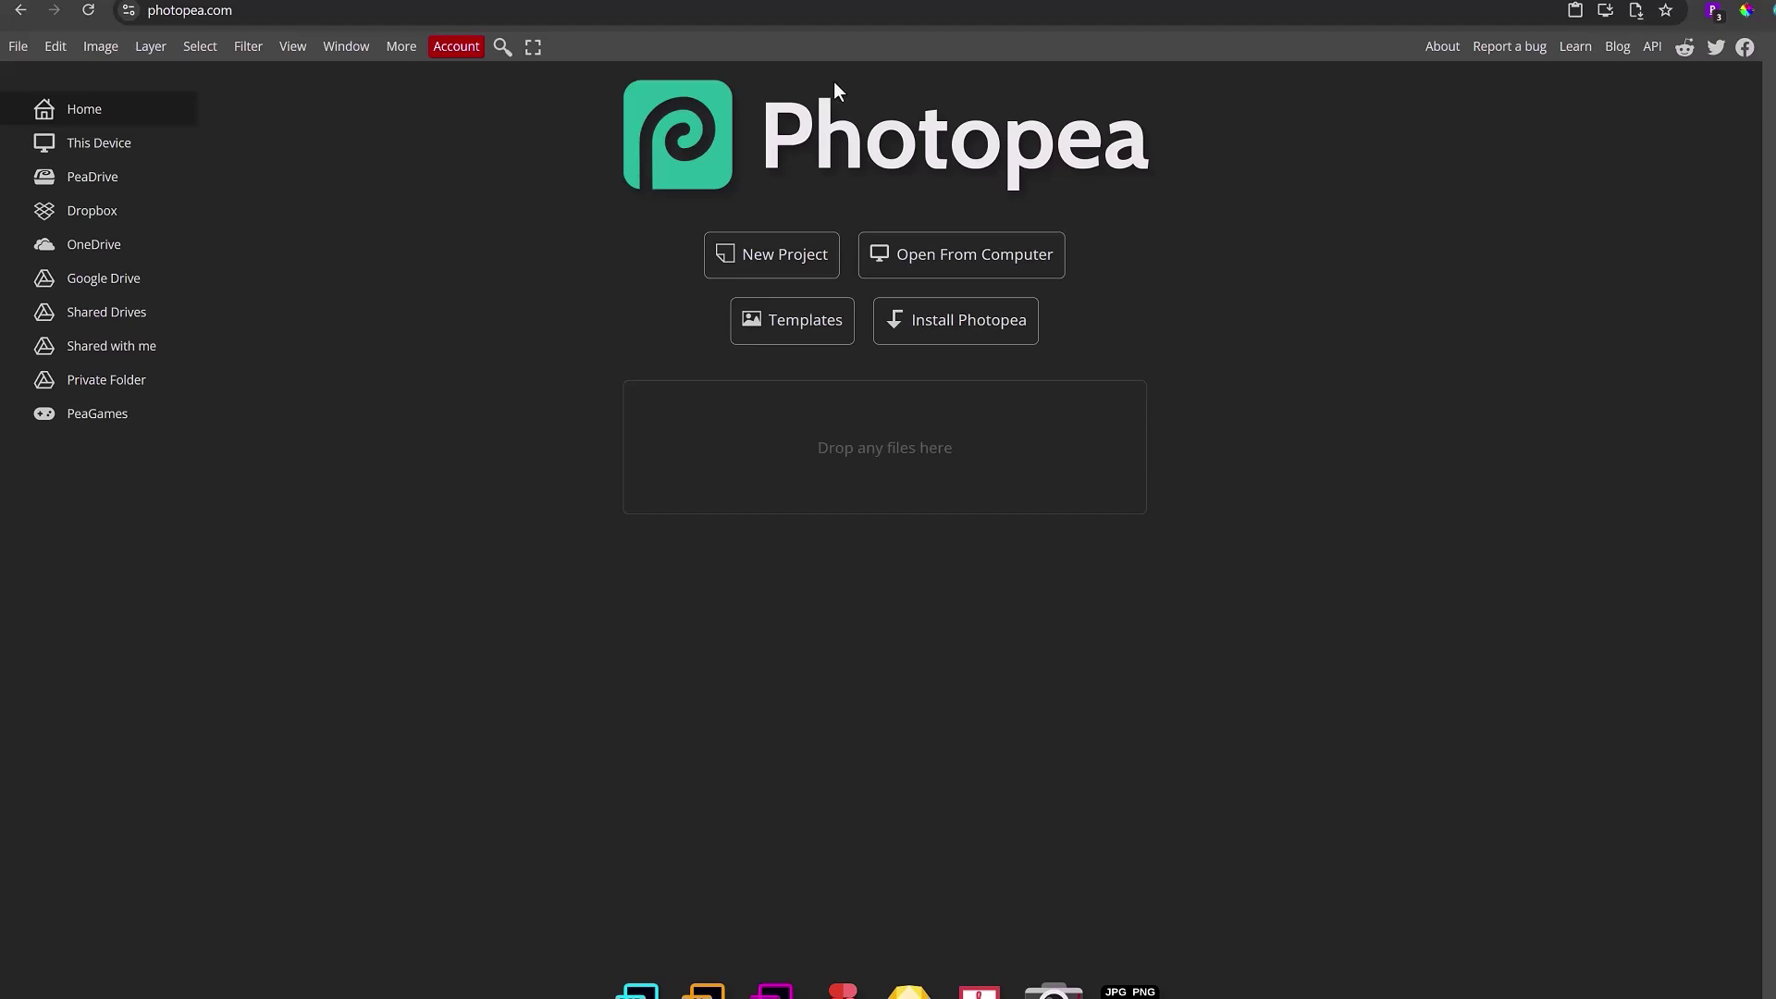
- Open BOW SVG-svg.psd and inspect its two layer groups and the single layer in each
{"action": "left_click", "coordinate": [918, 262]}
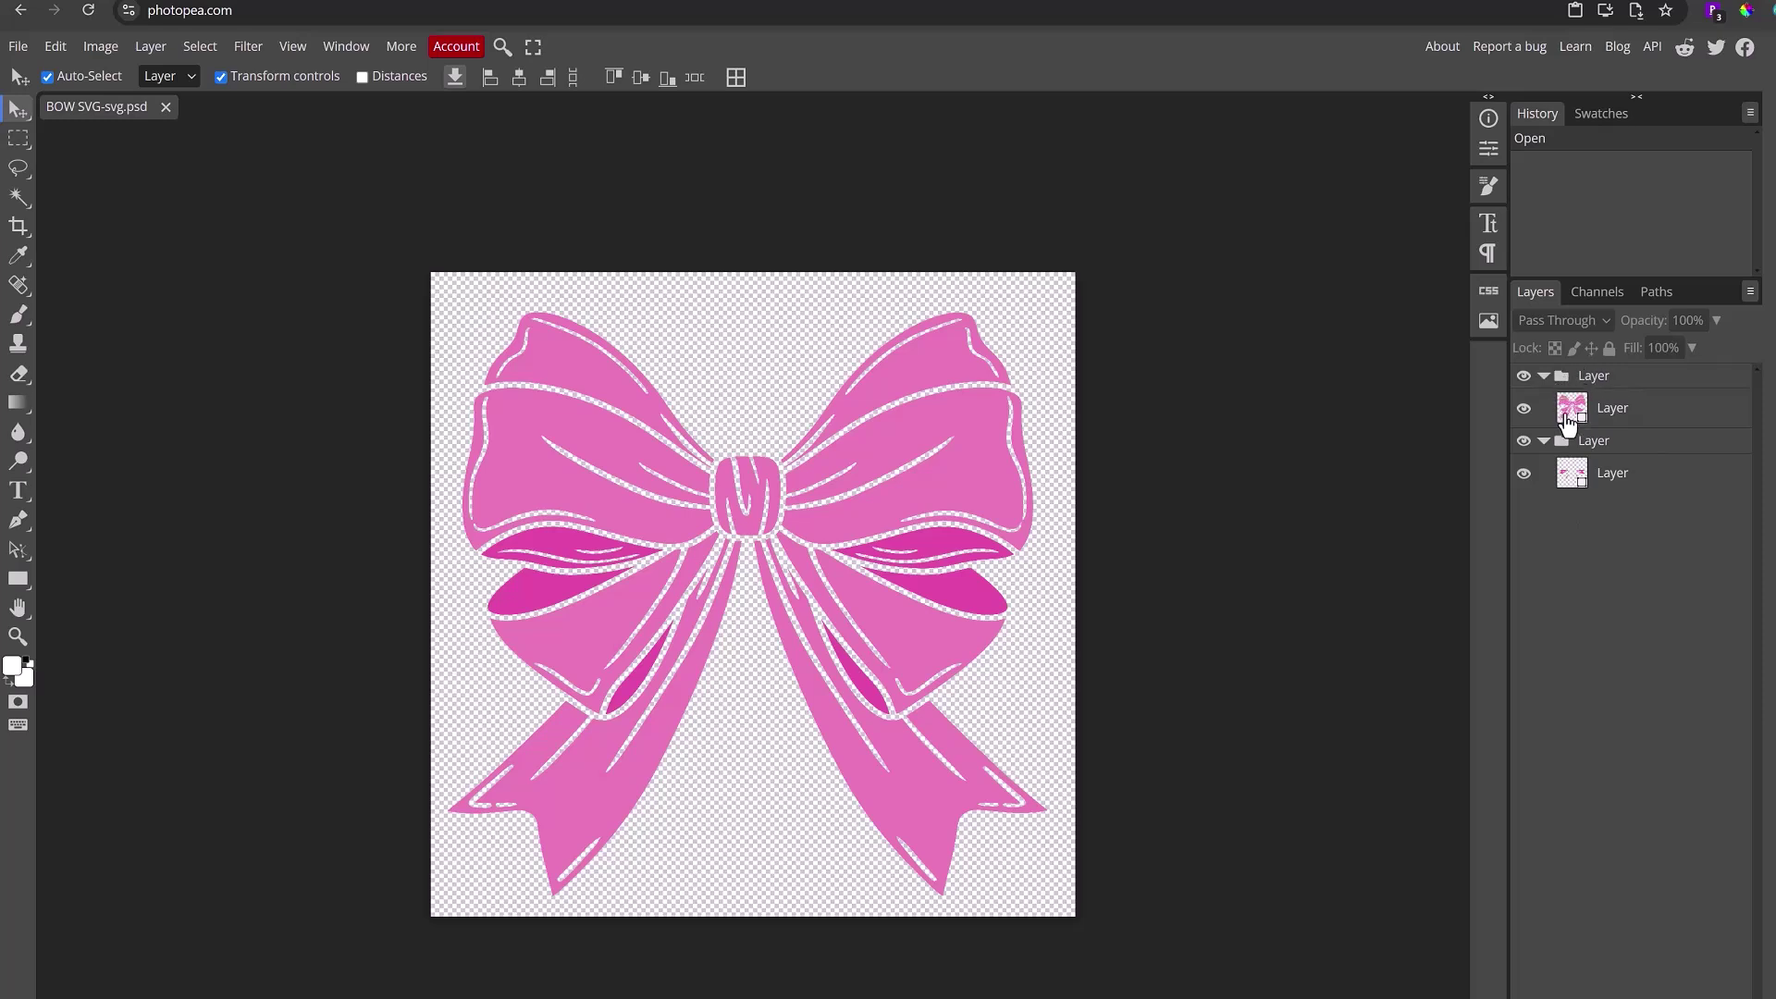
{"action": "left_click", "coordinate": [1578, 421]}
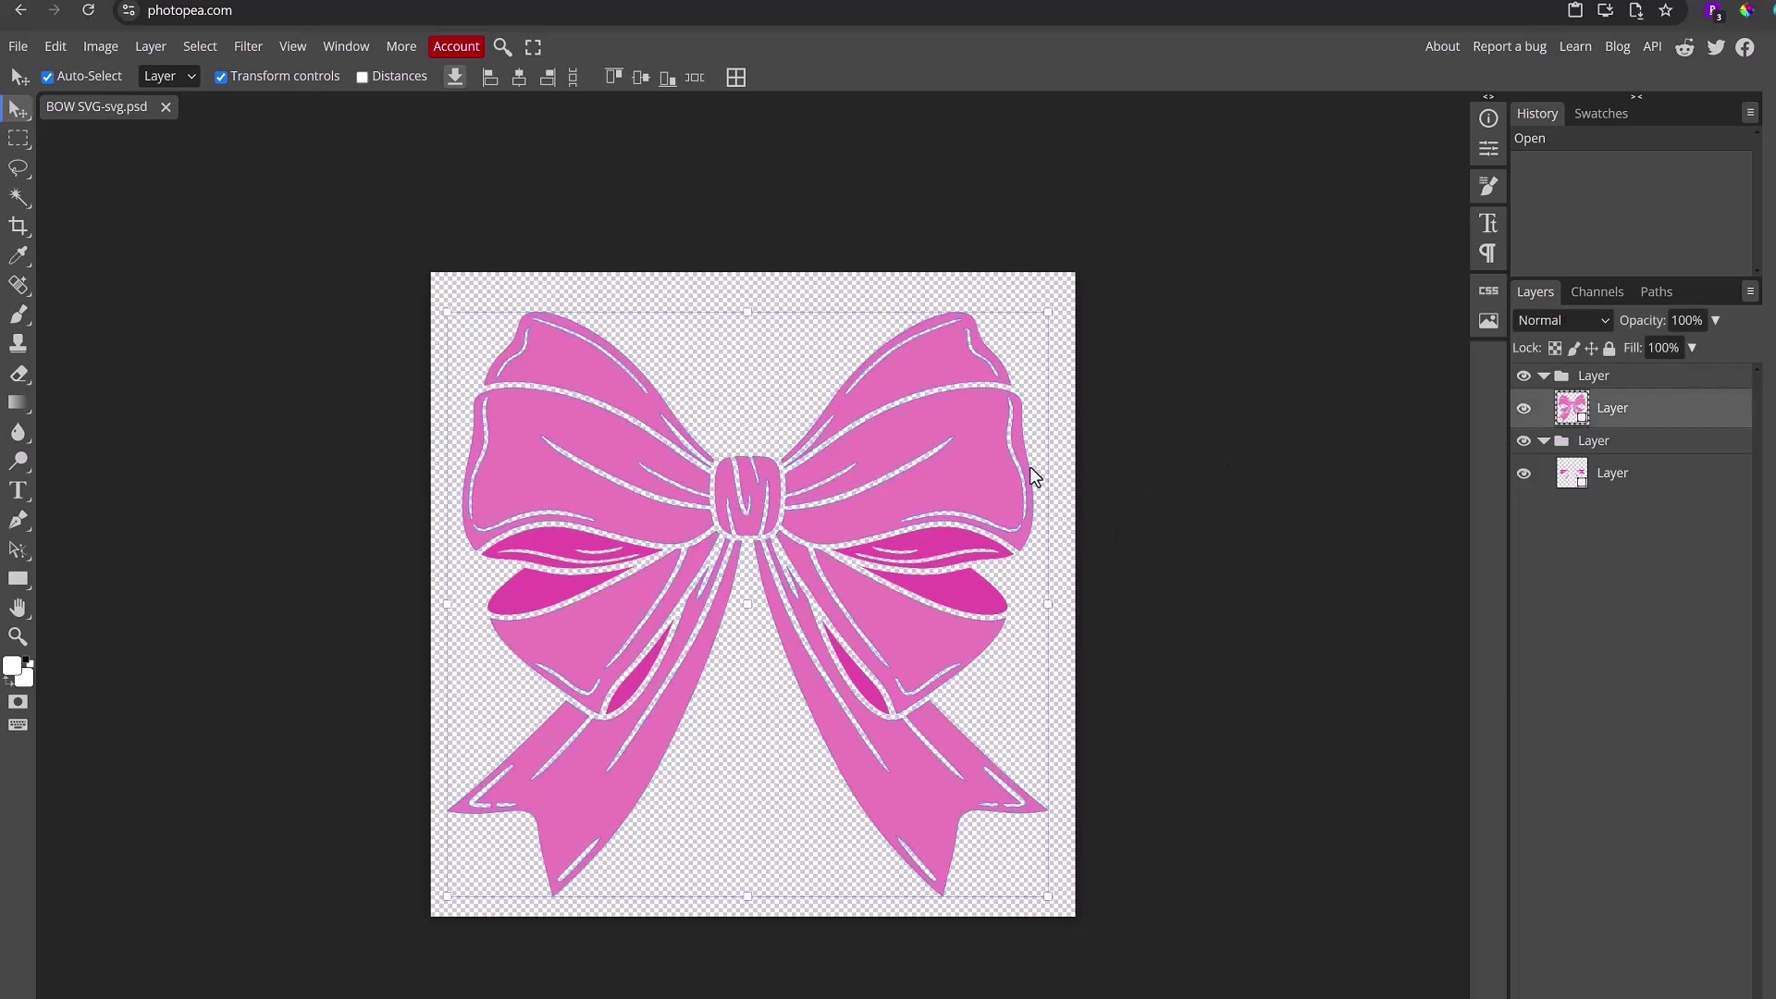
{"action": "left_click", "coordinate": [1606, 453]}
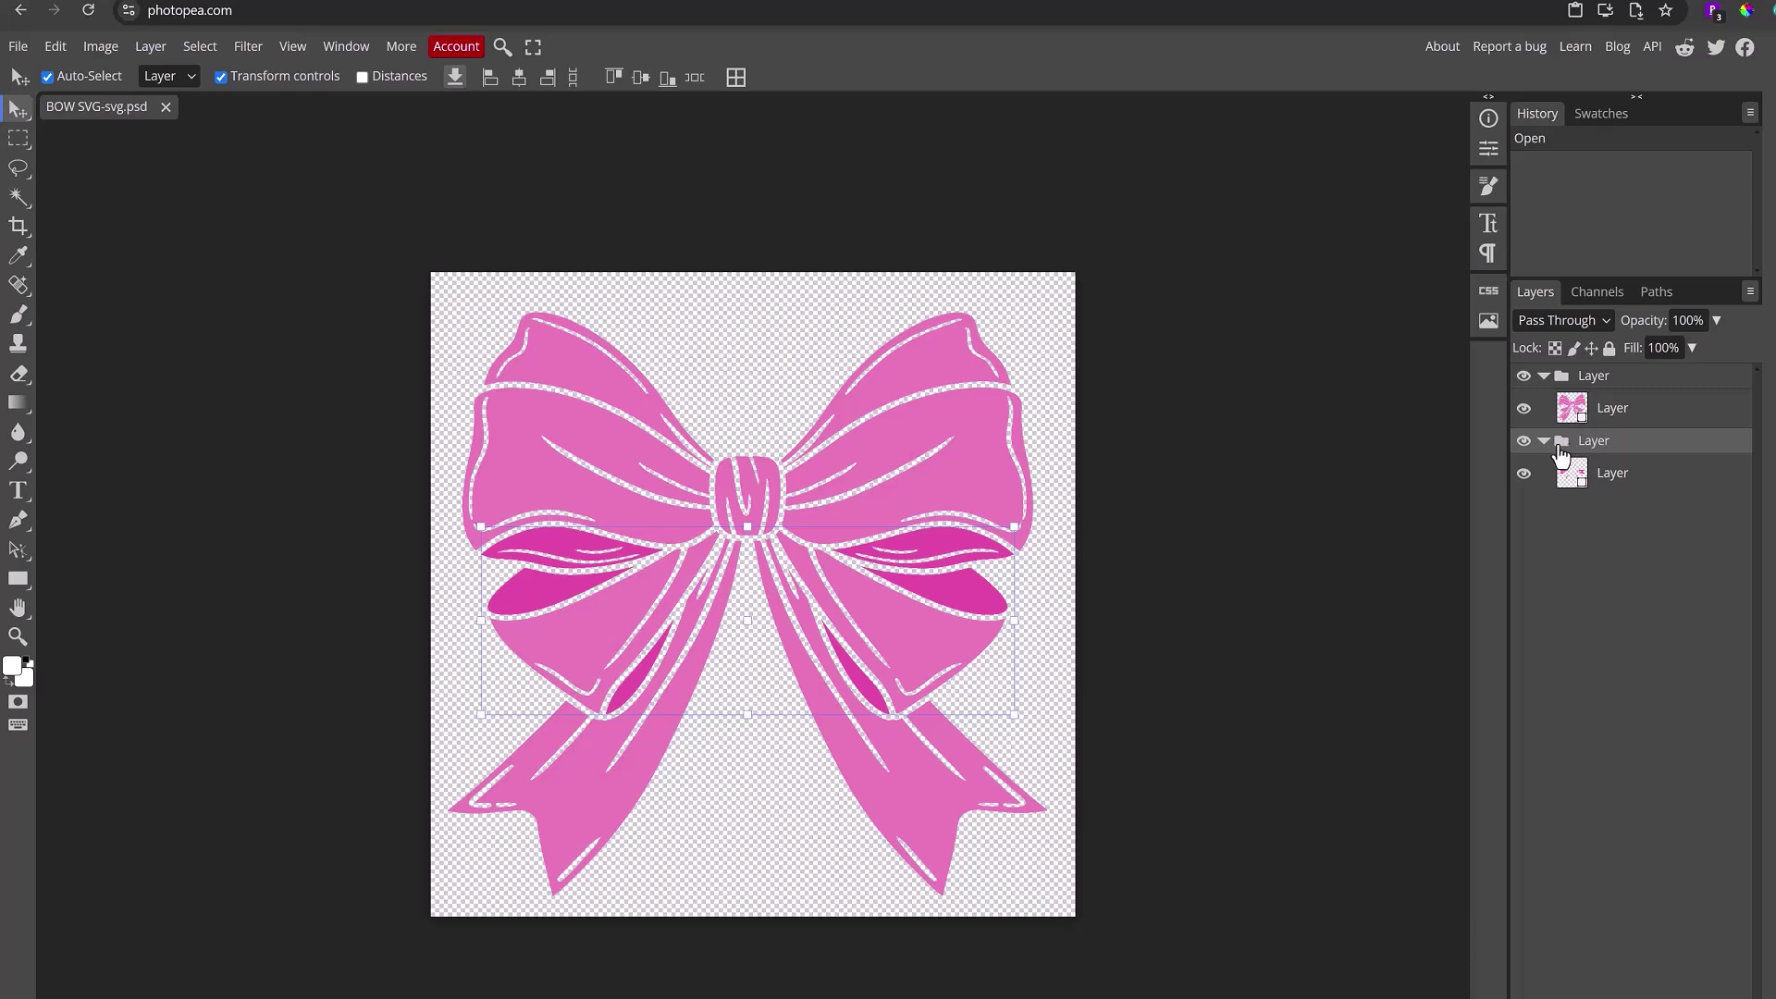
{"action": "left_click", "coordinate": [1610, 484]}
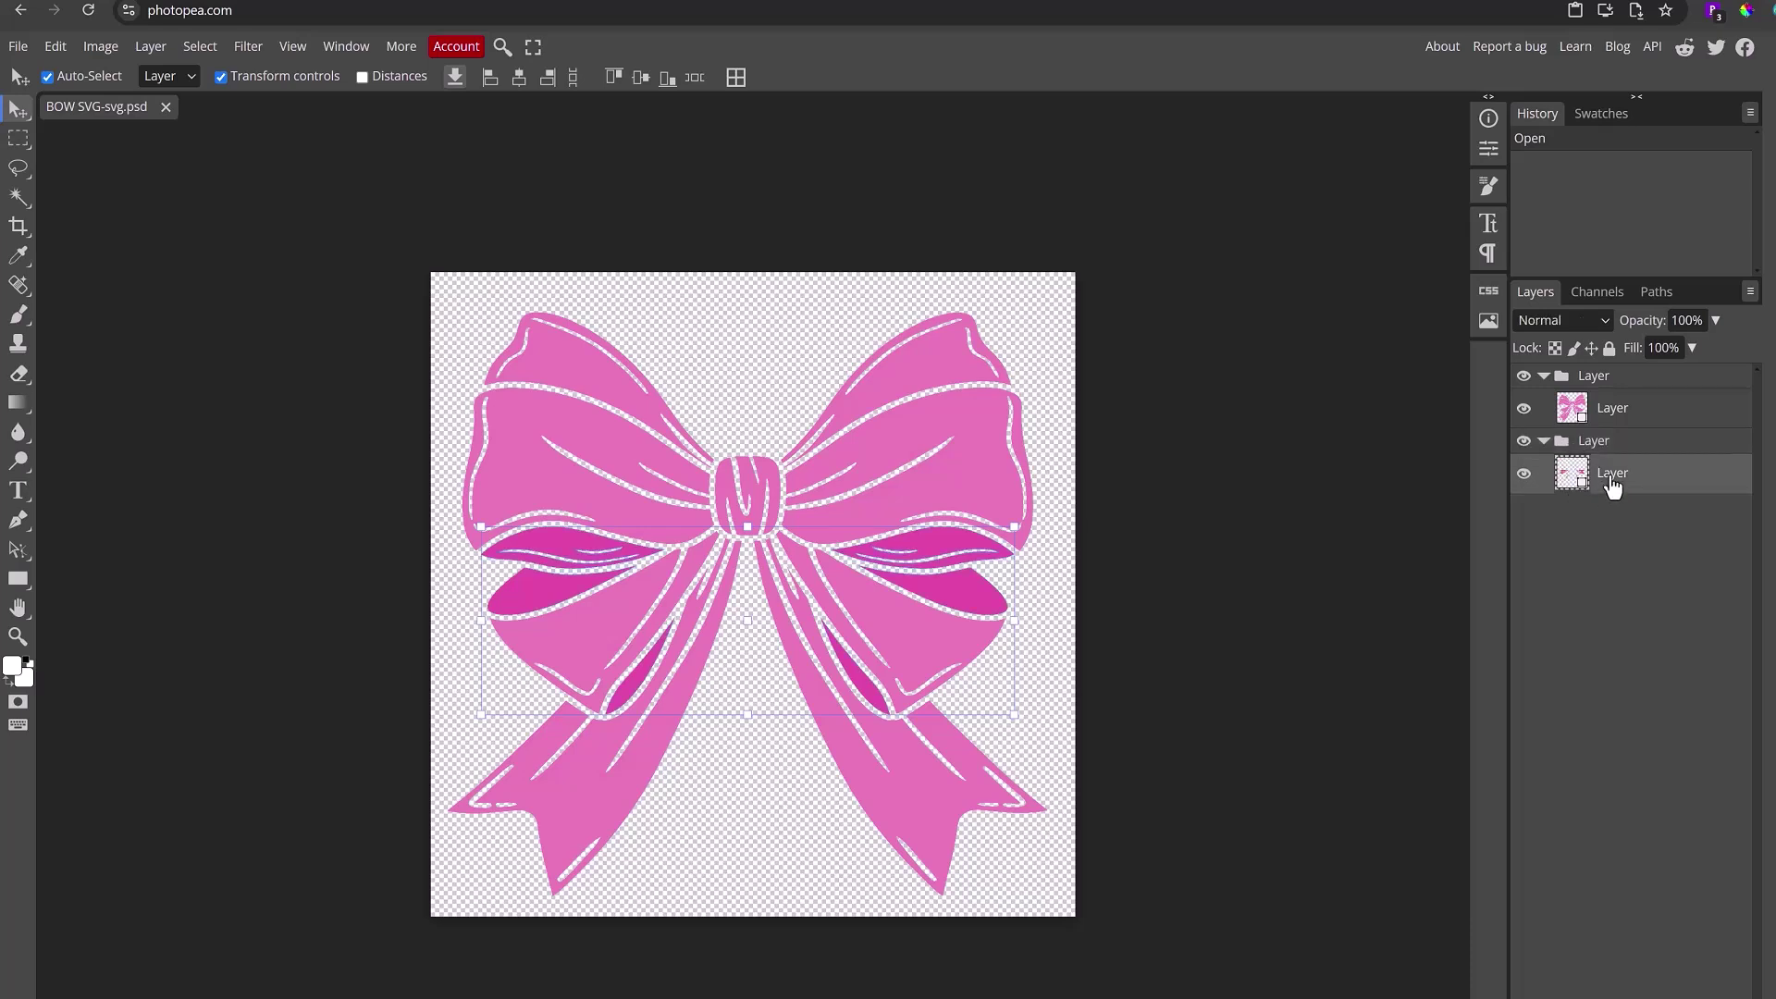
{"action": "left_click", "coordinate": [1609, 448]}
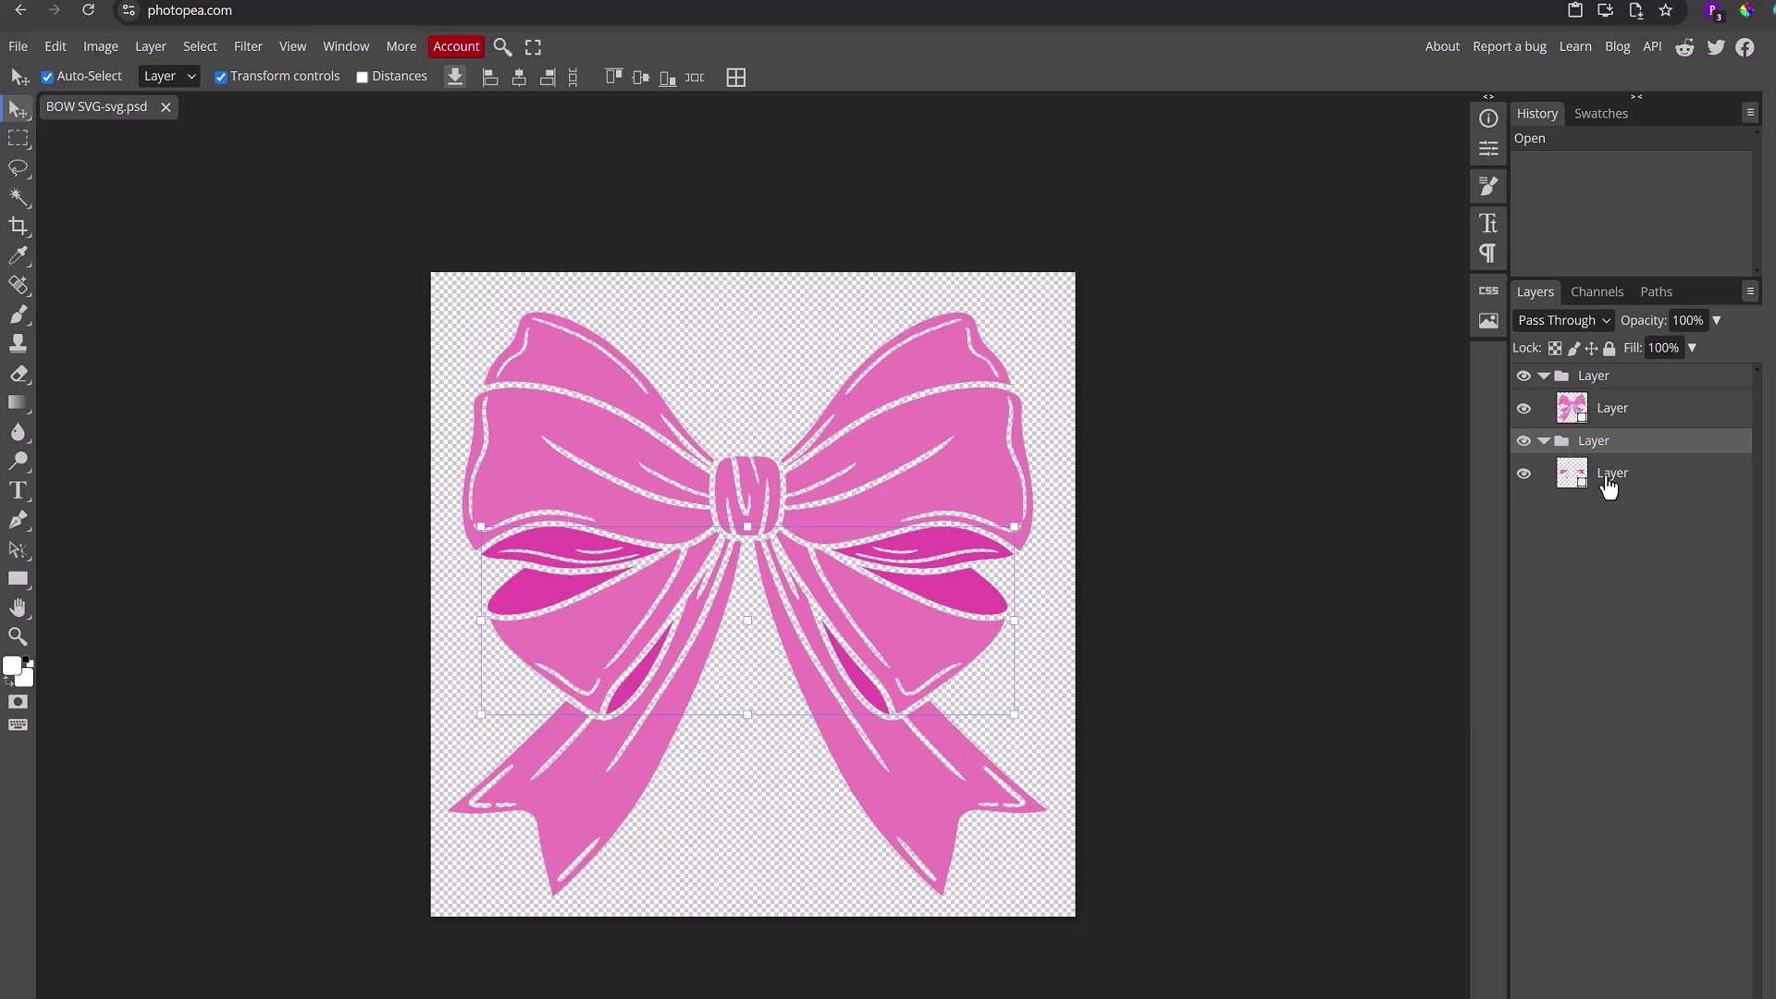
- Drag the lower bow layer out of its group and delete the emptied group
{"action": "left_click", "coordinate": [1610, 487]}
{"action": "left_click_drag", "start_coordinate": [1610, 487], "coordinate": [1607, 602]}
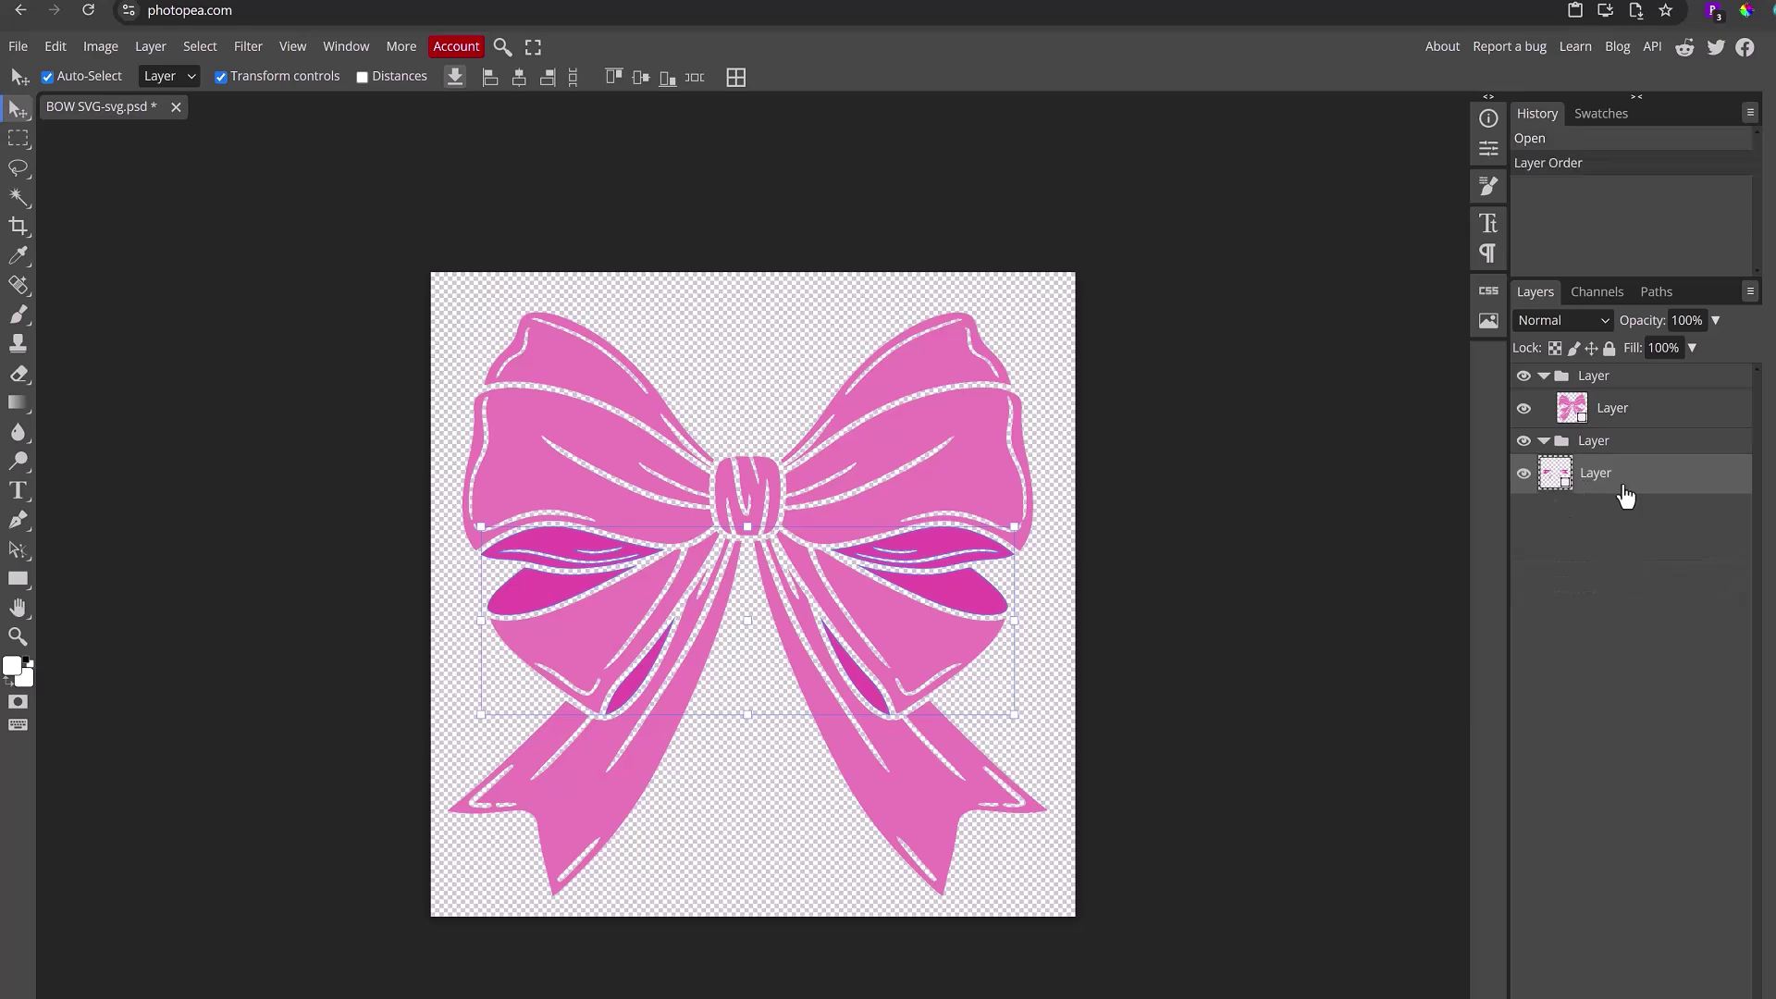
{"action": "left_click", "coordinate": [1622, 448]}
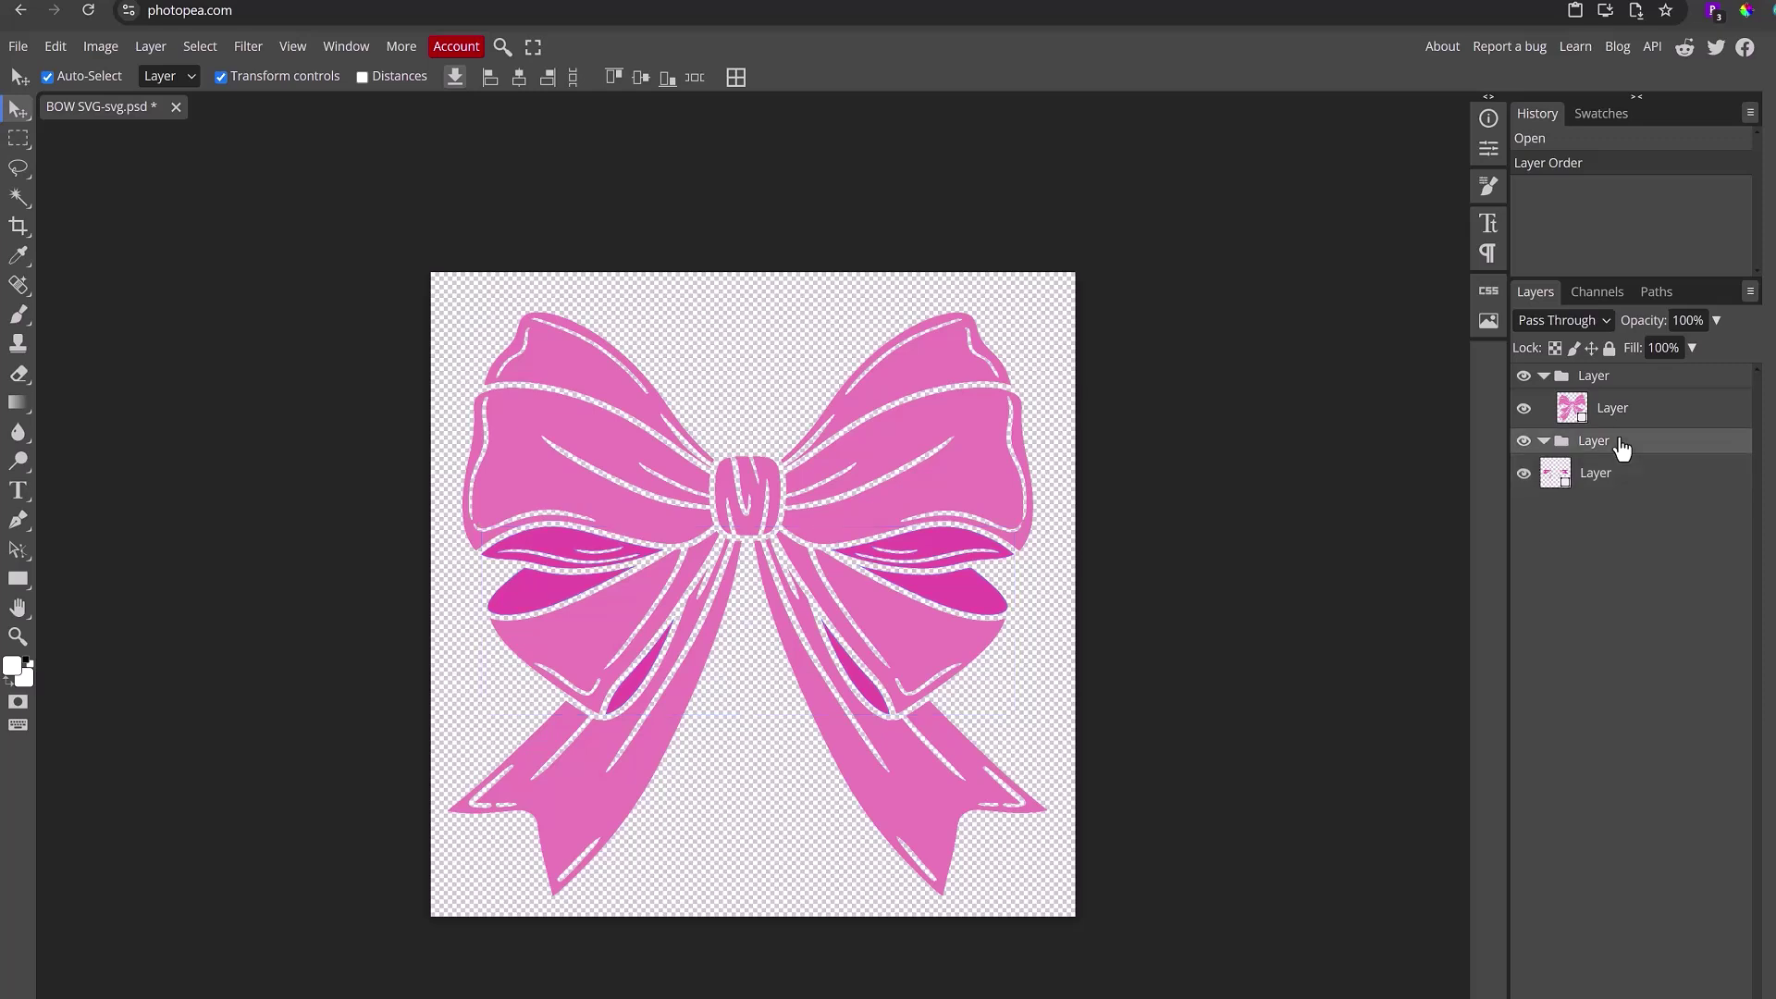
{"action": "key", "text": "Delete"}
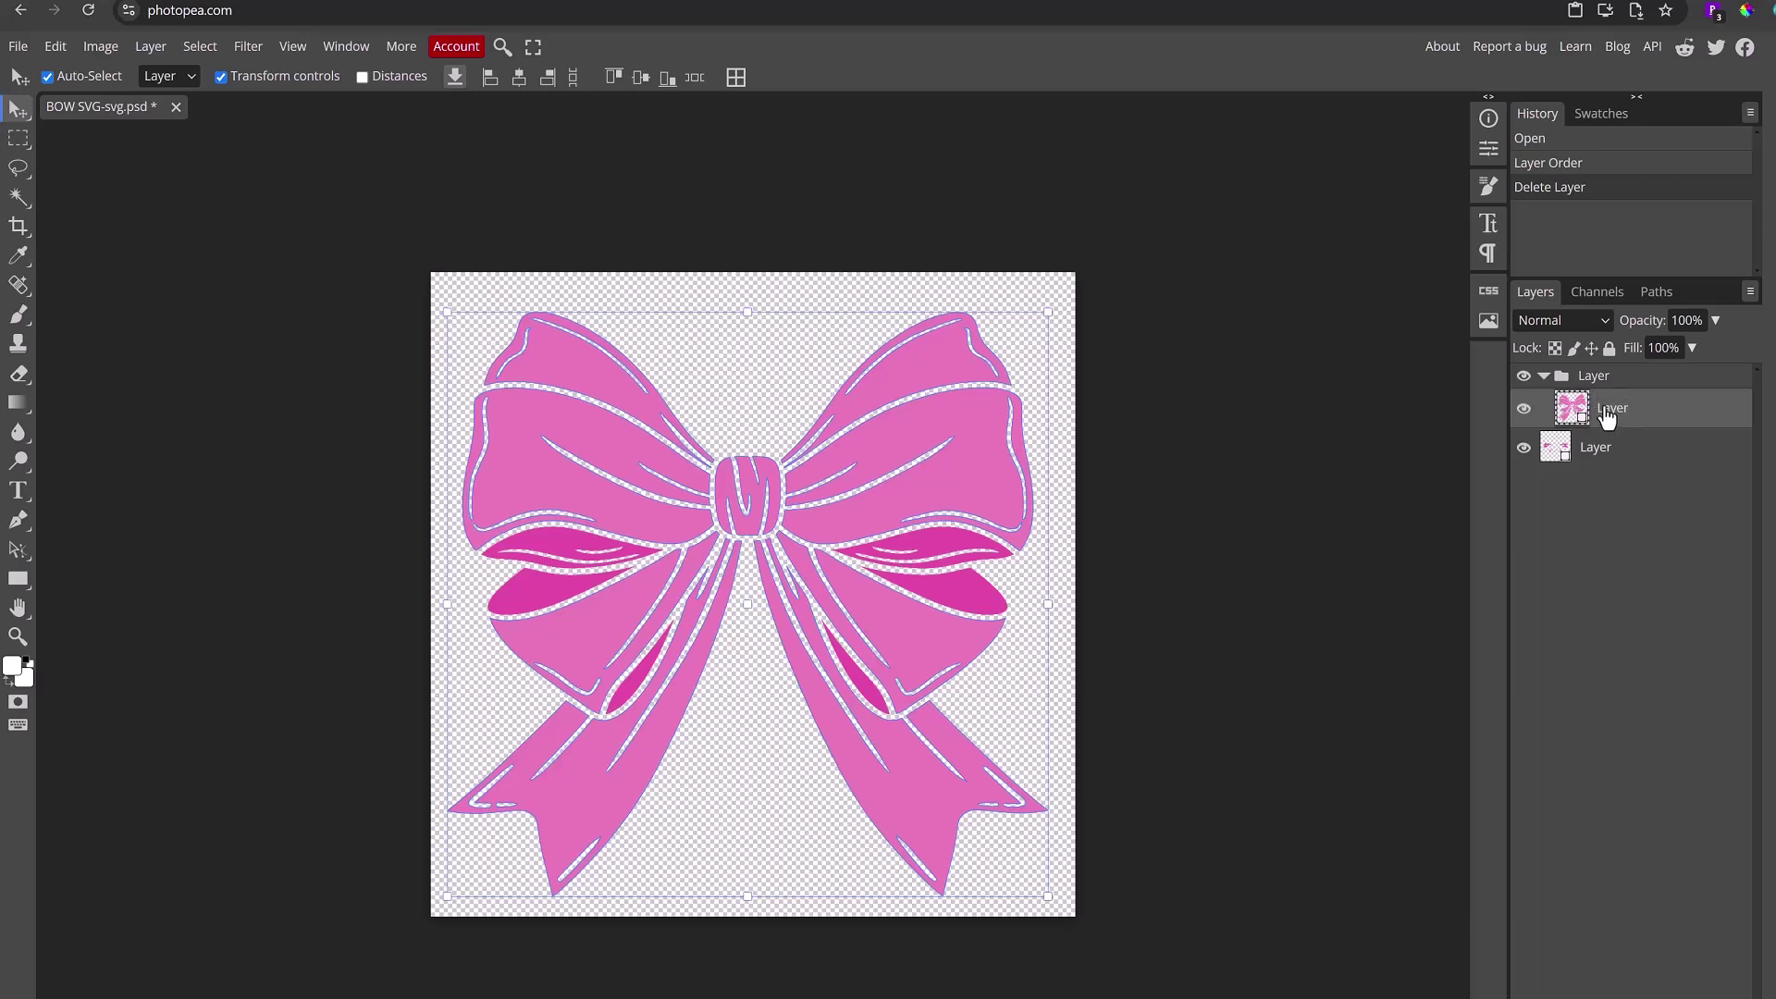
- Move the pink bow layer below the other layer and delete the leftover group
{"action": "left_click_drag", "start_coordinate": [1606, 411], "coordinate": [1612, 519]}
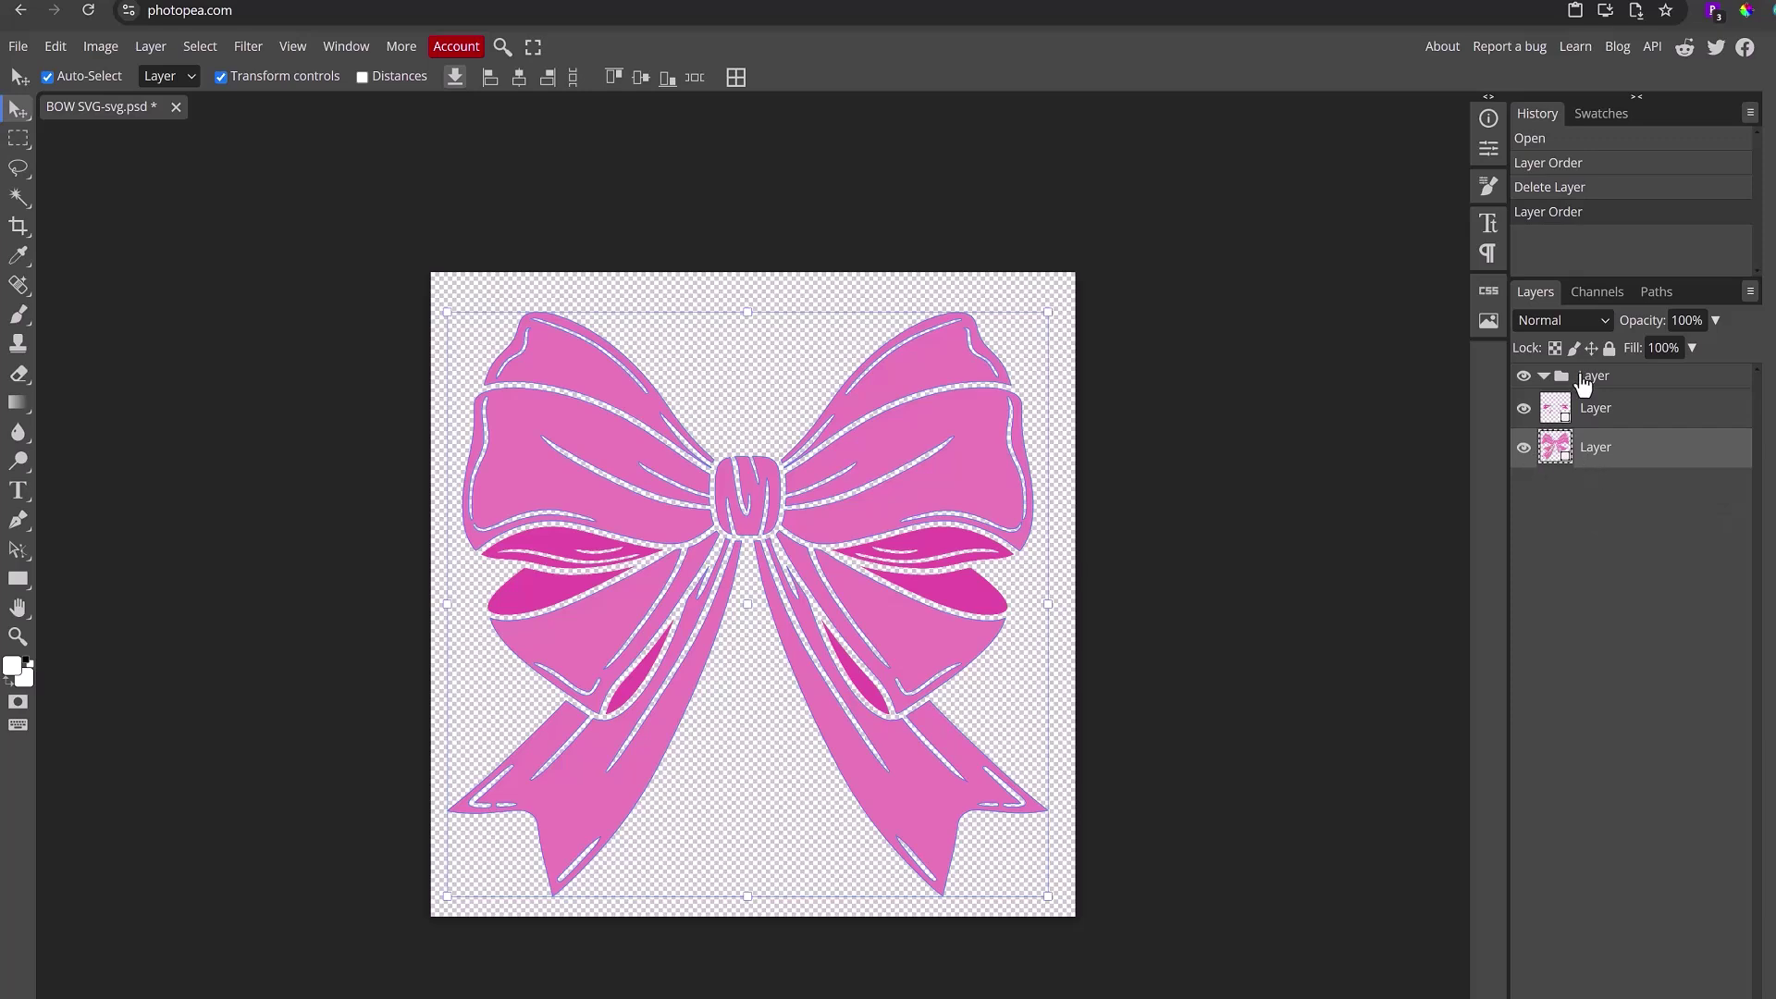
{"action": "left_click", "coordinate": [1582, 385]}
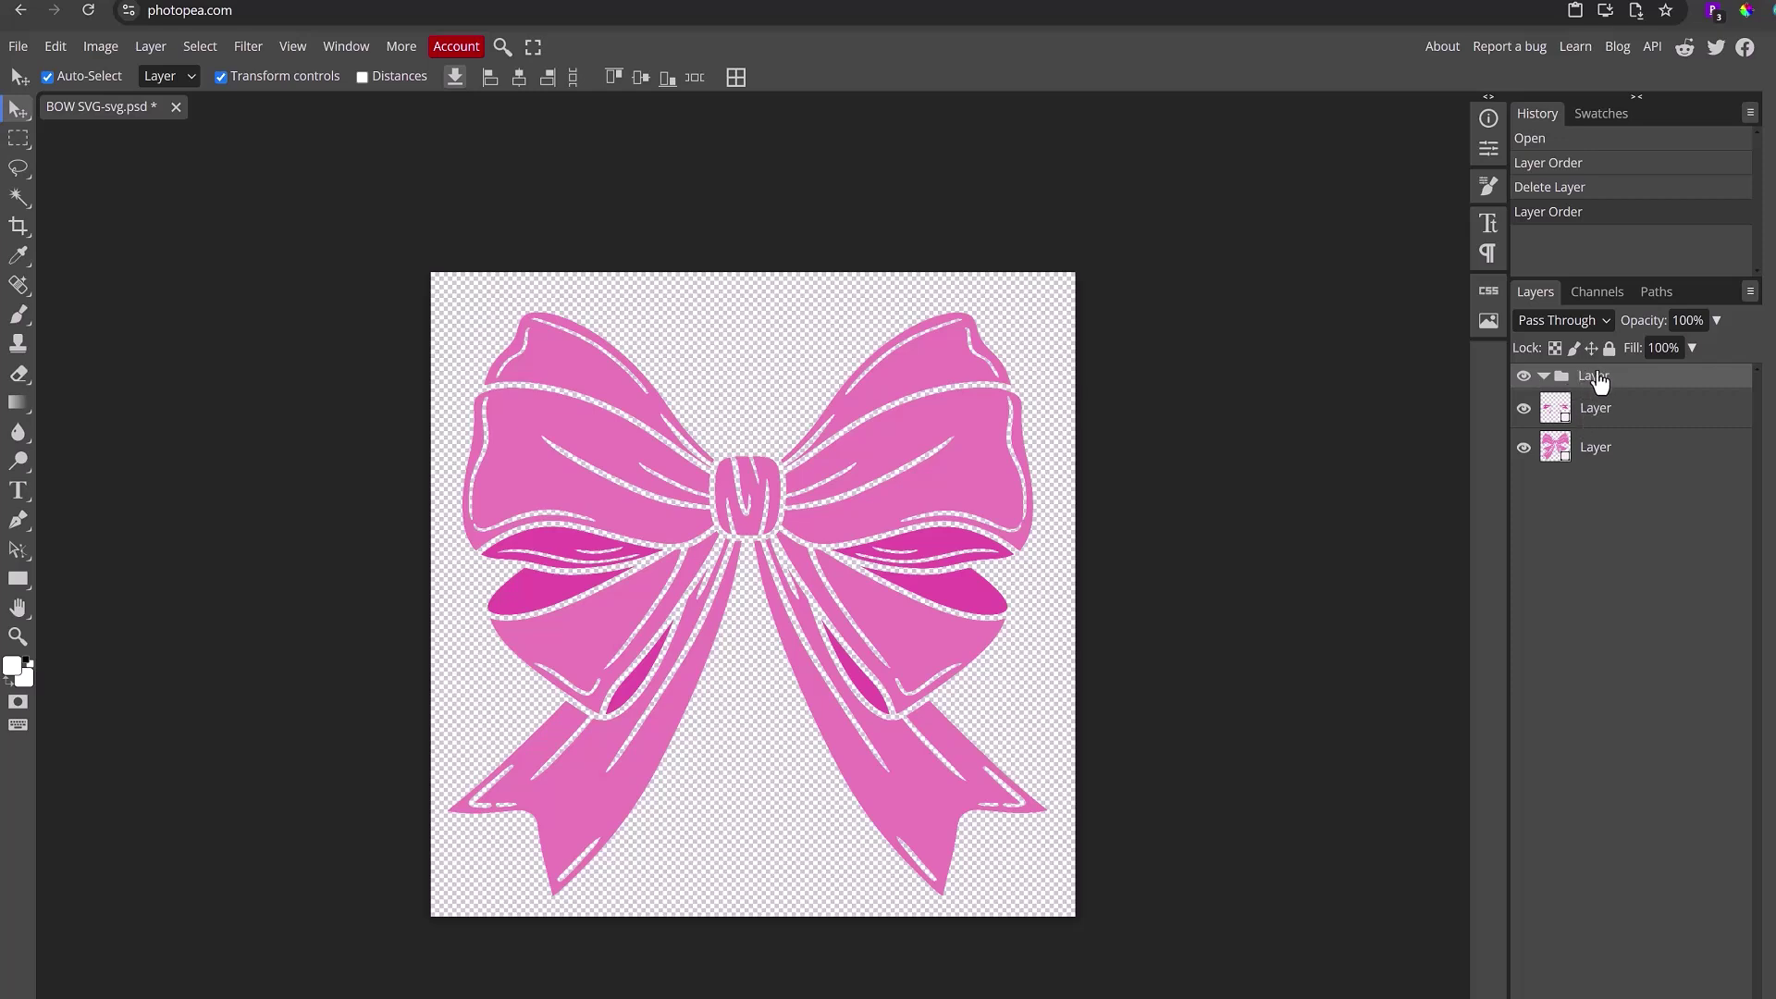
{"action": "left_click", "coordinate": [1590, 418]}
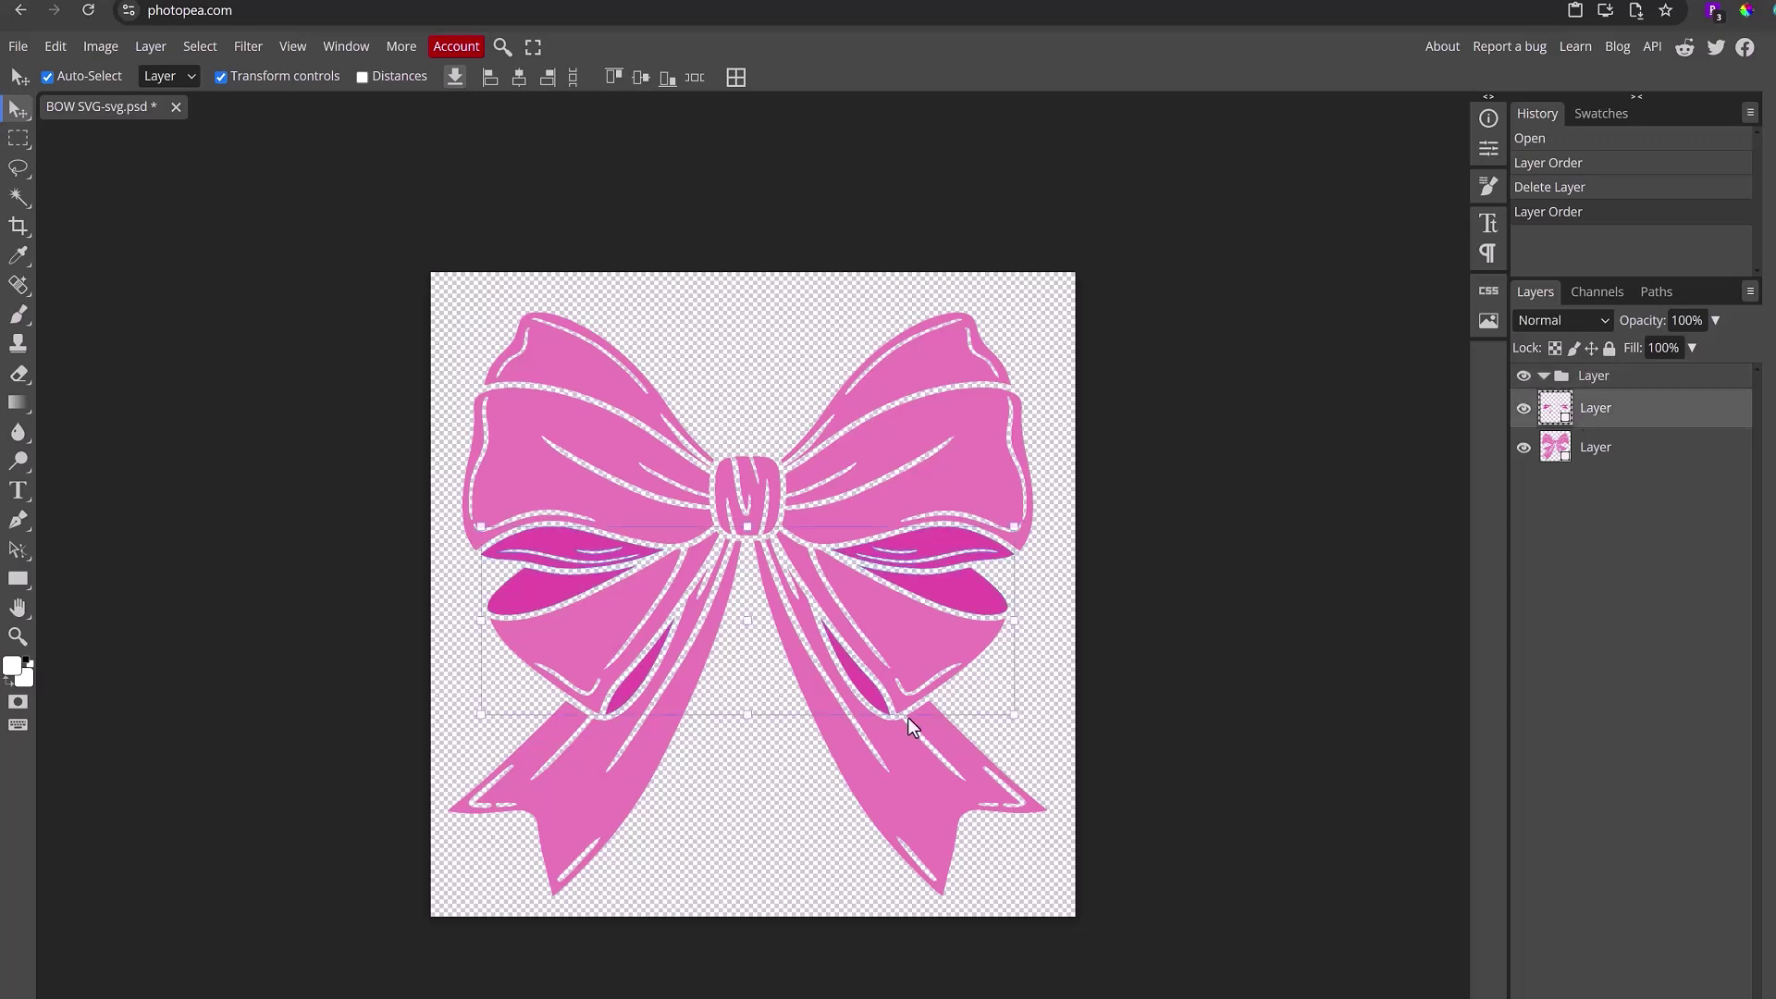
{"action": "left_click", "coordinate": [1600, 450]}
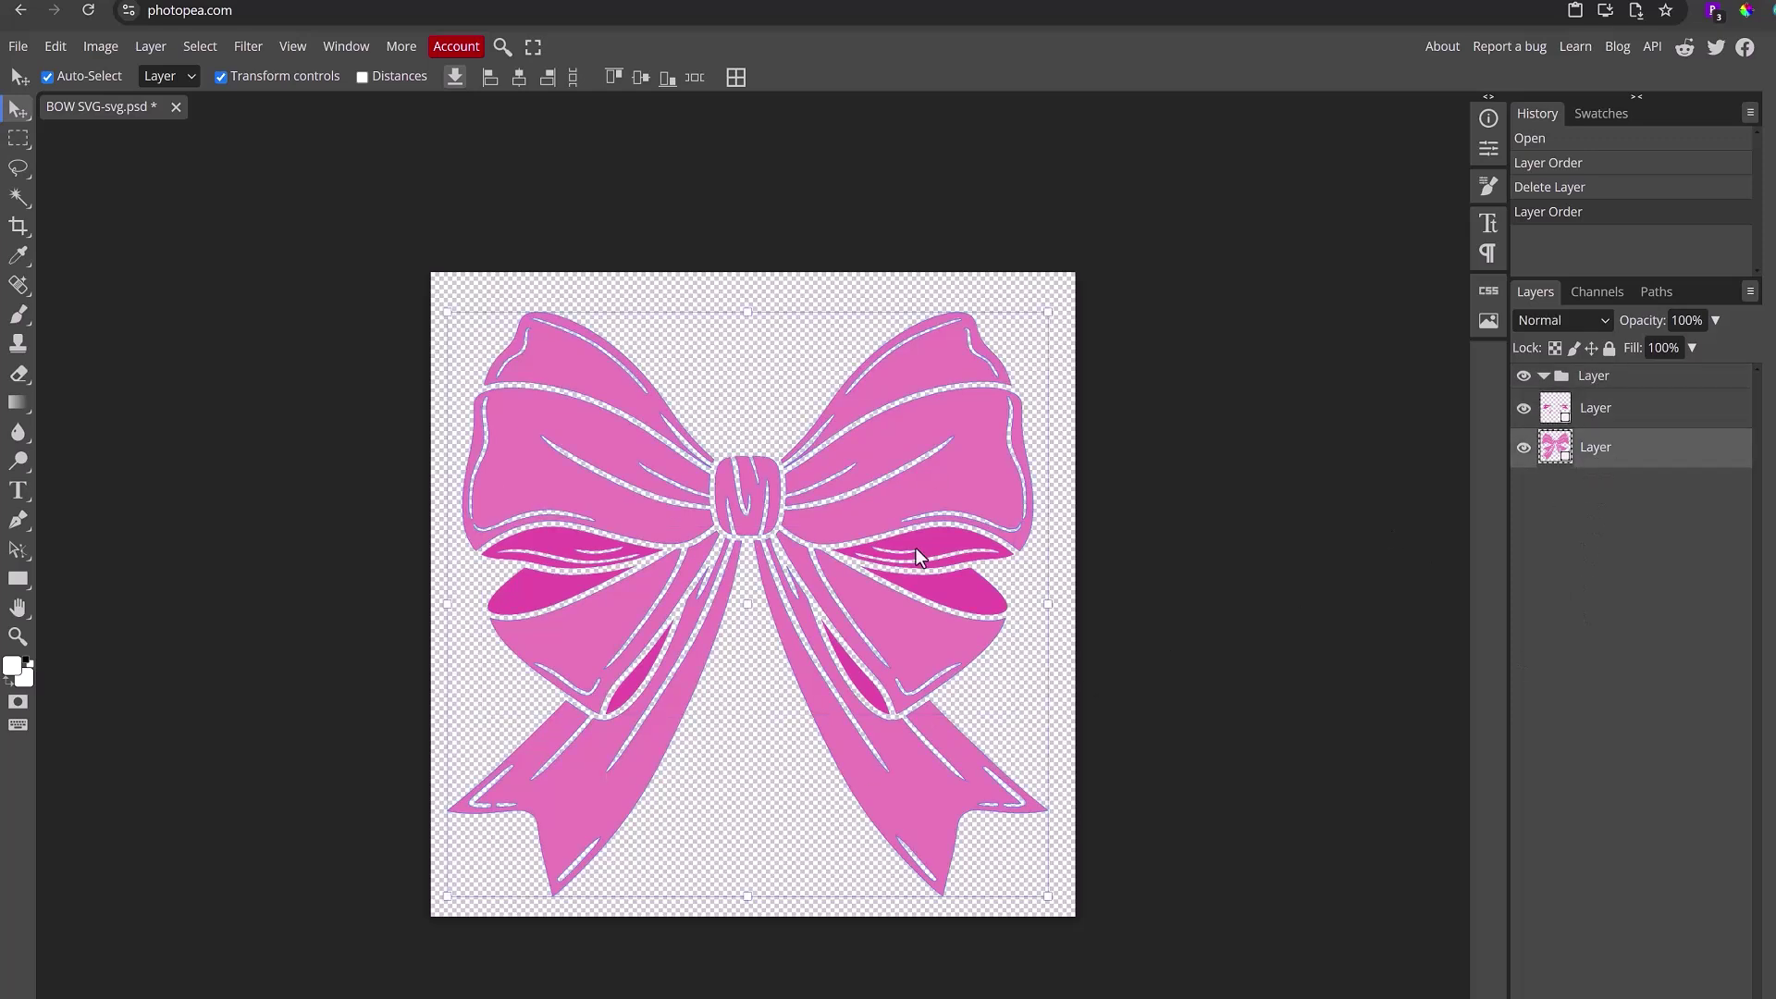
{"action": "left_click", "coordinate": [1593, 387]}
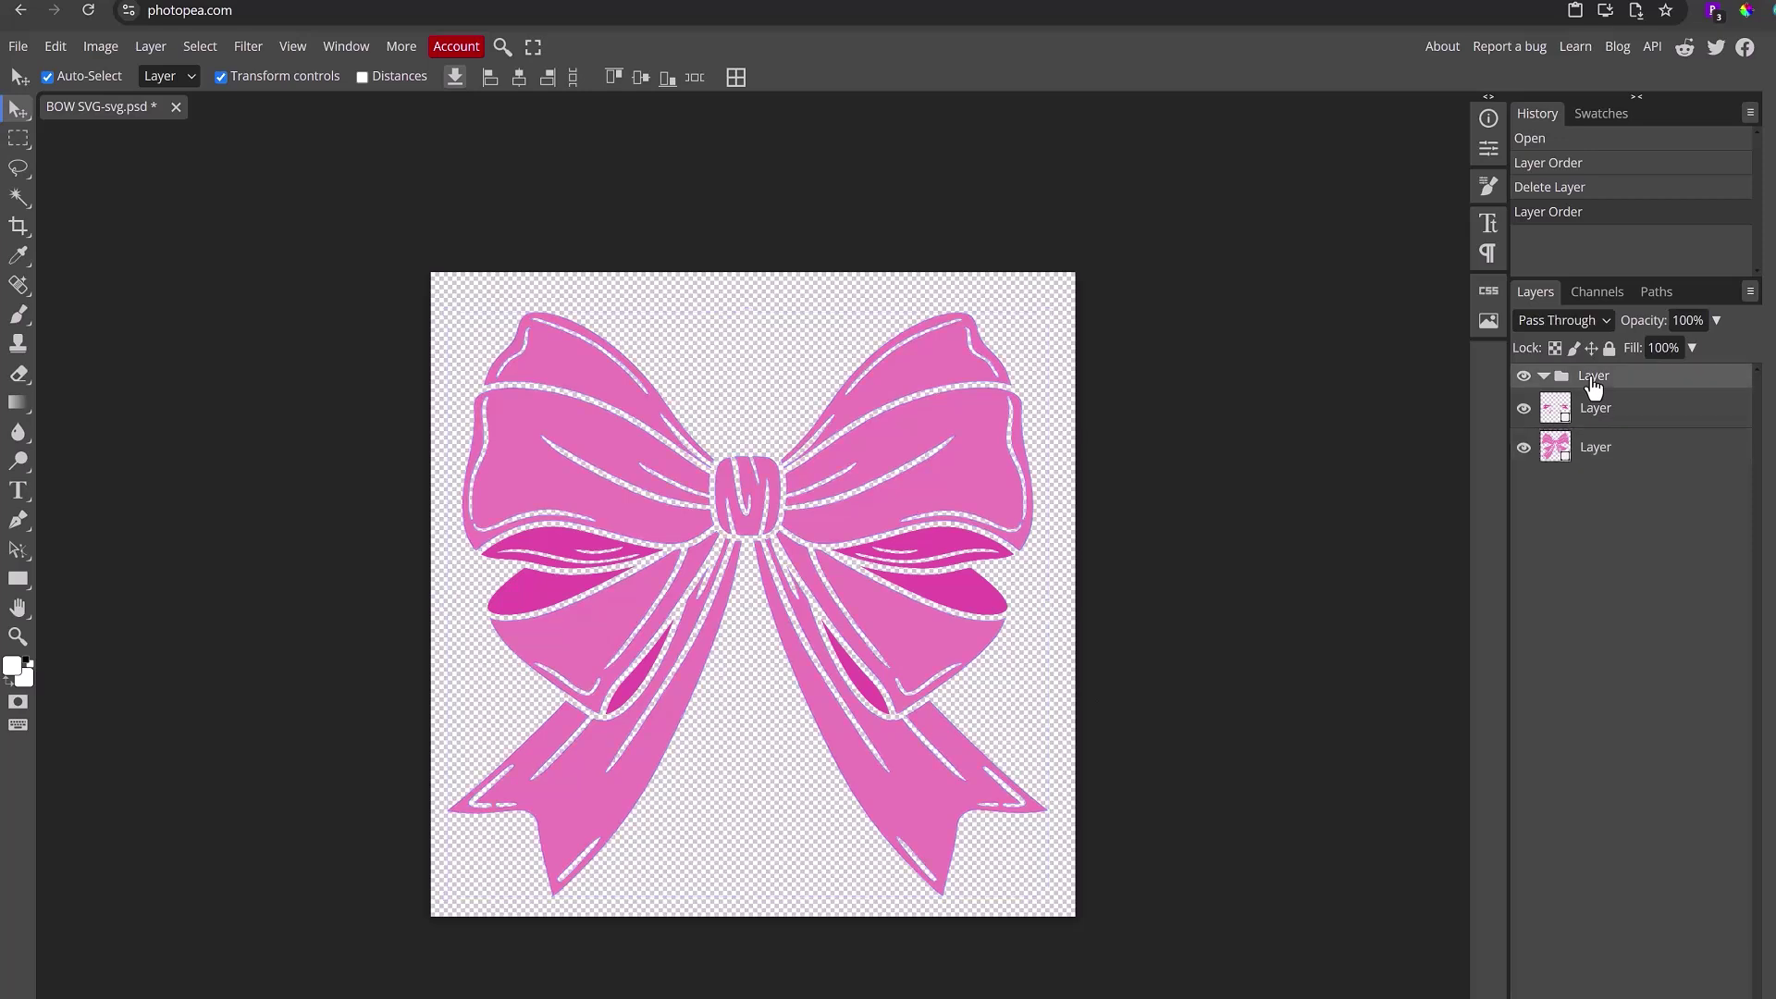
{"action": "key", "text": "Delete"}
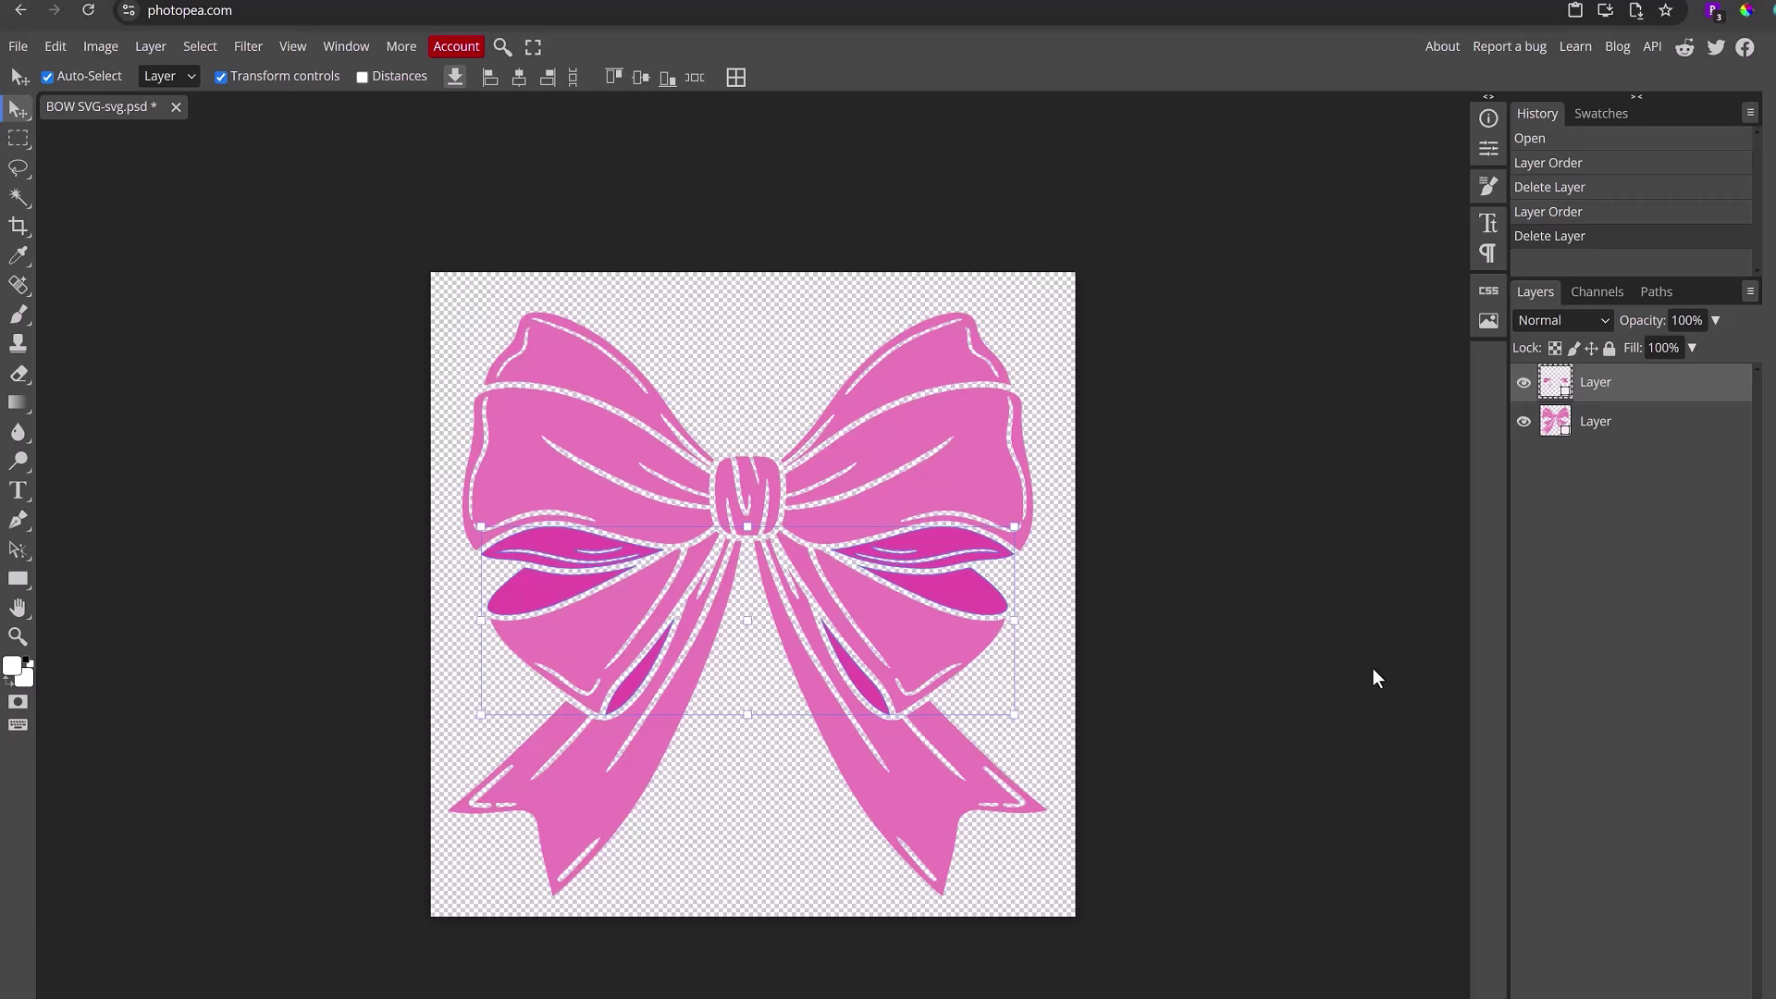
- Select both bow layers together and merge them into a single layer
{"action": "left_click", "coordinate": [1591, 431]}
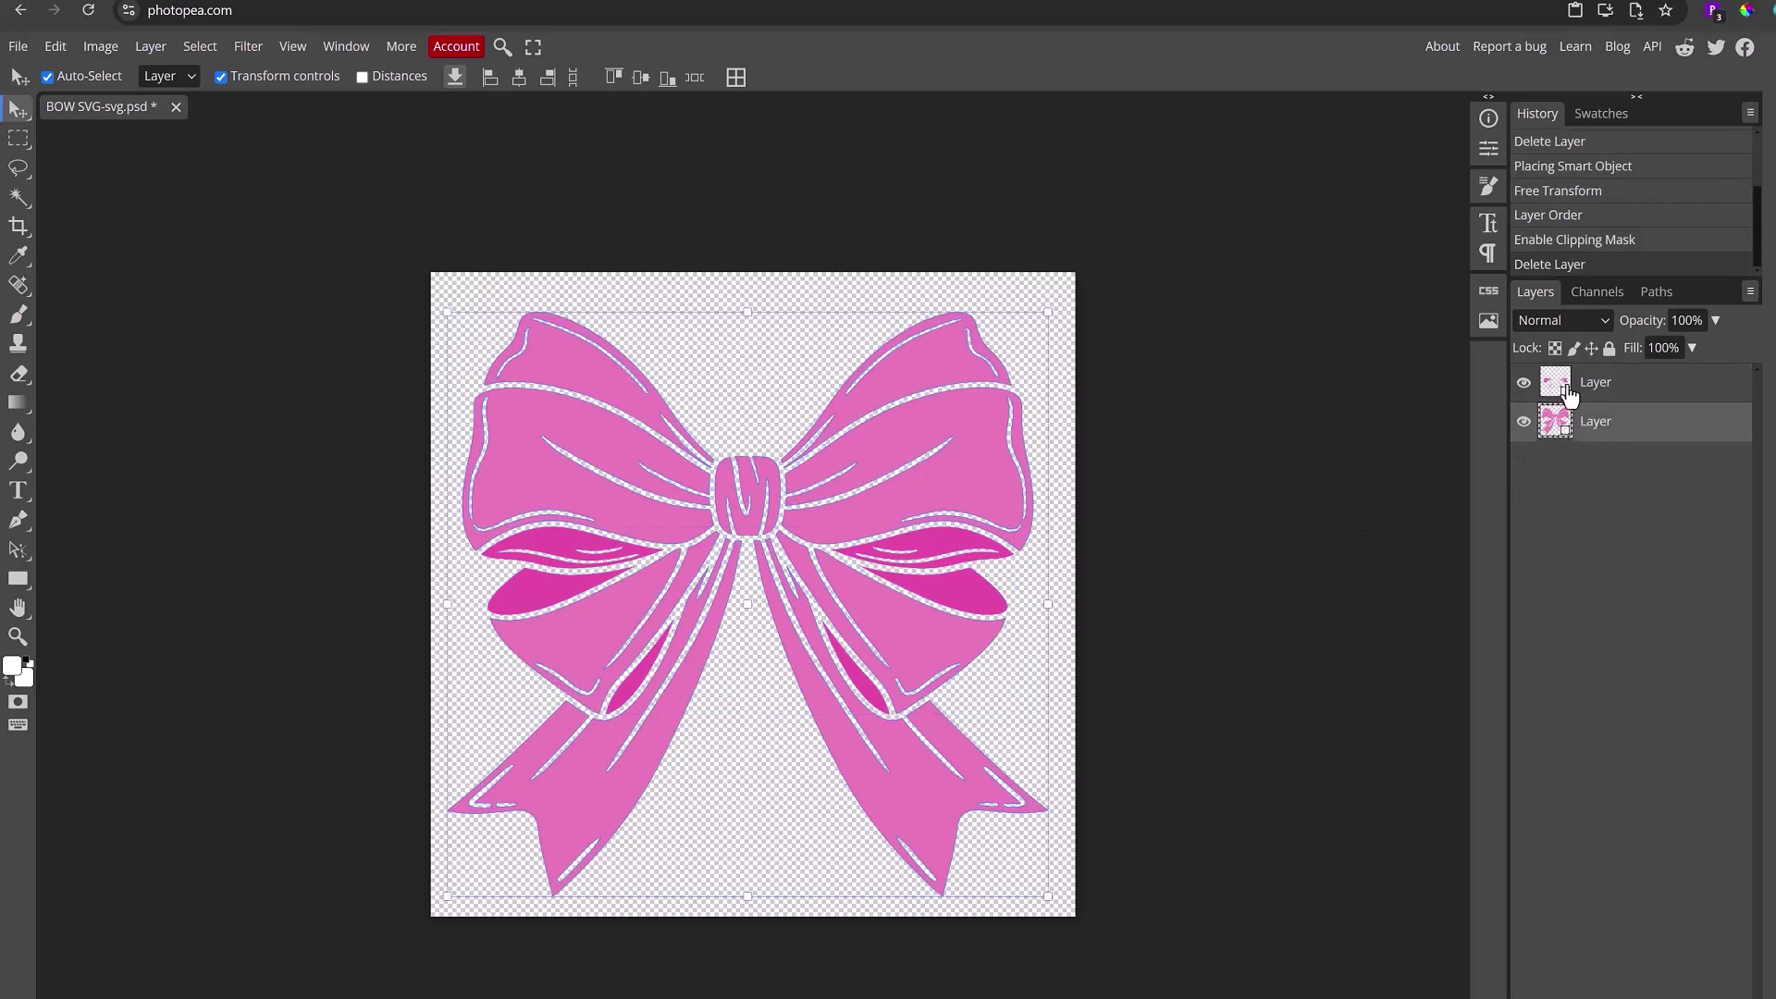
{"action": "left_click", "coordinate": [1568, 393]}
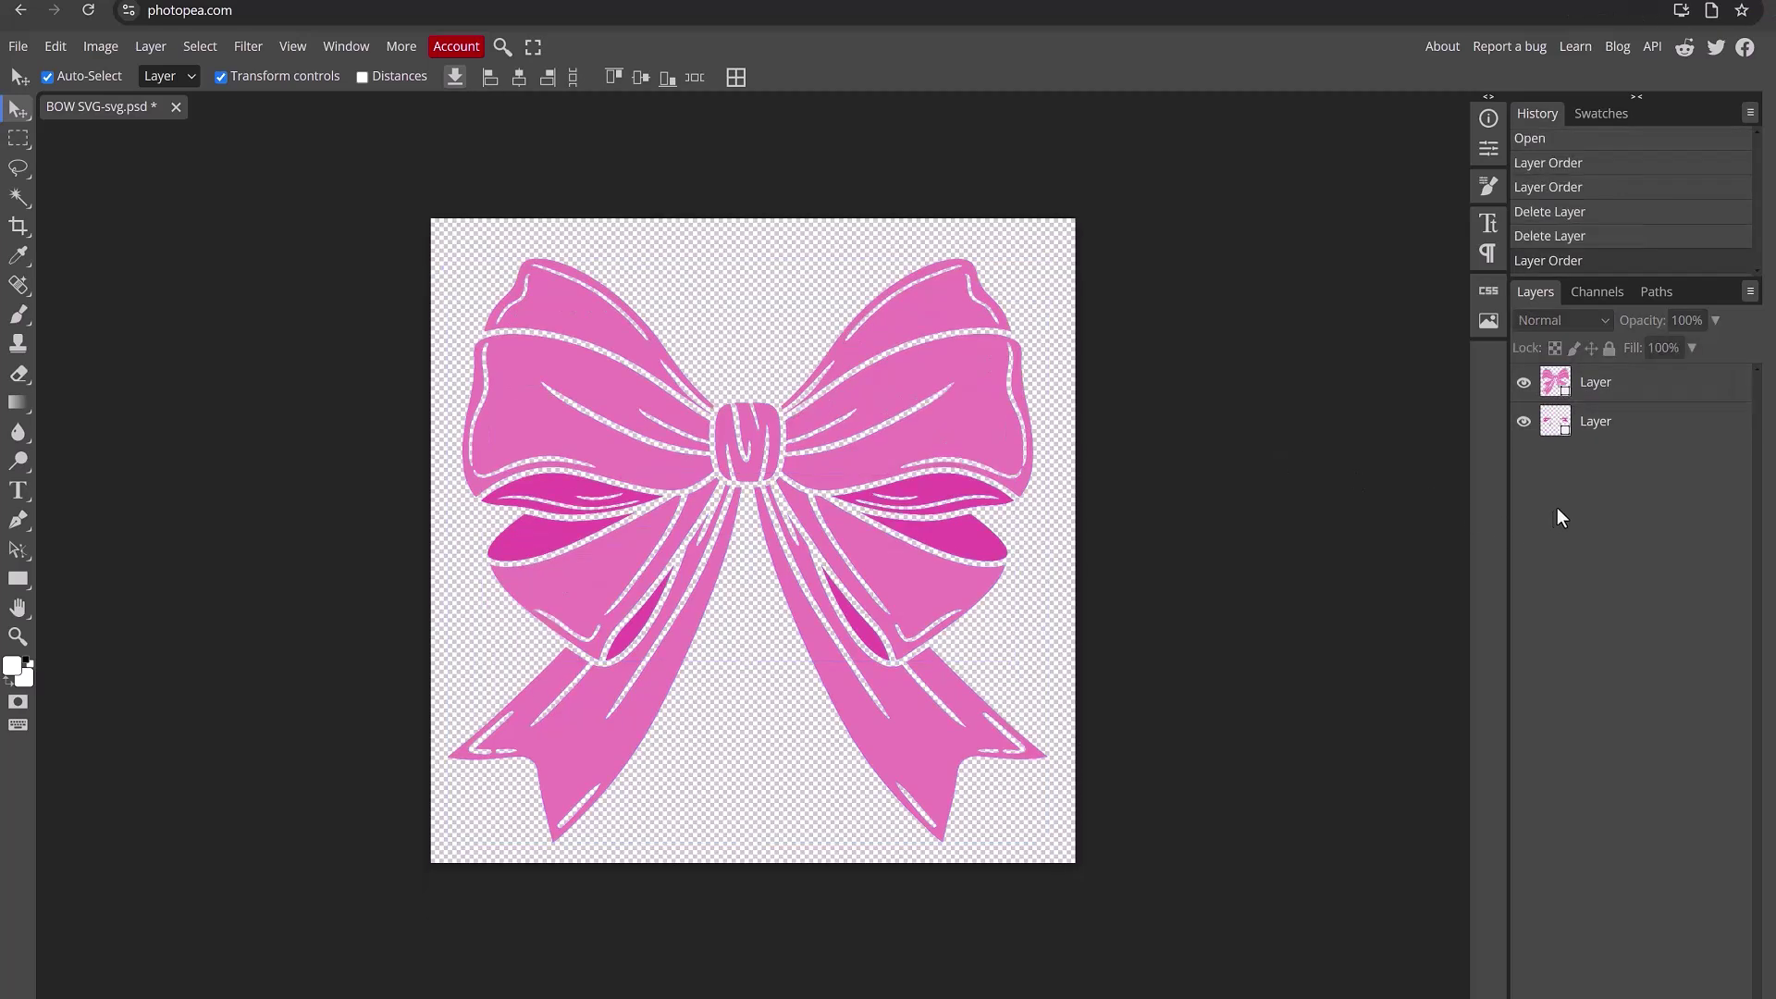
{"action": "left_click", "coordinate": [1603, 438]}
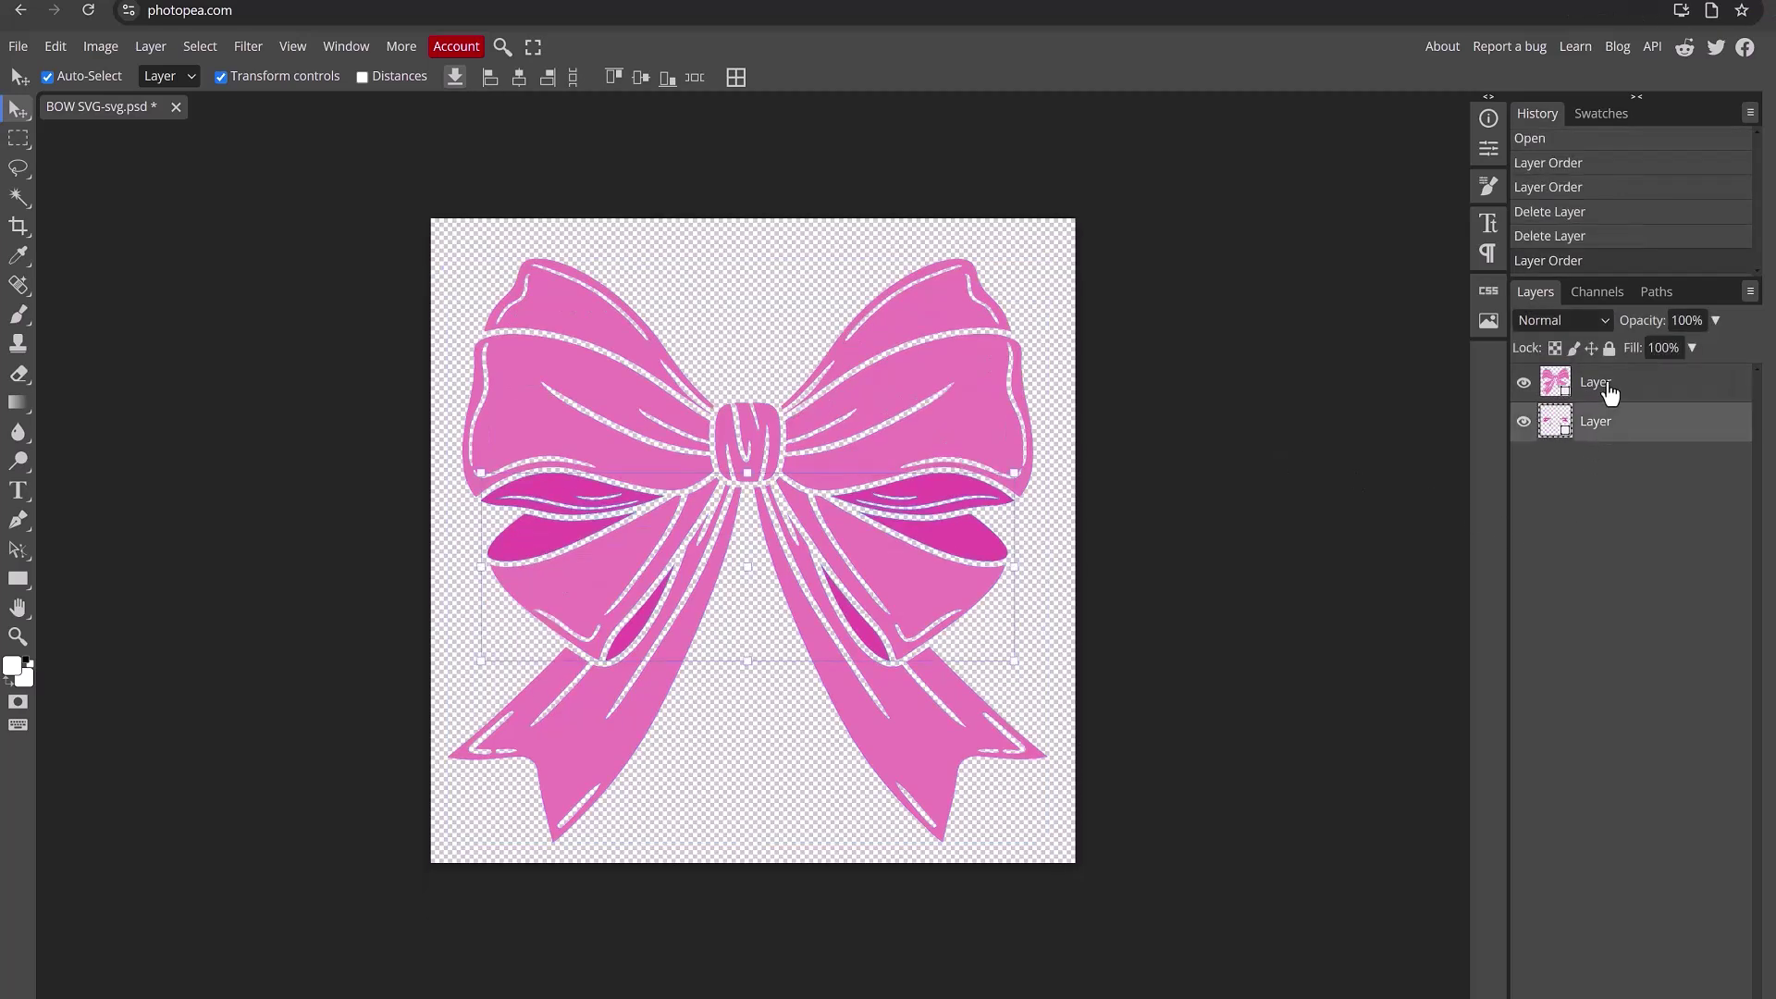
{"action": "left_click", "coordinate": [1610, 393], "text": "shift"}
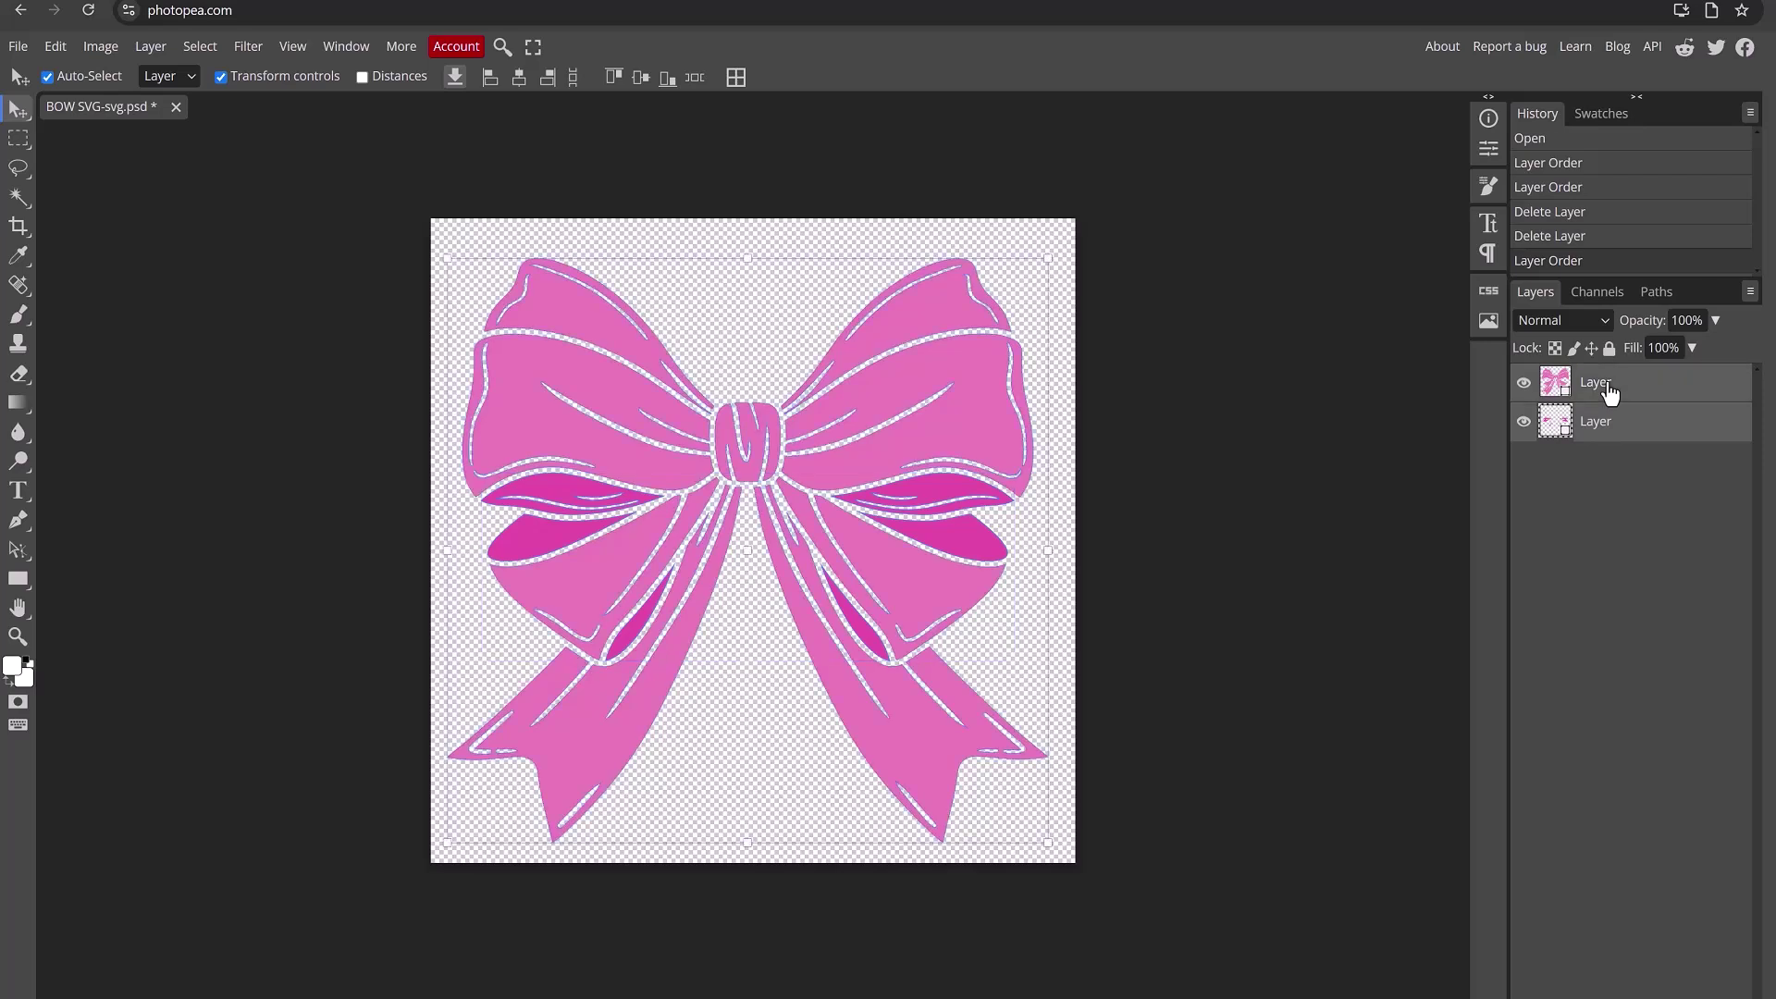
{"action": "right_click", "coordinate": [1609, 394]}
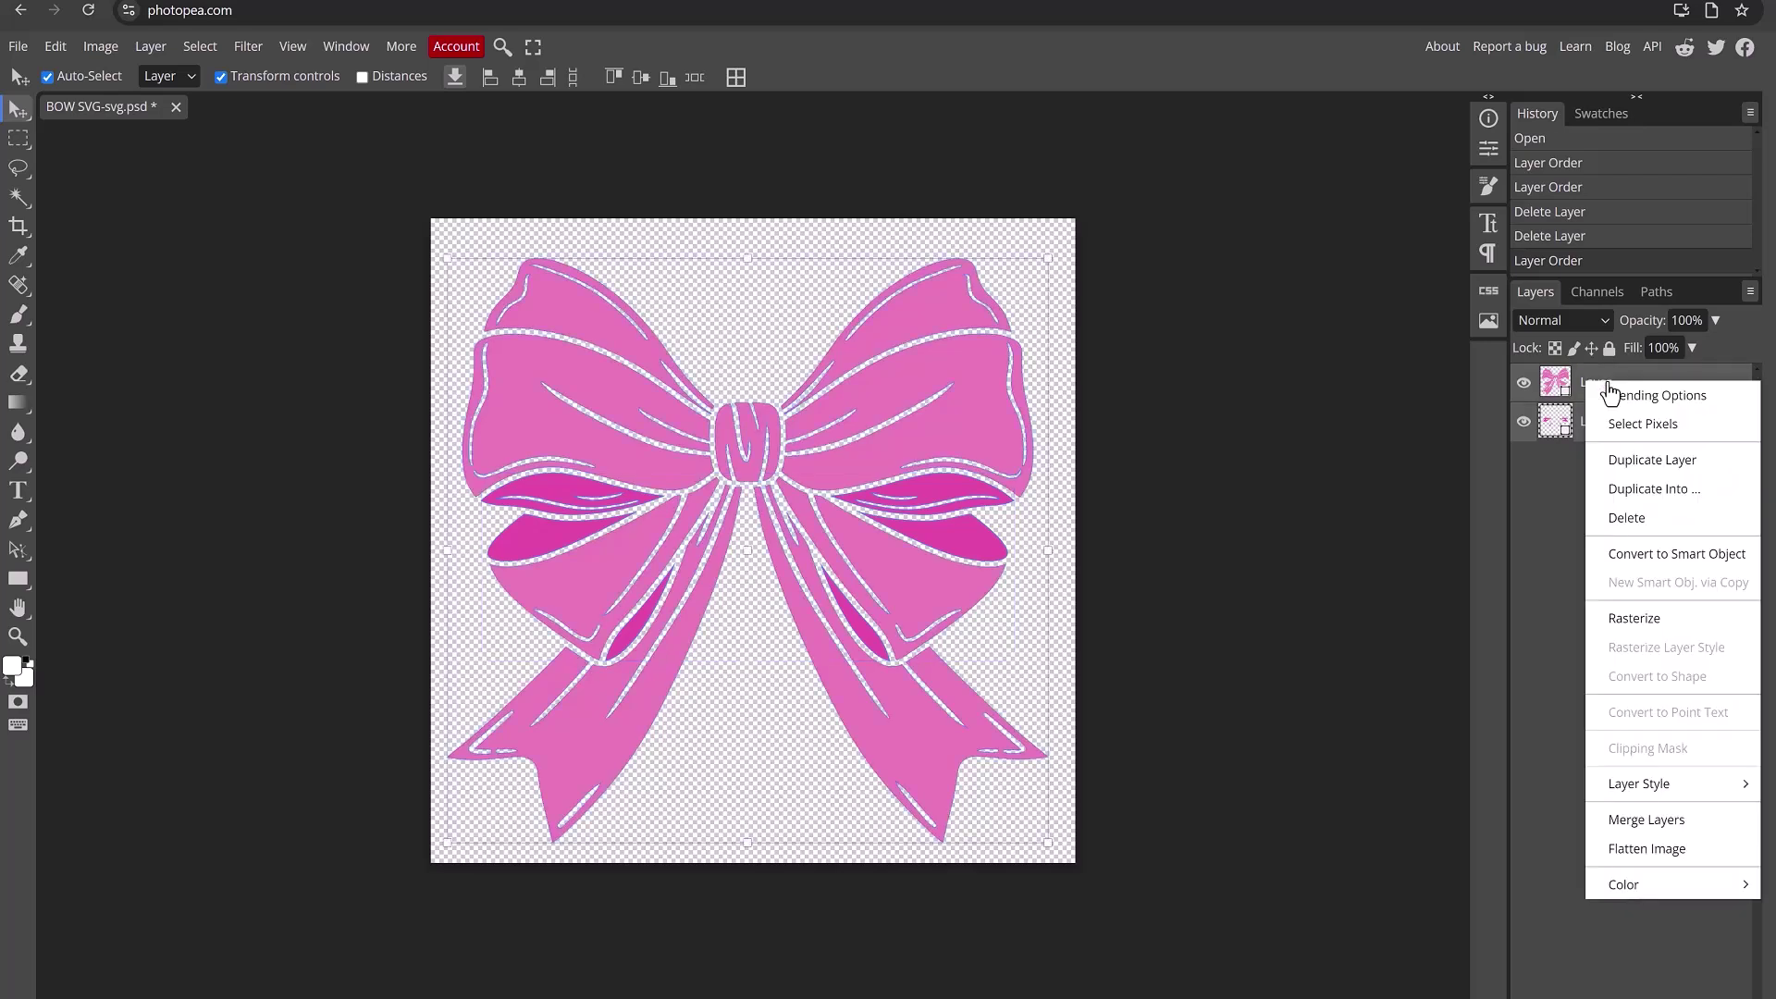
{"action": "left_click", "coordinate": [1631, 821]}
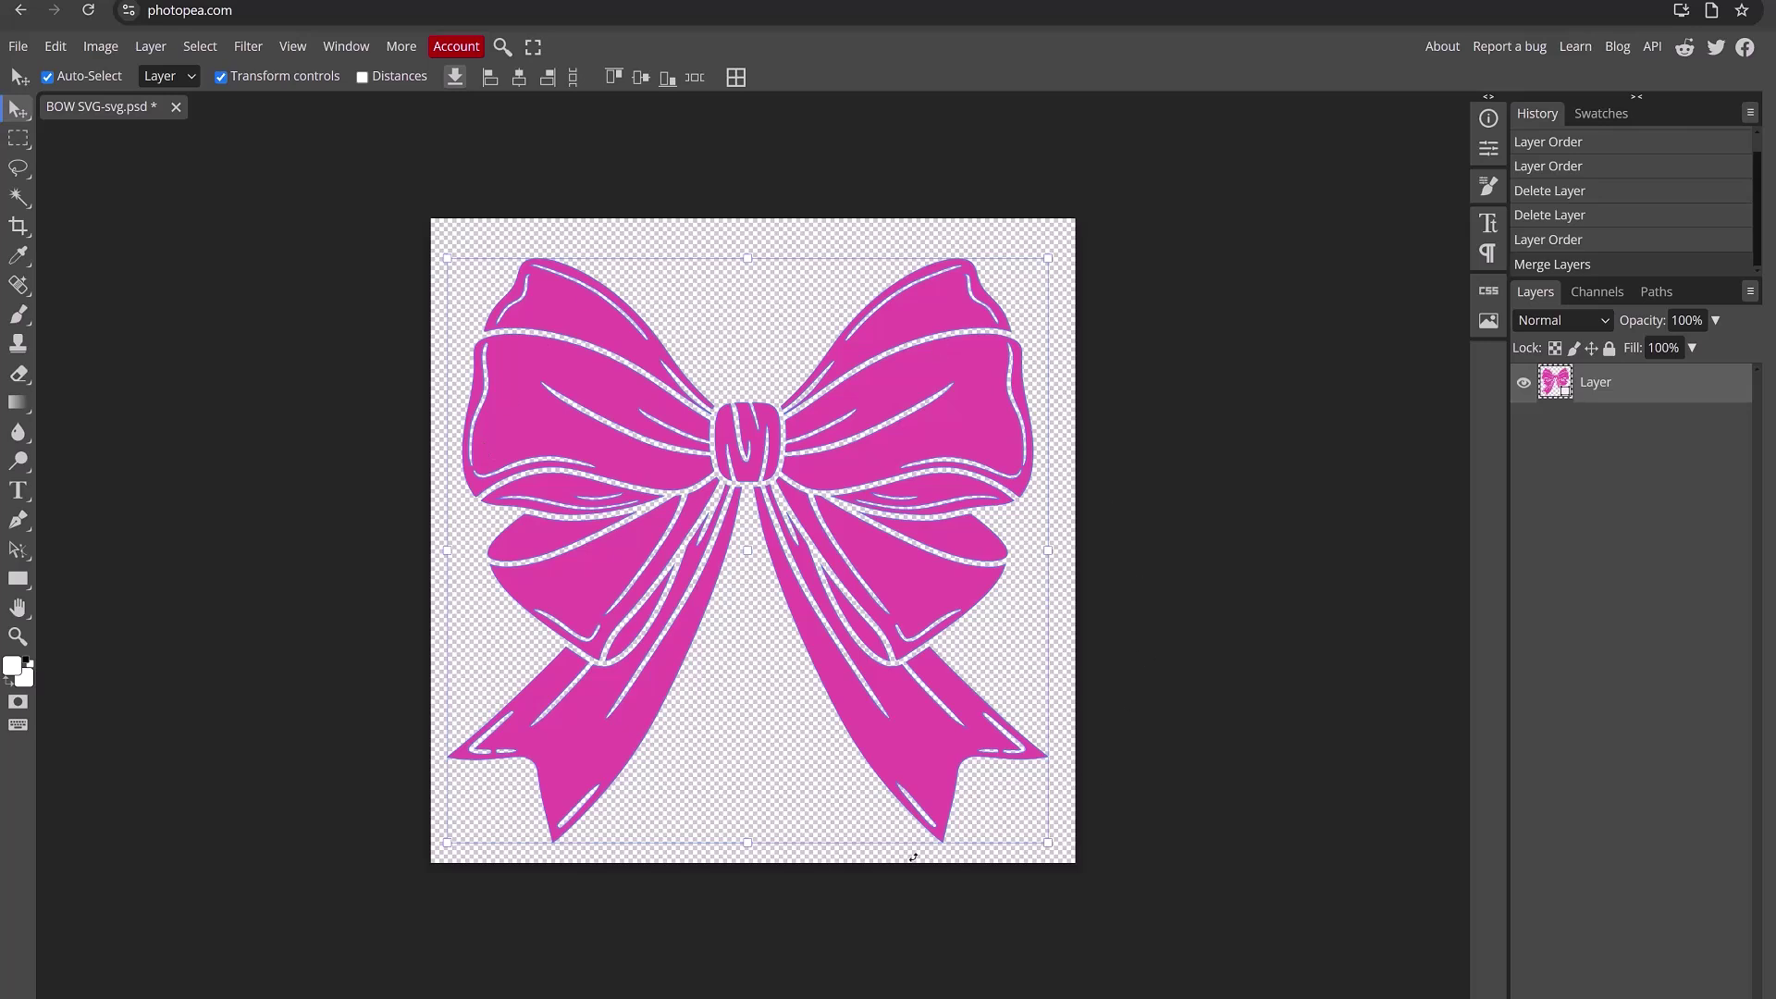
- Put the blue-and-yellow Checkered Digital Paper above the bow and clip it to the bow's shape
{"action": "left_click", "coordinate": [1418, 660]}
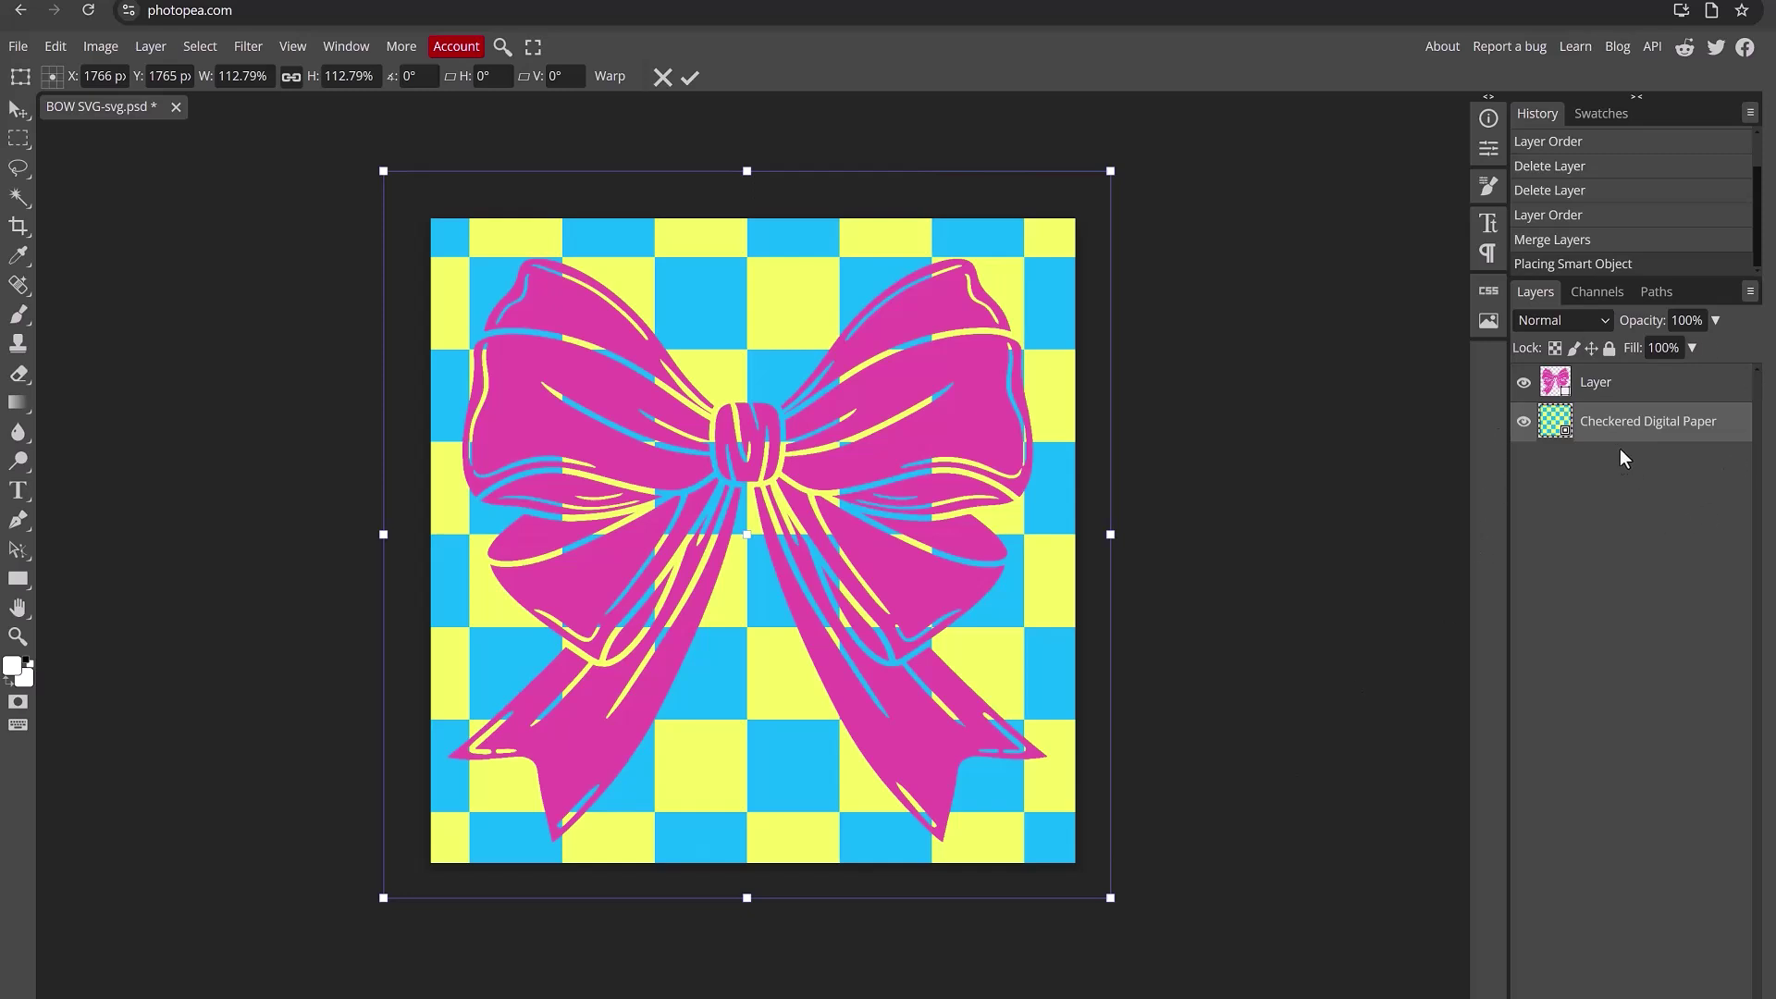
{"action": "left_click_drag", "start_coordinate": [1654, 421], "coordinate": [1619, 376]}
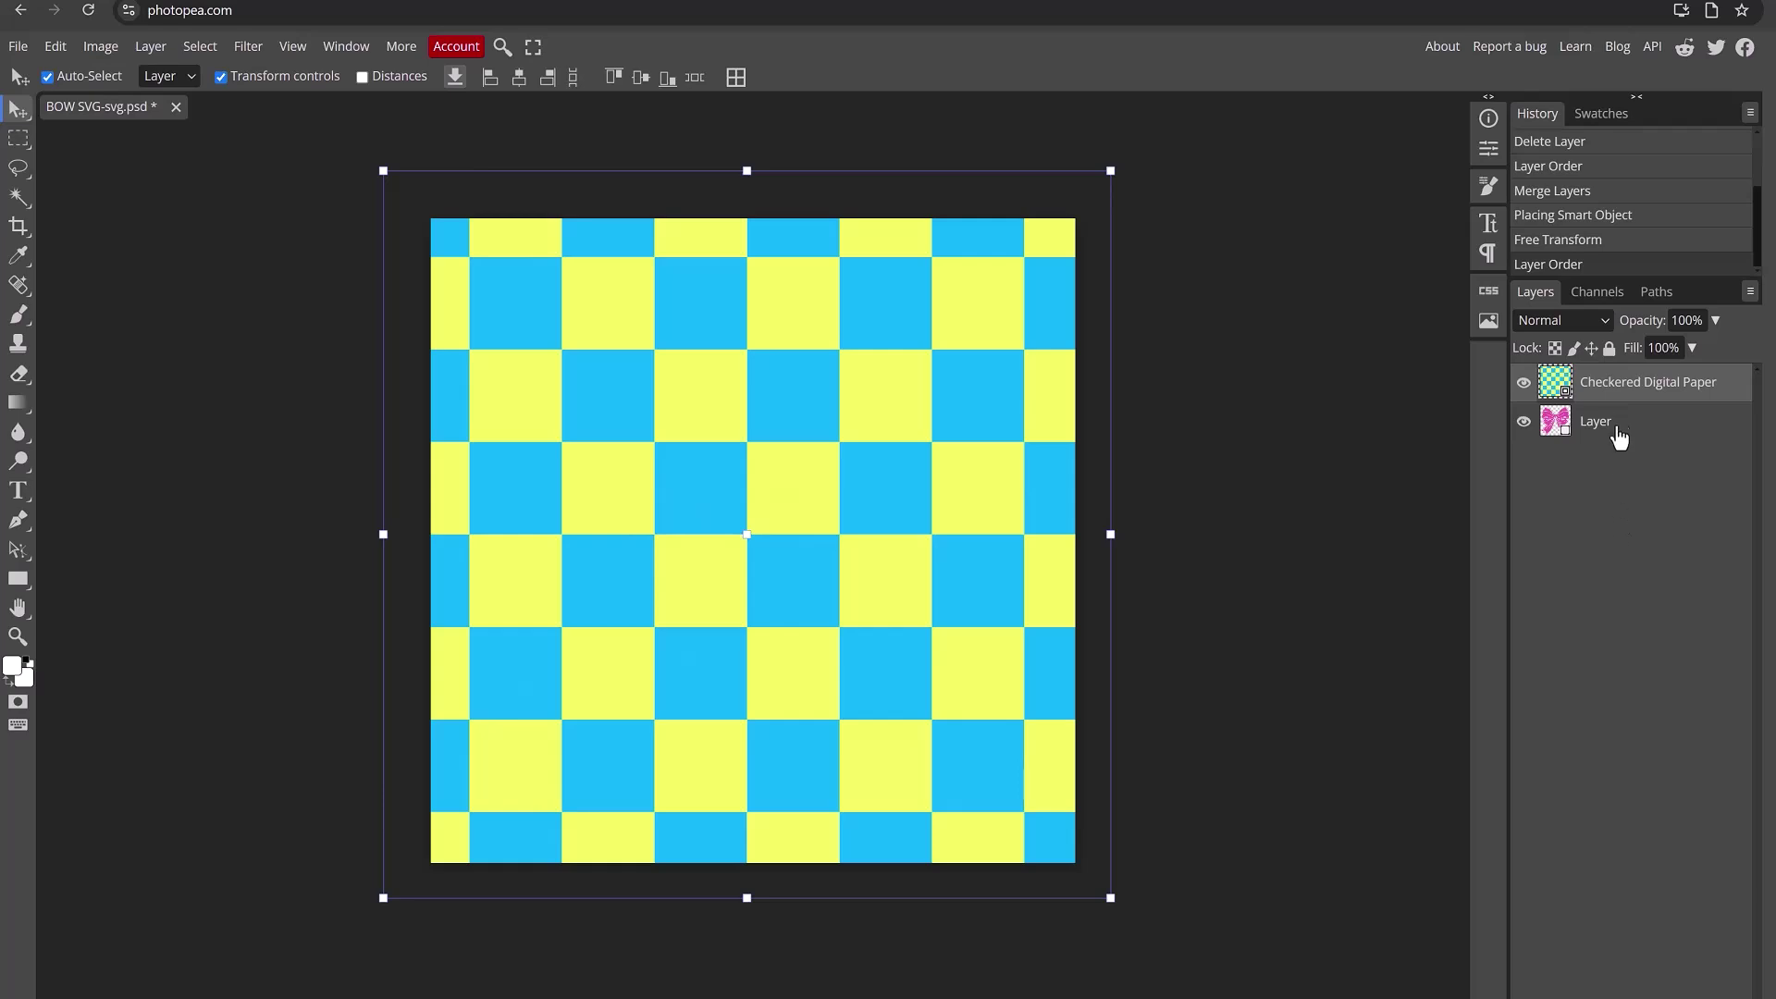
{"action": "right_click", "coordinate": [1619, 393]}
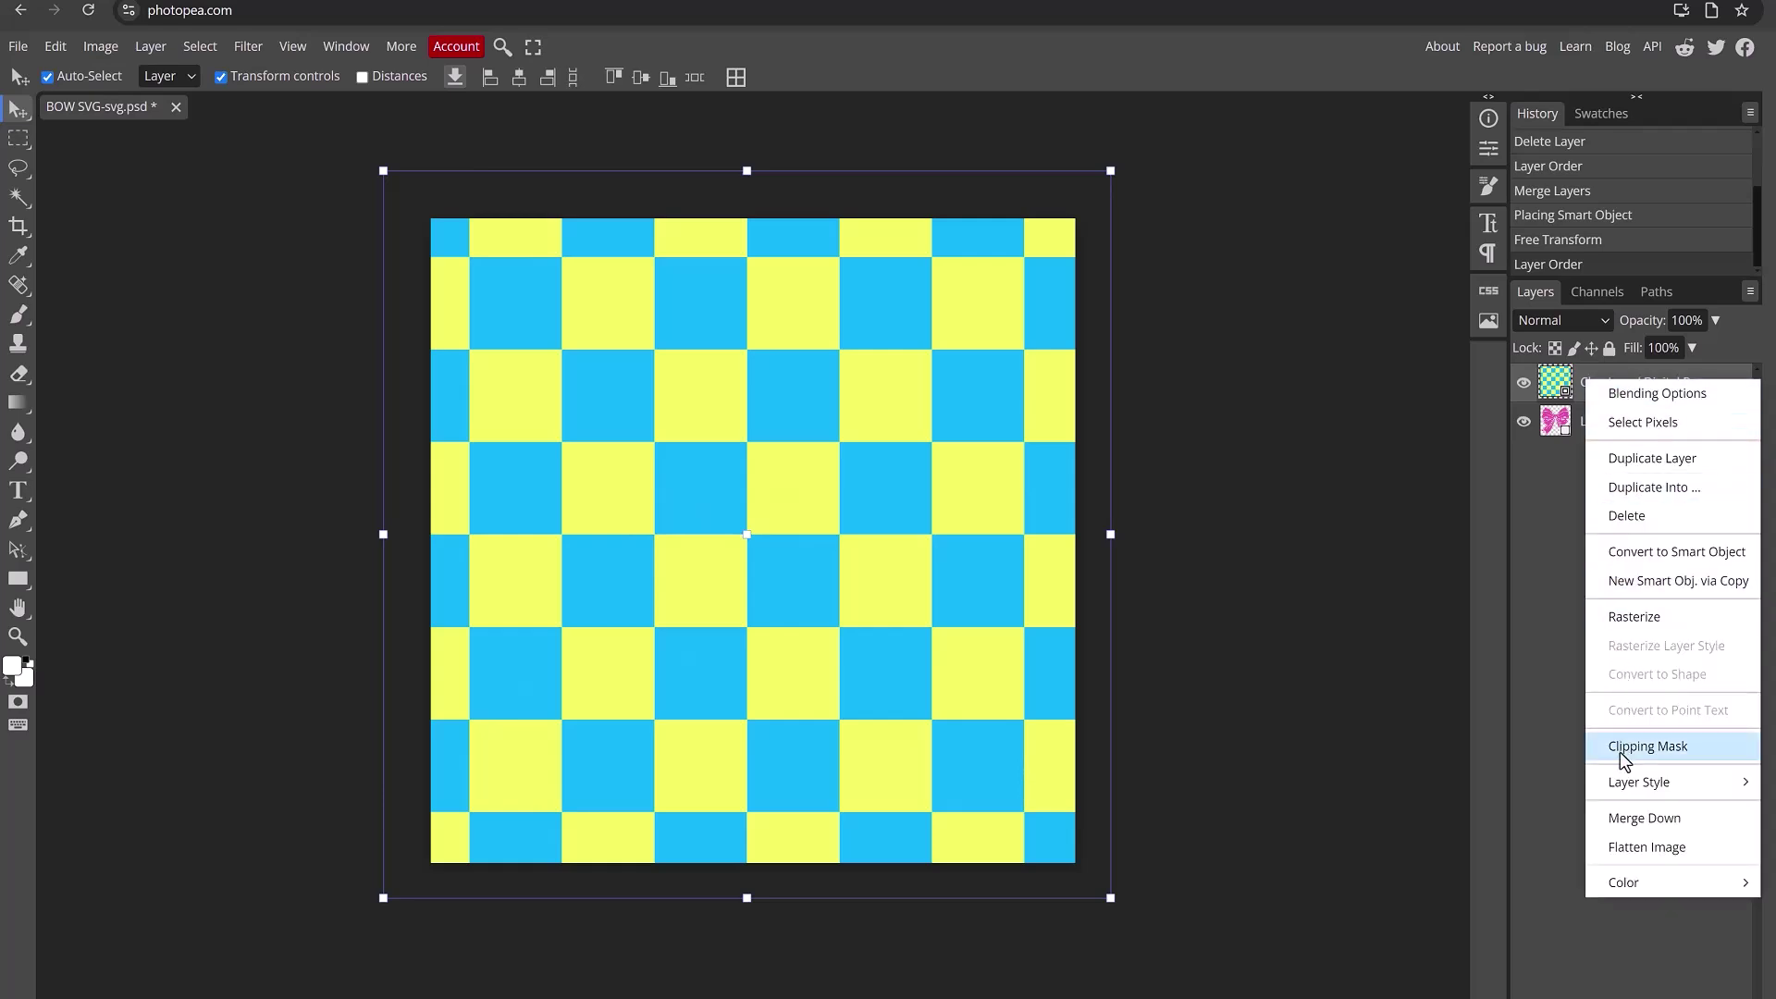
{"action": "left_click", "coordinate": [1647, 747]}
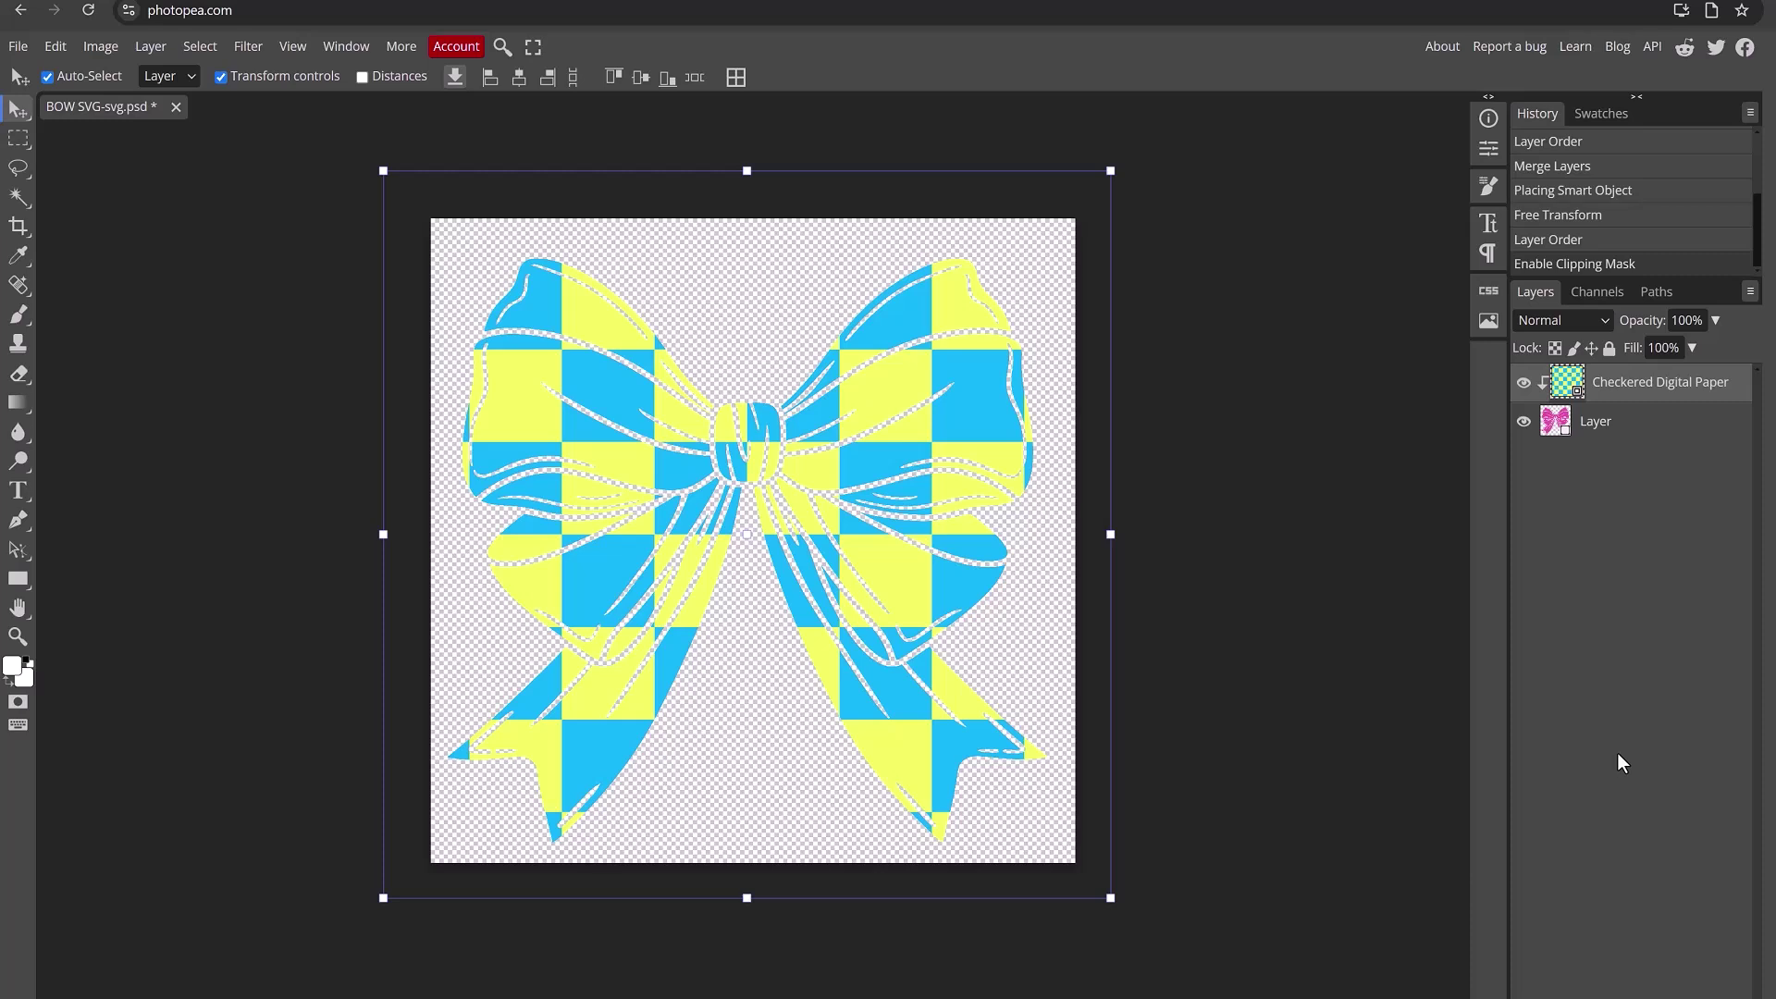
- Save the checkered bow as a PSD file
{"action": "left_click", "coordinate": [1618, 764]}
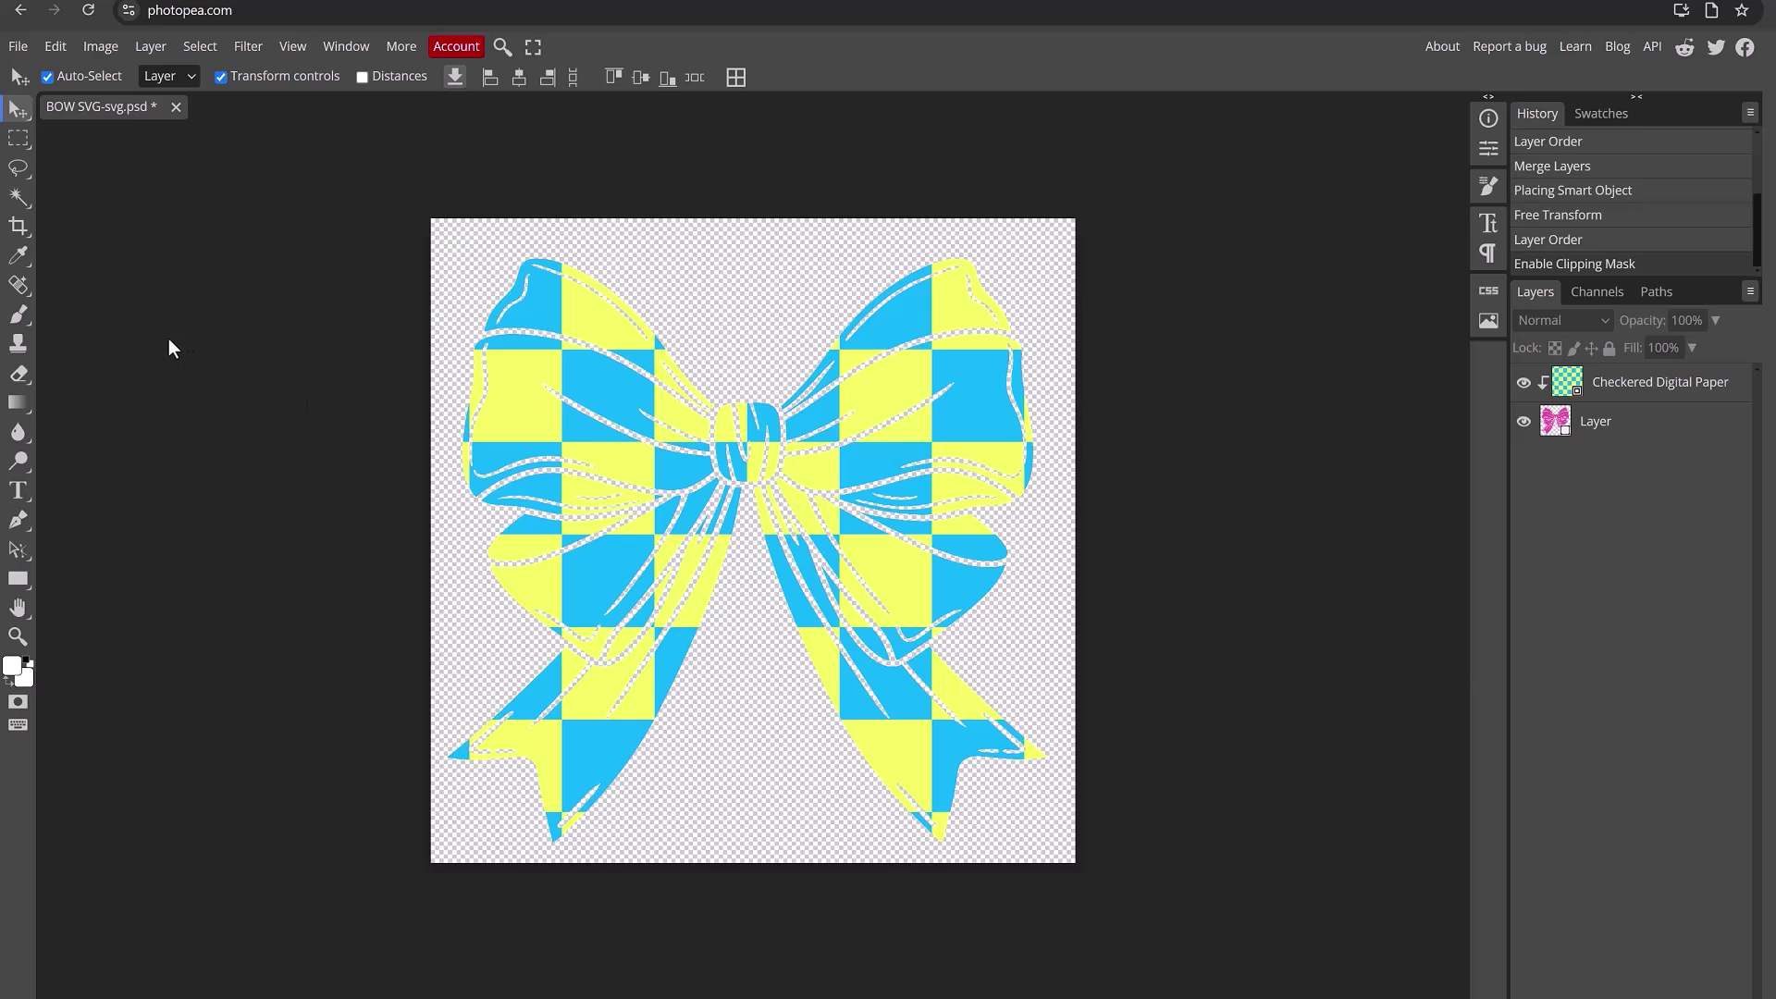
{"action": "left_click", "coordinate": [16, 47]}
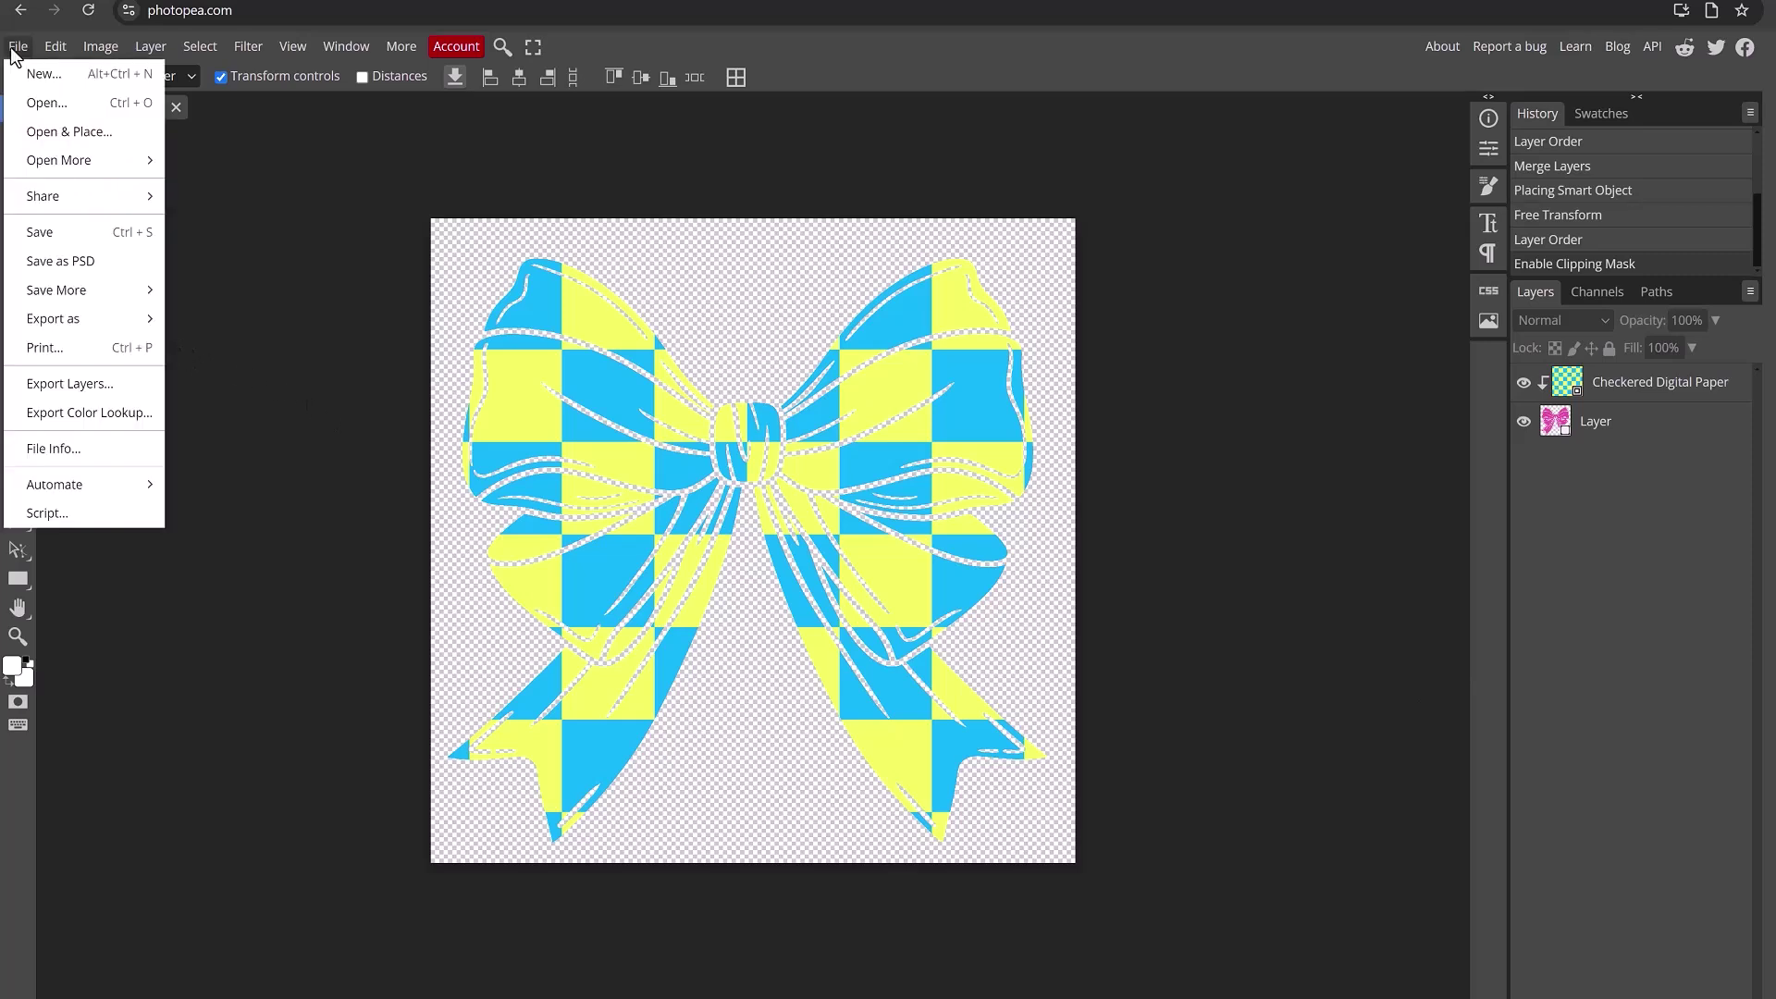
{"action": "left_click", "coordinate": [37, 263]}
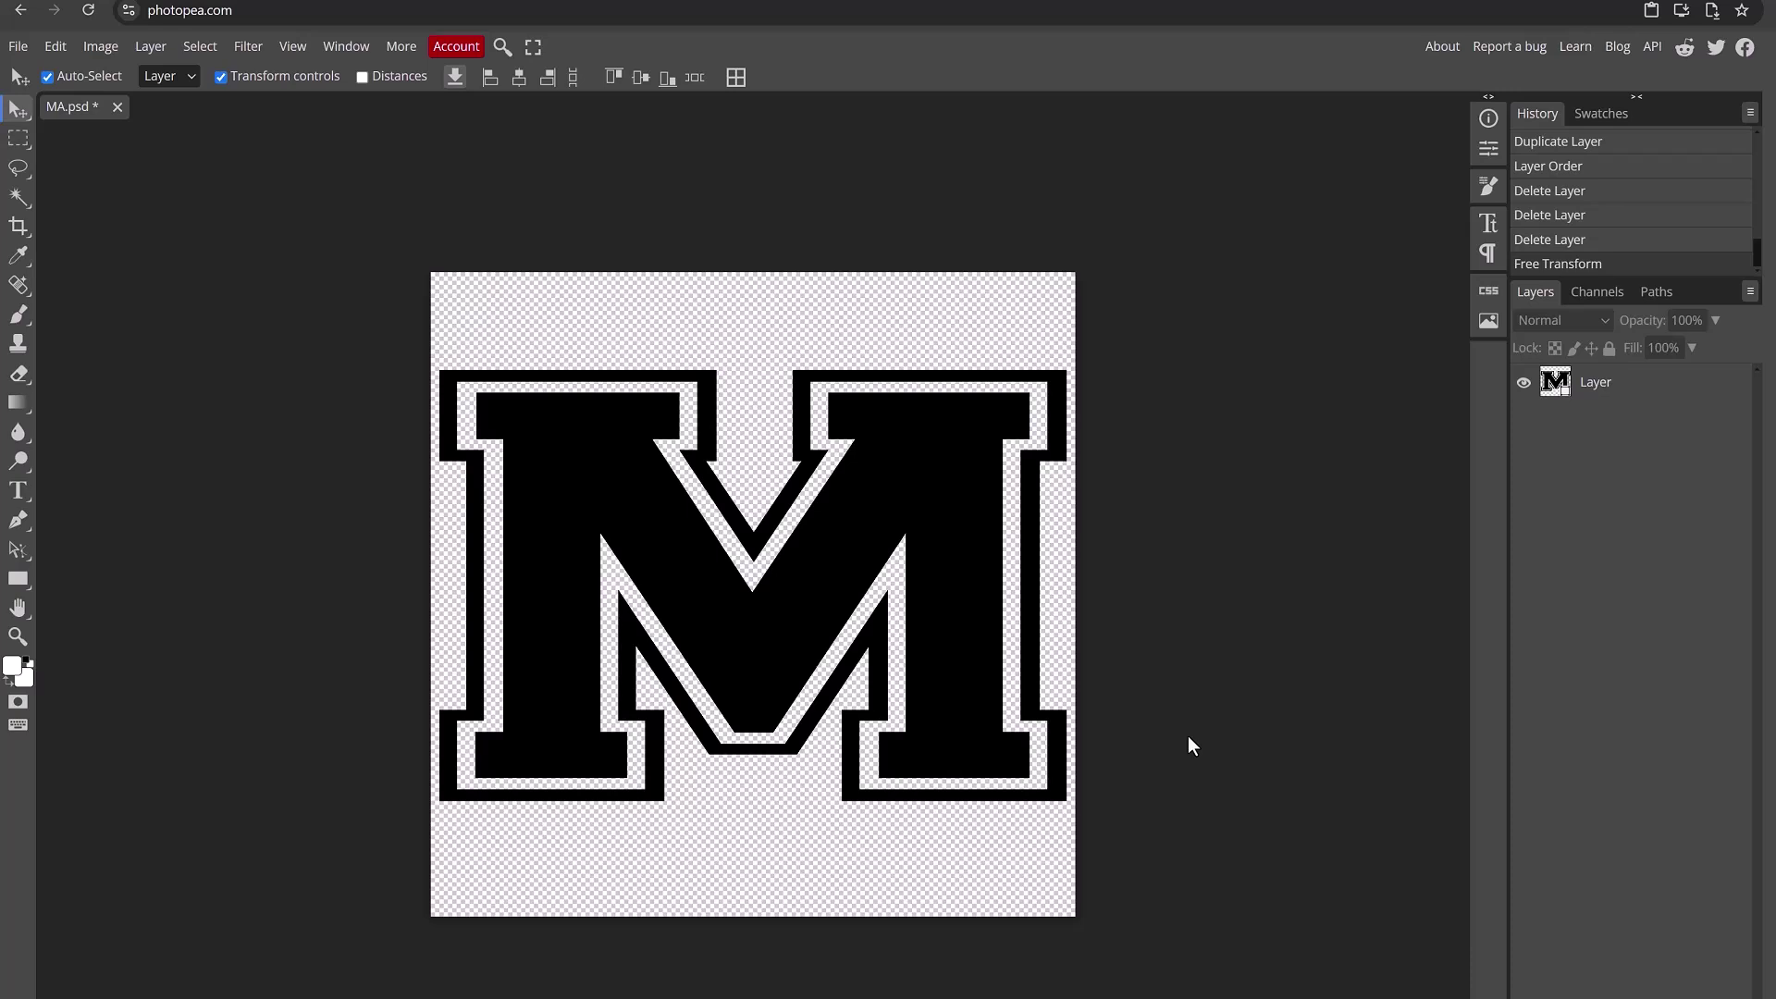
- Drag the letter M to the horizontal centre of the canvas and nudge it slightly up
{"action": "left_click_drag", "start_coordinate": [690, 630], "coordinate": [420, 670]}
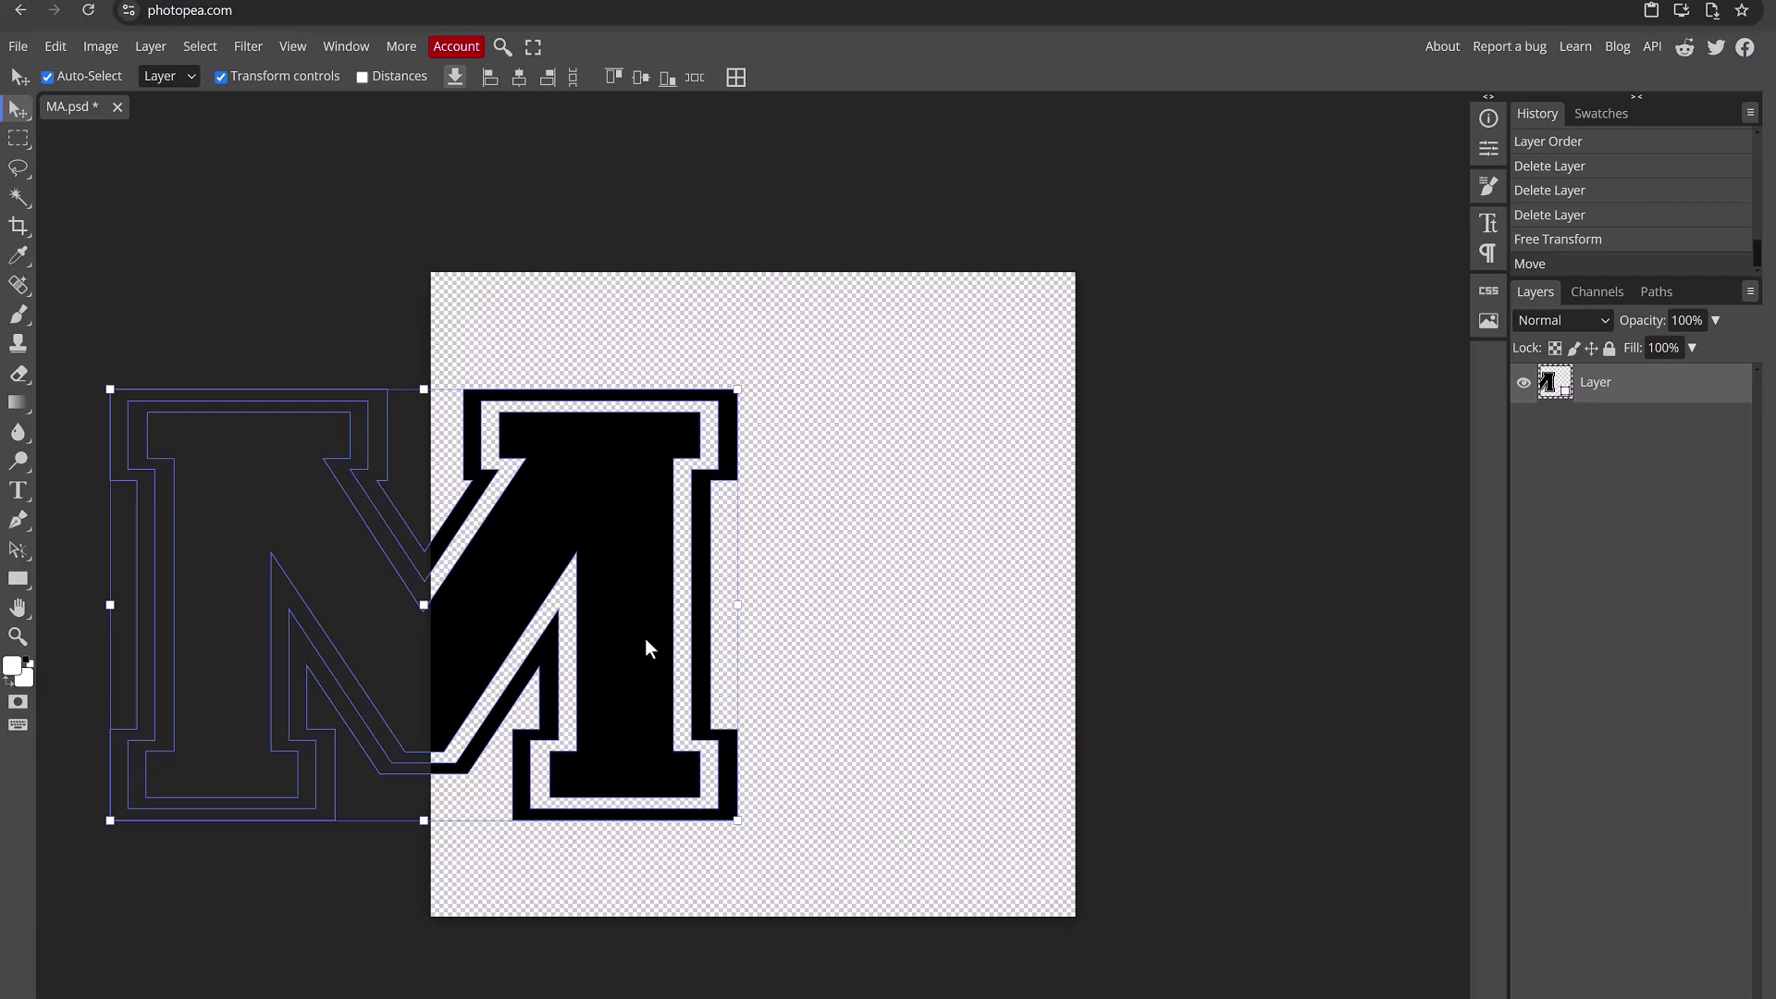
{"action": "left_click_drag", "start_coordinate": [645, 638], "coordinate": [975, 630]}
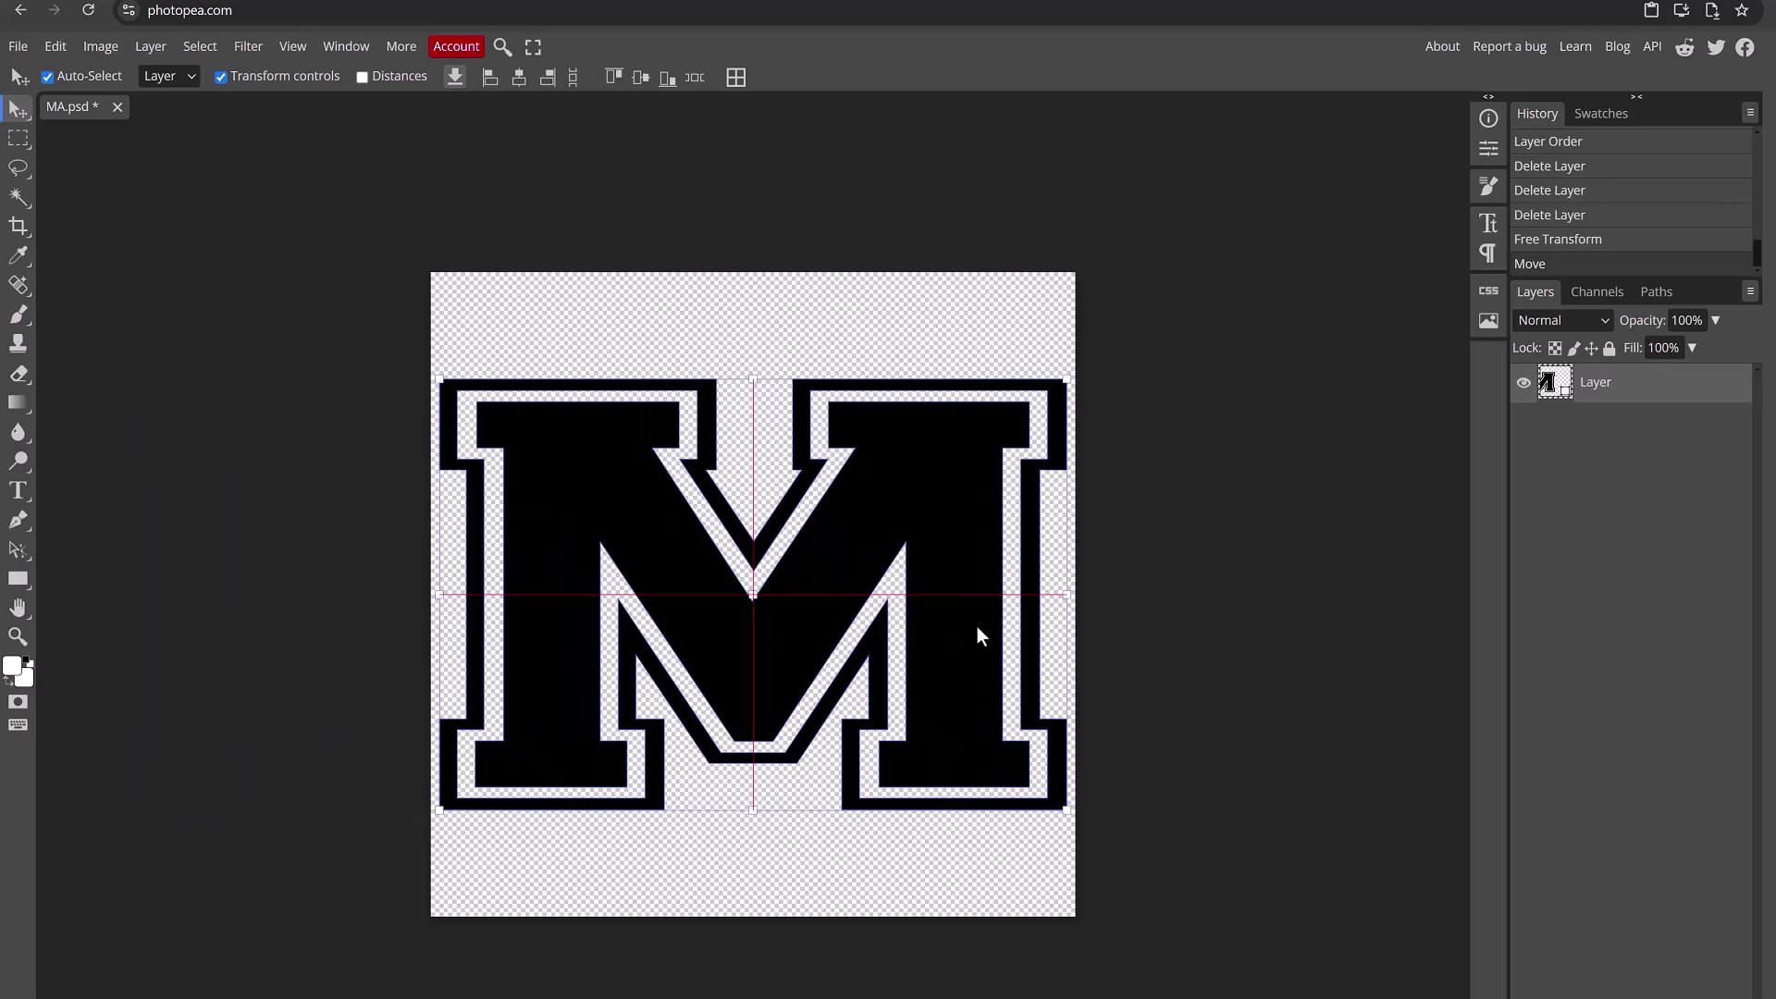
{"action": "left_click_drag", "start_coordinate": [977, 626], "coordinate": [973, 613]}
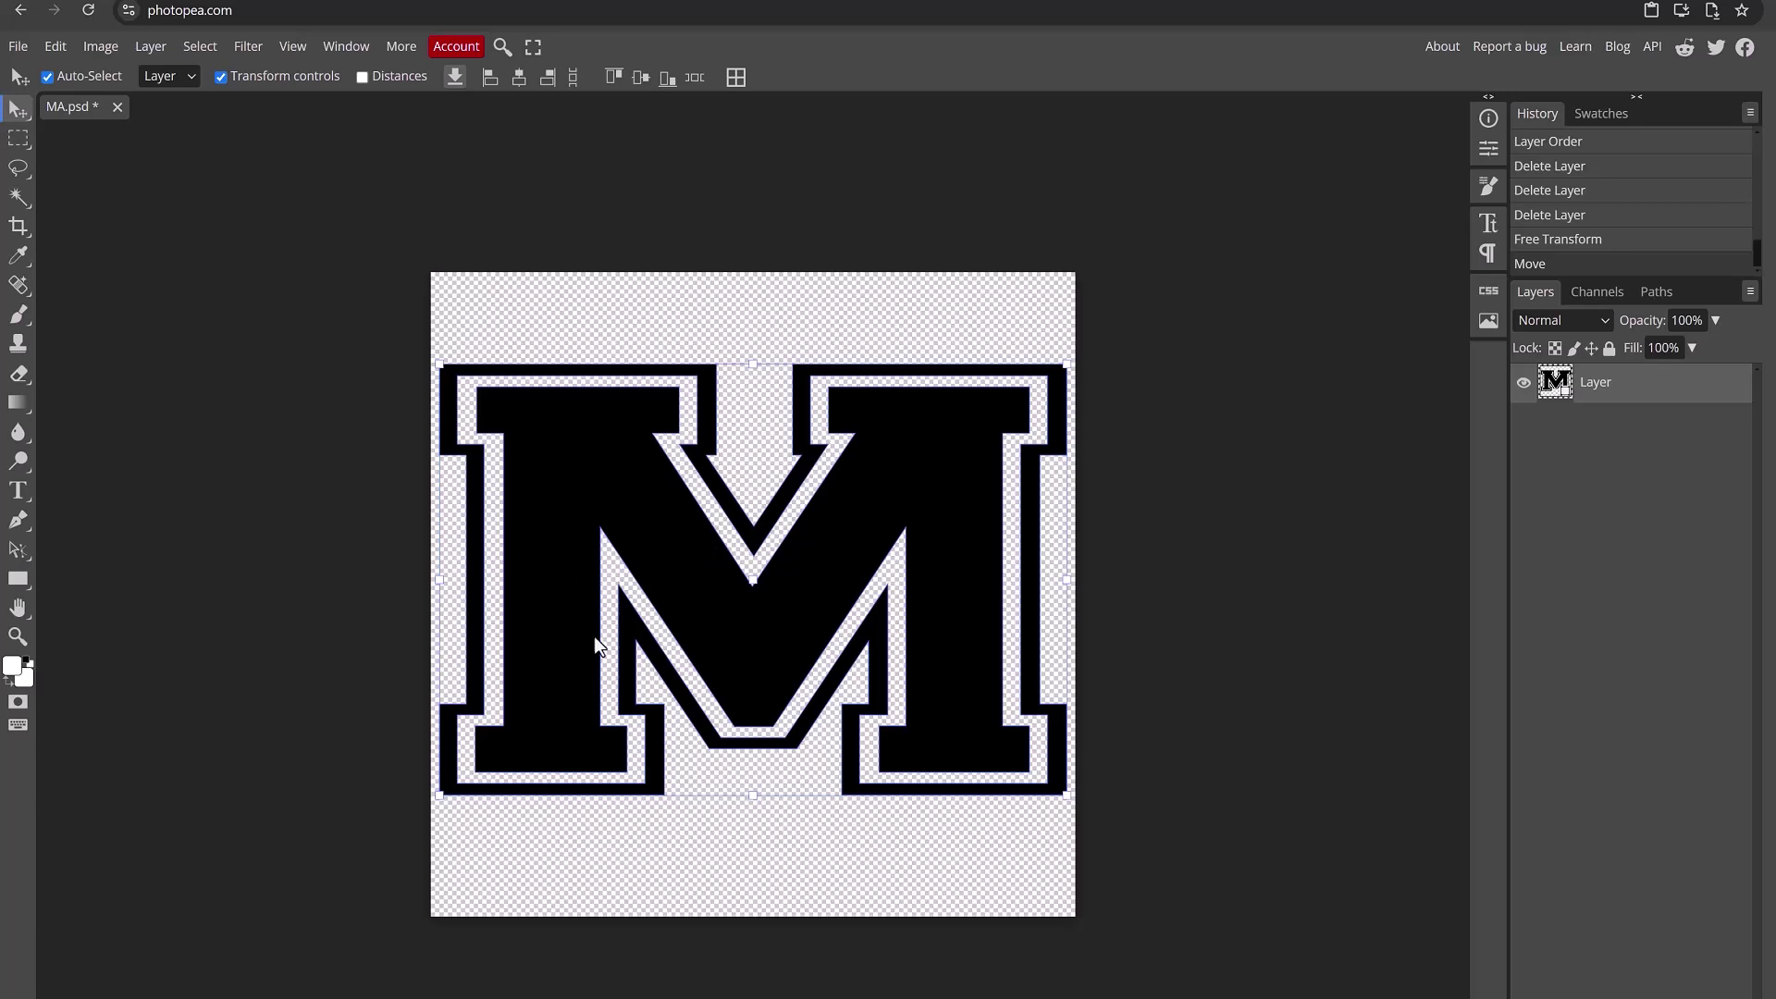
- Place the Checkered Digital Paper and scale it up to cover the whole canvas
{"action": "left_click_drag", "start_coordinate": [489, 805], "coordinate": [779, 568]}
{"action": "left_click_drag", "start_coordinate": [926, 420], "coordinate": [902, 592]}
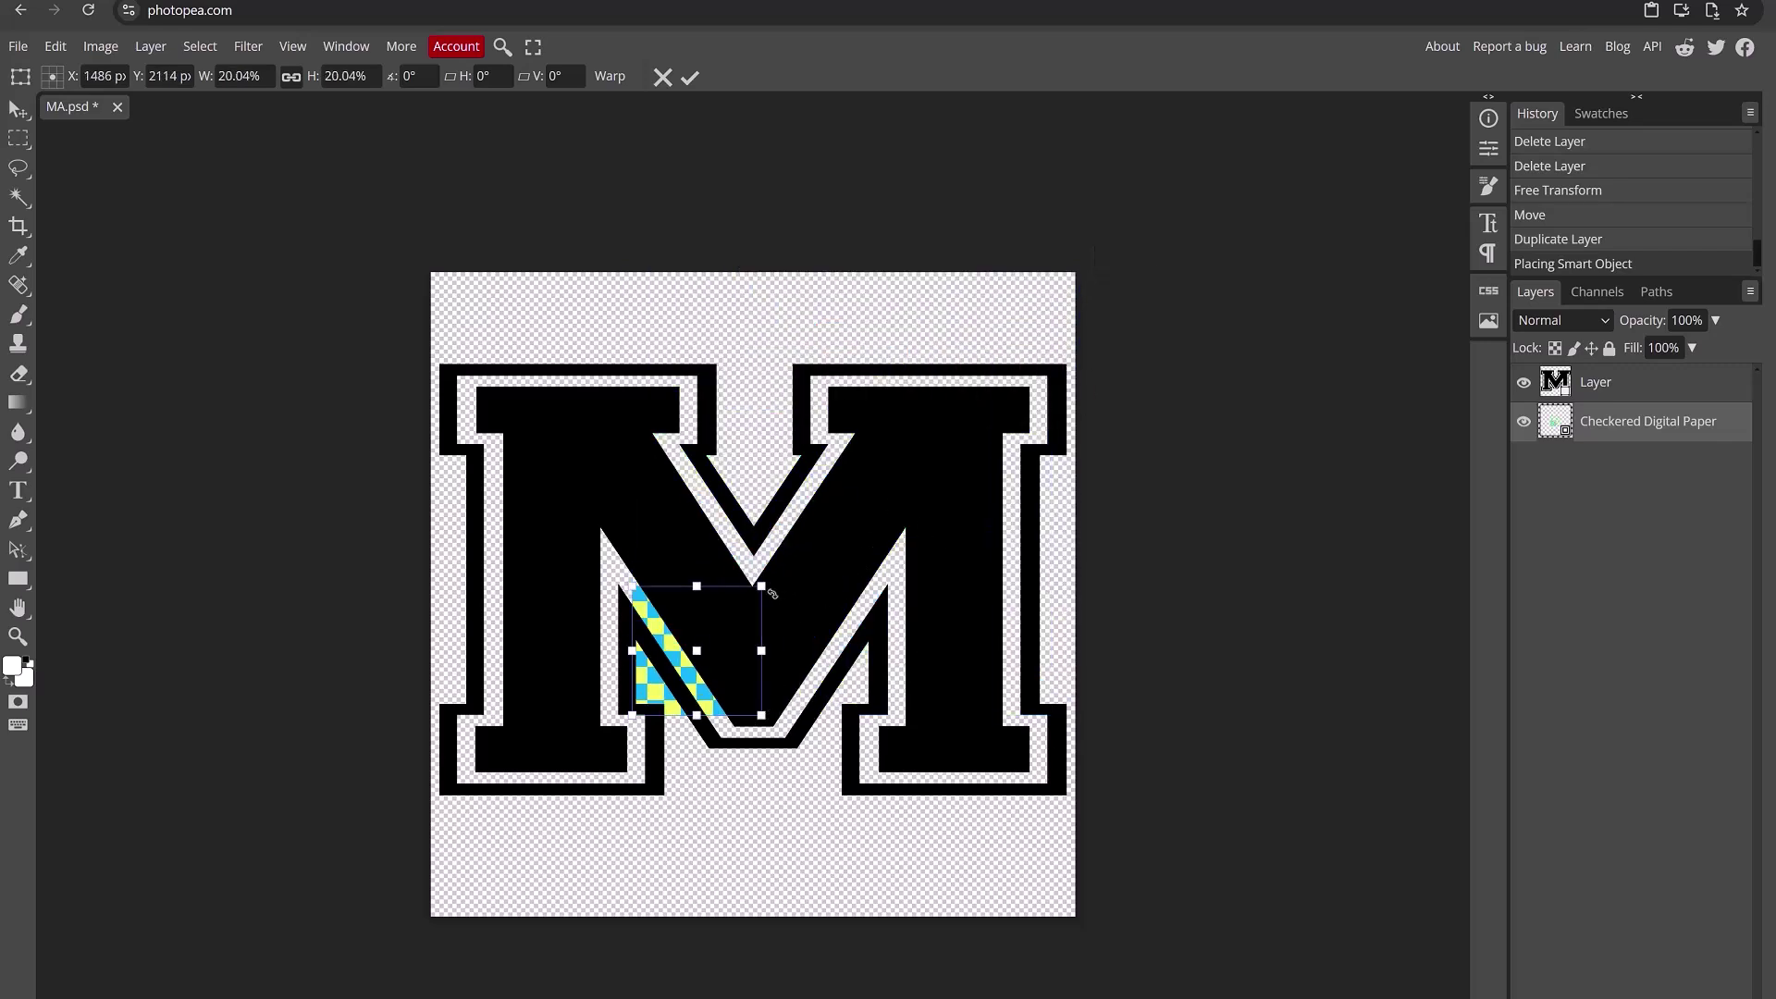
{"action": "left_click_drag", "start_coordinate": [761, 586], "coordinate": [1075, 272]}
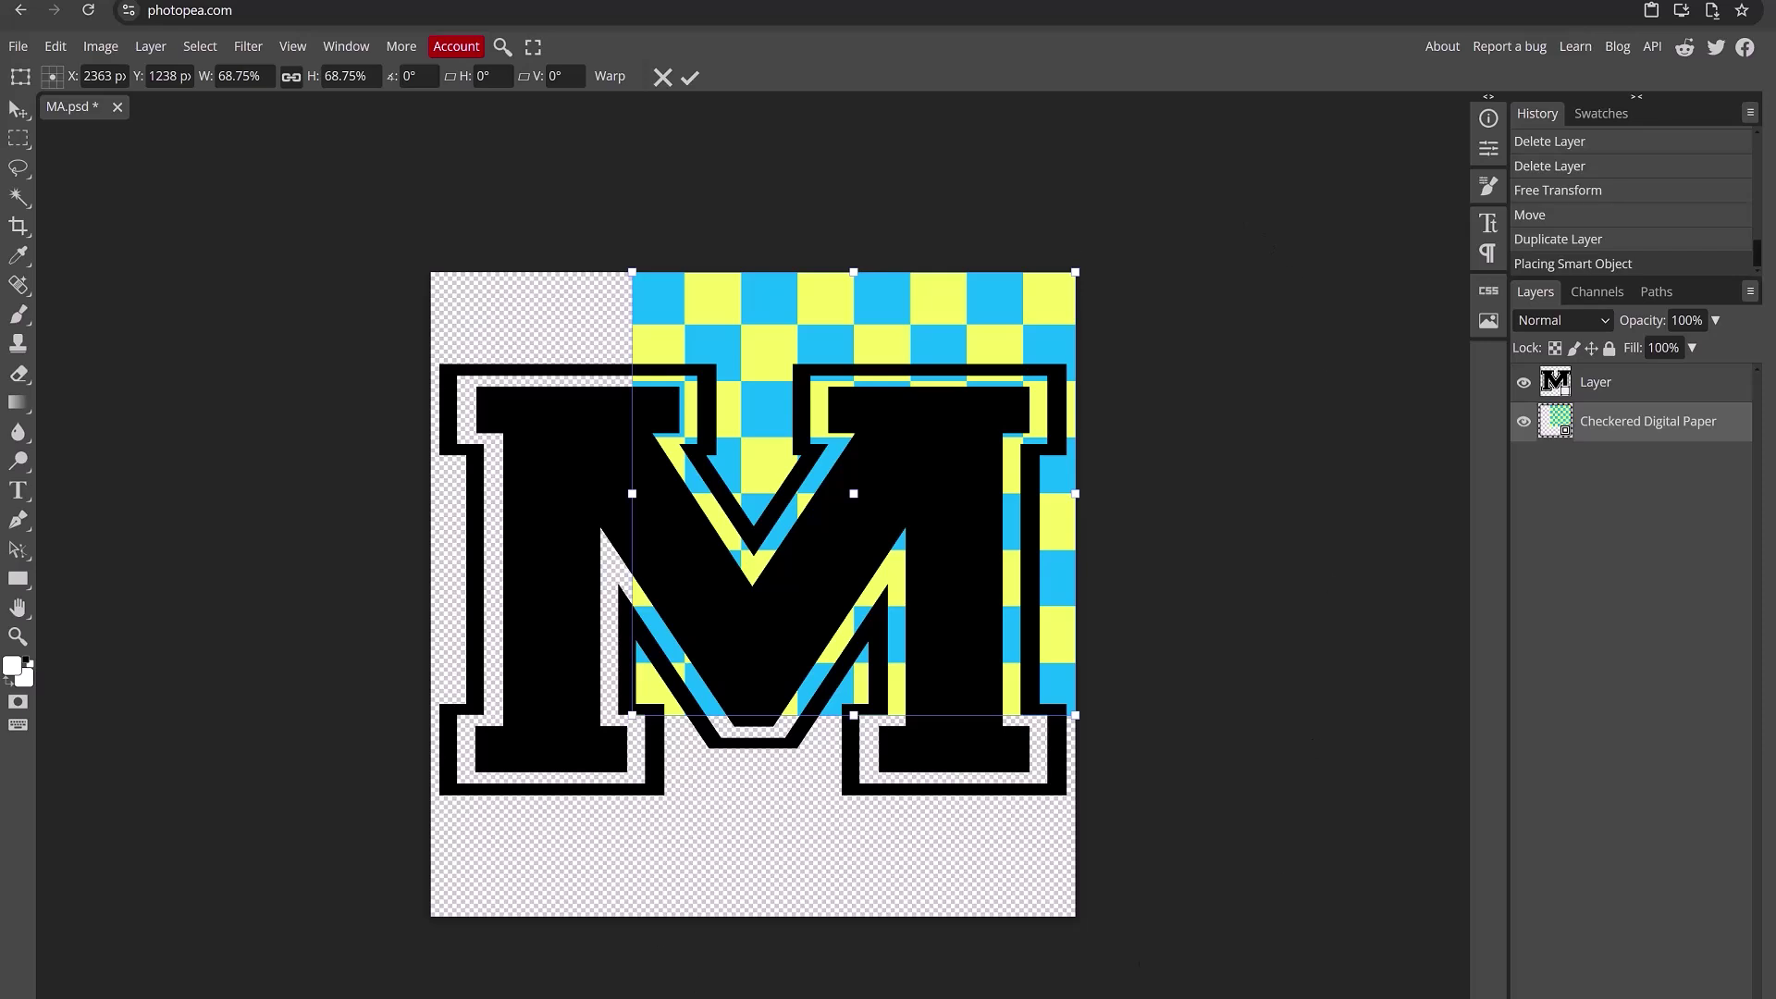
{"action": "left_click_drag", "start_coordinate": [633, 716], "coordinate": [434, 960]}
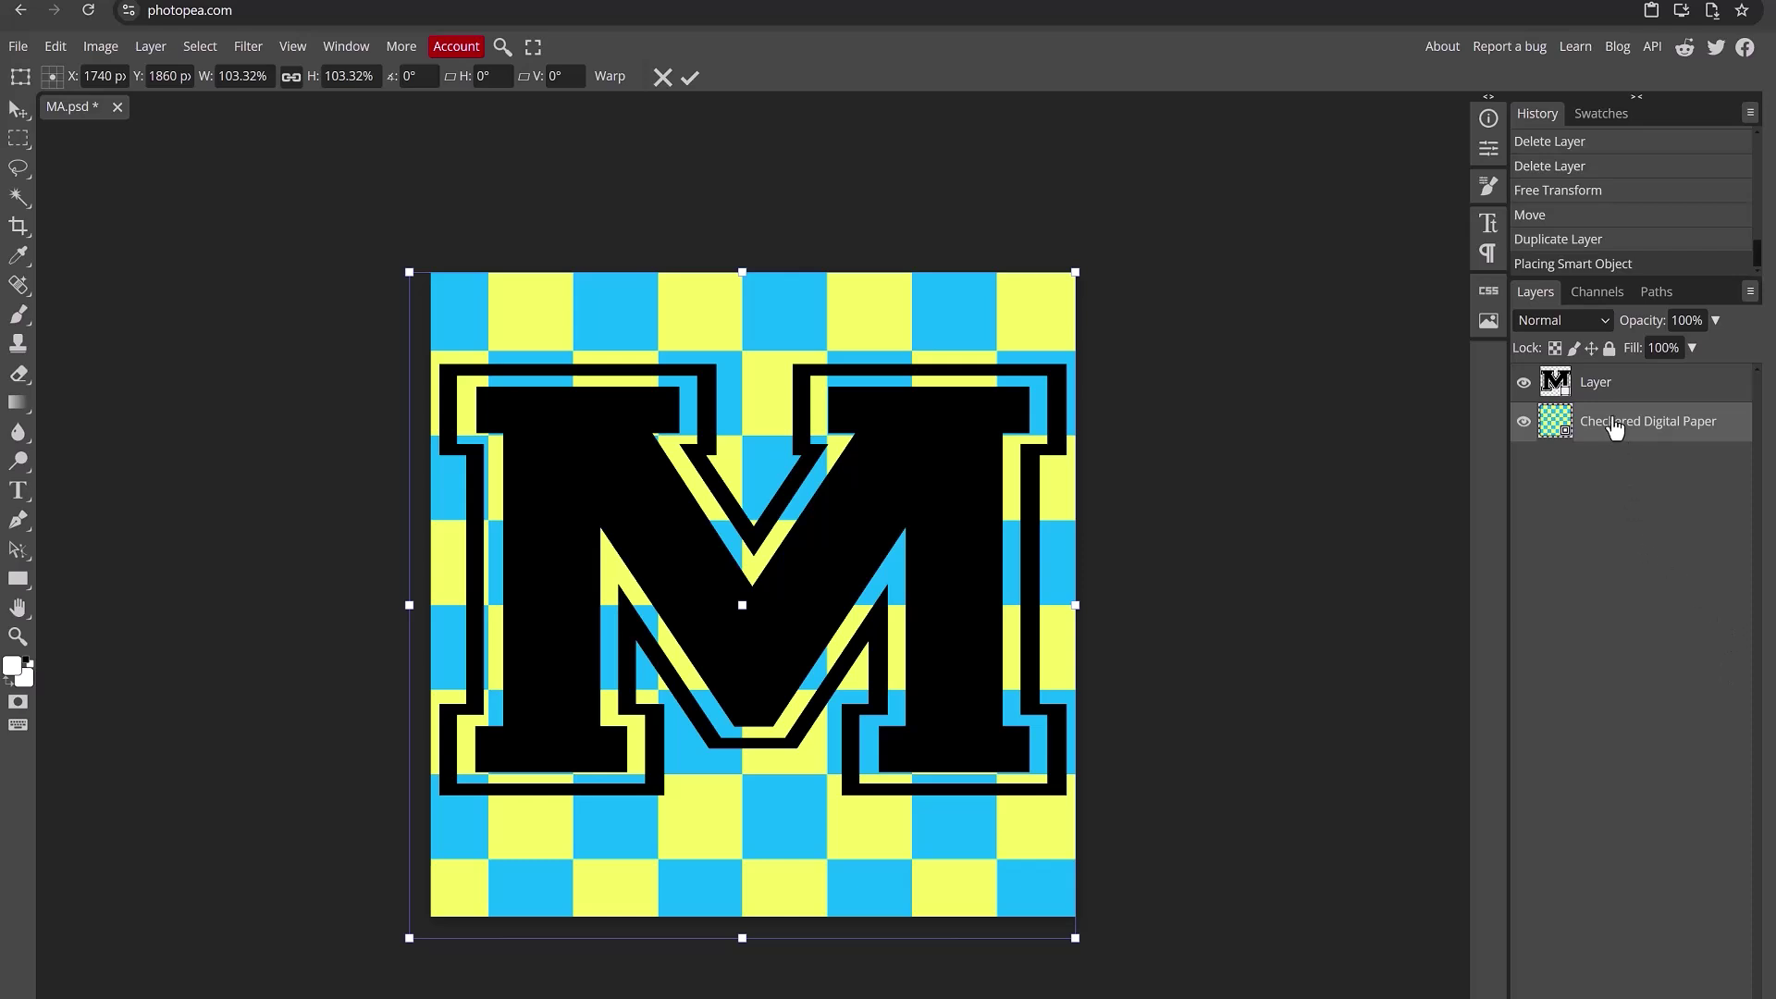
- Move the checkered layer above the M, centre it, and clip it to the letter
{"action": "left_click_drag", "start_coordinate": [1614, 427], "coordinate": [1618, 368]}
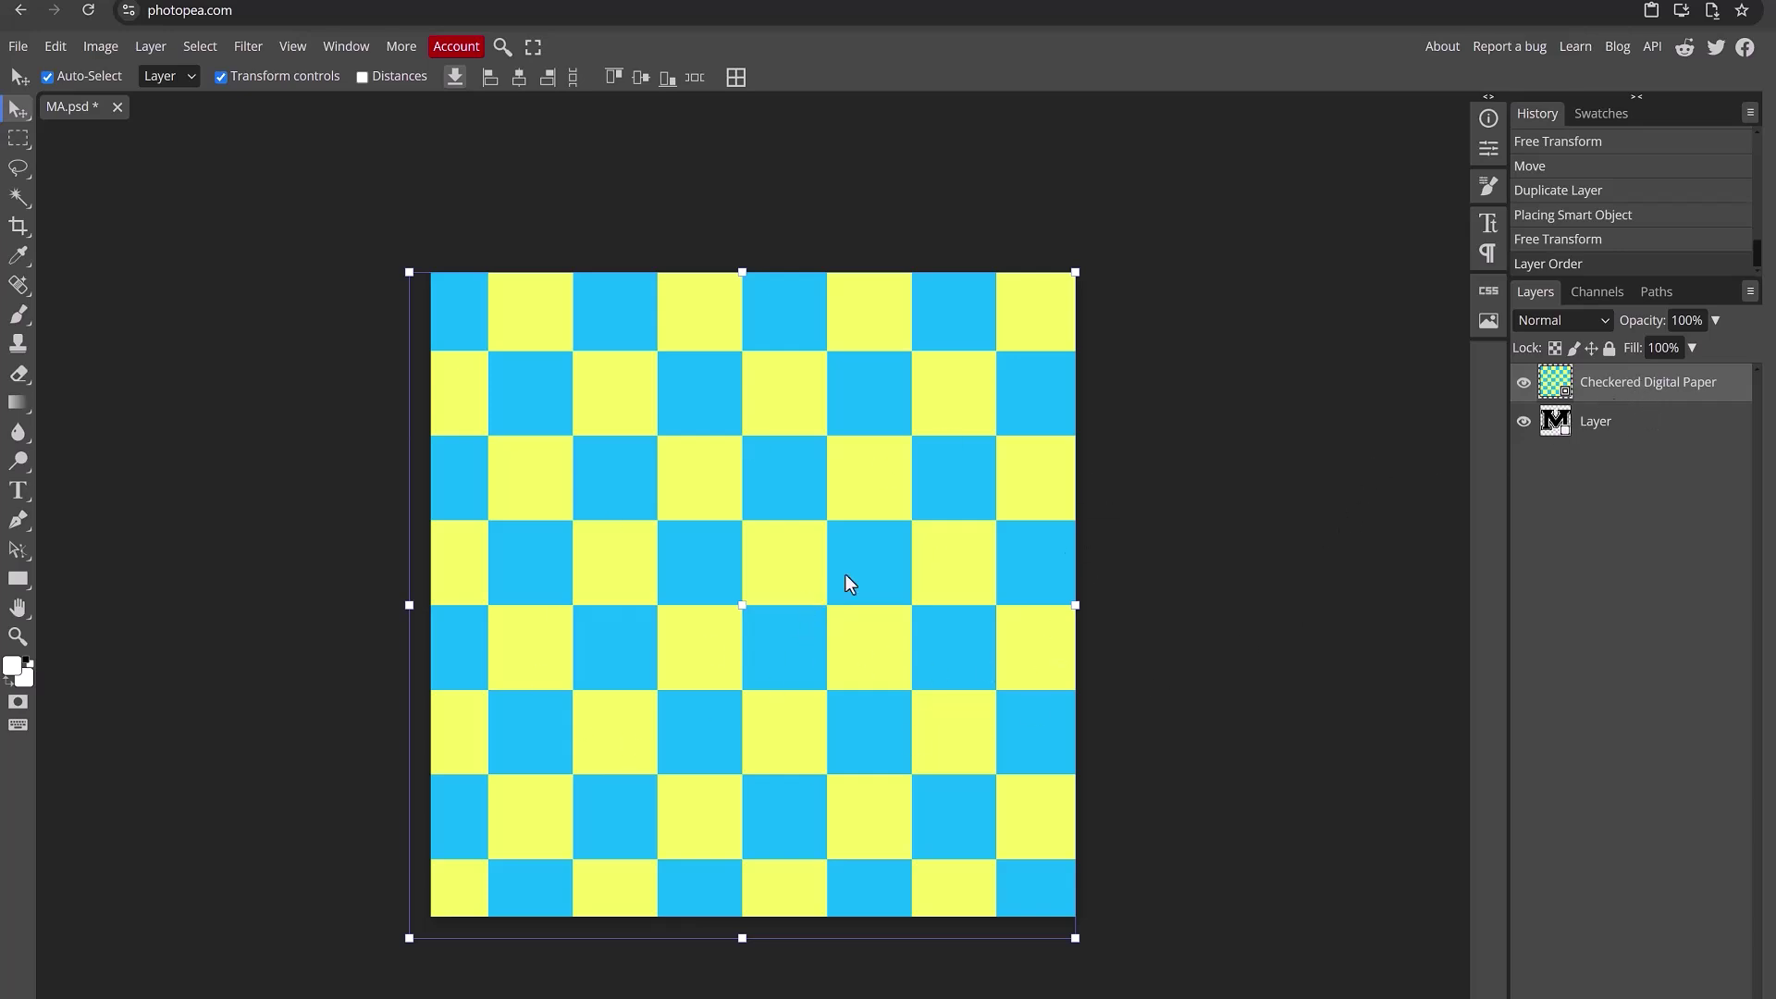
{"action": "mouse_move", "coordinate": [953, 593]}
{"action": "left_mouse_down"}
{"action": "mouse_move", "coordinate": [991, 587]}
{"action": "mouse_move", "coordinate": [955, 579]}
{"action": "left_mouse_up"}
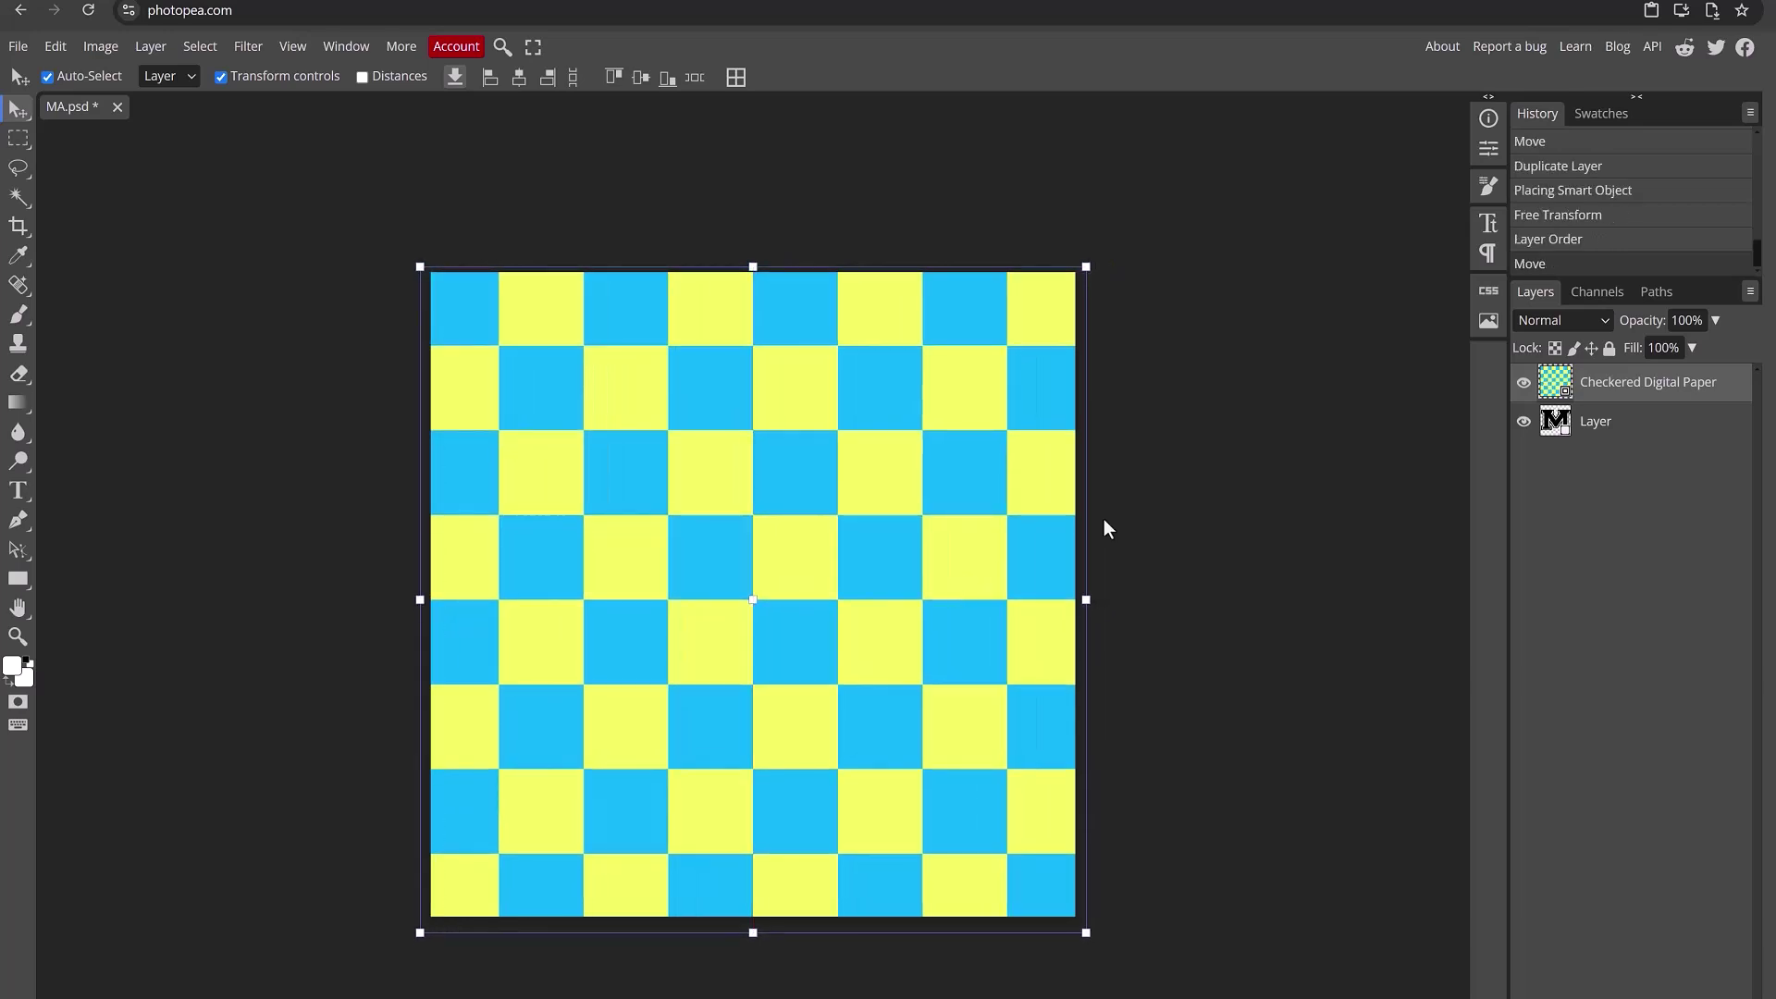
{"action": "right_click", "coordinate": [1629, 386]}
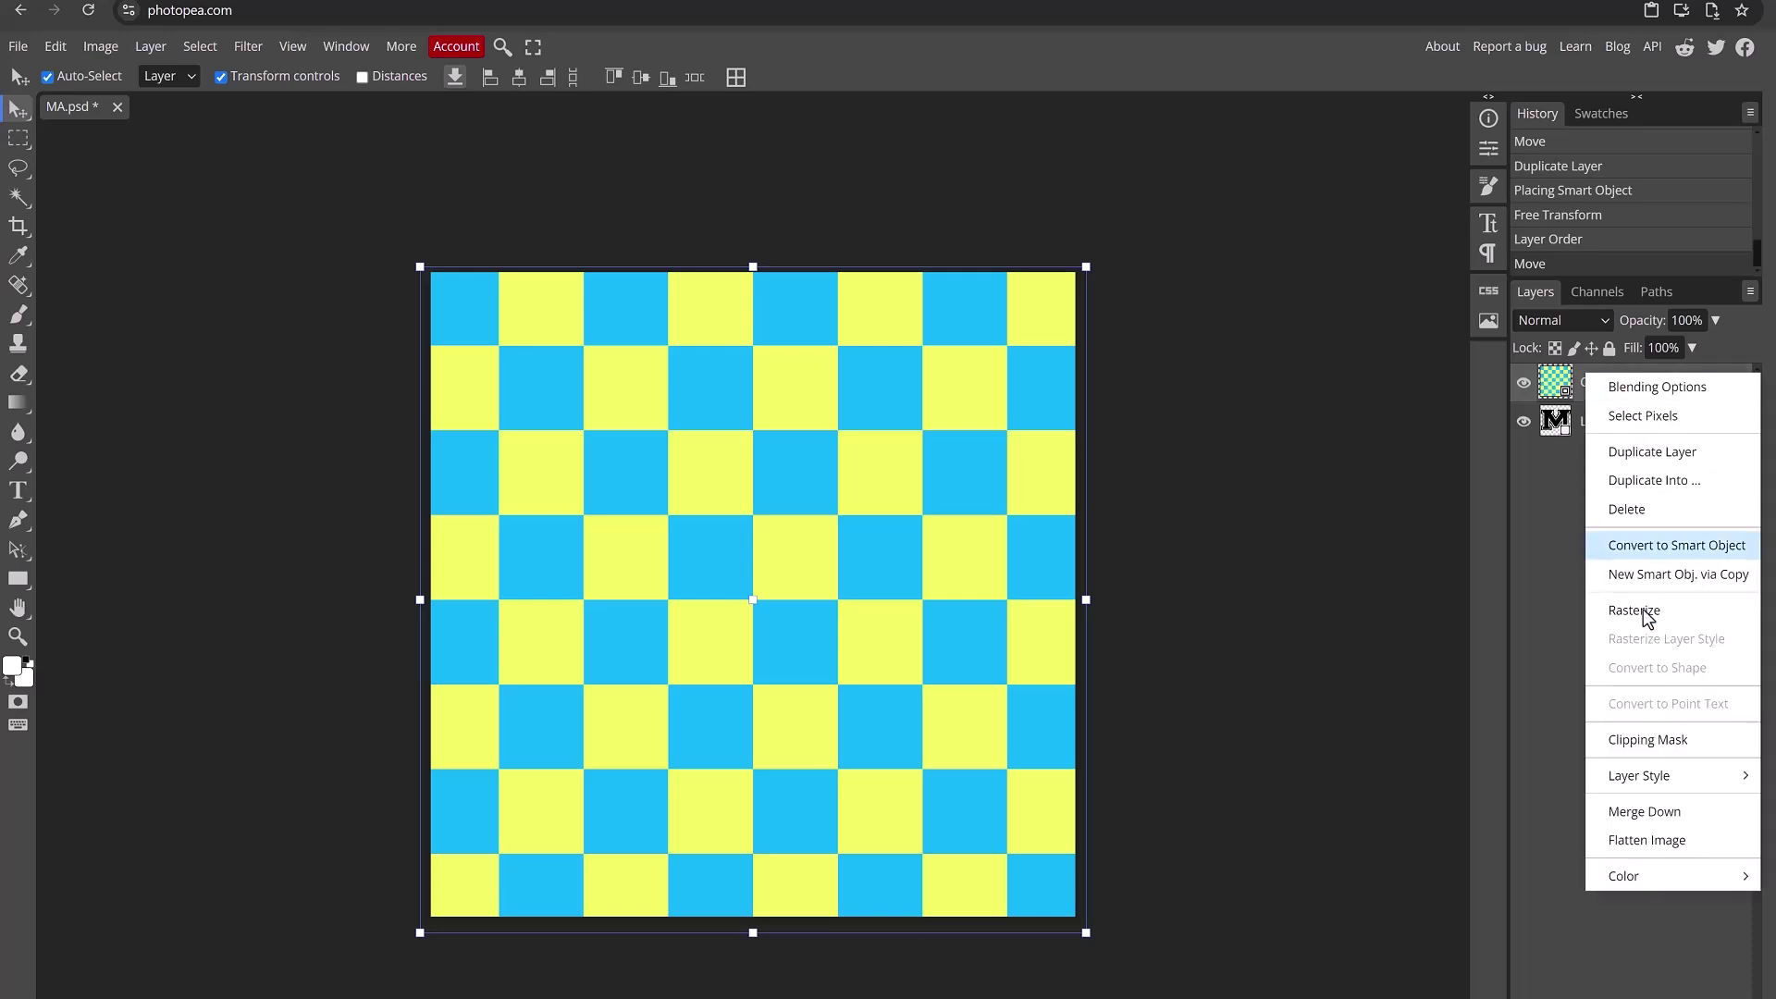
{"action": "left_click", "coordinate": [1639, 740]}
{"action": "left_click", "coordinate": [1255, 343]}
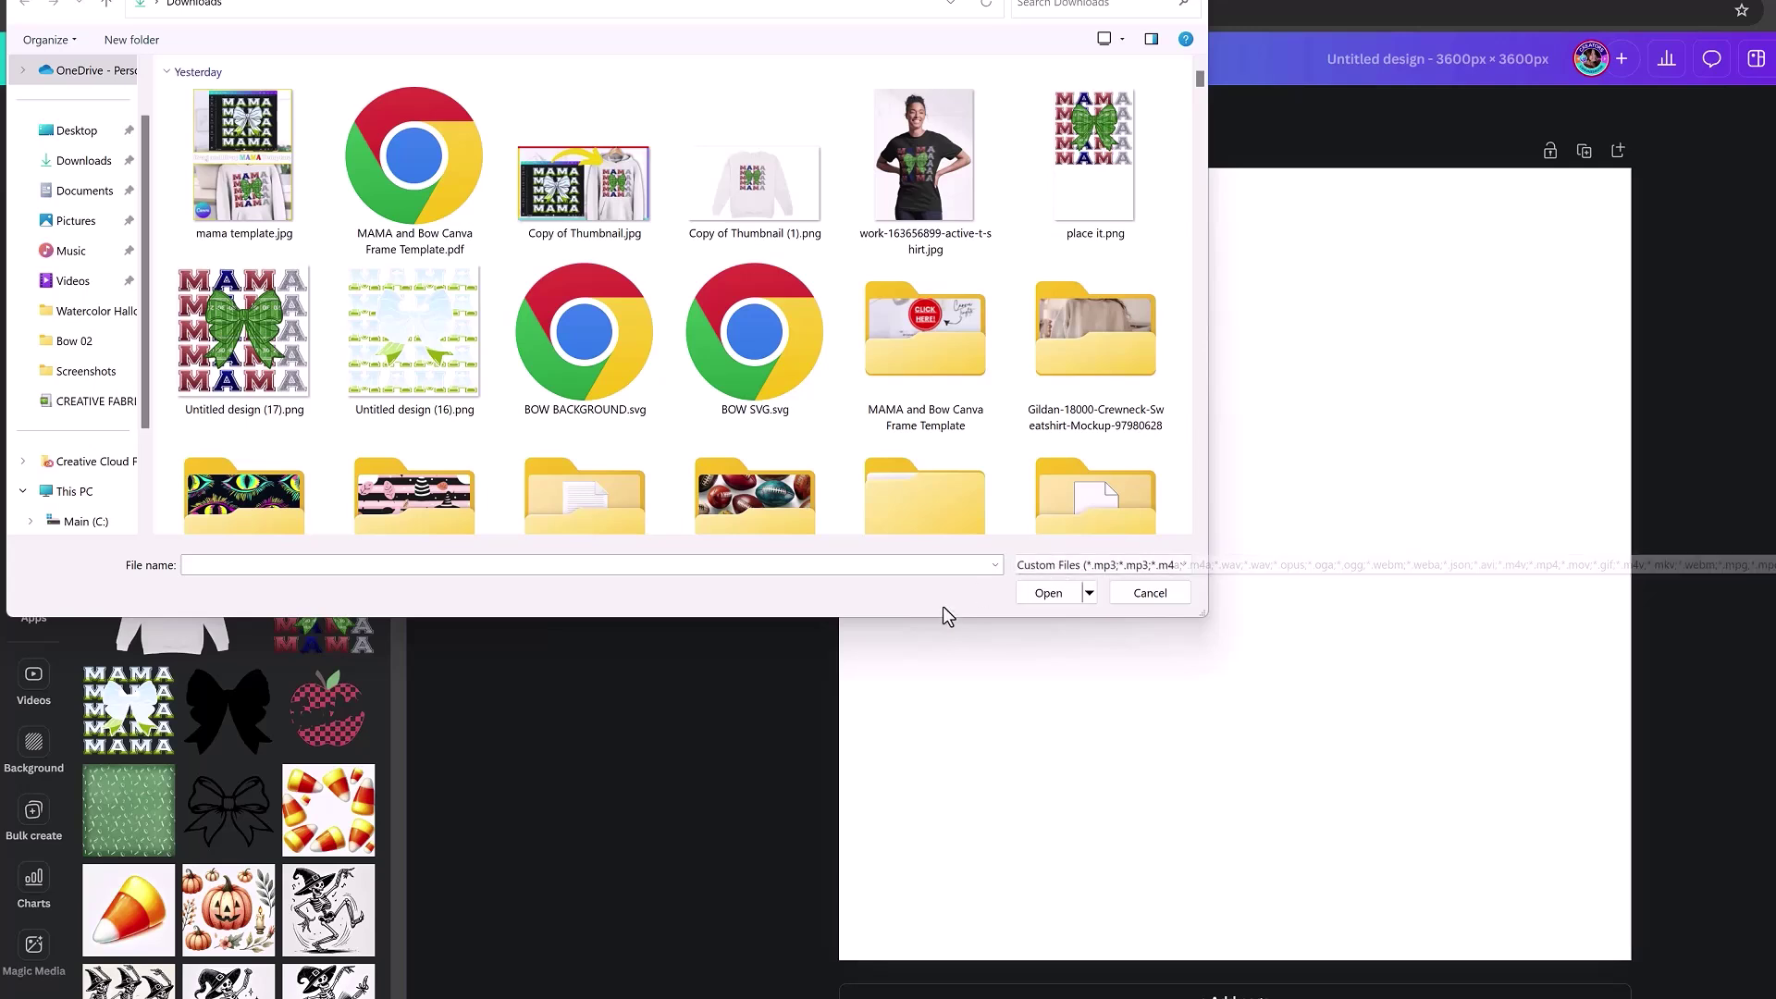
{"action": "left_click", "coordinate": [1075, 573]}
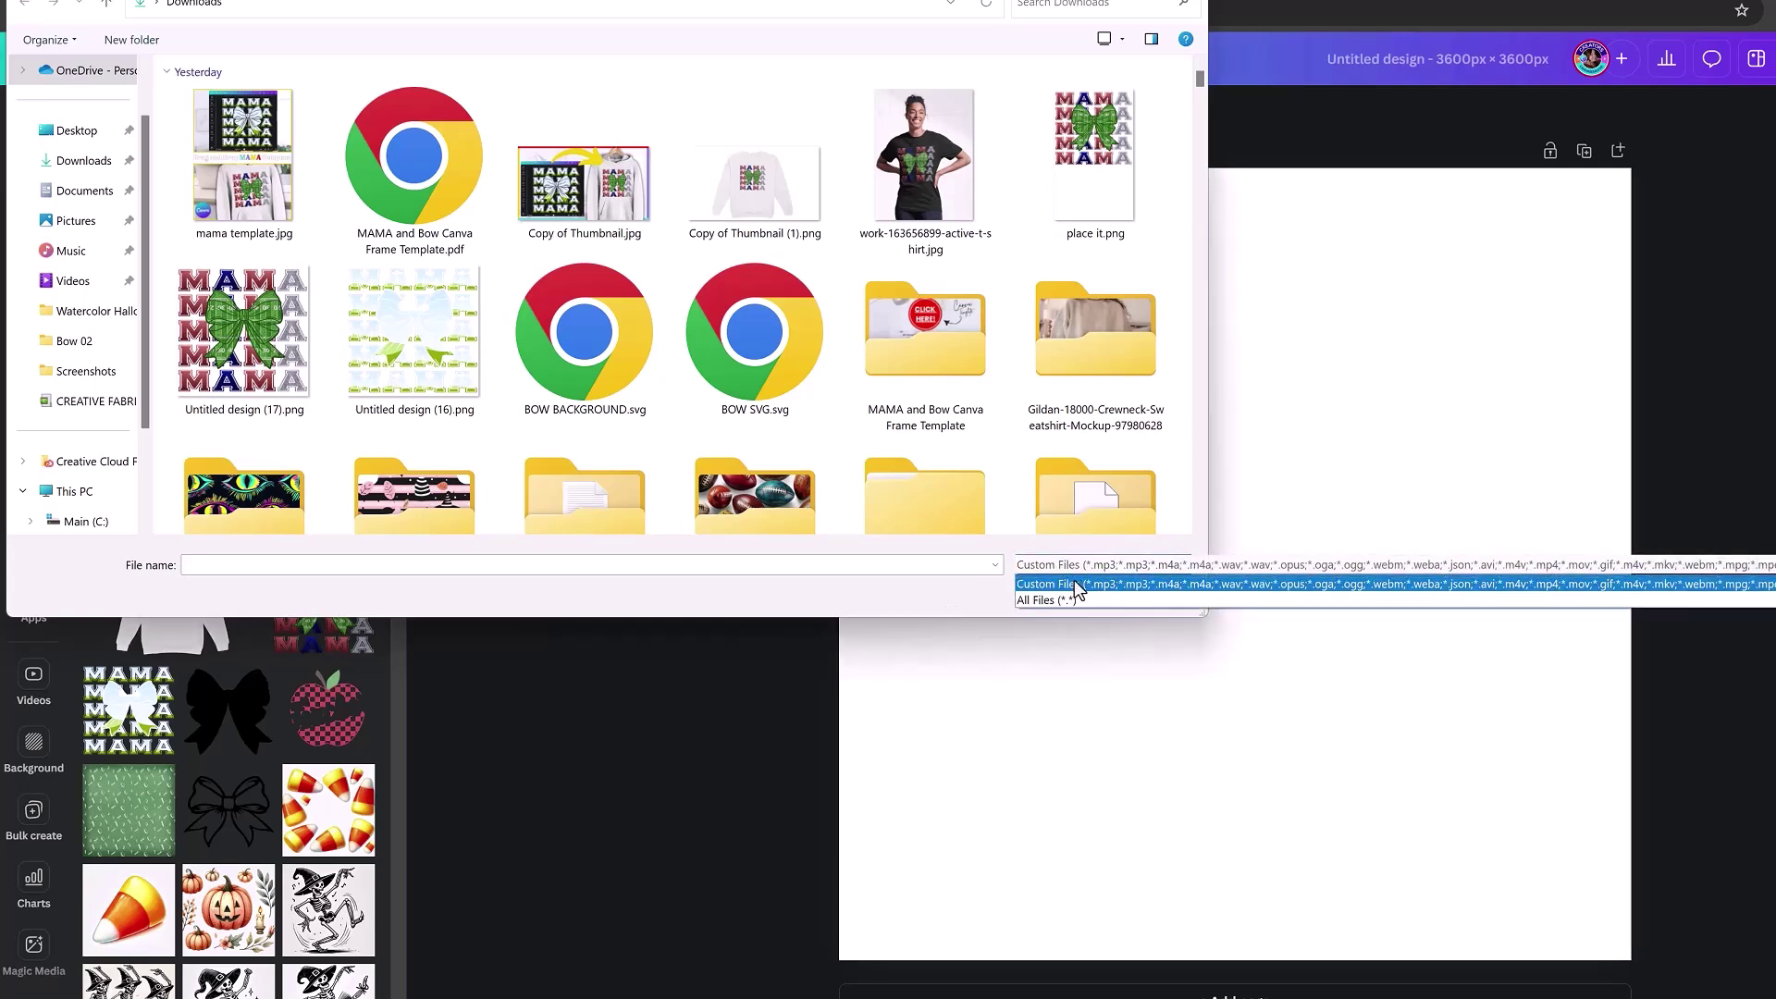
{"action": "left_click", "coordinate": [1074, 600]}
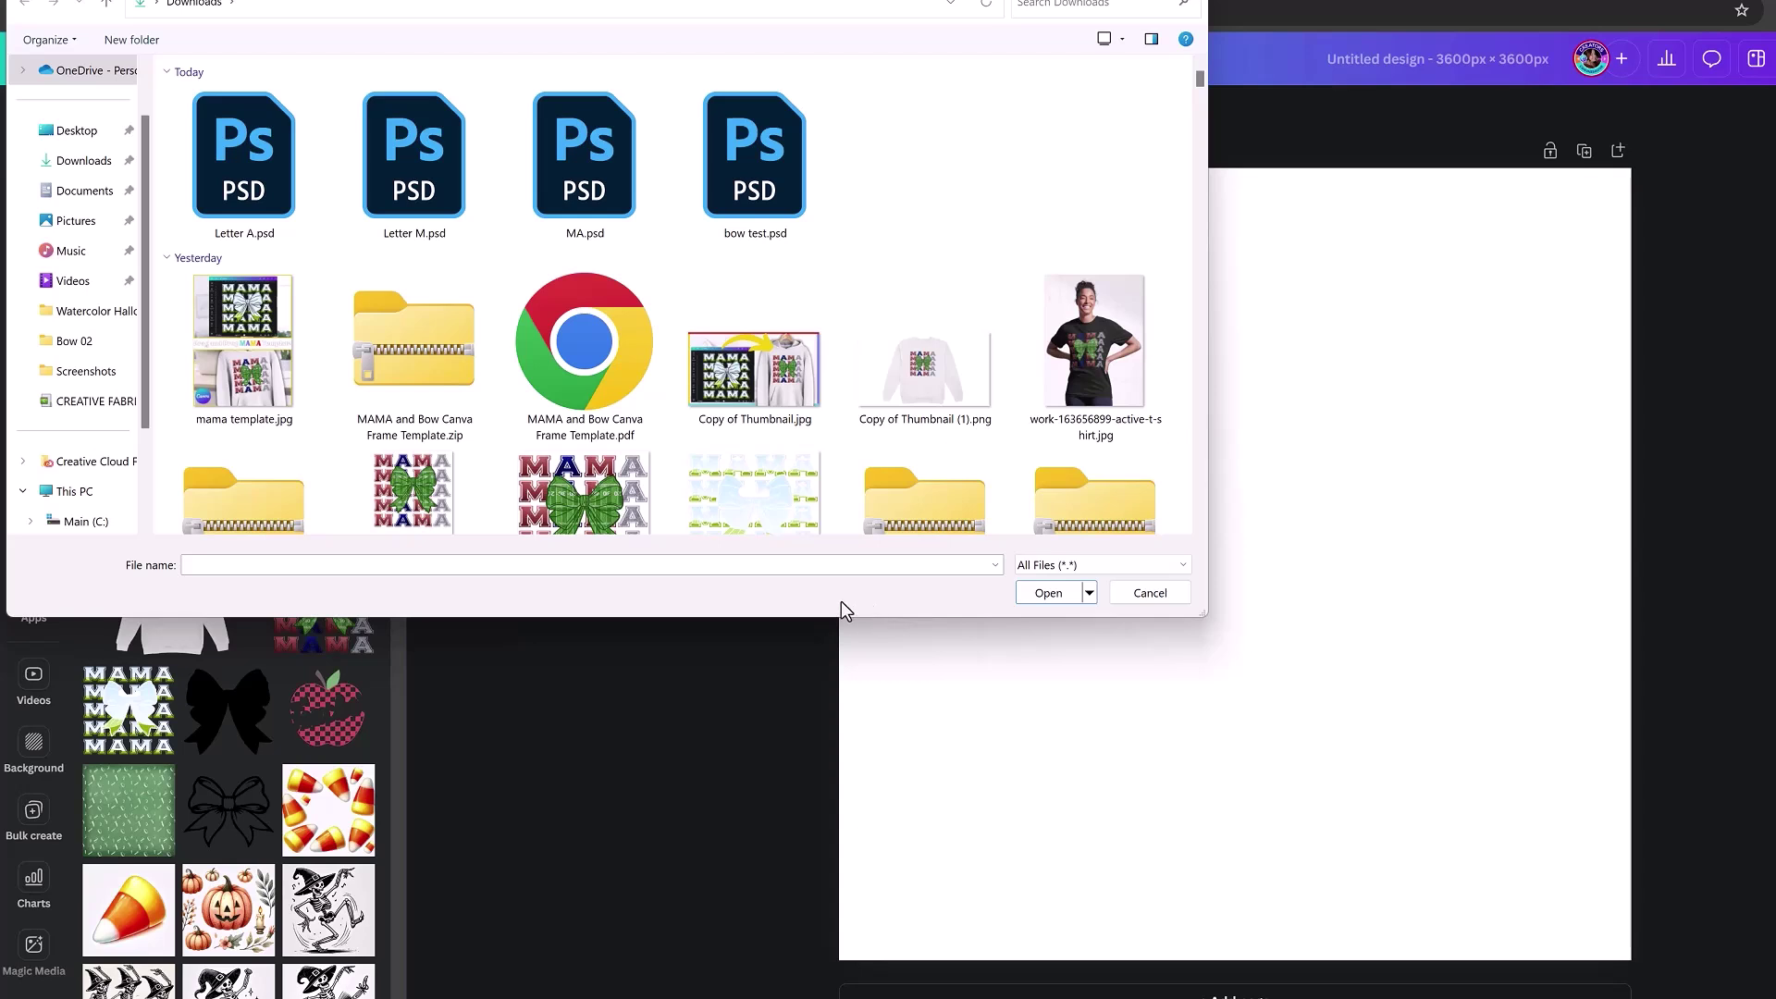
{"action": "key", "text": "Escape"}
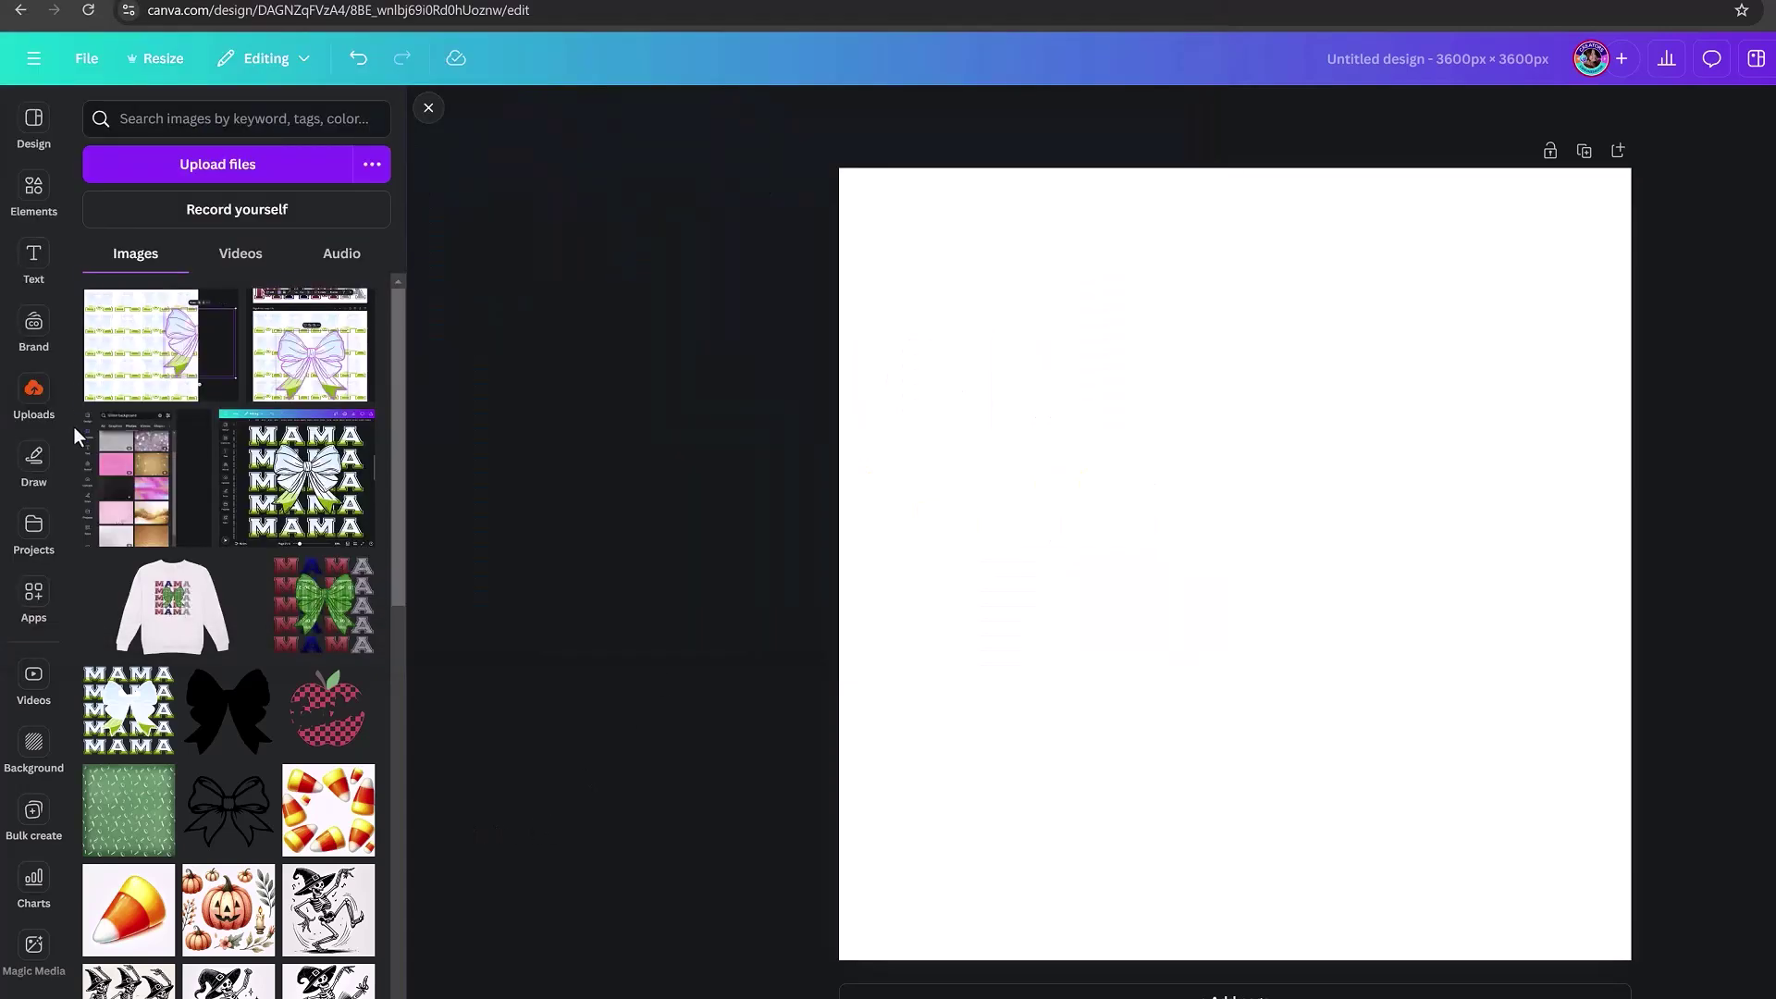
- Add the Letter M design from Projects and select its checkered image
{"action": "left_click", "coordinate": [35, 531]}
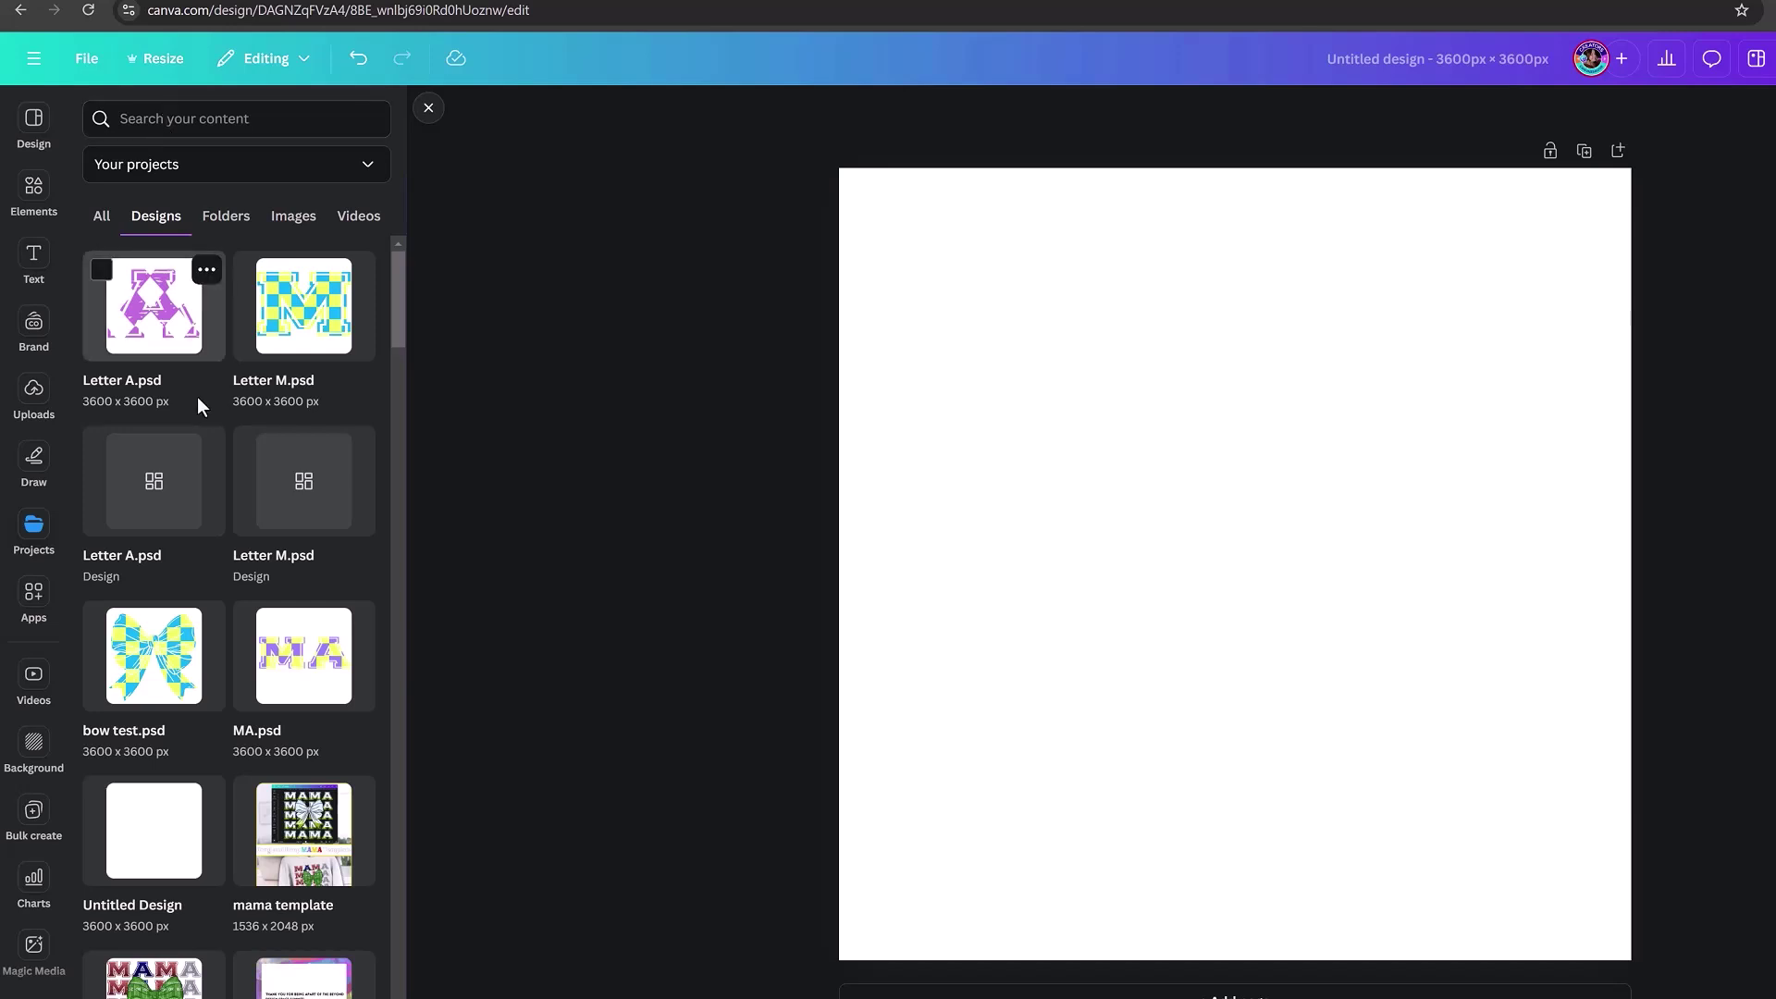
{"action": "left_click", "coordinate": [288, 341]}
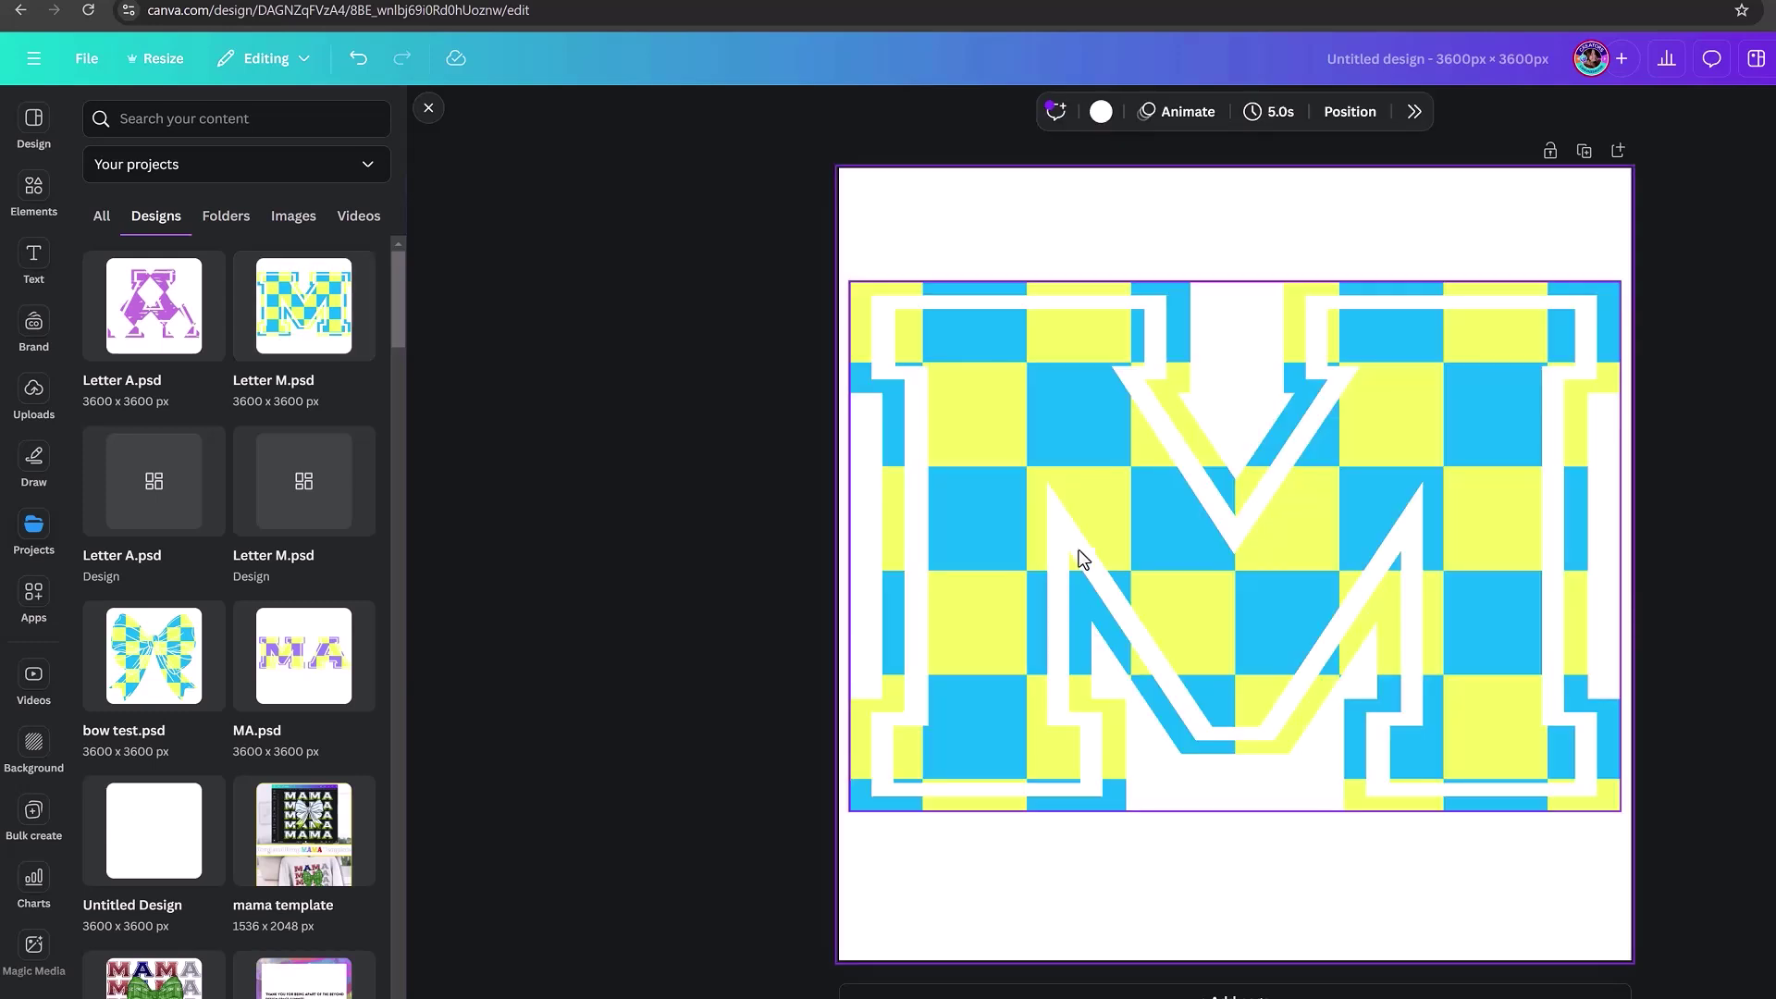
{"action": "double_click", "coordinate": [1107, 499]}
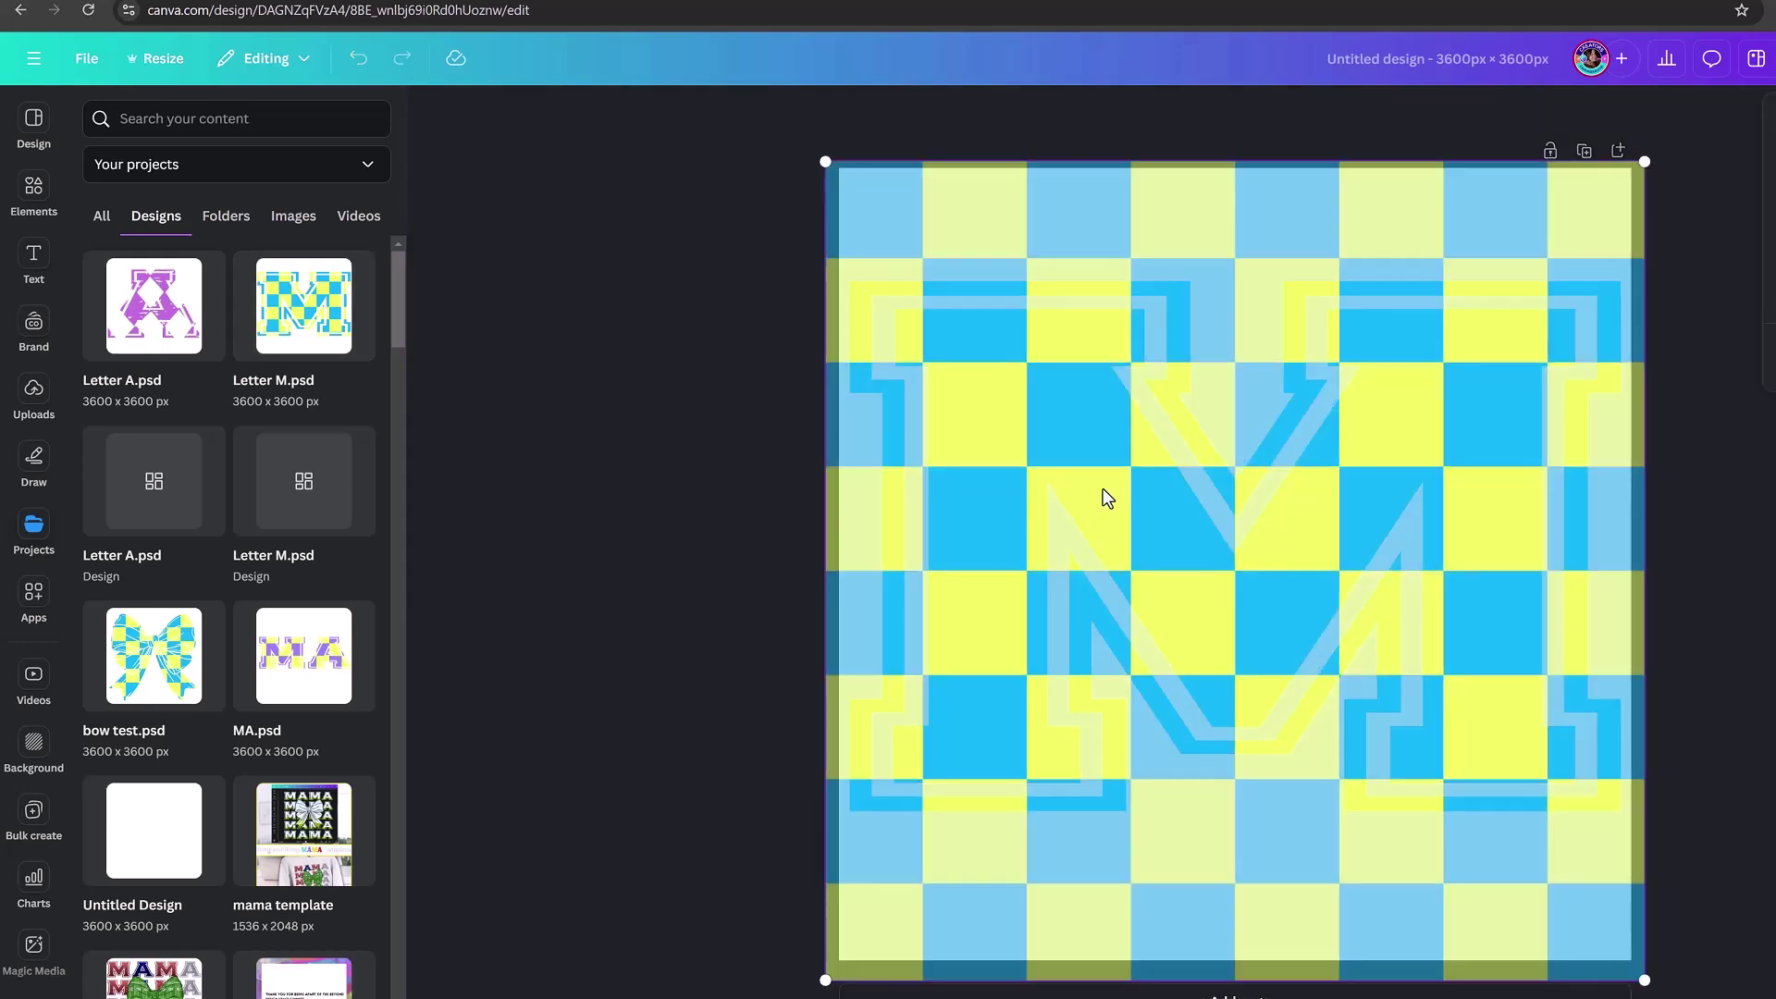
{"action": "key", "text": "Delete"}
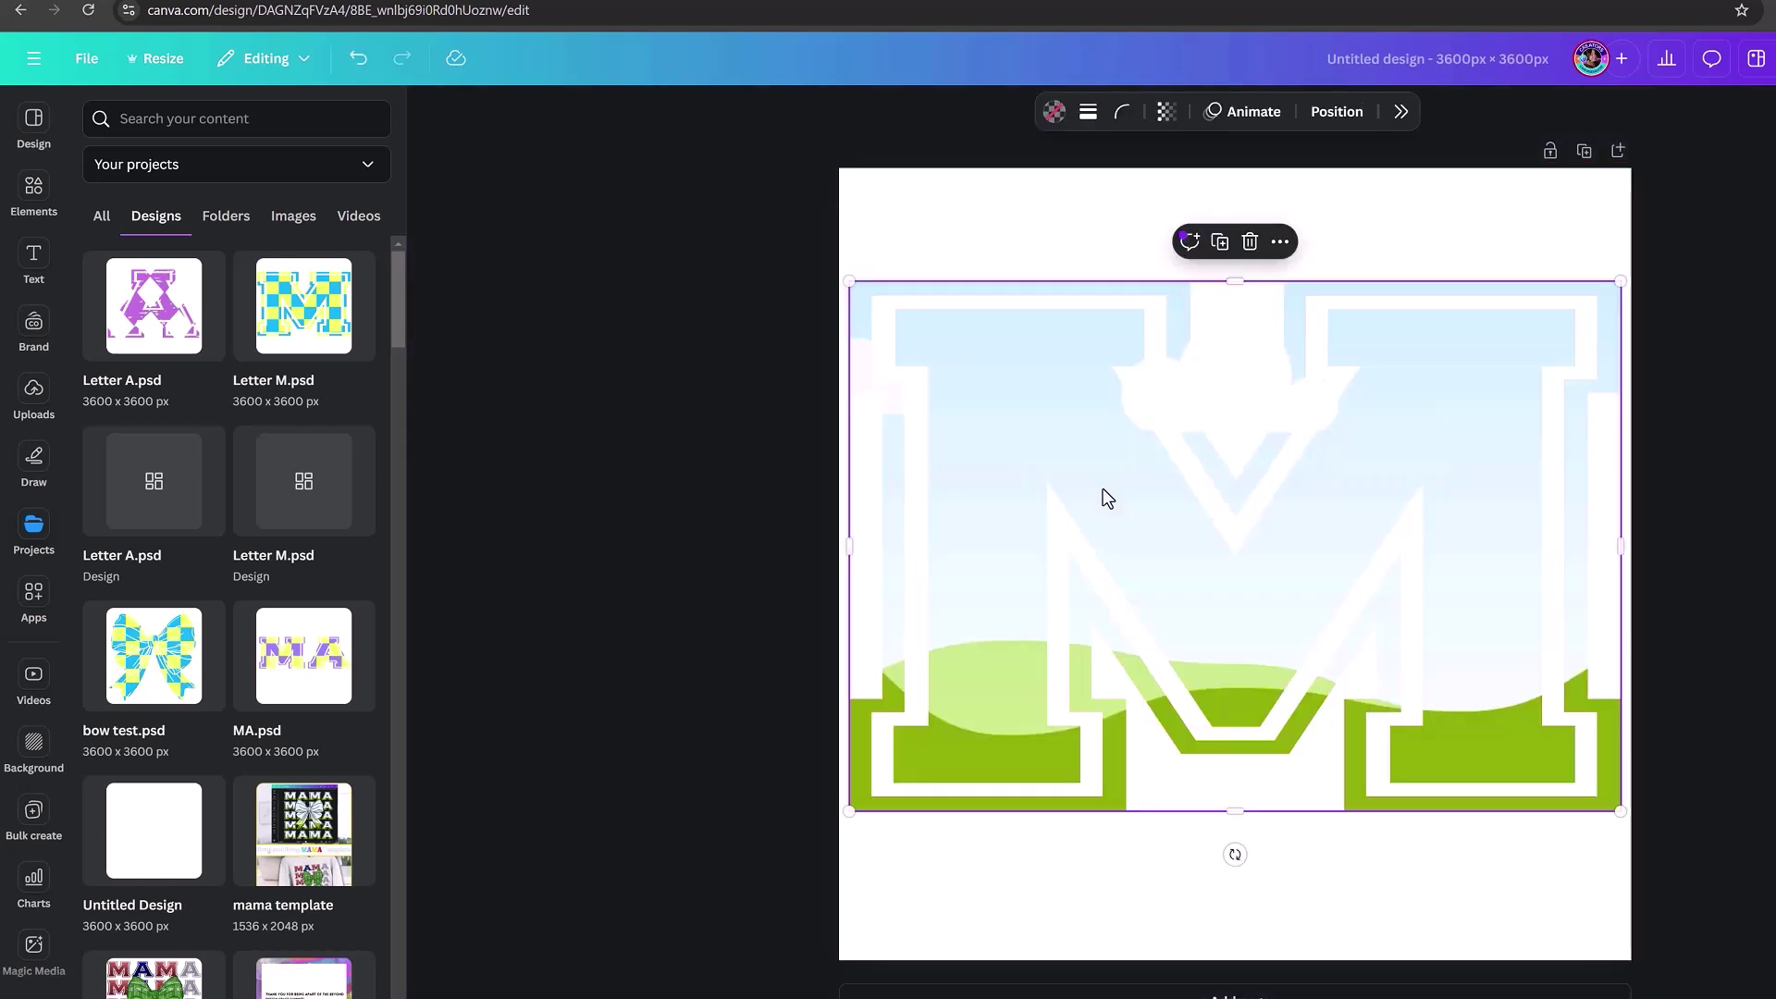
{"action": "key", "text": "ctrl+z"}
- Detach and delete the checkered image, then shrink the M frame into the top-left corner
{"action": "right_click", "coordinate": [1103, 401]}
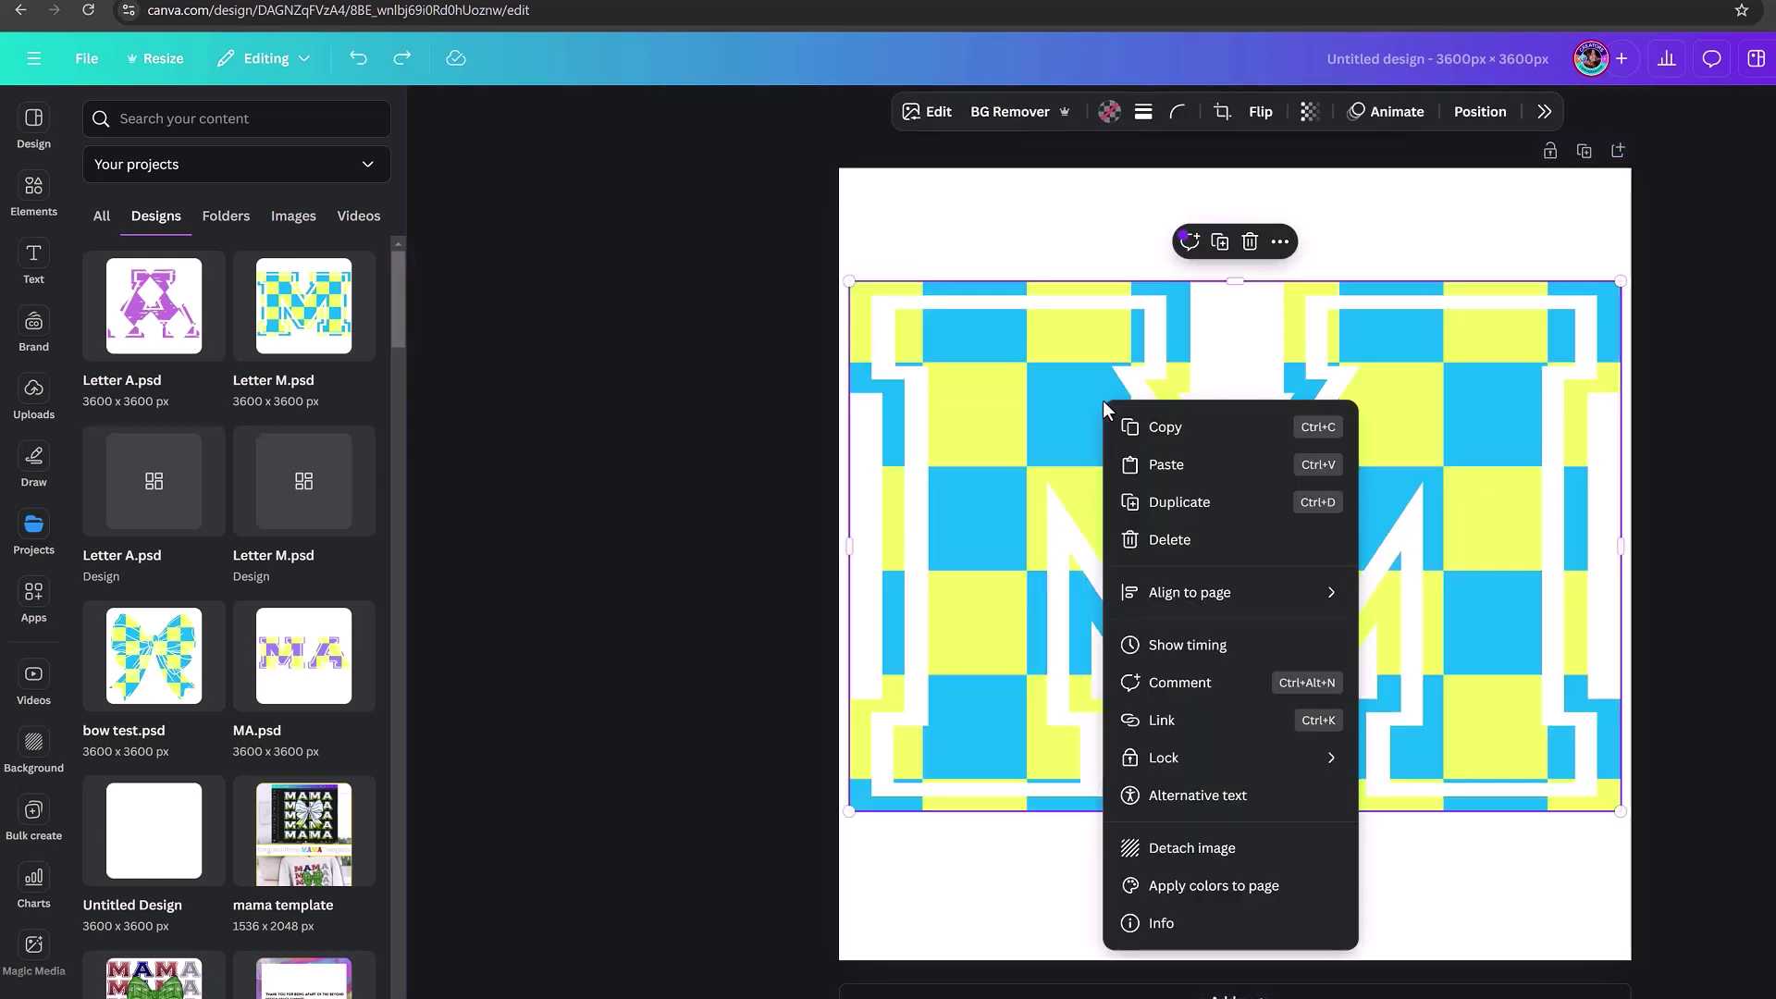
{"action": "left_click", "coordinate": [1161, 849]}
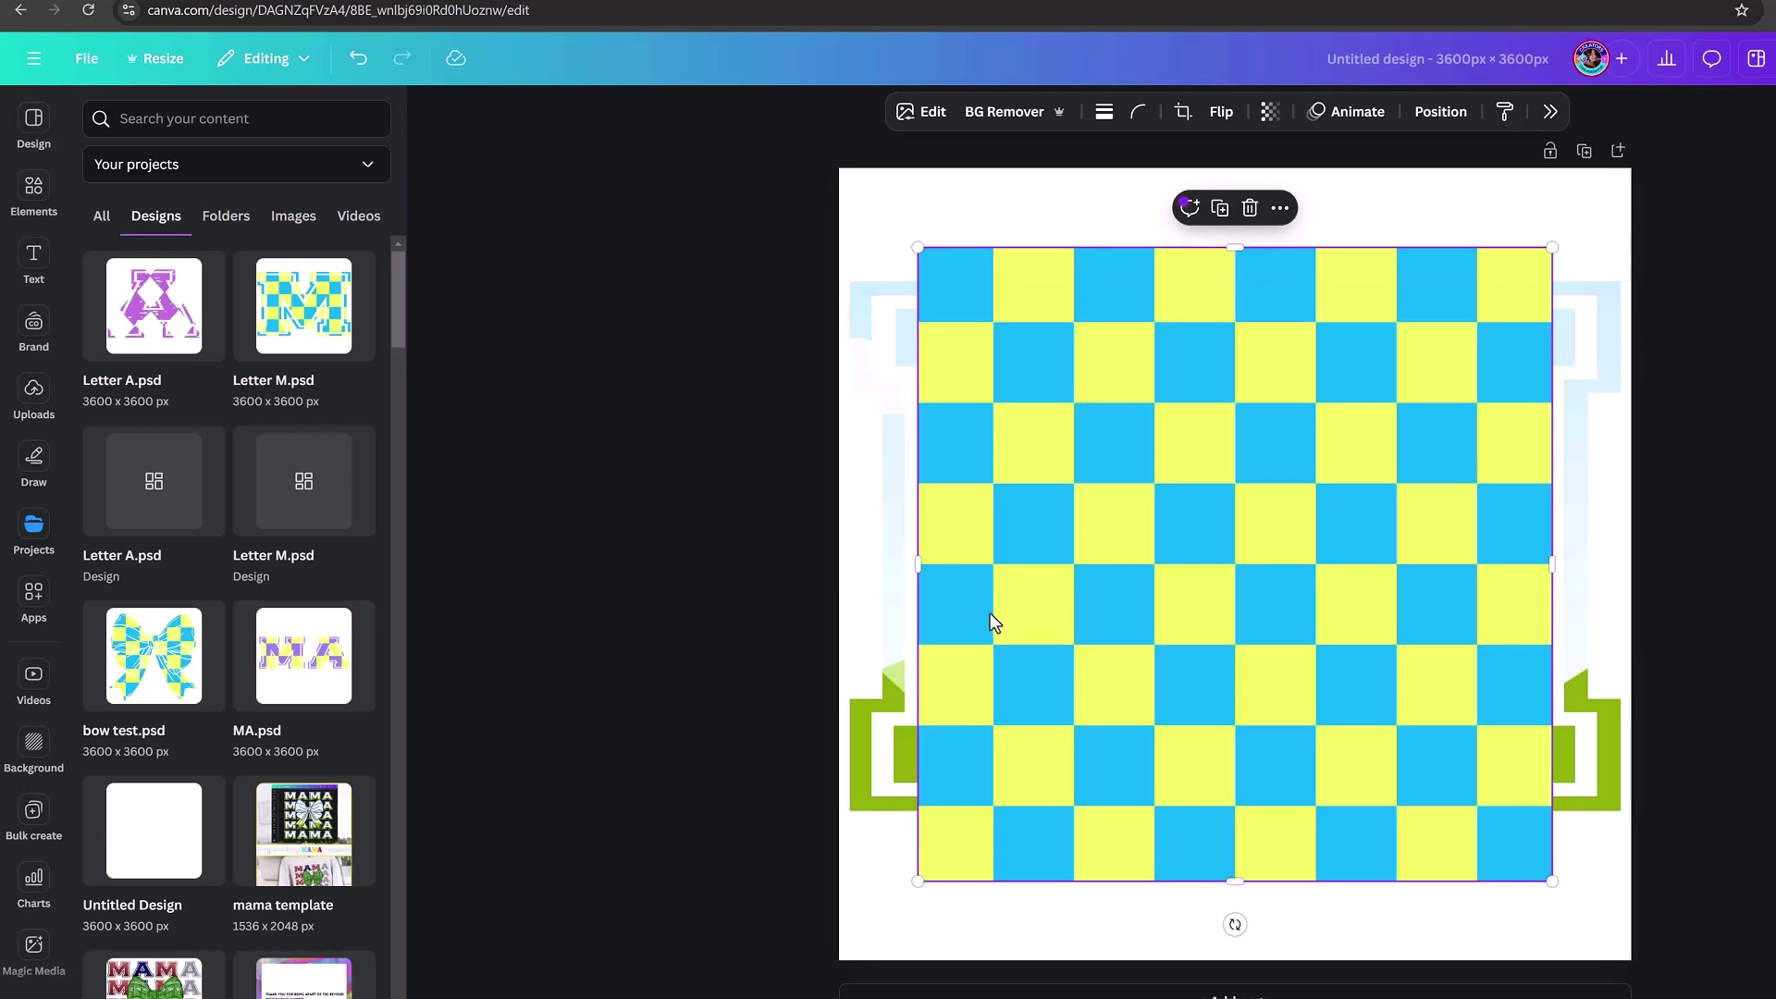
{"action": "key", "text": "Delete"}
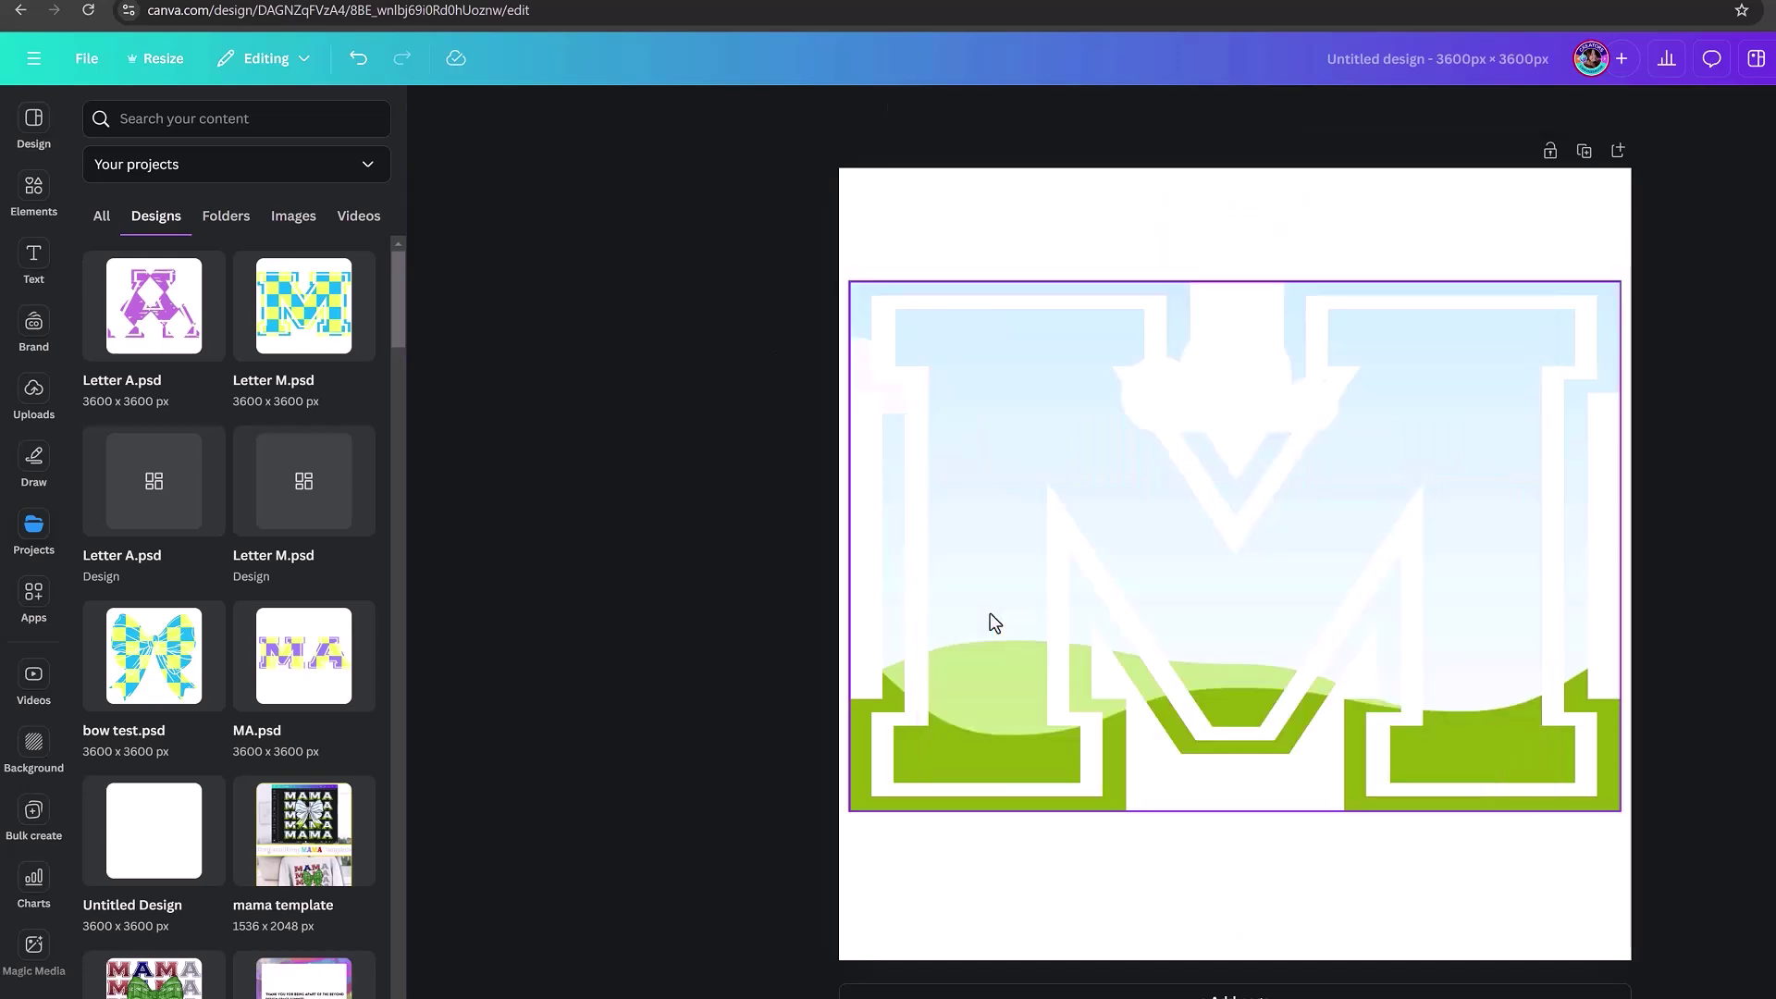
{"action": "left_click_drag", "start_coordinate": [1620, 281], "coordinate": [1078, 693]}
{"action": "left_click_drag", "start_coordinate": [1000, 767], "coordinate": [1008, 291]}
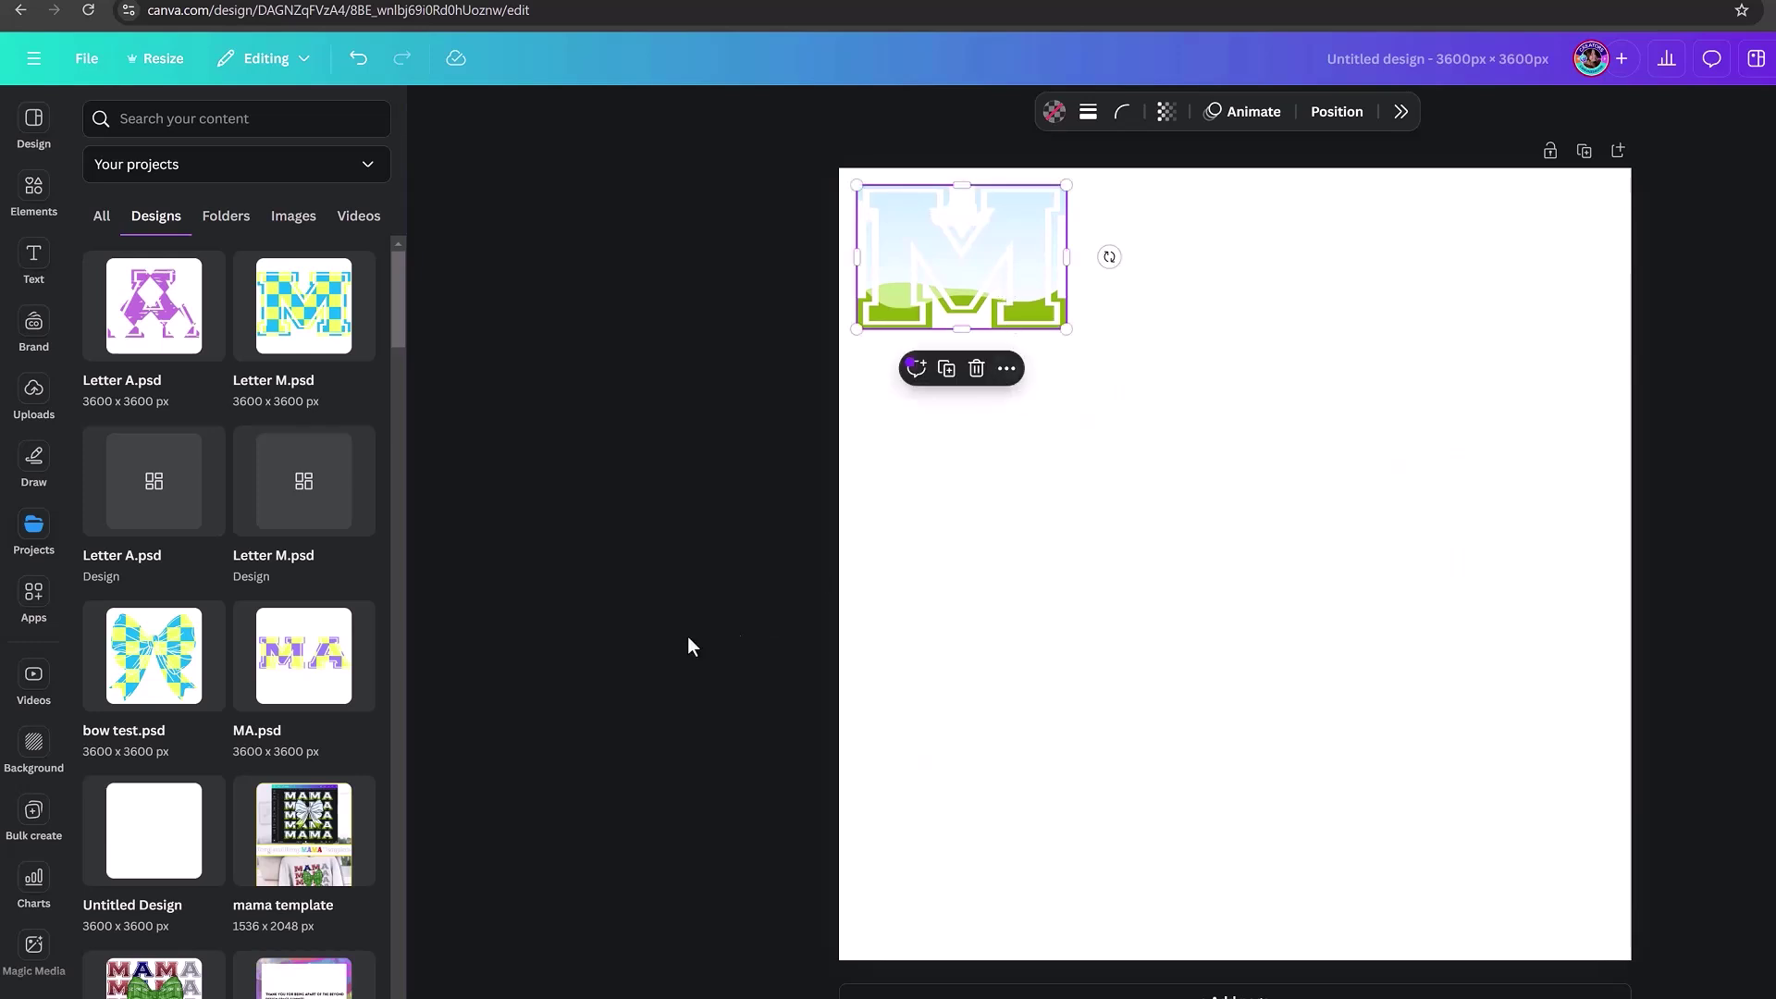
- Add a new blank second page to the design
{"action": "left_click", "coordinate": [594, 616]}
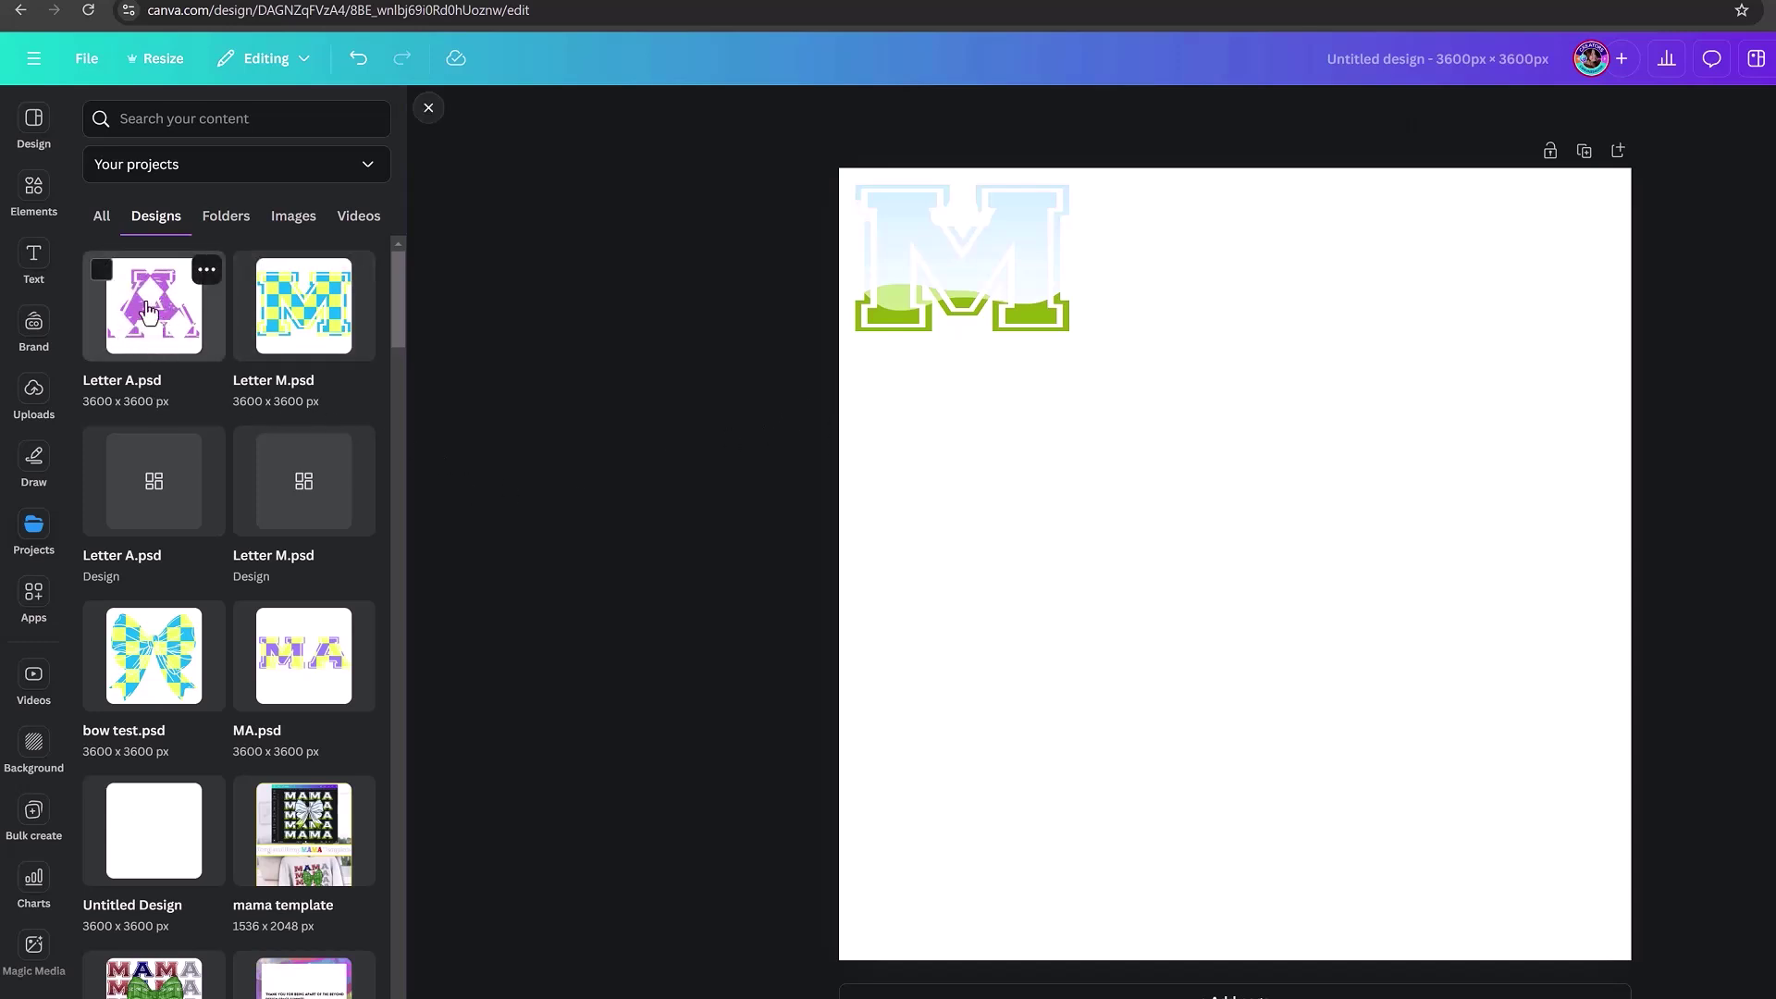
{"action": "left_click_drag", "start_coordinate": [141, 315], "coordinate": [310, 231]}
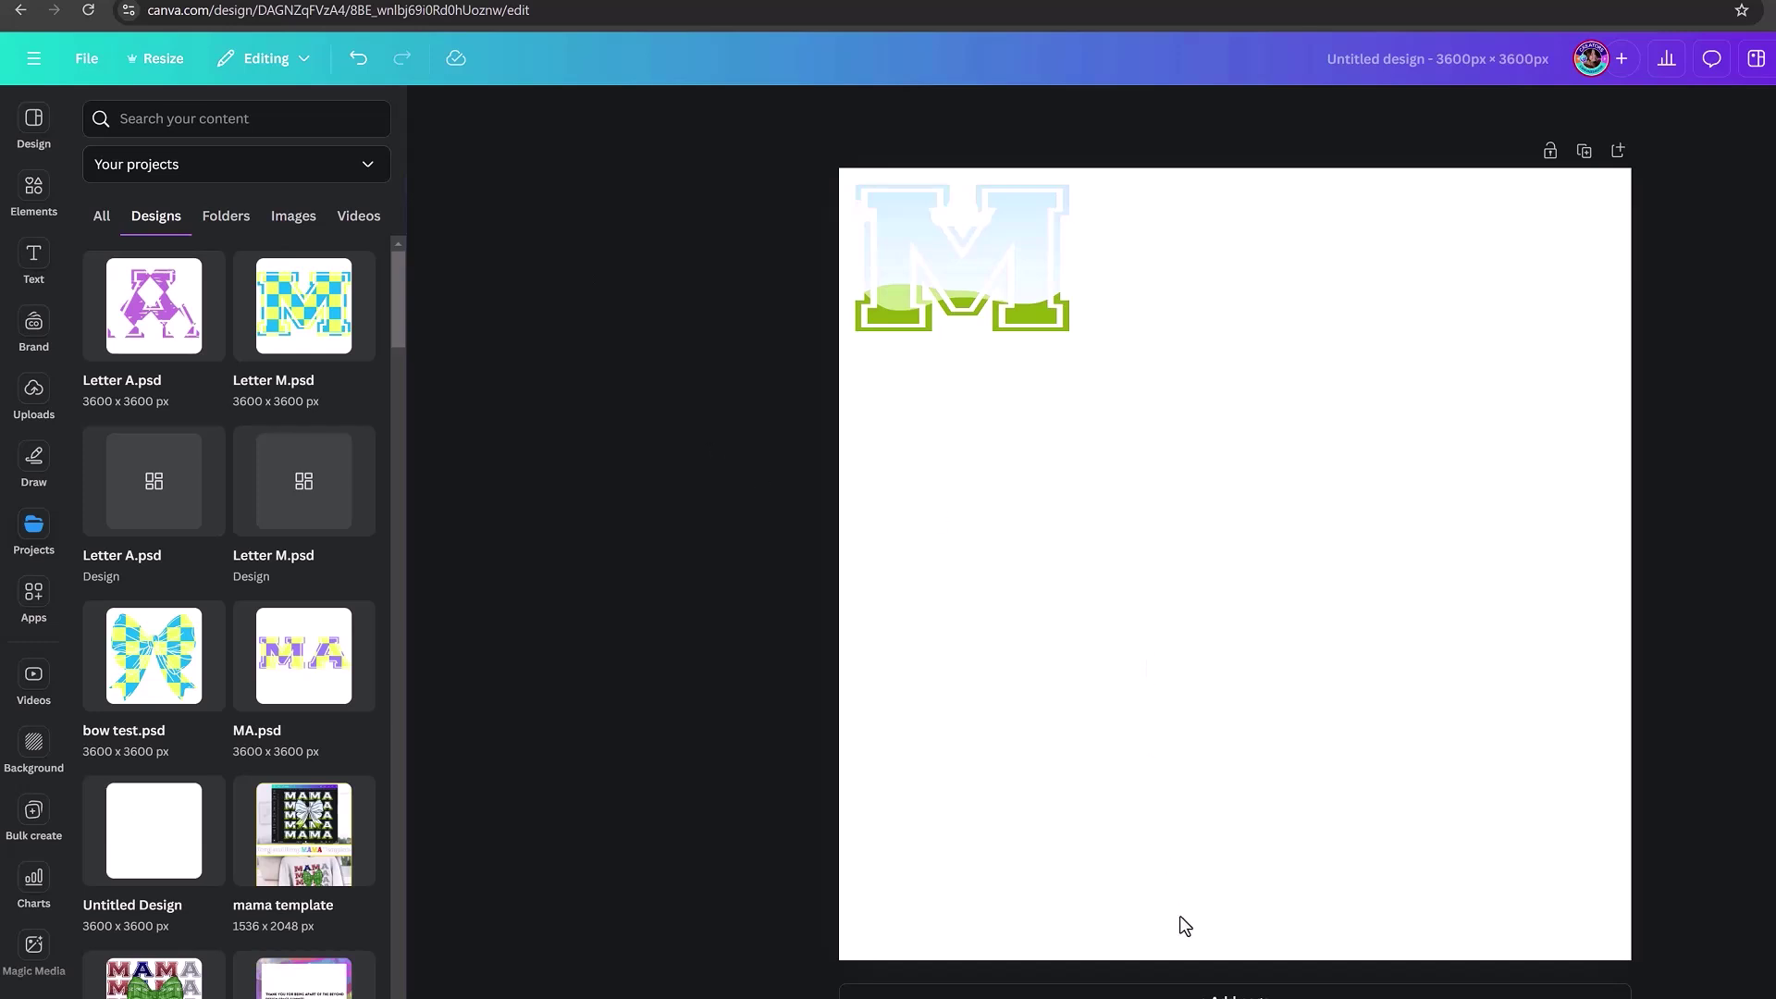
{"action": "left_click", "coordinate": [1235, 995]}
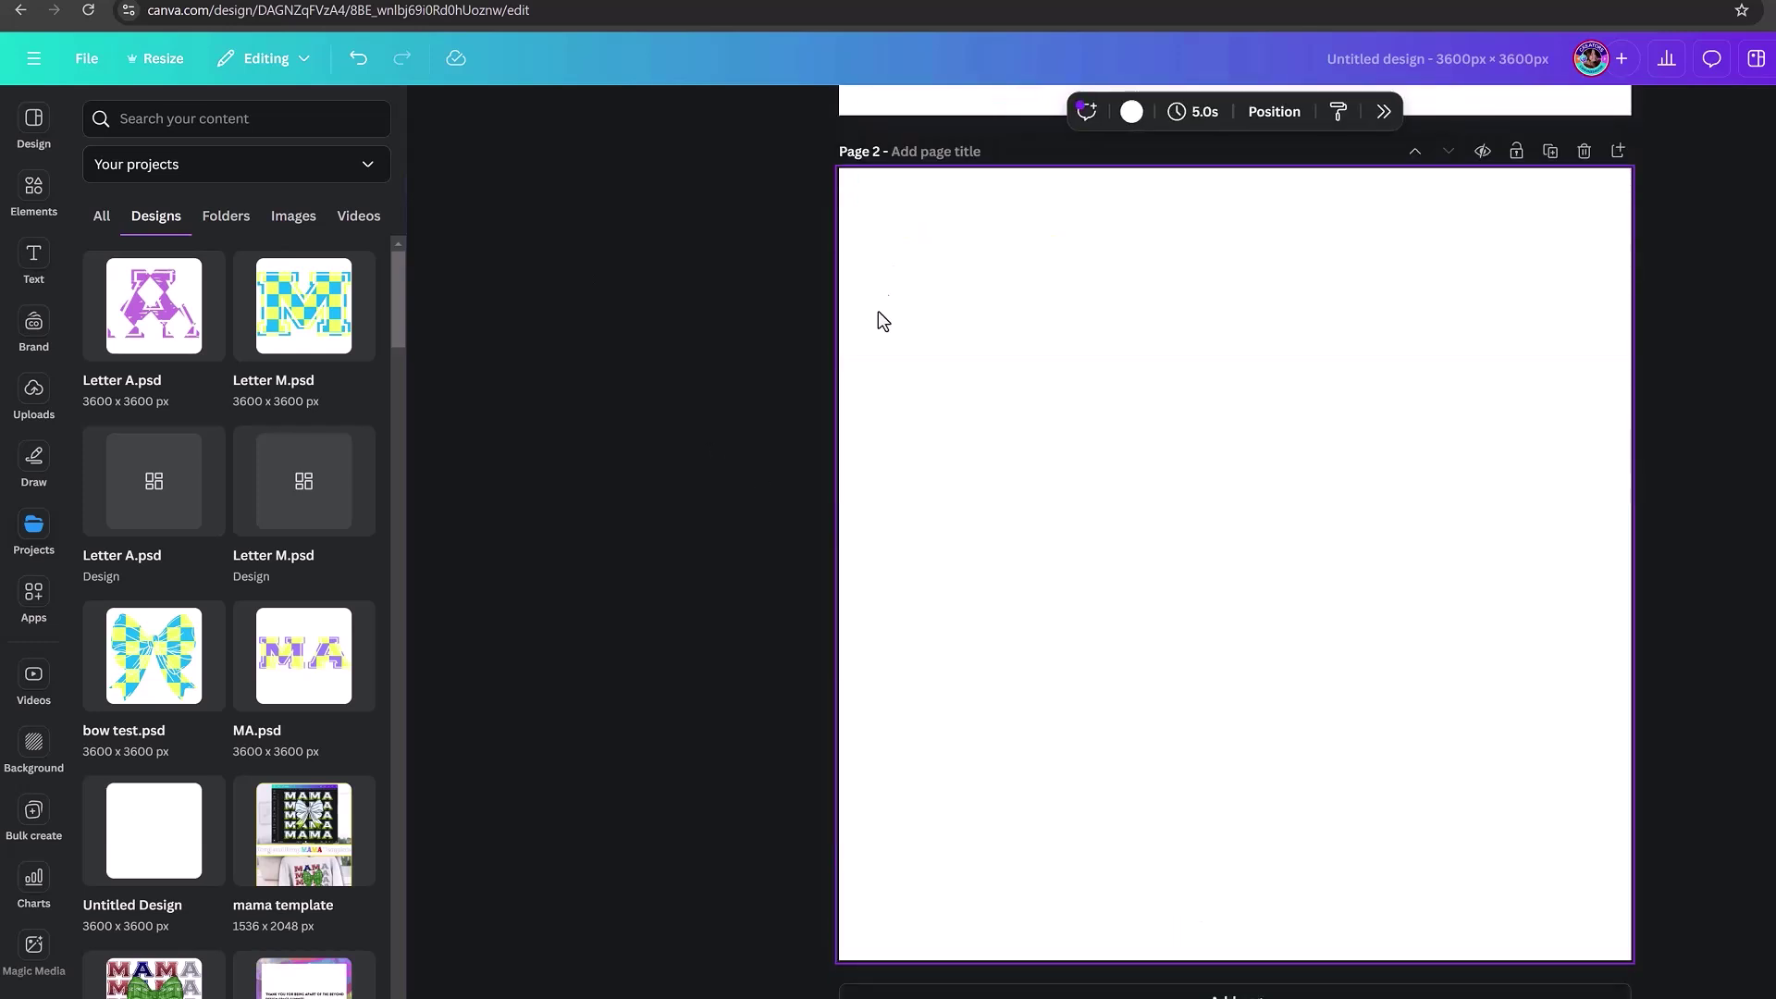
- Add the Letter A design, shrink it, and place it beside the M at the top of page 1
{"action": "left_click", "coordinate": [157, 337]}
{"action": "left_click", "coordinate": [1334, 649]}
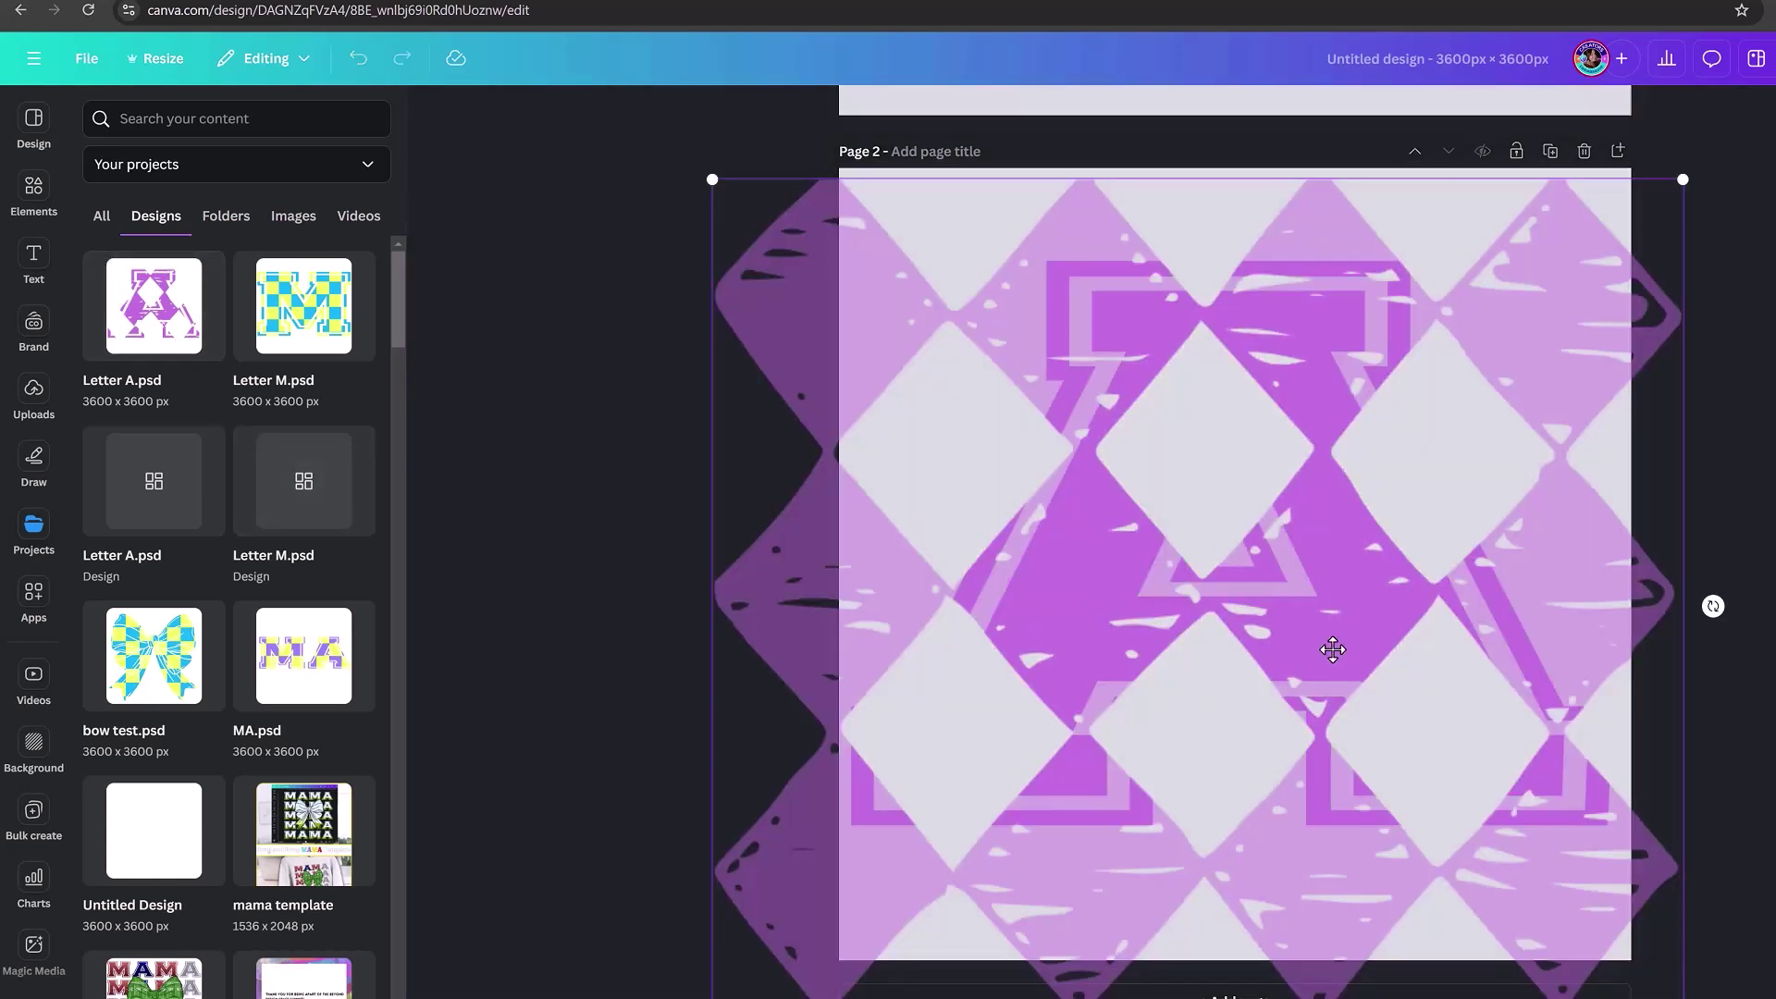
{"action": "scroll", "coordinate": [1315, 830], "scroll_direction": "up", "scroll_amount": 2}
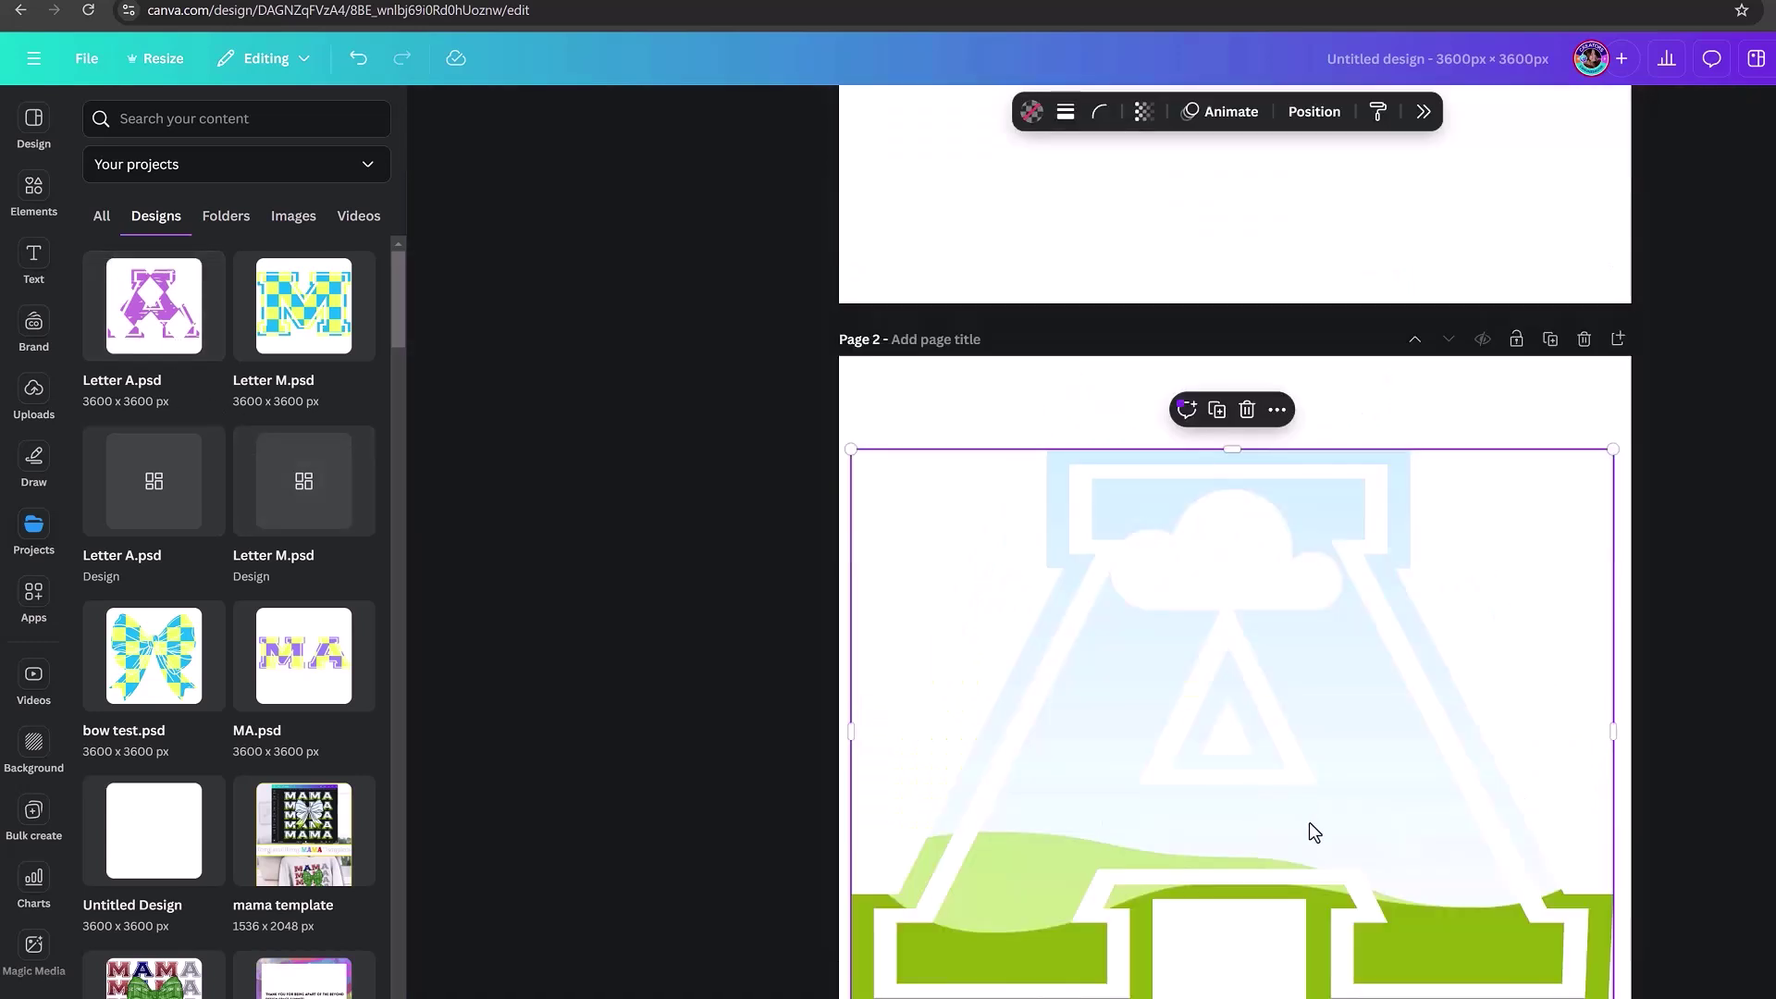
{"action": "left_click_drag", "start_coordinate": [1322, 858], "coordinate": [1333, 671]}
{"action": "scroll", "coordinate": [1323, 712], "scroll_direction": "up", "scroll_amount": 7}
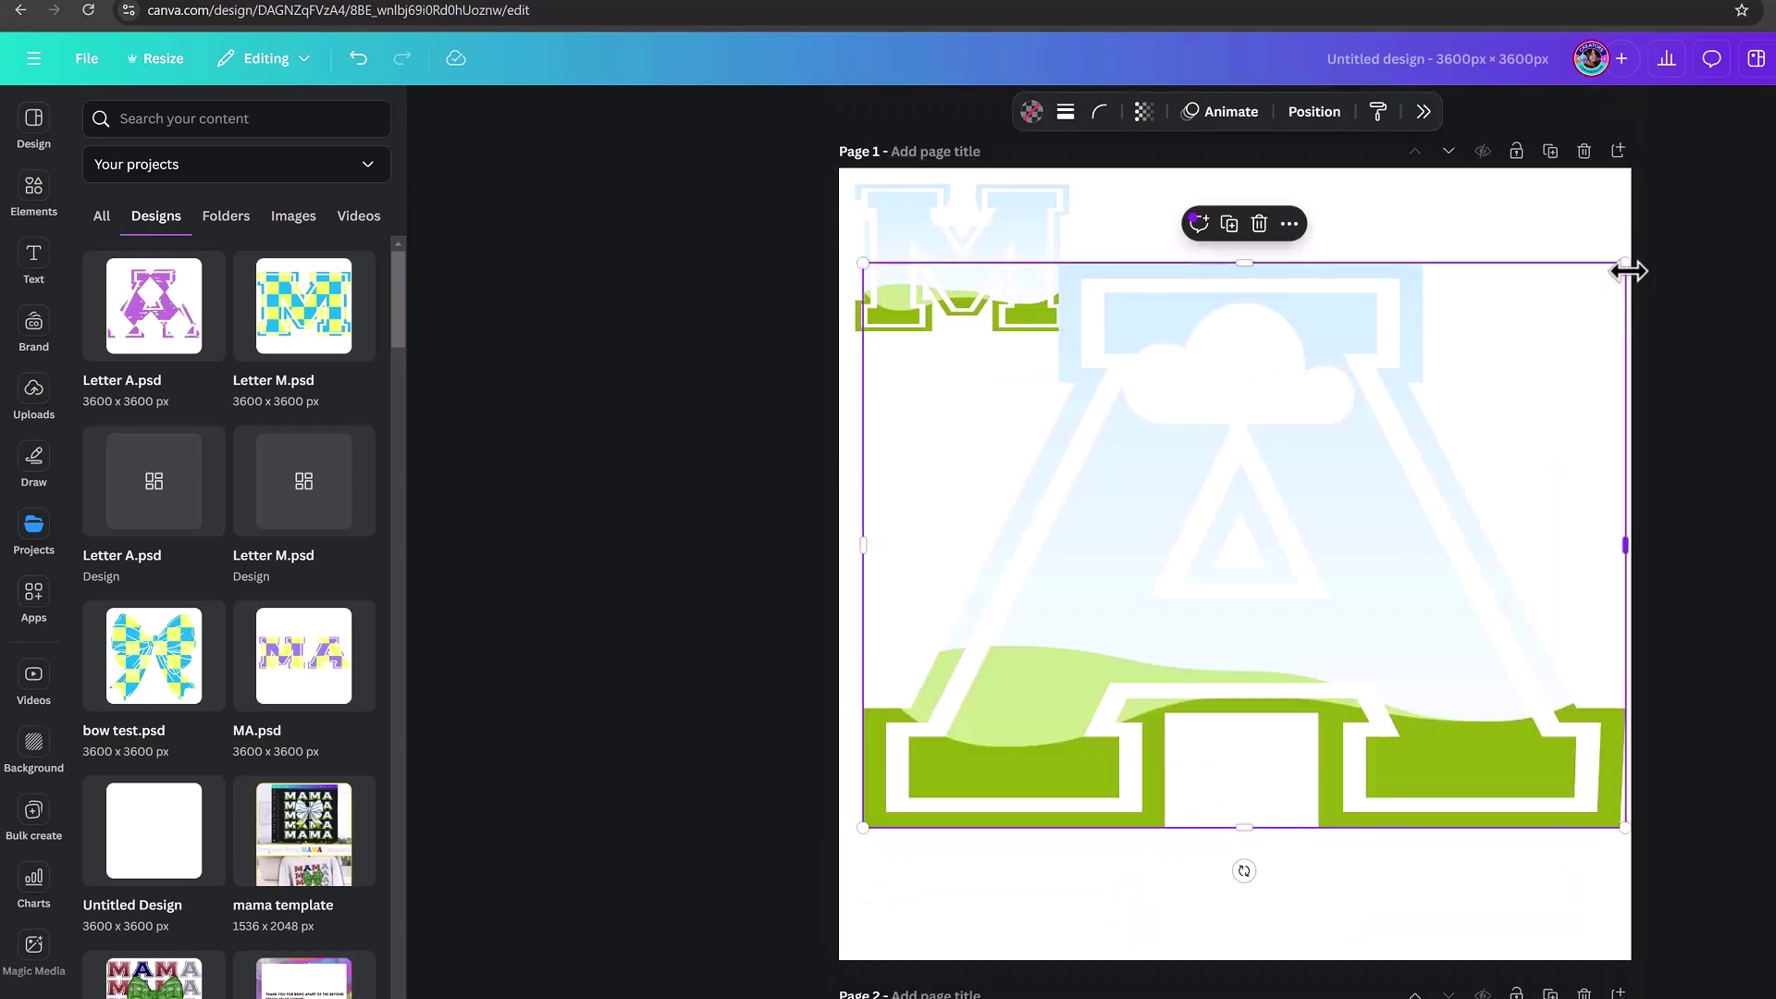
{"action": "left_click_drag", "start_coordinate": [1625, 265], "coordinate": [1148, 789]}
{"action": "left_click_drag", "start_coordinate": [1008, 802], "coordinate": [1233, 312]}
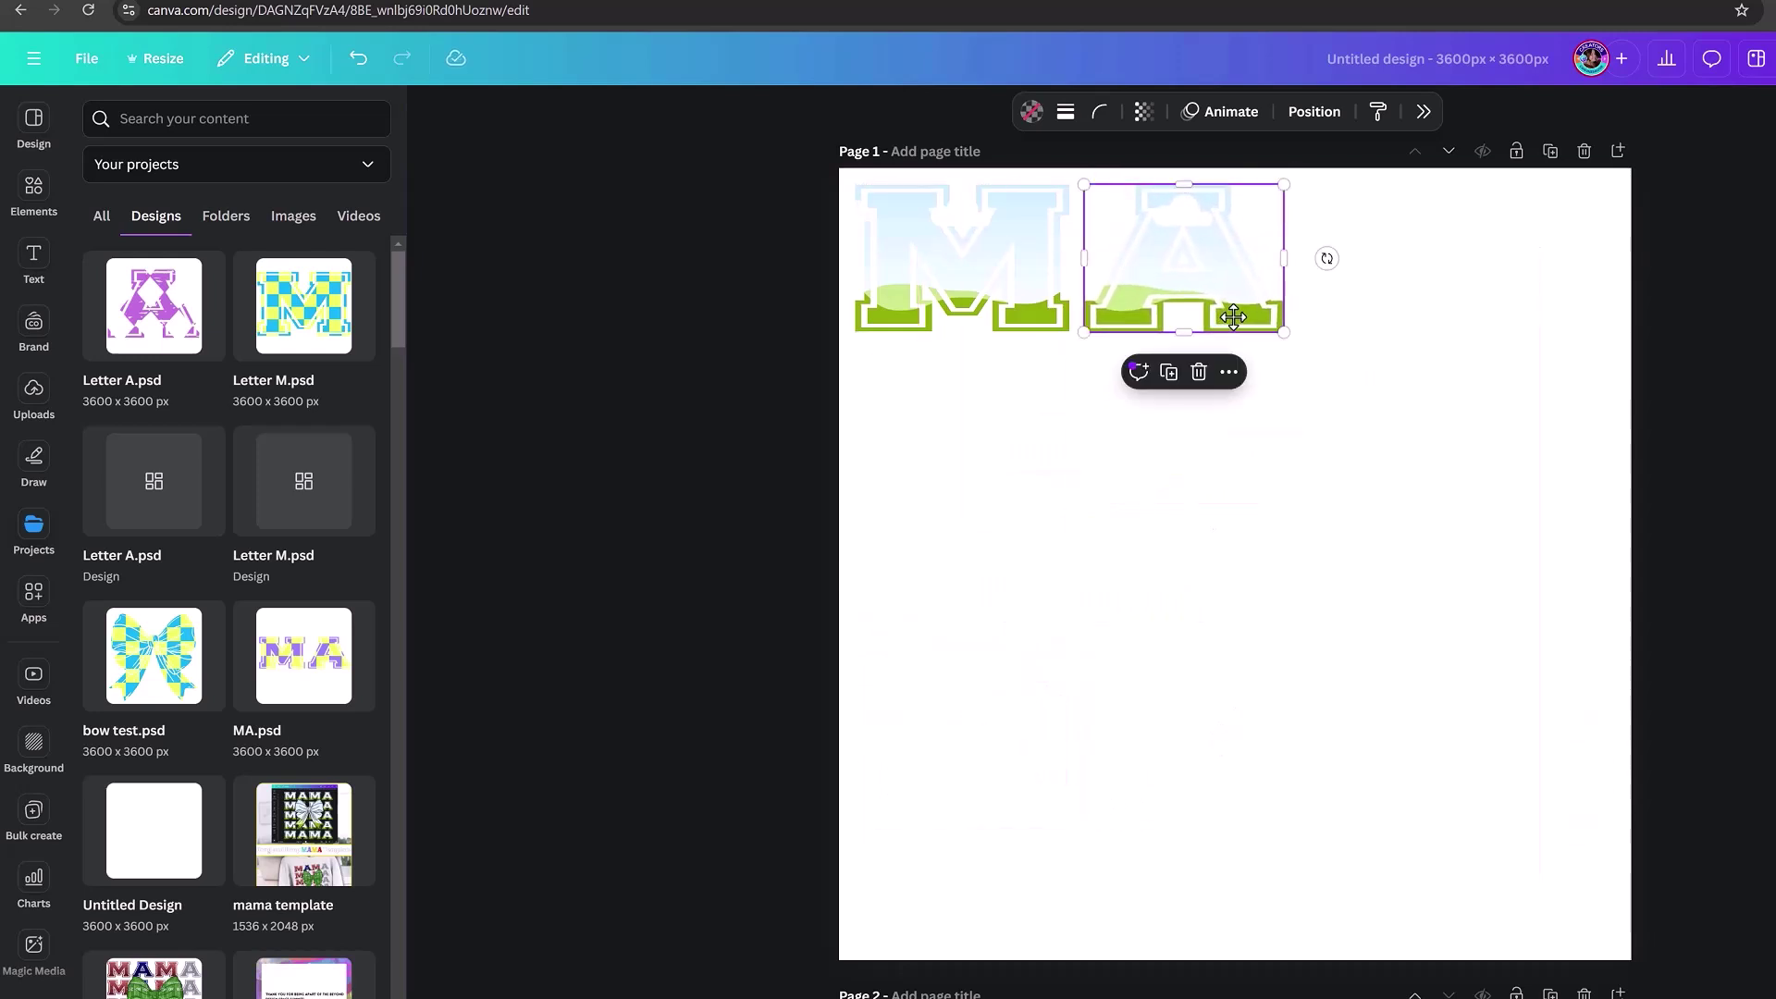
{"action": "left_click", "coordinate": [1279, 635]}
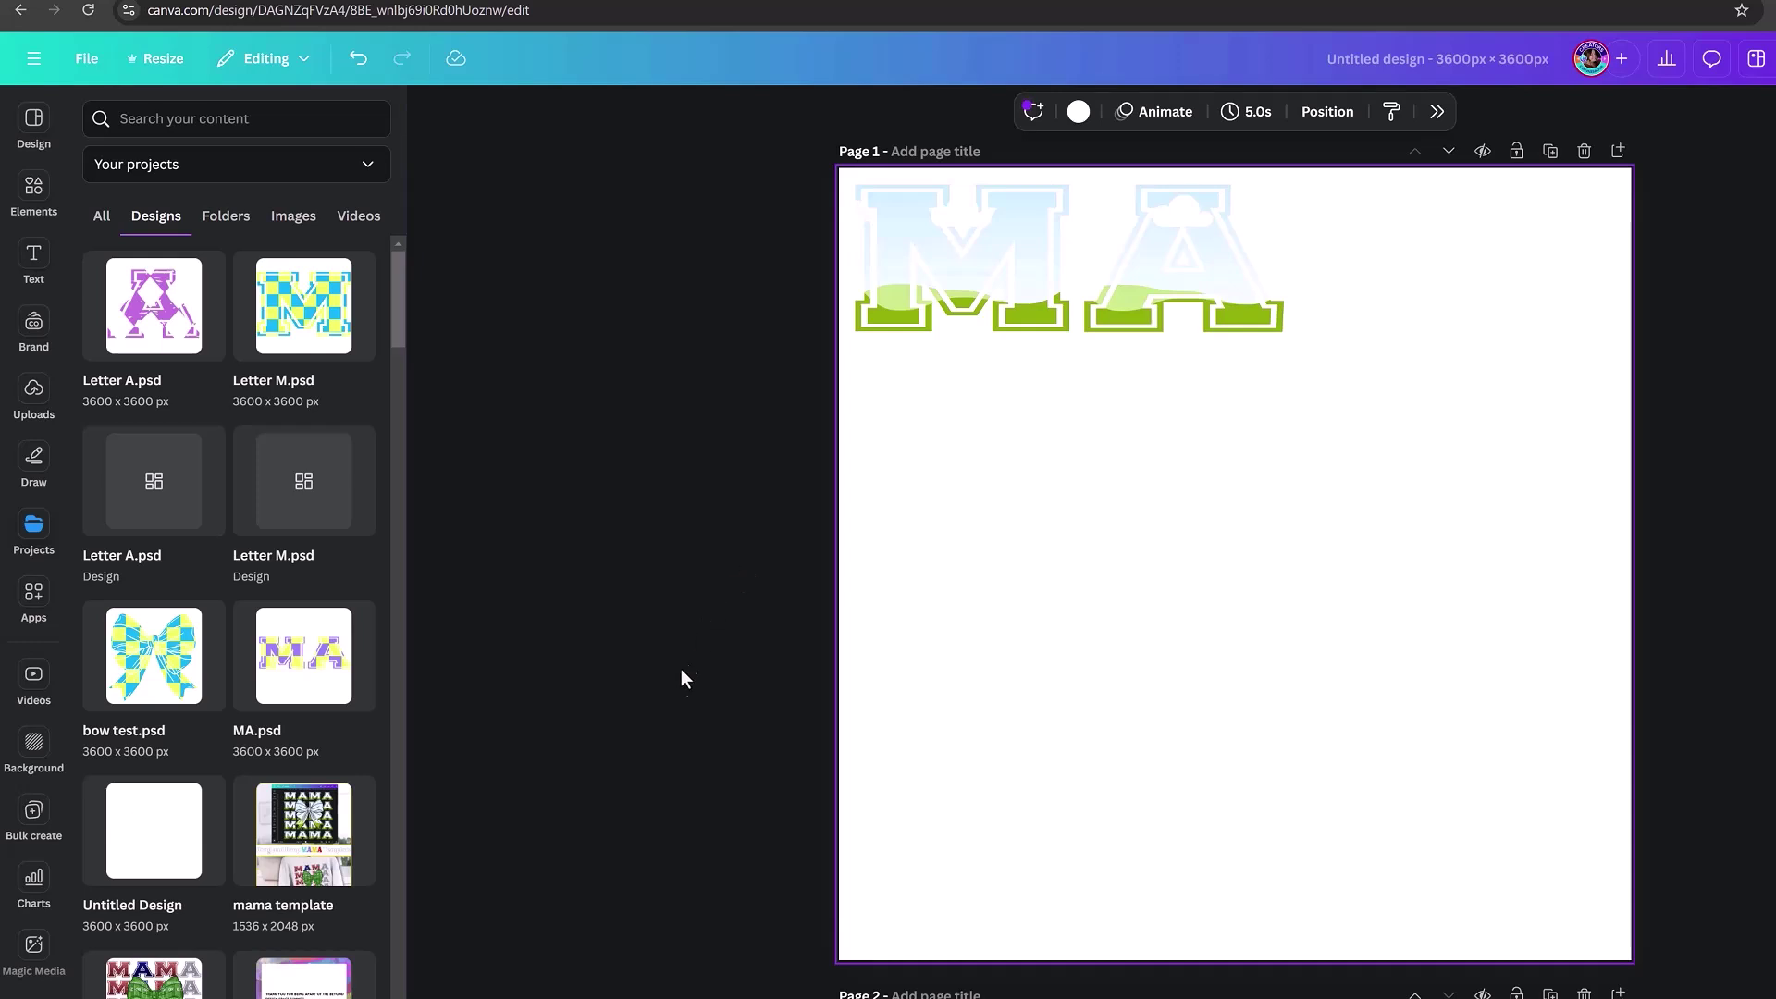
- Paste the bow test image onto Page 2
{"action": "scroll", "coordinate": [676, 686], "scroll_direction": "down", "scroll_amount": 5}
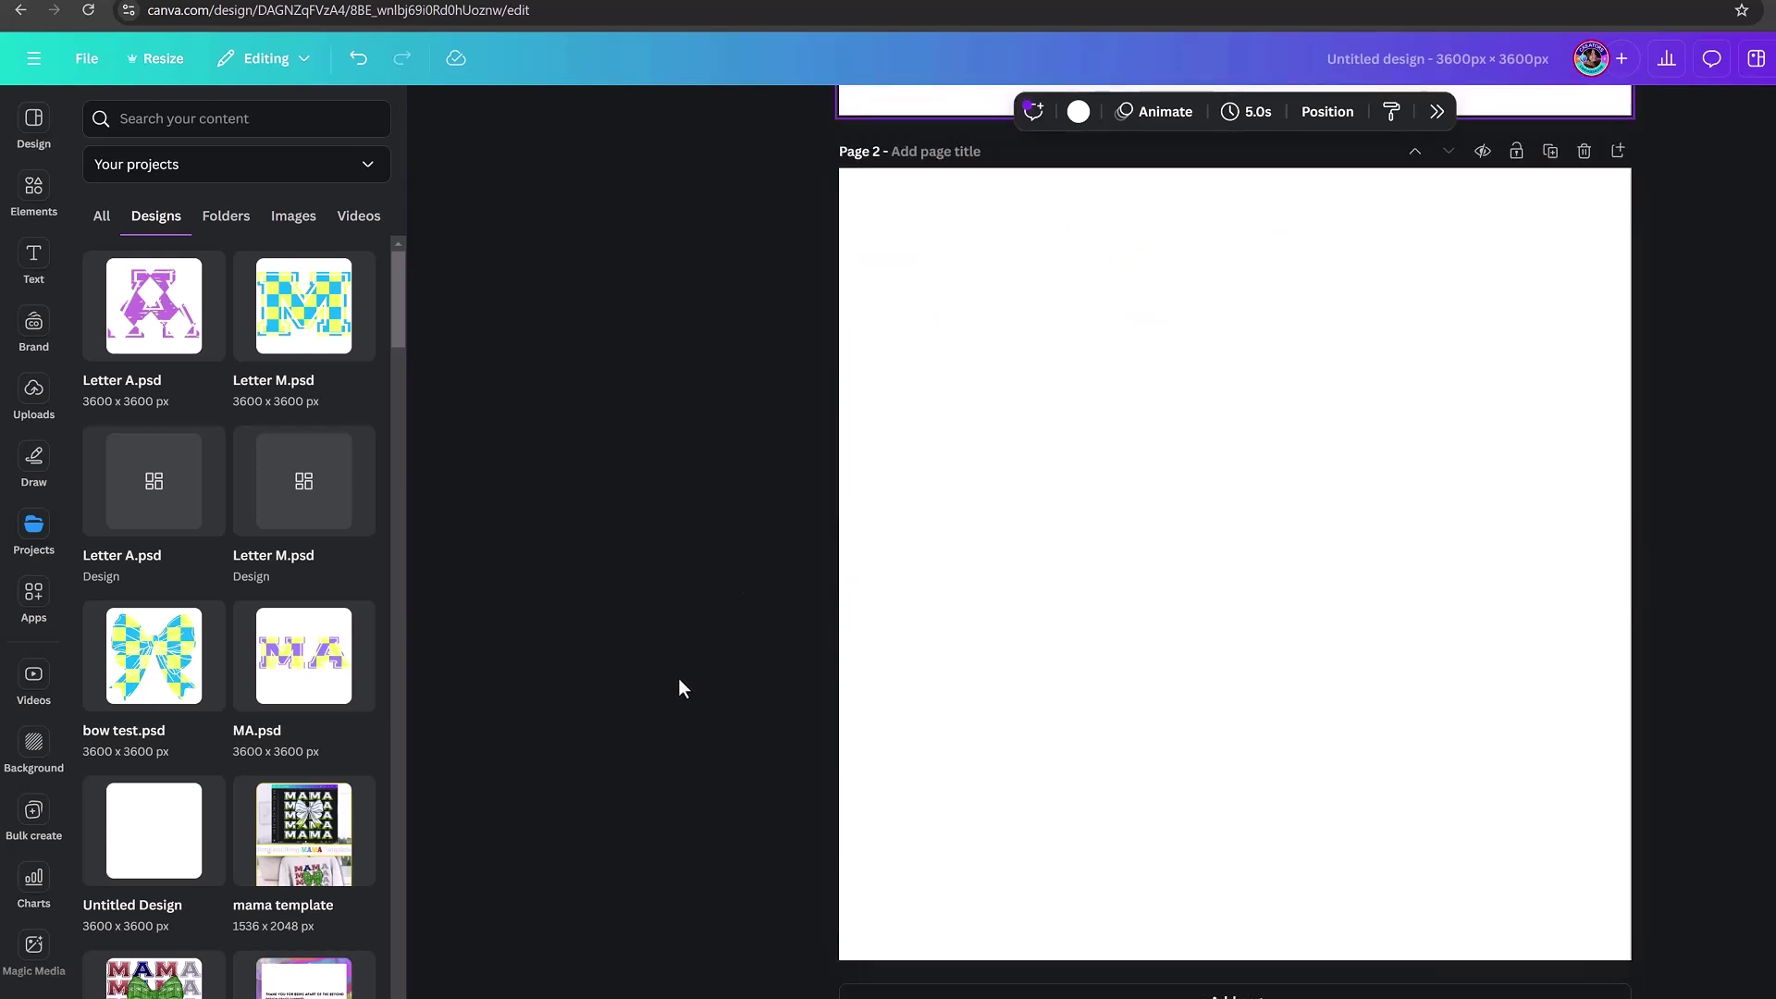
{"action": "left_click", "coordinate": [1088, 496]}
{"action": "key", "text": "ctrl+v"}
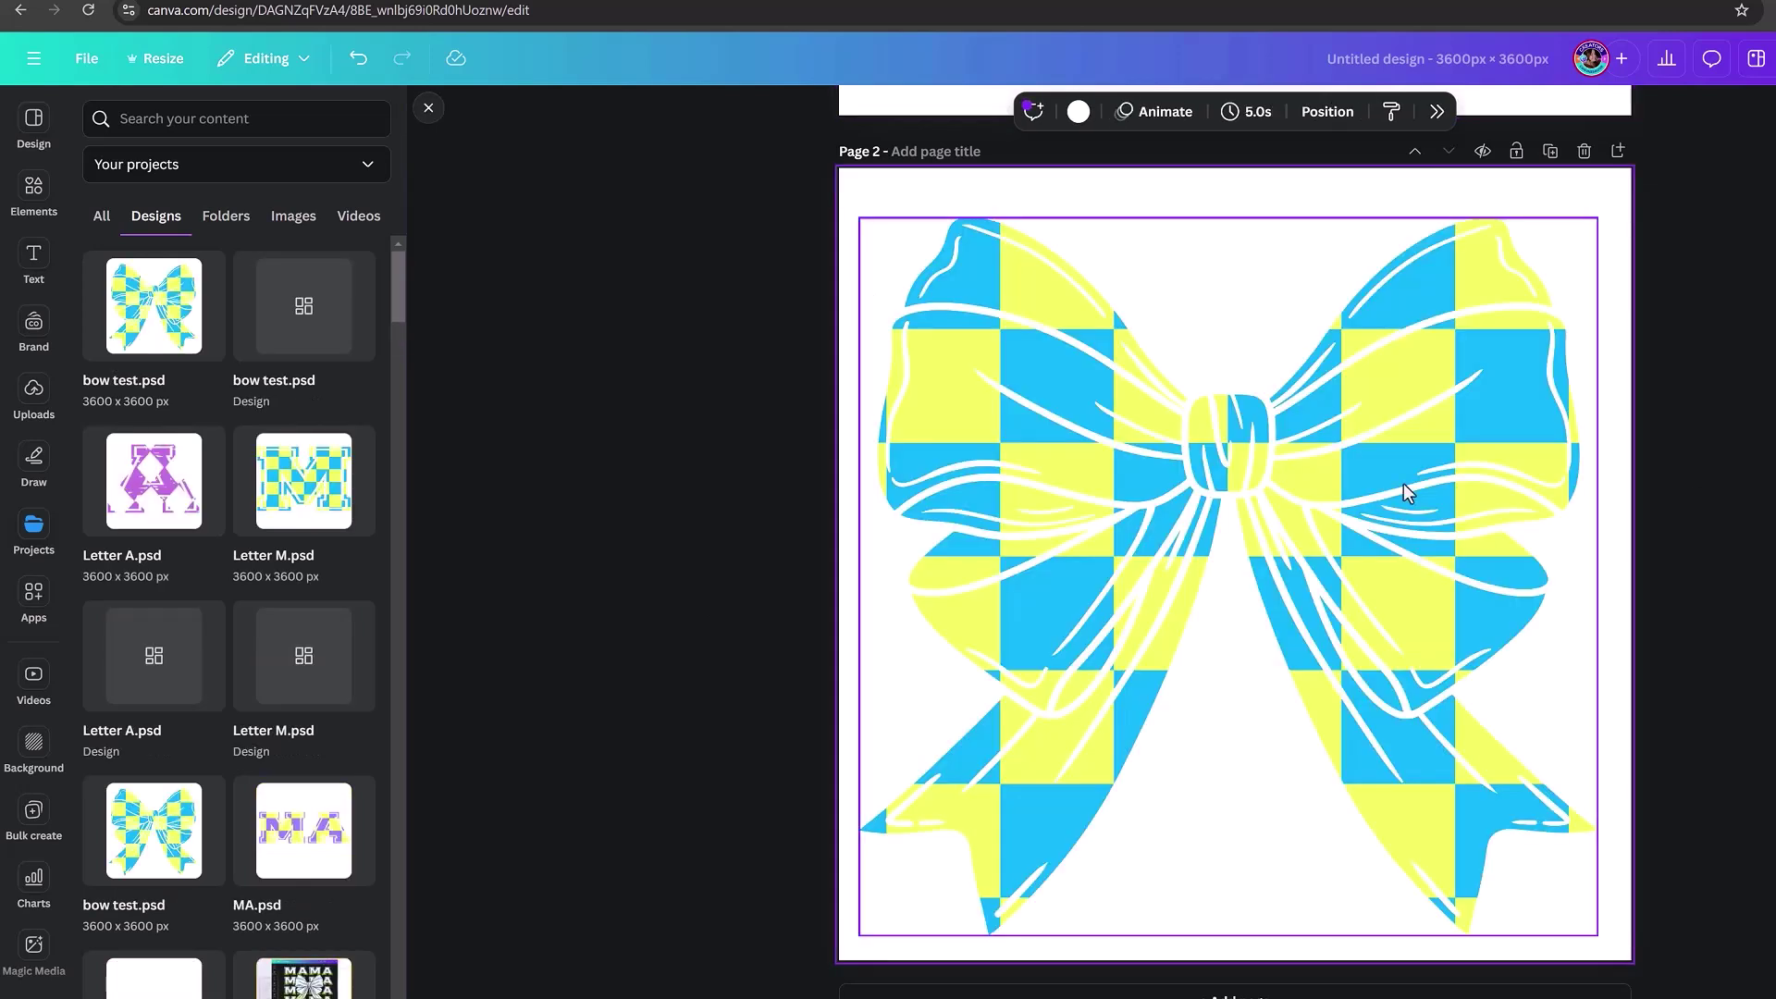
{"action": "double_click", "coordinate": [1090, 465]}
{"action": "key", "text": "Escape"}
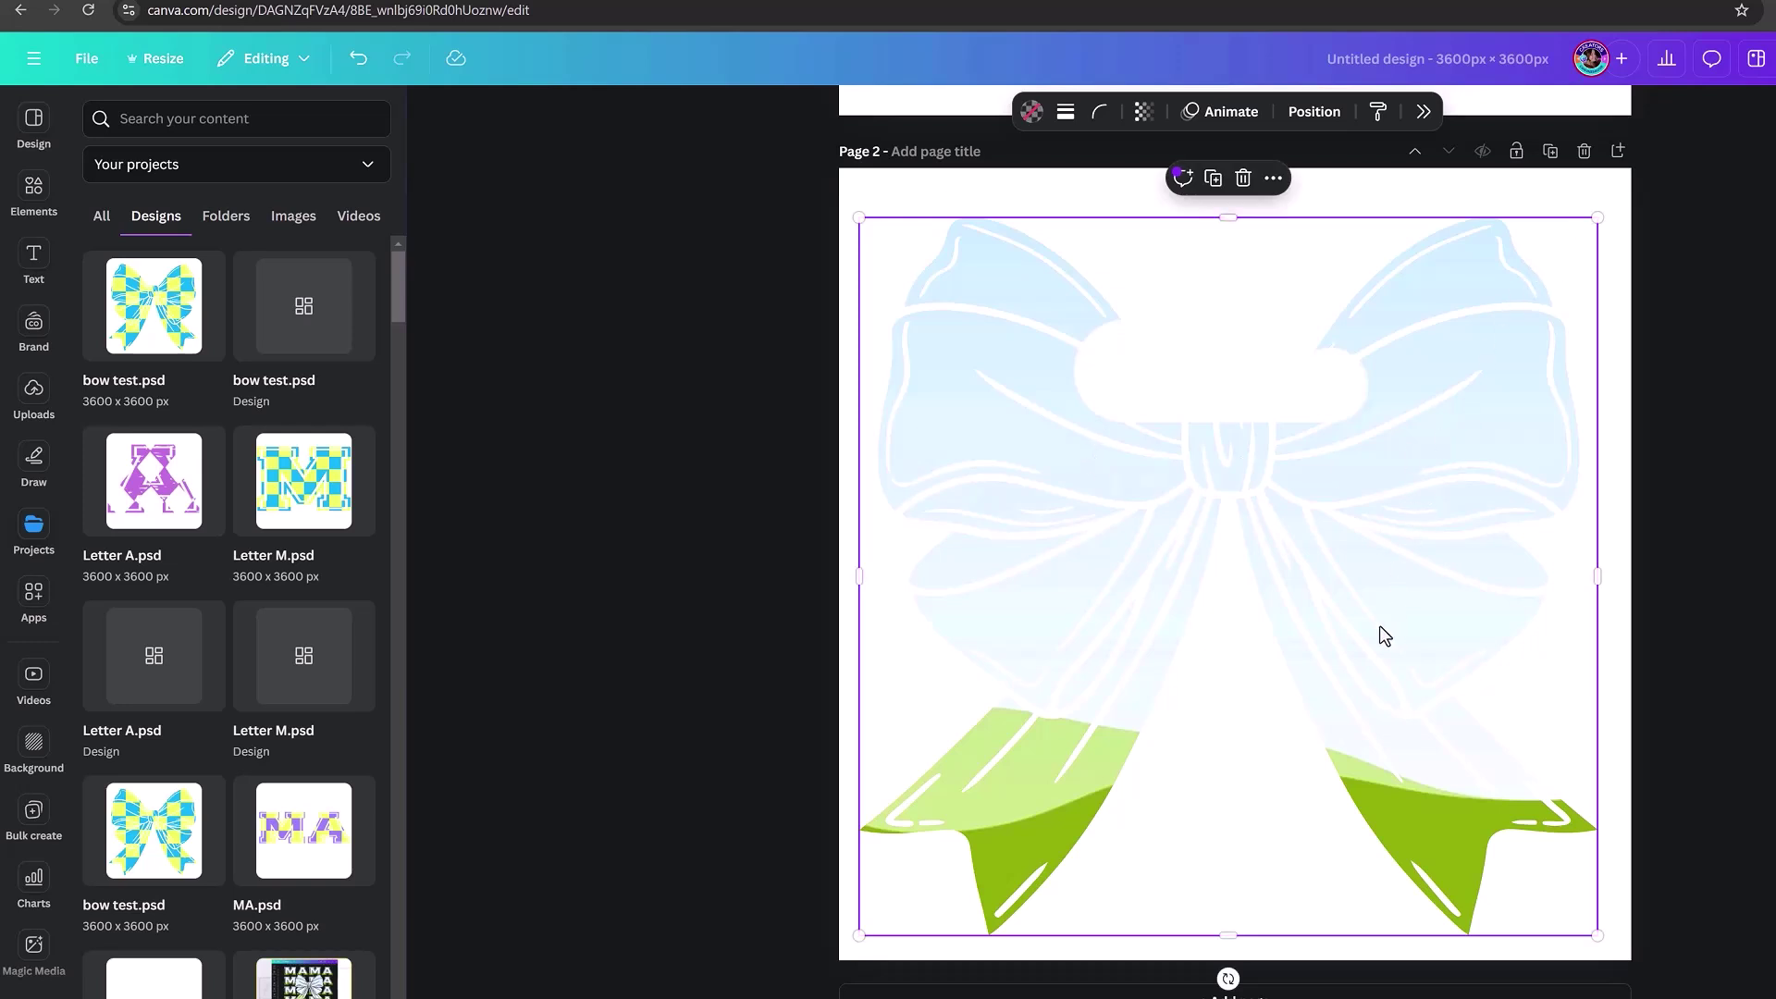
- Move the bow up onto Page 1 over the MA letters, leaving Page 2 empty
{"action": "left_click_drag", "start_coordinate": [1385, 636], "coordinate": [1374, 537]}
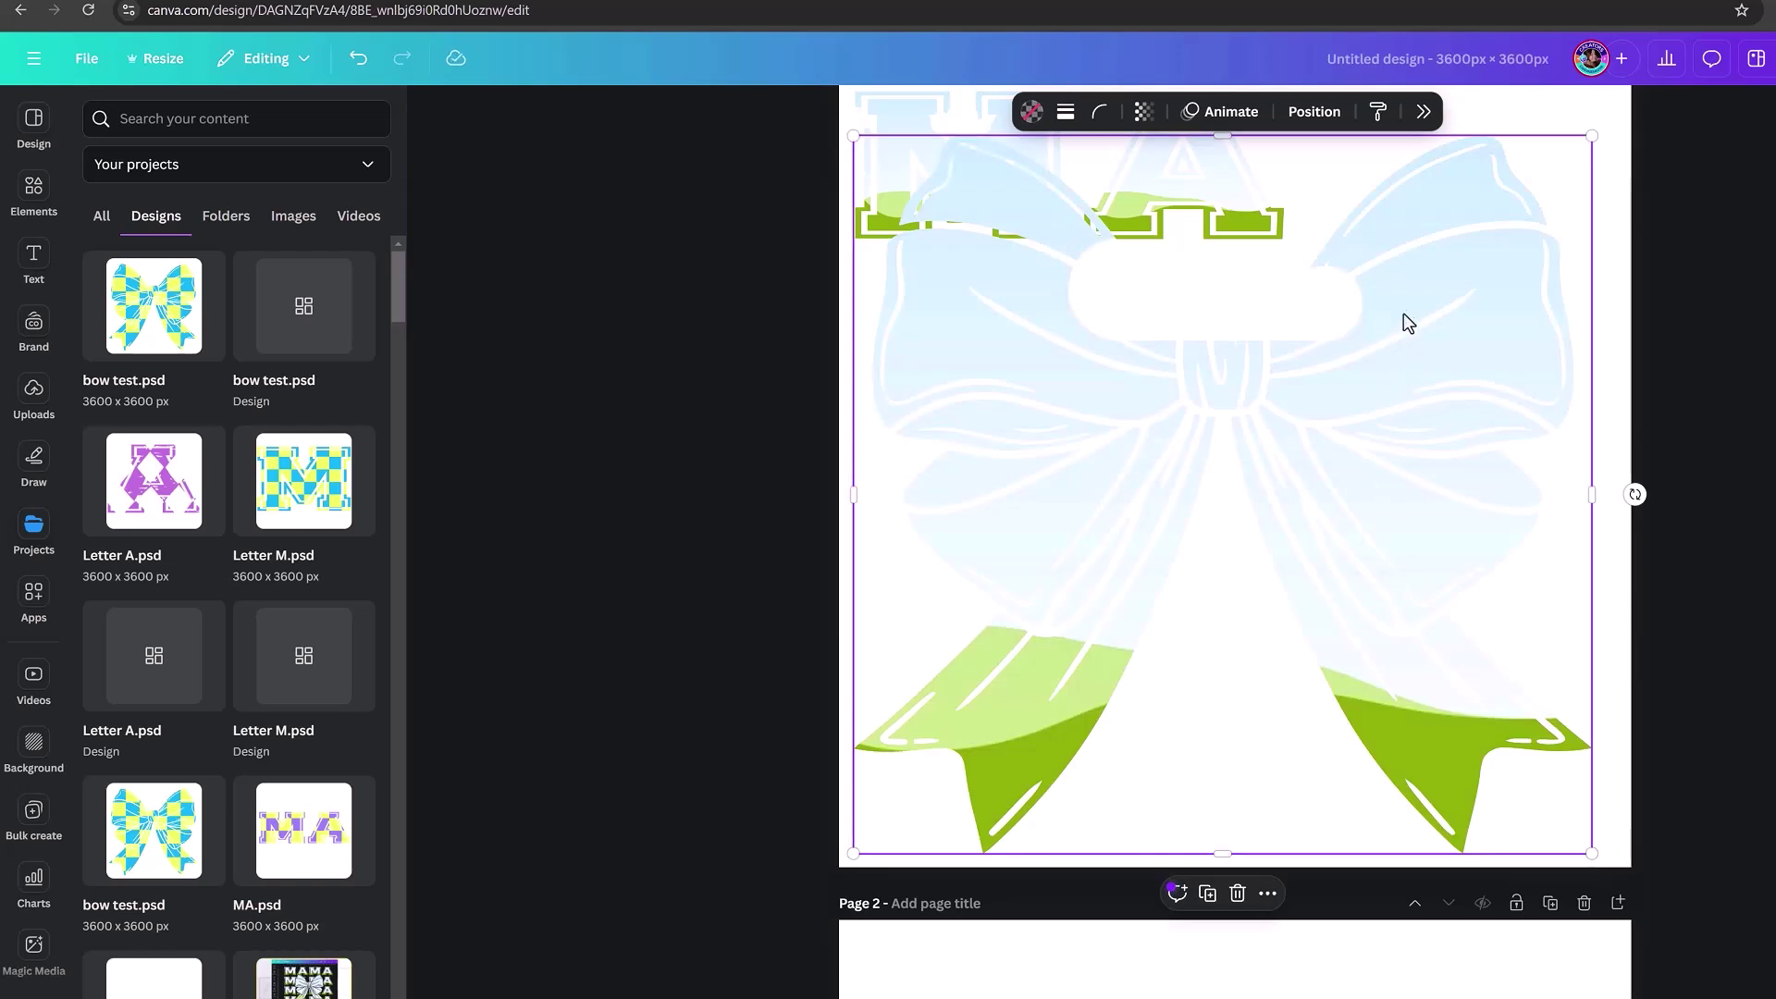
{"action": "scroll", "coordinate": [1387, 463], "scroll_direction": "down", "scroll_amount": 6}
{"action": "scroll", "coordinate": [1328, 561], "scroll_direction": "down", "scroll_amount": 1}
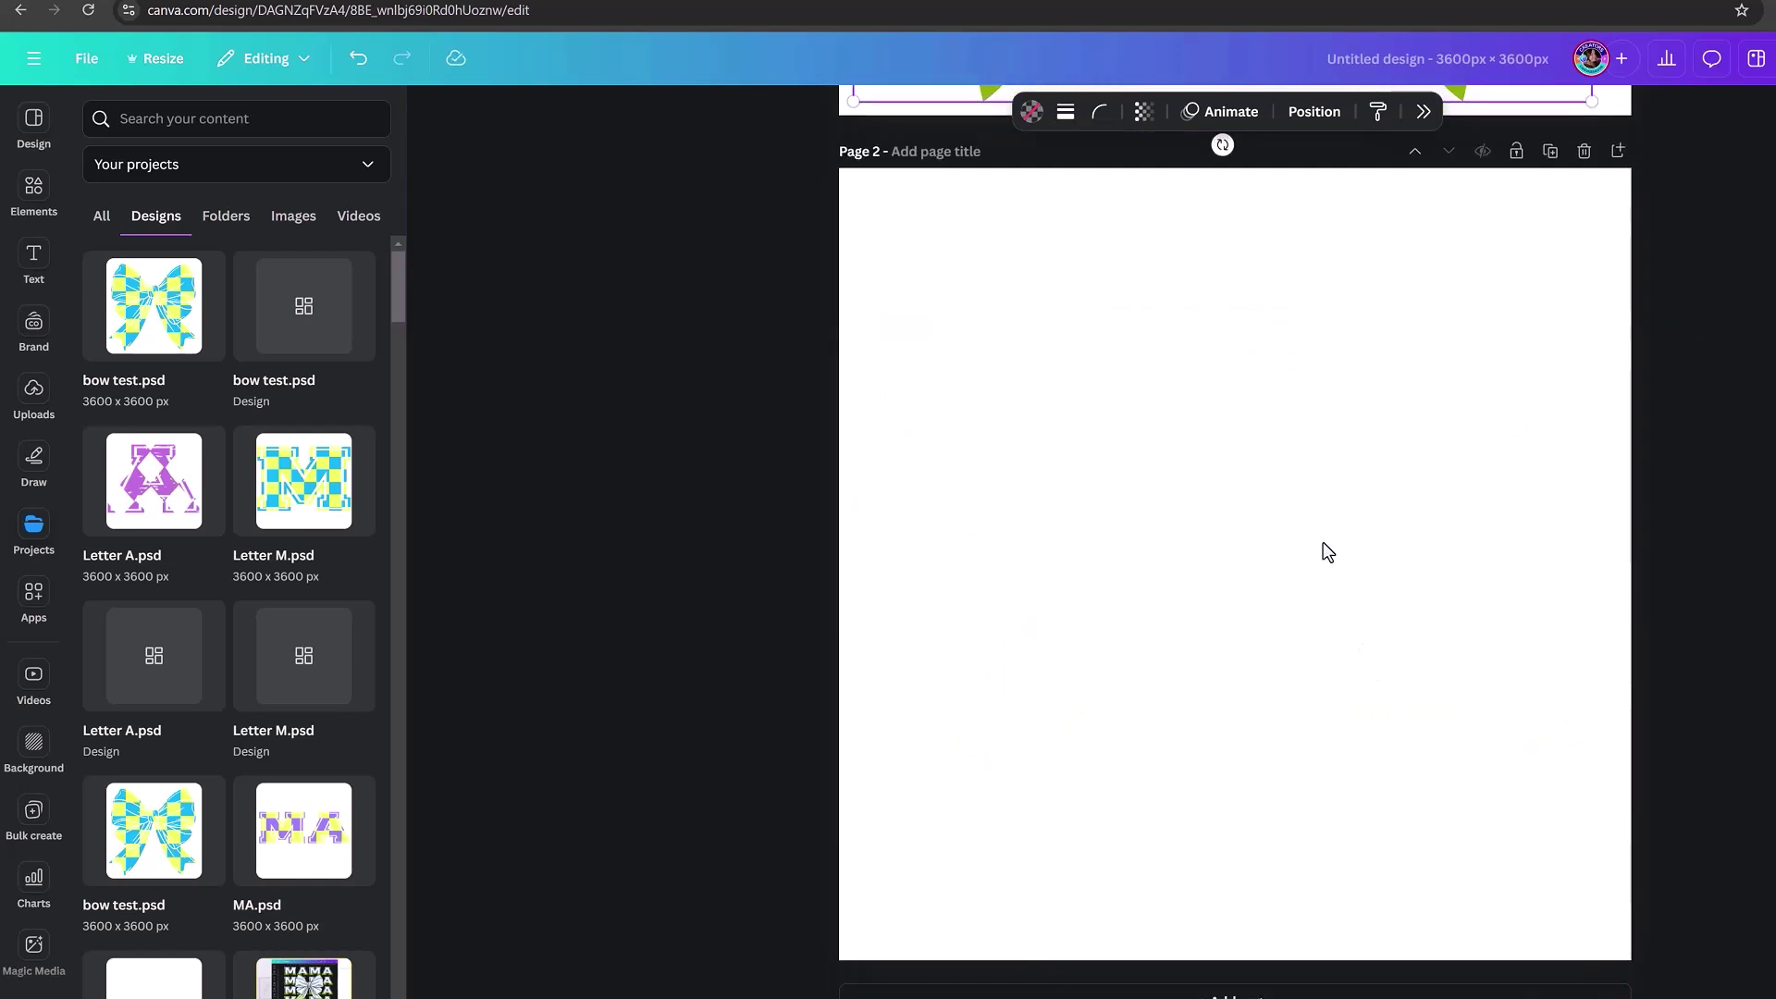
{"action": "left_click", "coordinate": [1139, 548]}
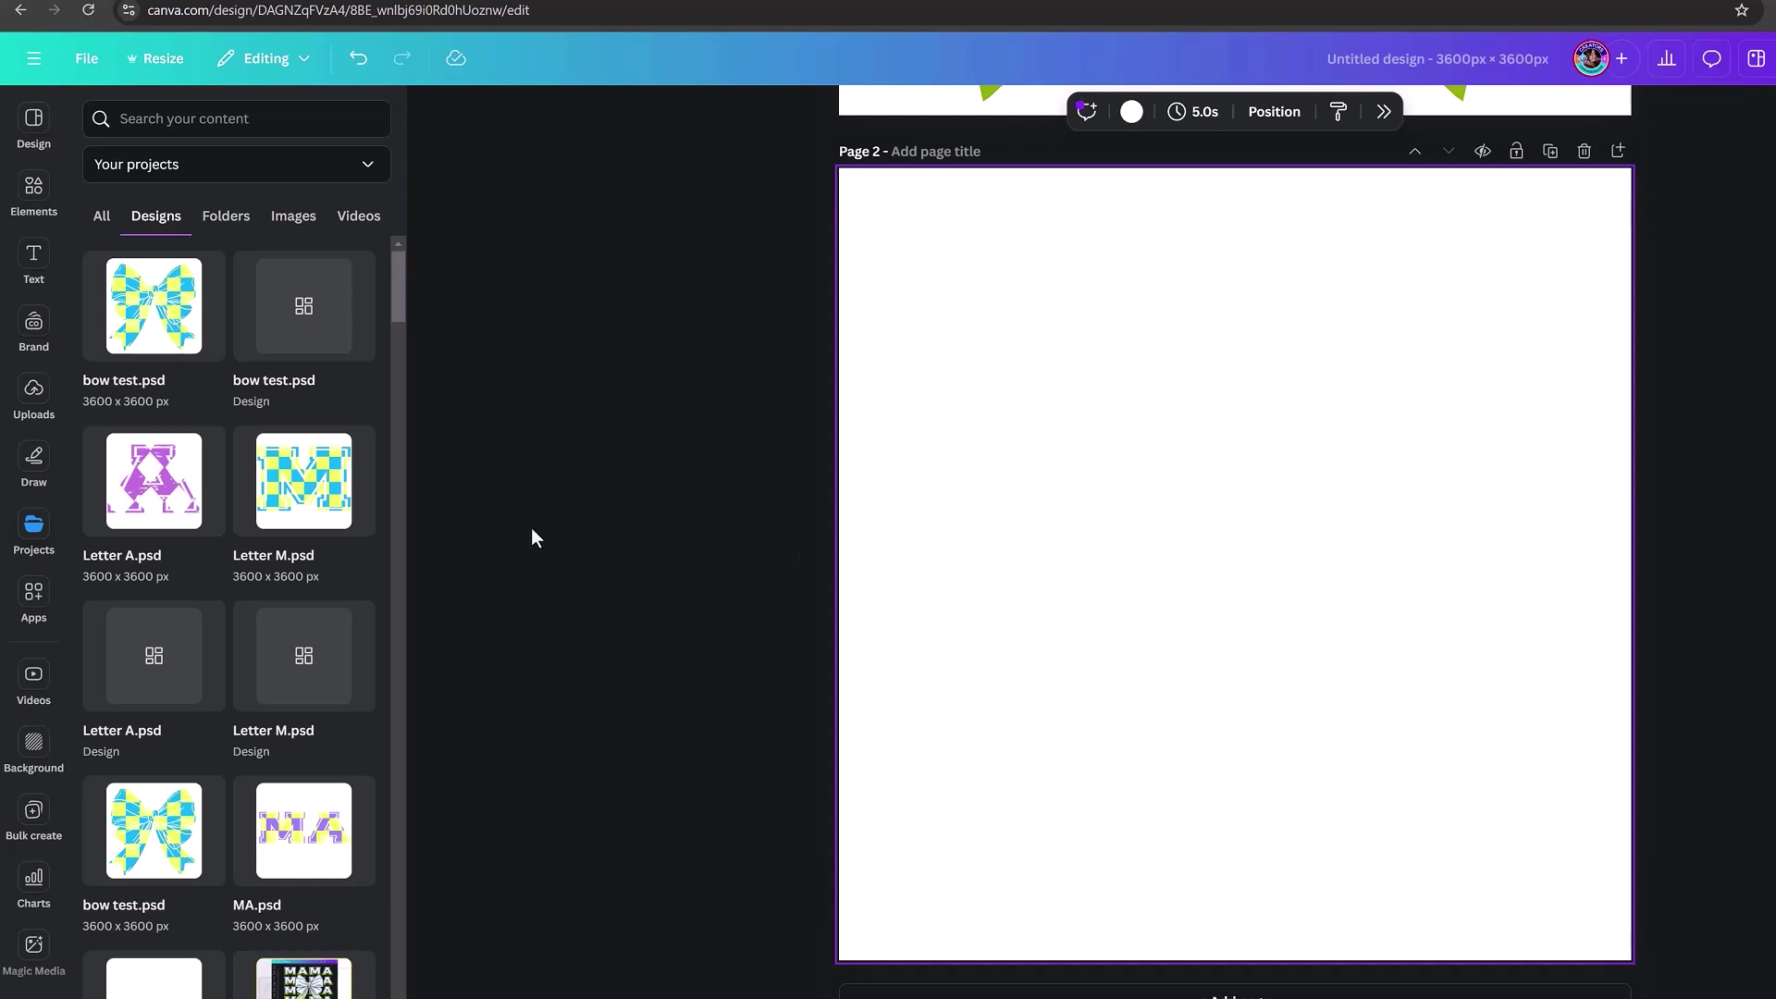
- Add the black bow upload to Page 2
{"action": "left_click", "coordinate": [33, 404]}
{"action": "left_click", "coordinate": [231, 710]}
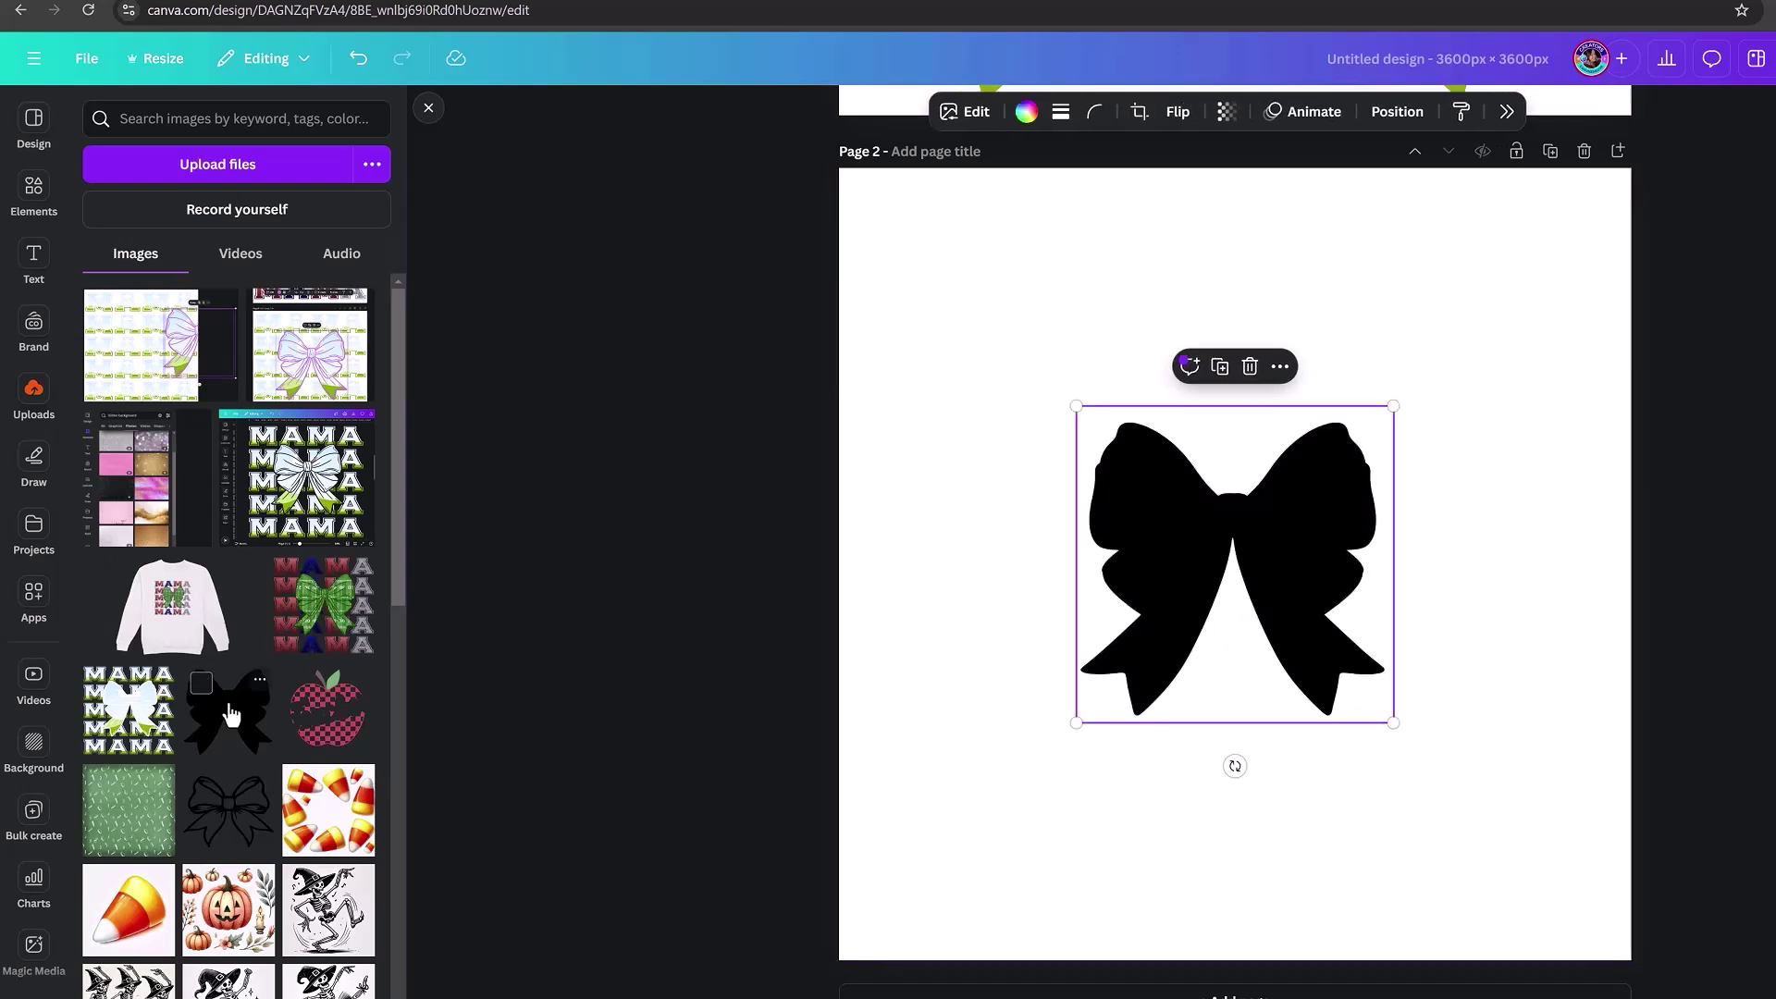
{"action": "scroll", "coordinate": [1631, 495], "scroll_direction": "up", "scroll_amount": 8}
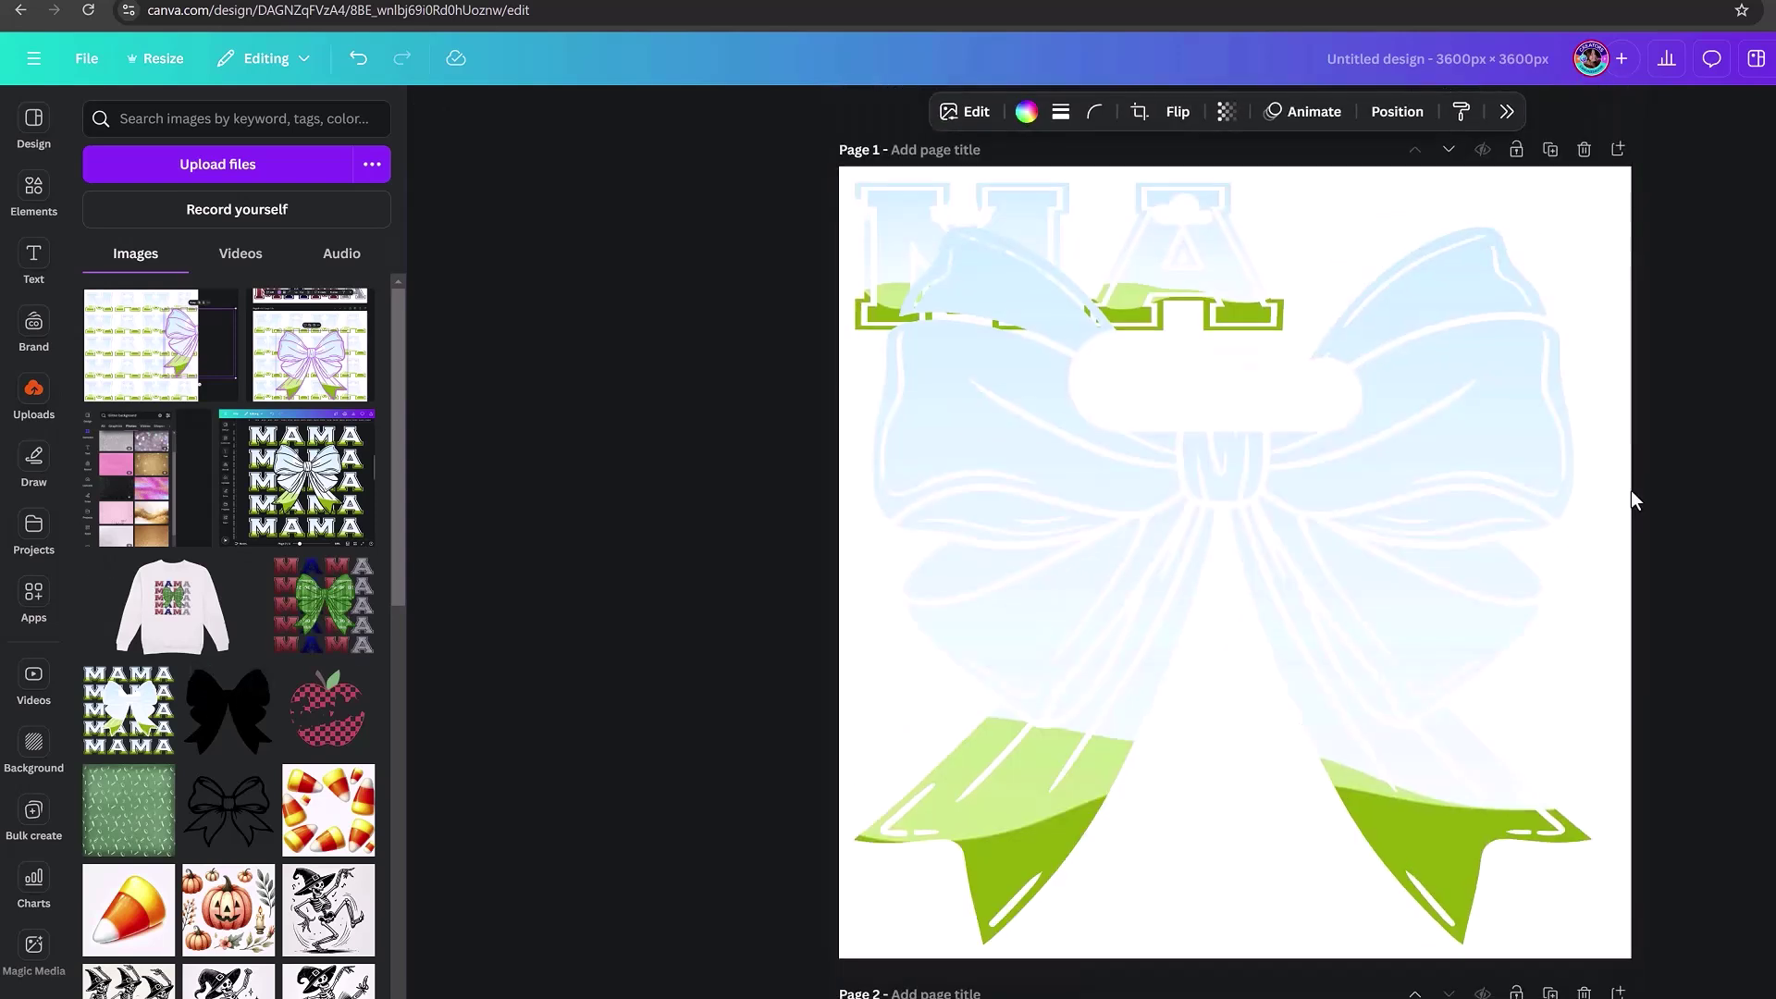
{"action": "scroll", "coordinate": [1630, 490], "scroll_direction": "down", "scroll_amount": 8}
{"action": "left_click_drag", "start_coordinate": [1265, 524], "coordinate": [1084, 293]}
{"action": "scroll", "coordinate": [1763, 568], "scroll_direction": "up", "scroll_amount": 5}
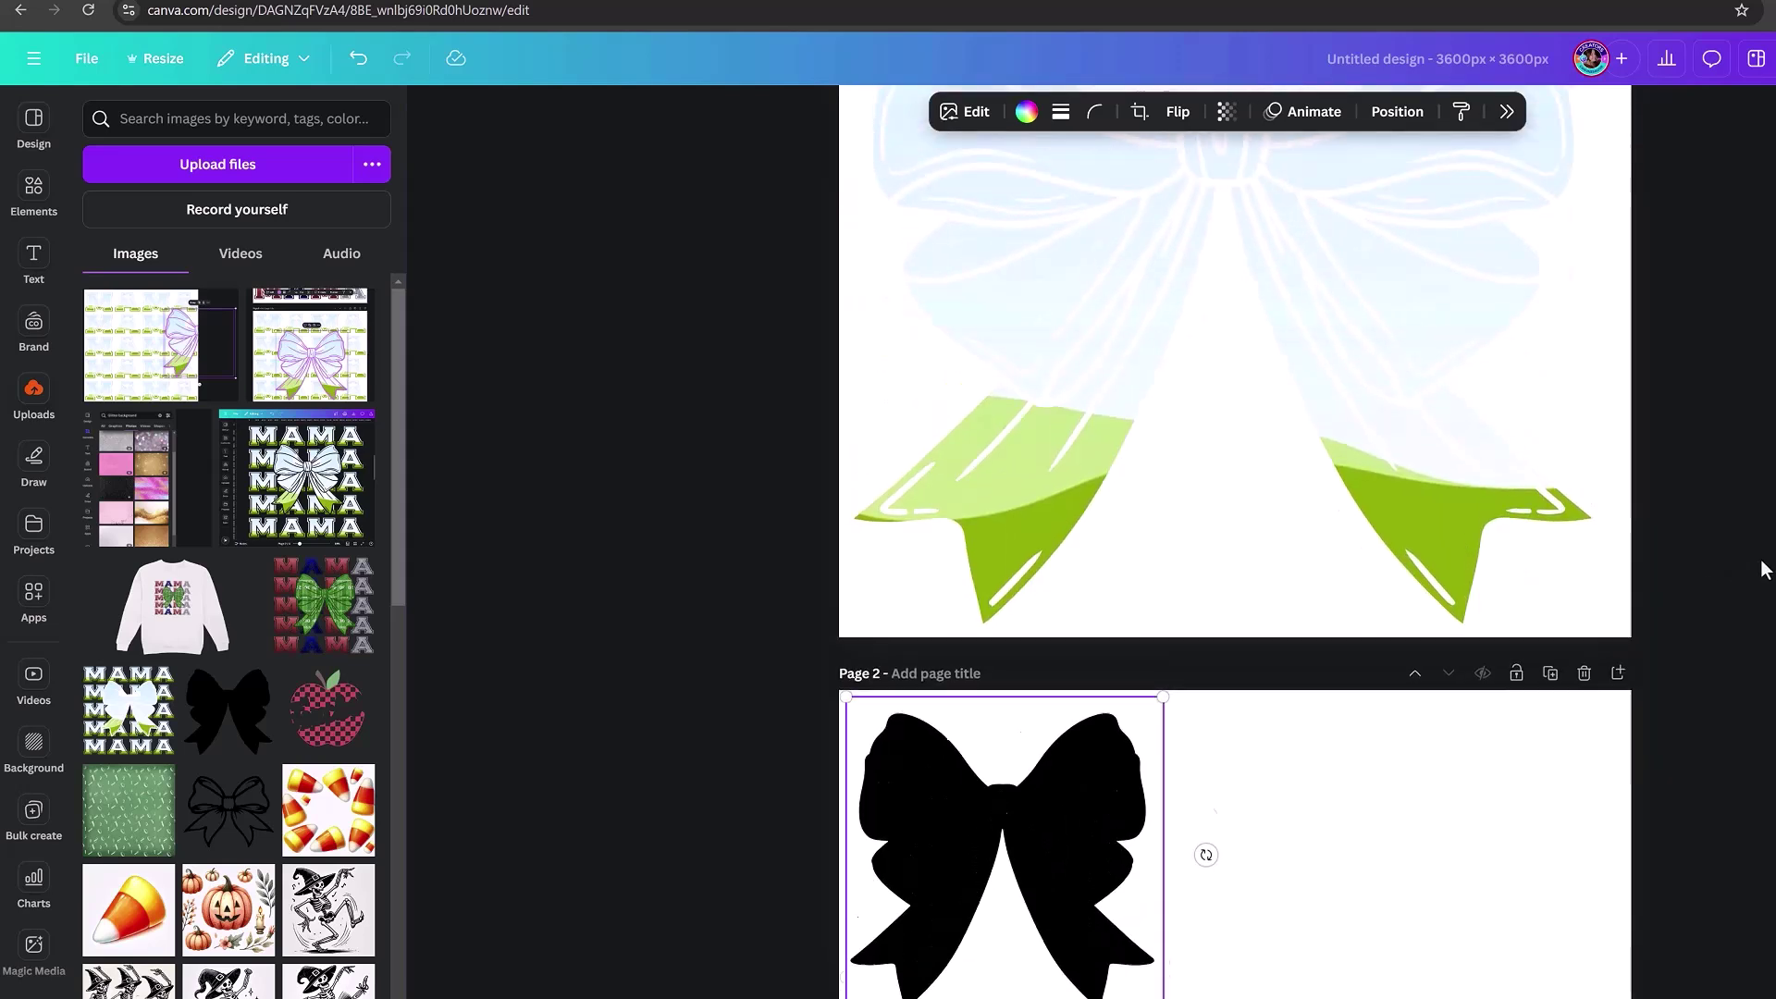
{"action": "scroll", "coordinate": [1762, 568], "scroll_direction": "up", "scroll_amount": 3}
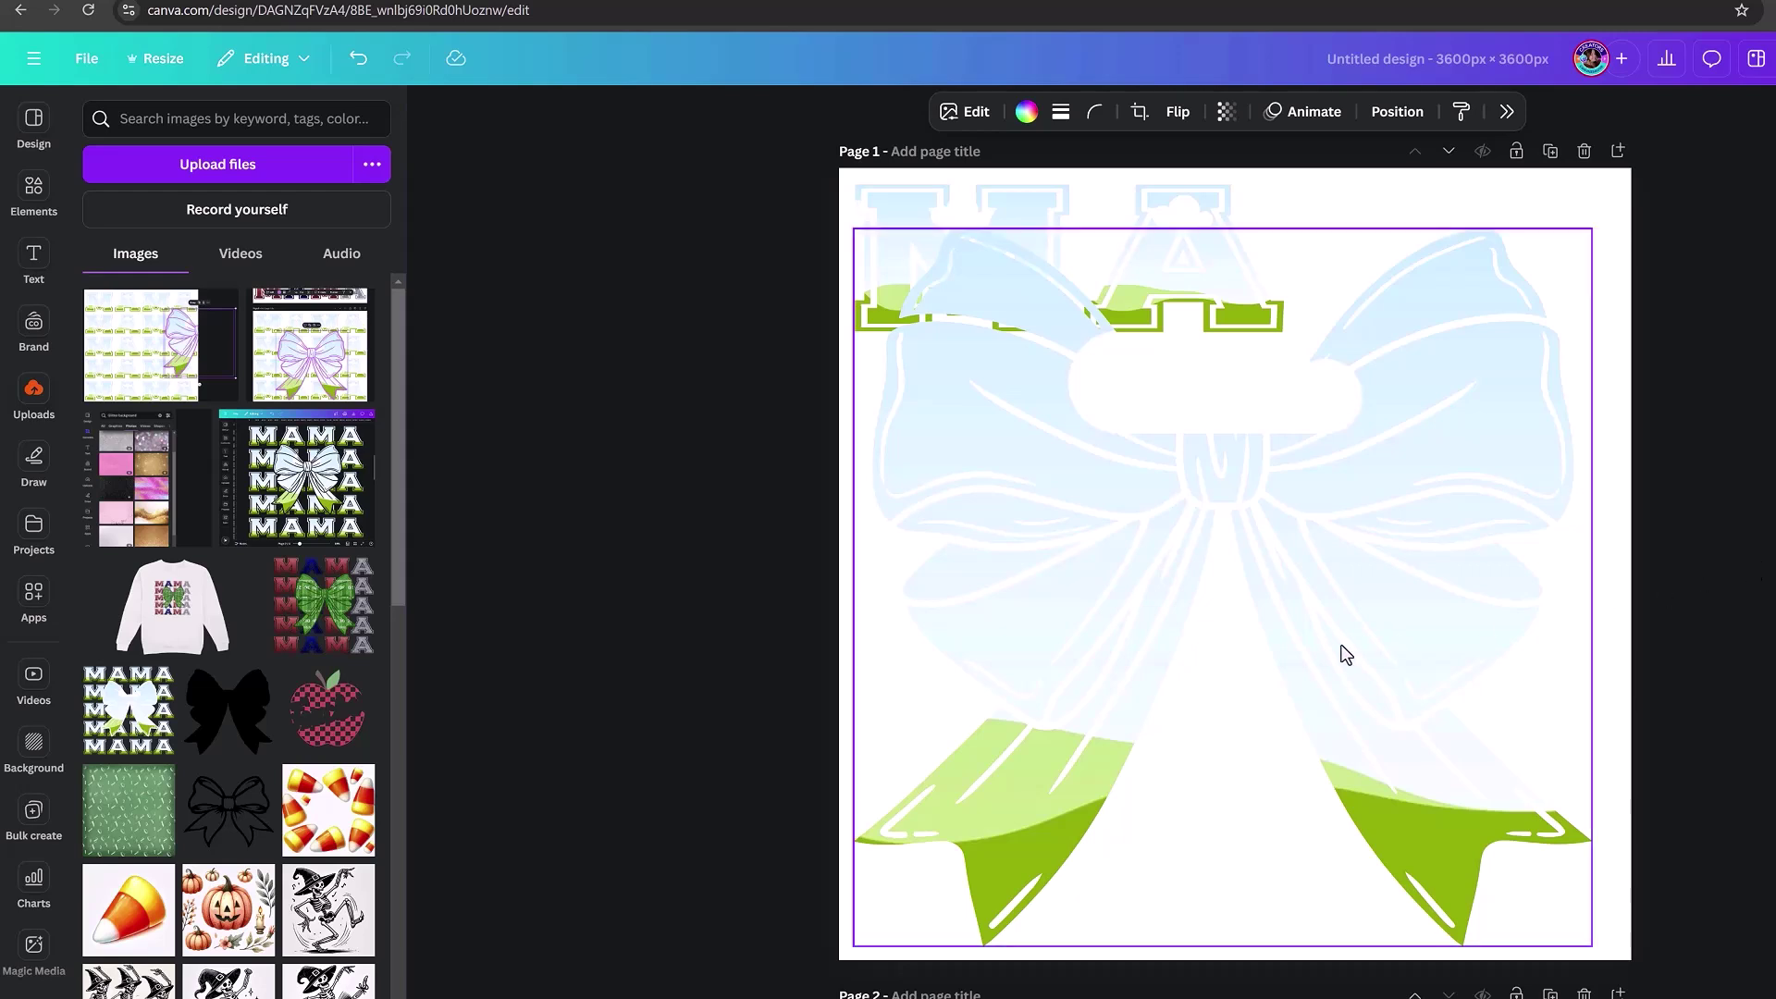
- Shrink the pale bow and move it to Page 2 beside the black bow
{"action": "left_click", "coordinate": [1459, 345]}
{"action": "left_click_drag", "start_coordinate": [1592, 230], "coordinate": [1068, 802]}
{"action": "left_click_drag", "start_coordinate": [1012, 863], "coordinate": [1367, 880]}
- Alt-drag a copy of the M and A letters to their right, spelling MAMA
{"action": "scroll", "coordinate": [1296, 758], "scroll_direction": "down", "scroll_amount": 3}
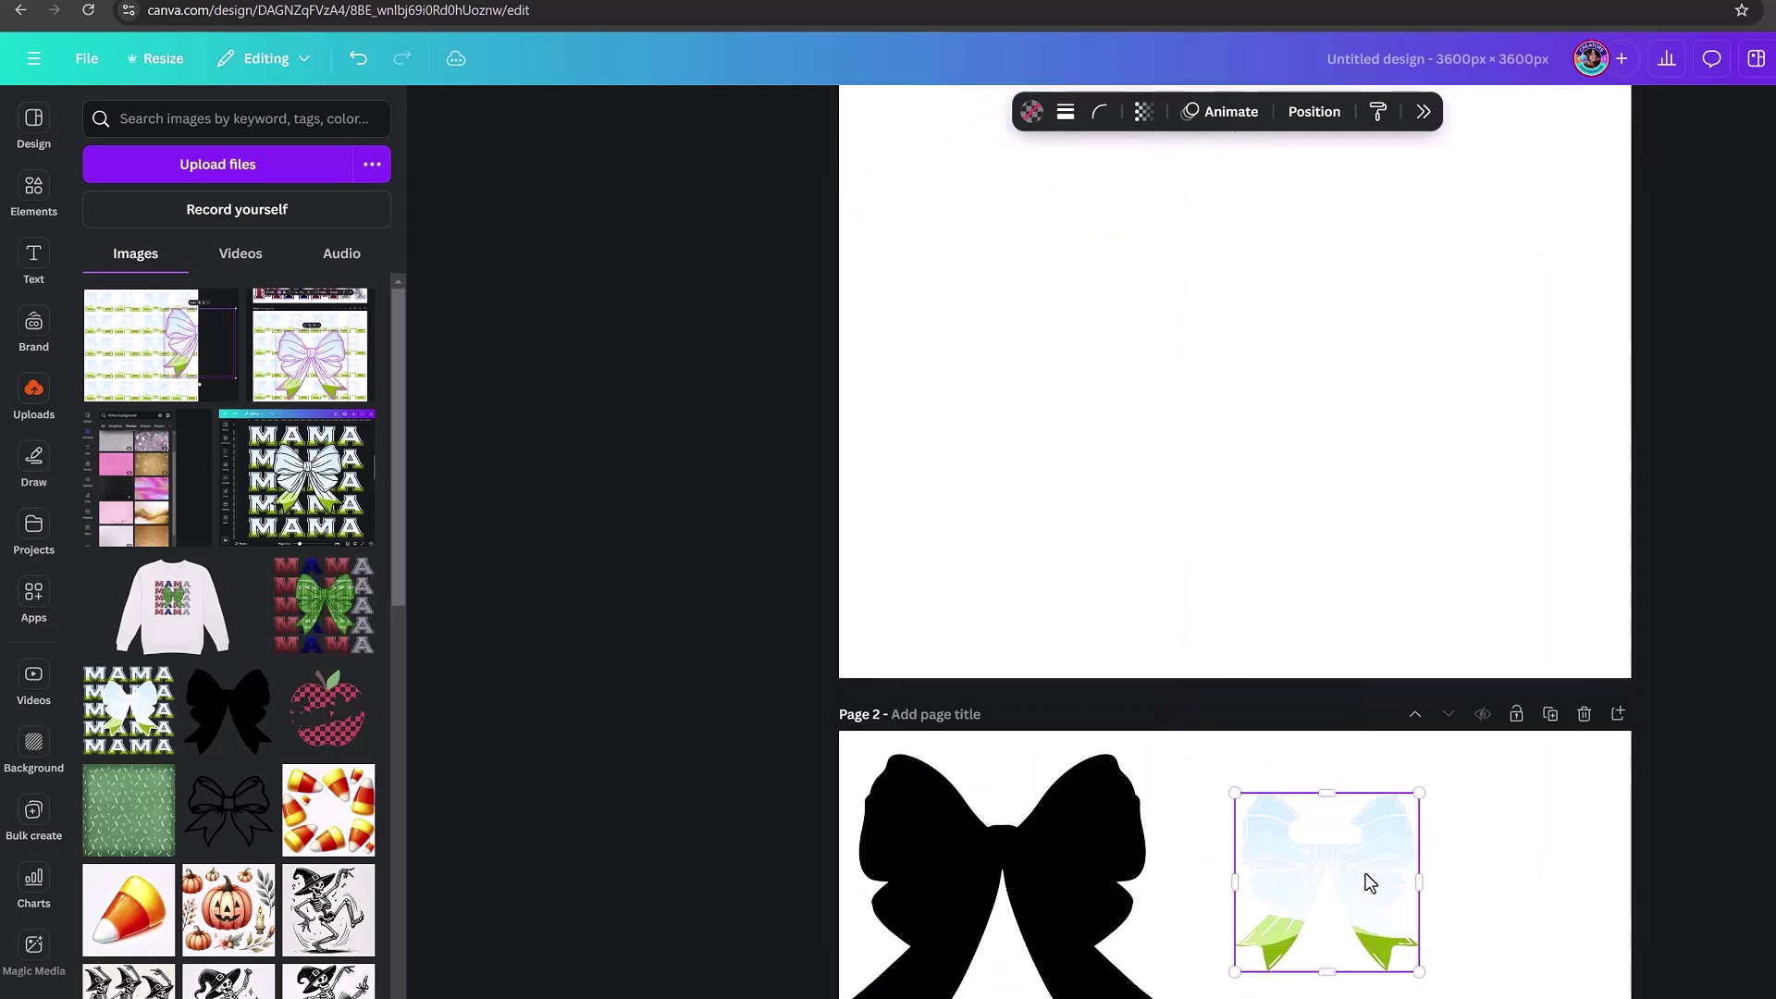
{"action": "scroll", "coordinate": [1563, 870], "scroll_direction": "up", "scroll_amount": 3}
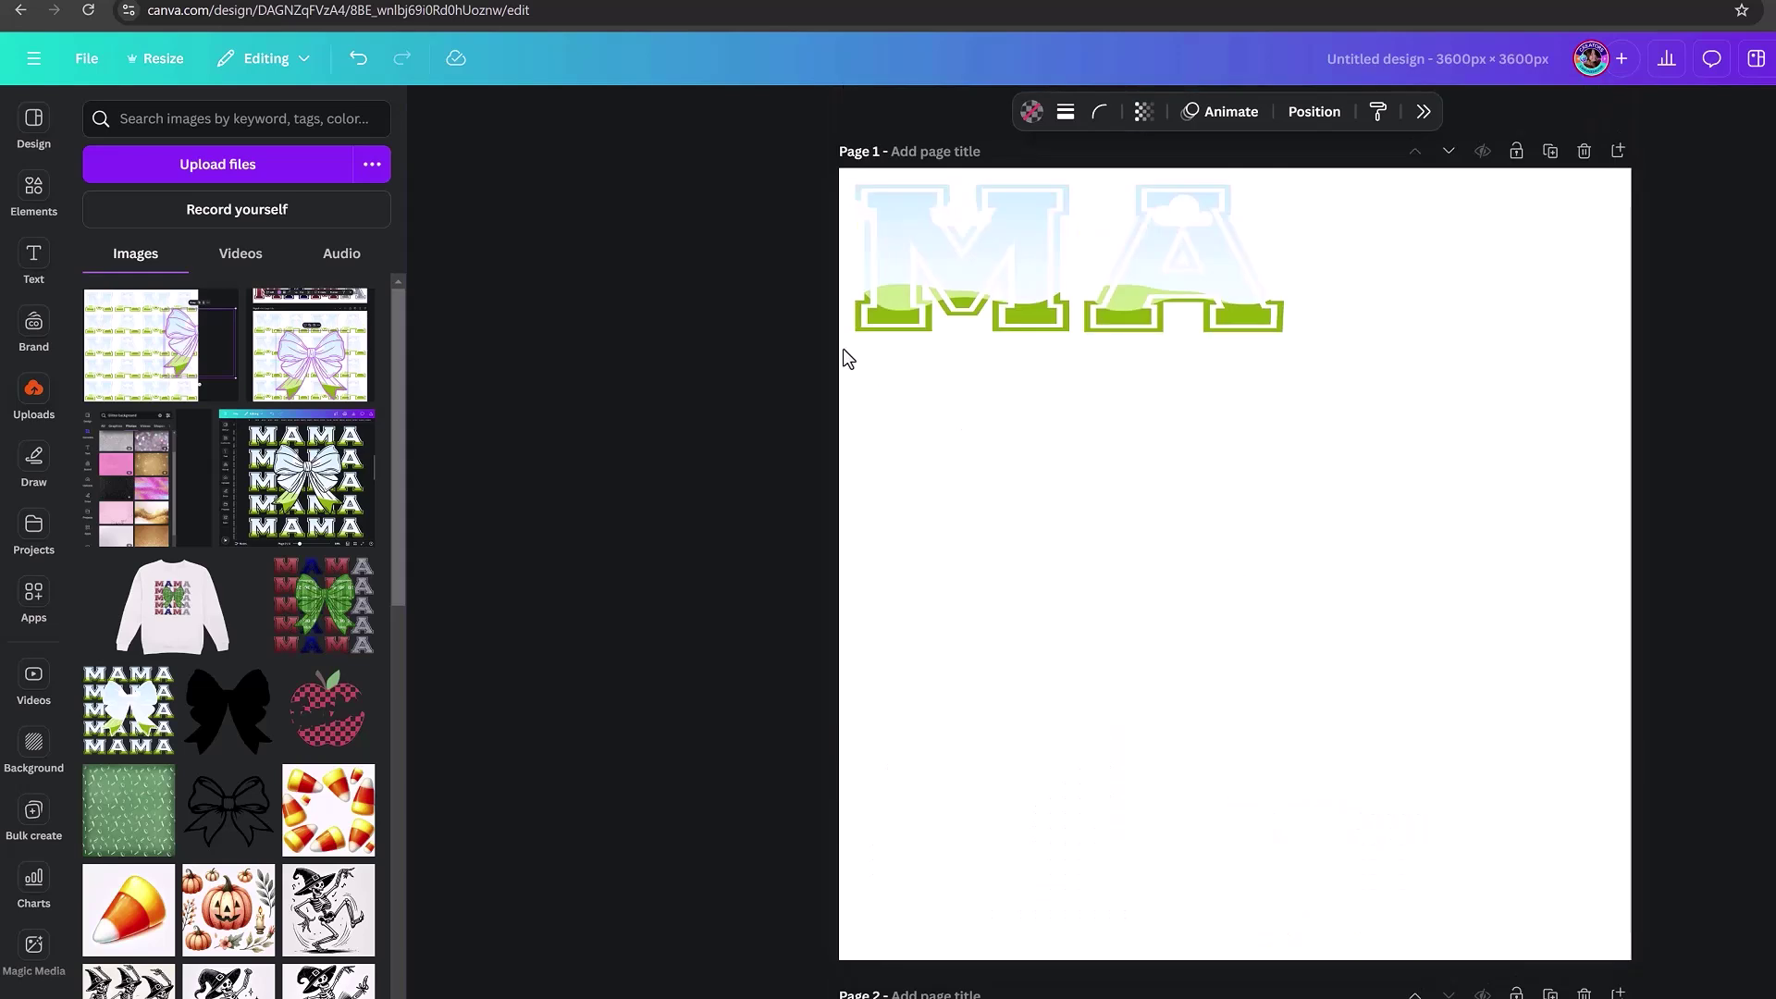
{"action": "left_click_drag", "start_coordinate": [775, 141], "coordinate": [1170, 285]}
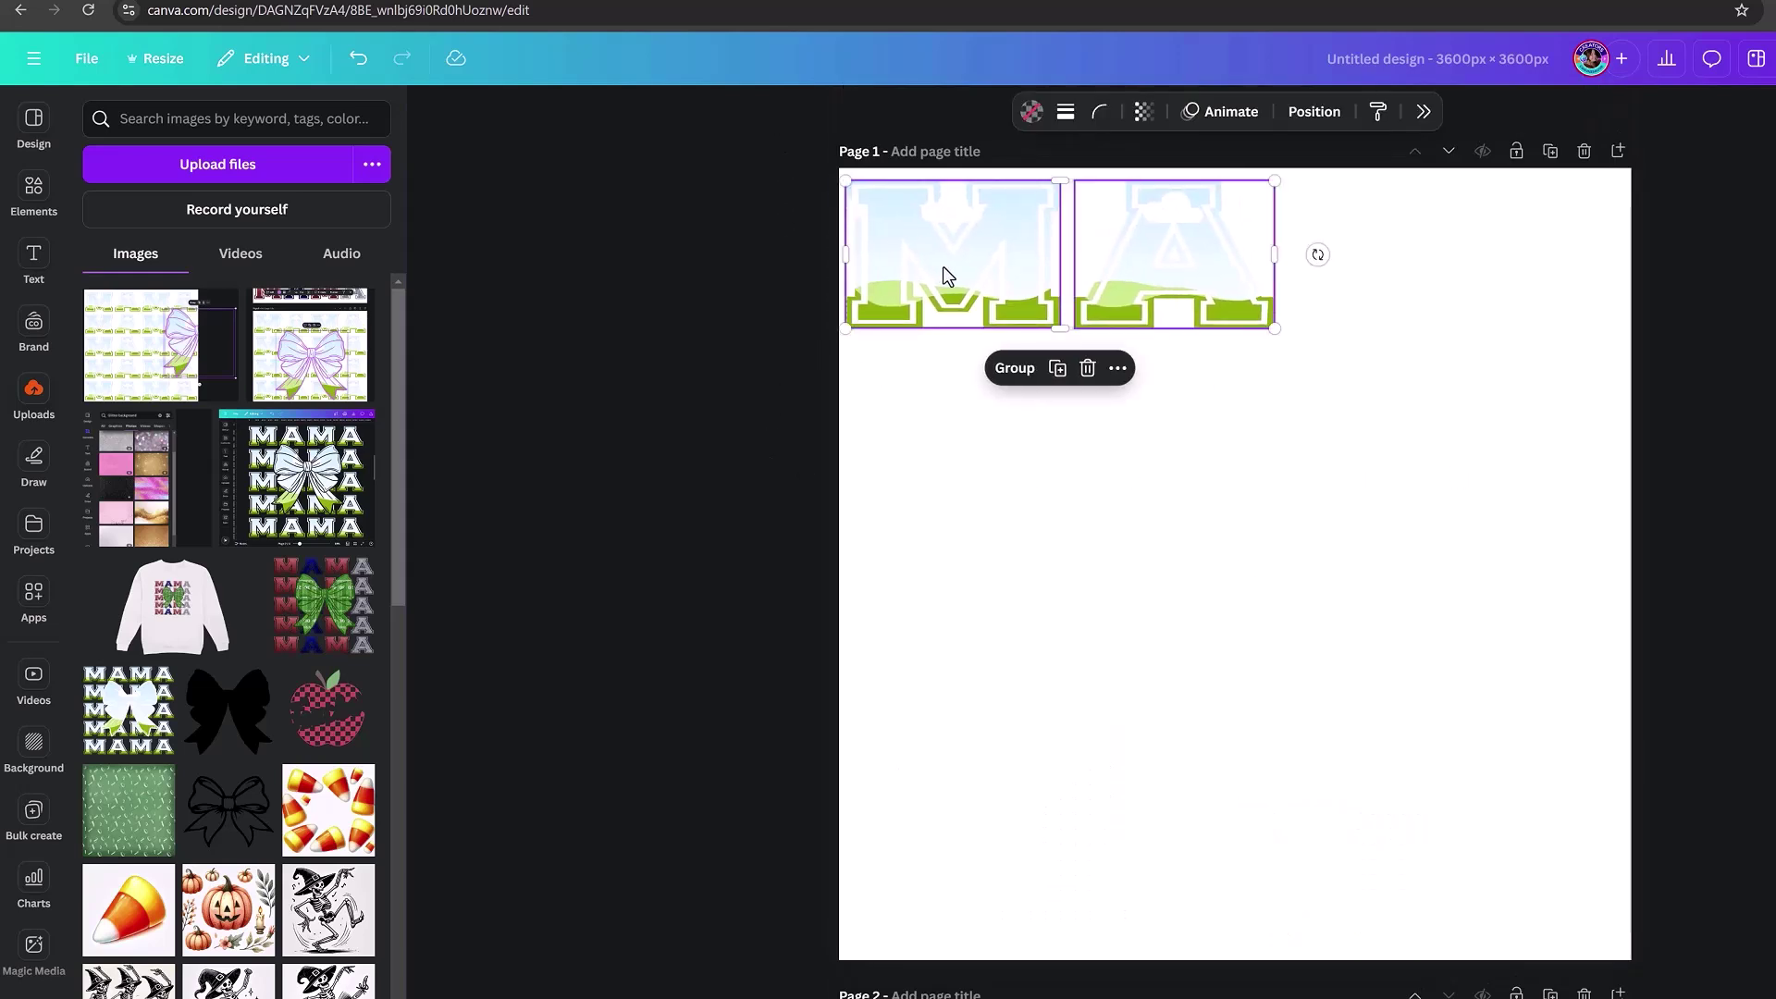
{"action": "left_click_drag", "start_coordinate": [945, 266], "coordinate": [1379, 266]}
- Shrink all four MAMA letters together to span Page 1's width and nudge the row up
{"action": "left_click", "coordinate": [722, 242]}
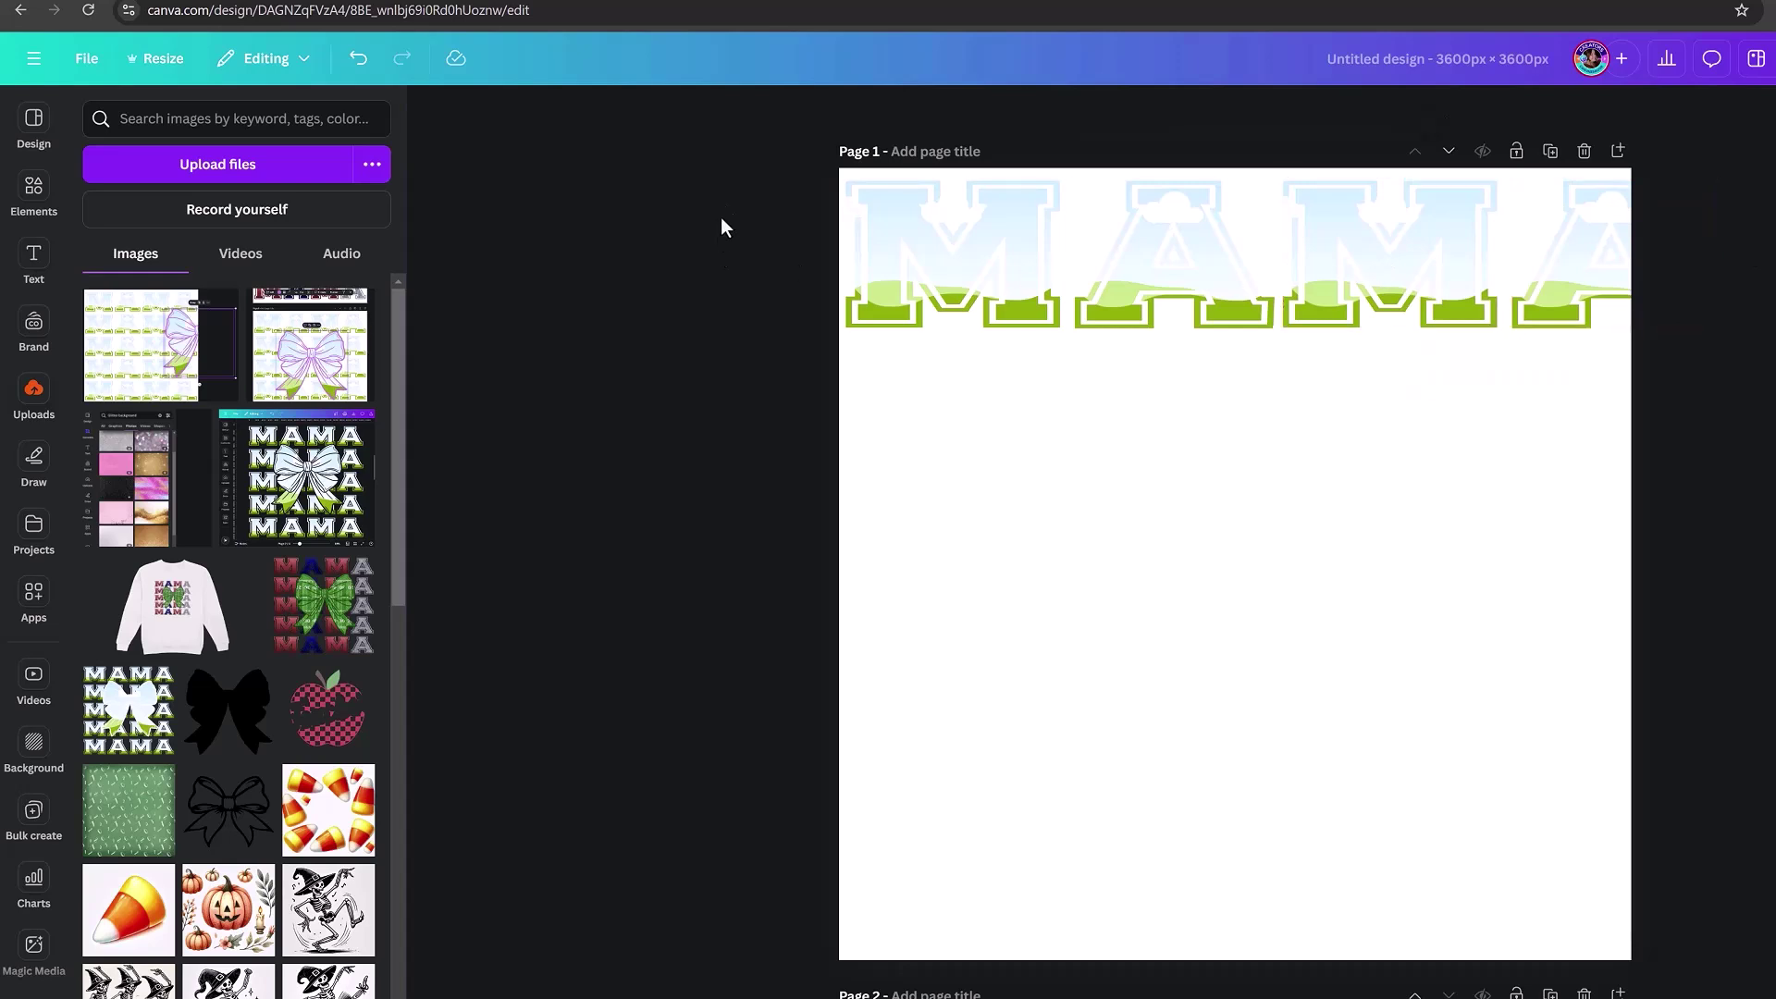
{"action": "left_click_drag", "start_coordinate": [746, 146], "coordinate": [1767, 421]}
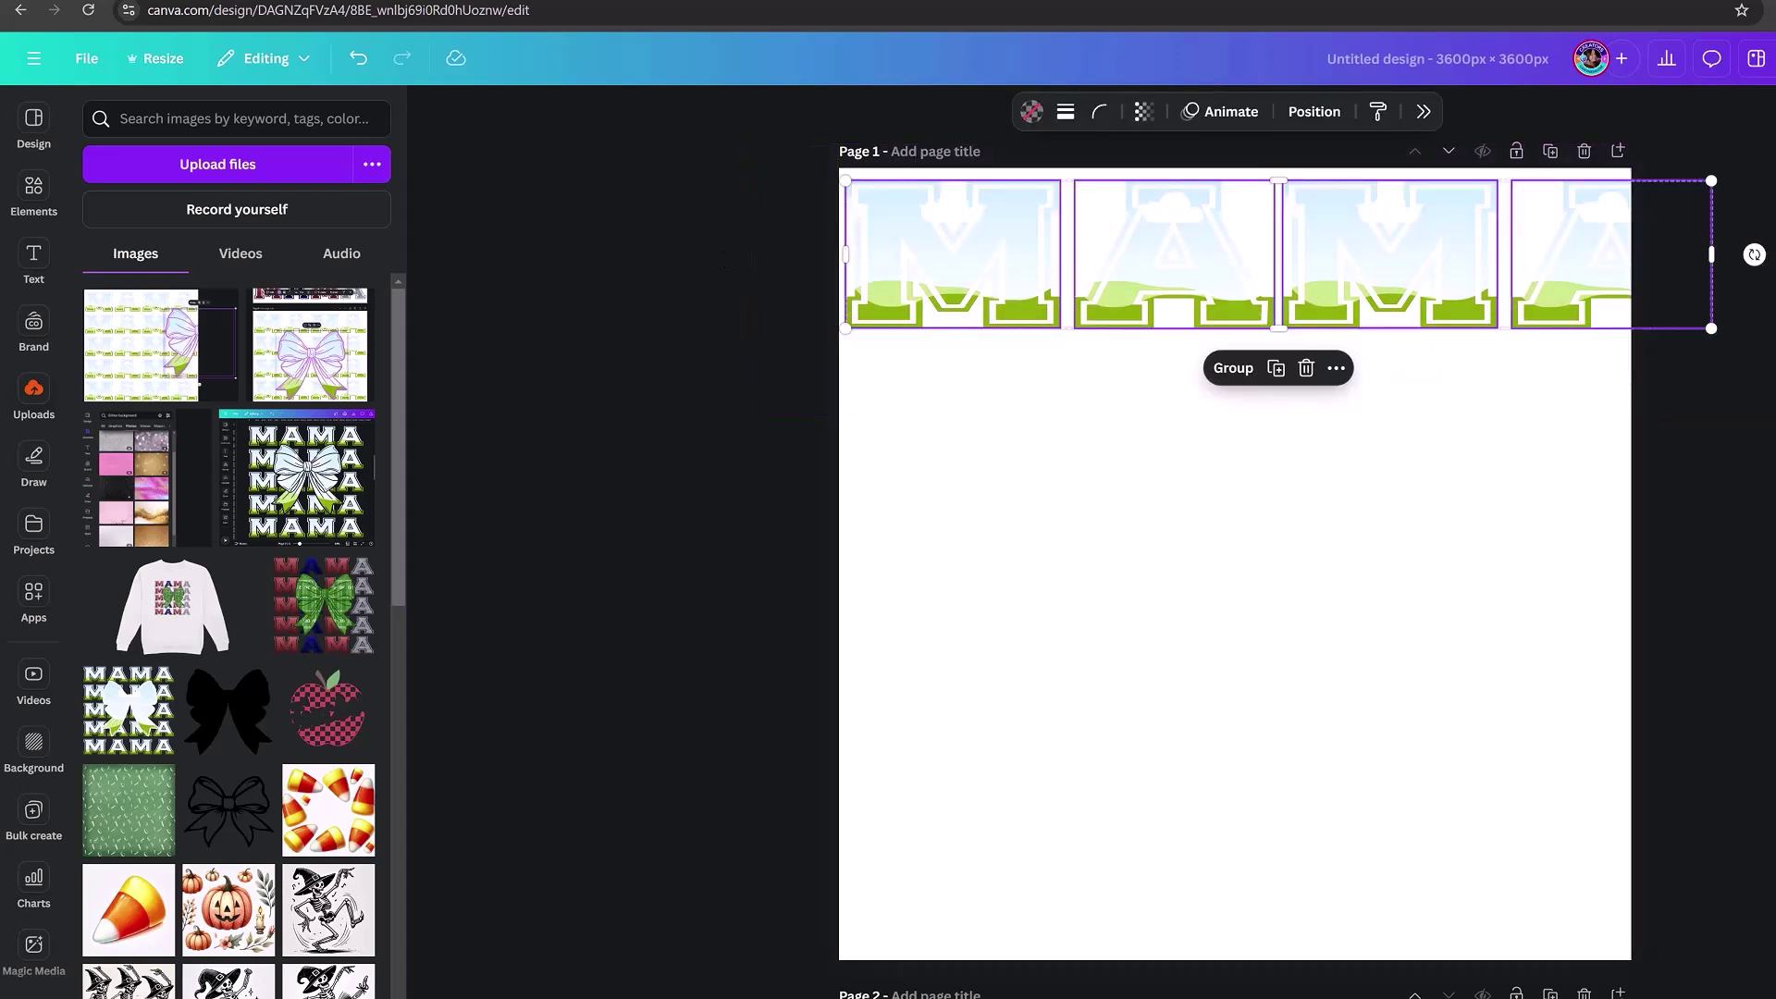
{"action": "left_click_drag", "start_coordinate": [1713, 178], "coordinate": [1623, 196]}
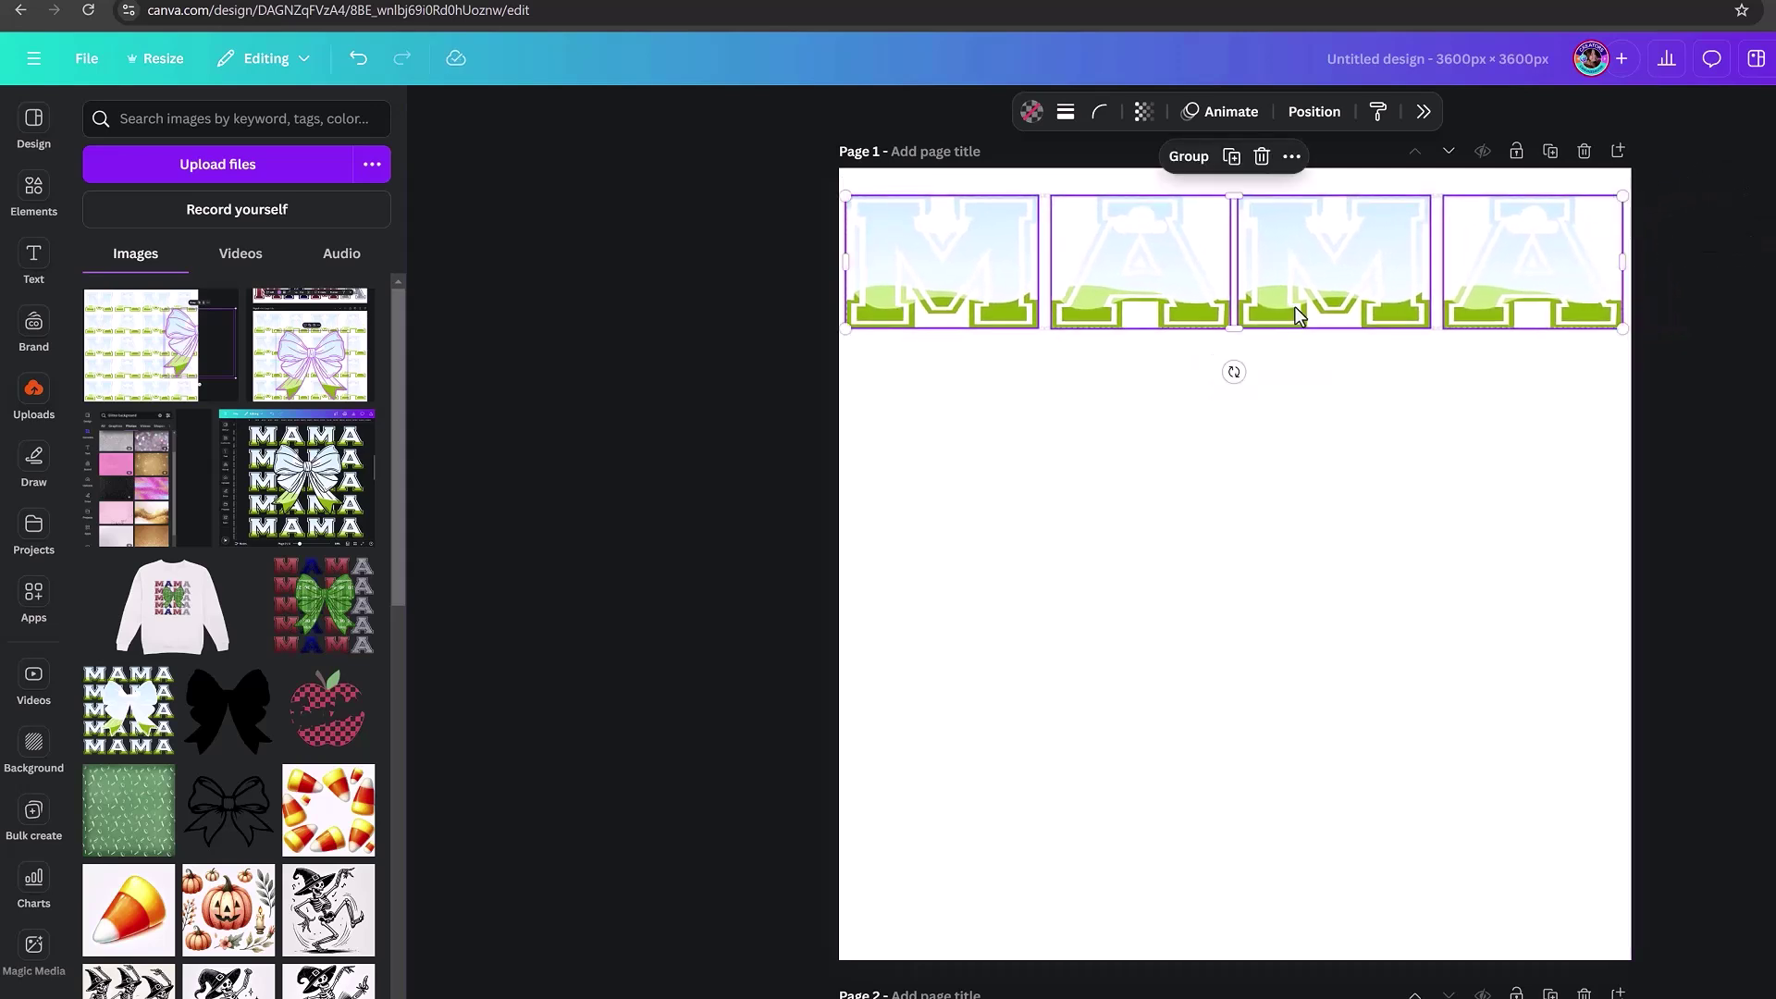
{"action": "left_click_drag", "start_coordinate": [1301, 311], "coordinate": [1296, 296]}
{"action": "left_click", "coordinate": [1756, 463]}
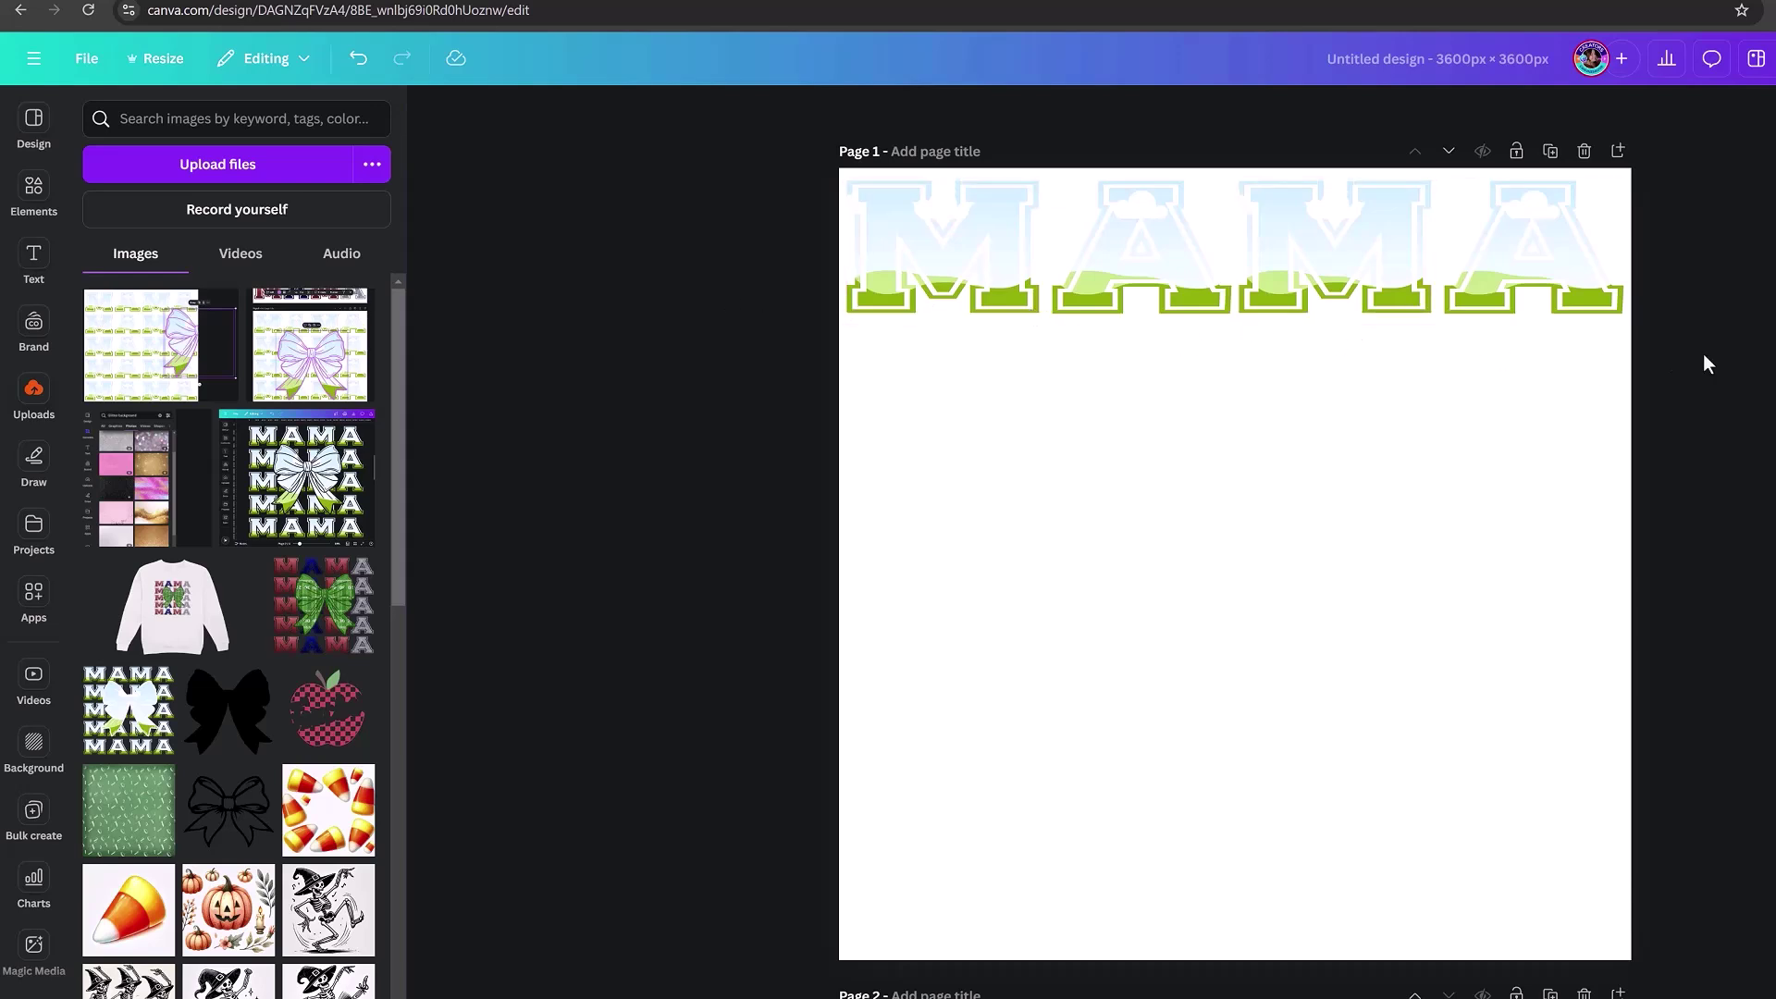
- Apply Space evenly > Tidy up to the four MAMA letters and group them with Ctrl+G
{"action": "left_click_drag", "start_coordinate": [733, 163], "coordinate": [1719, 358]}
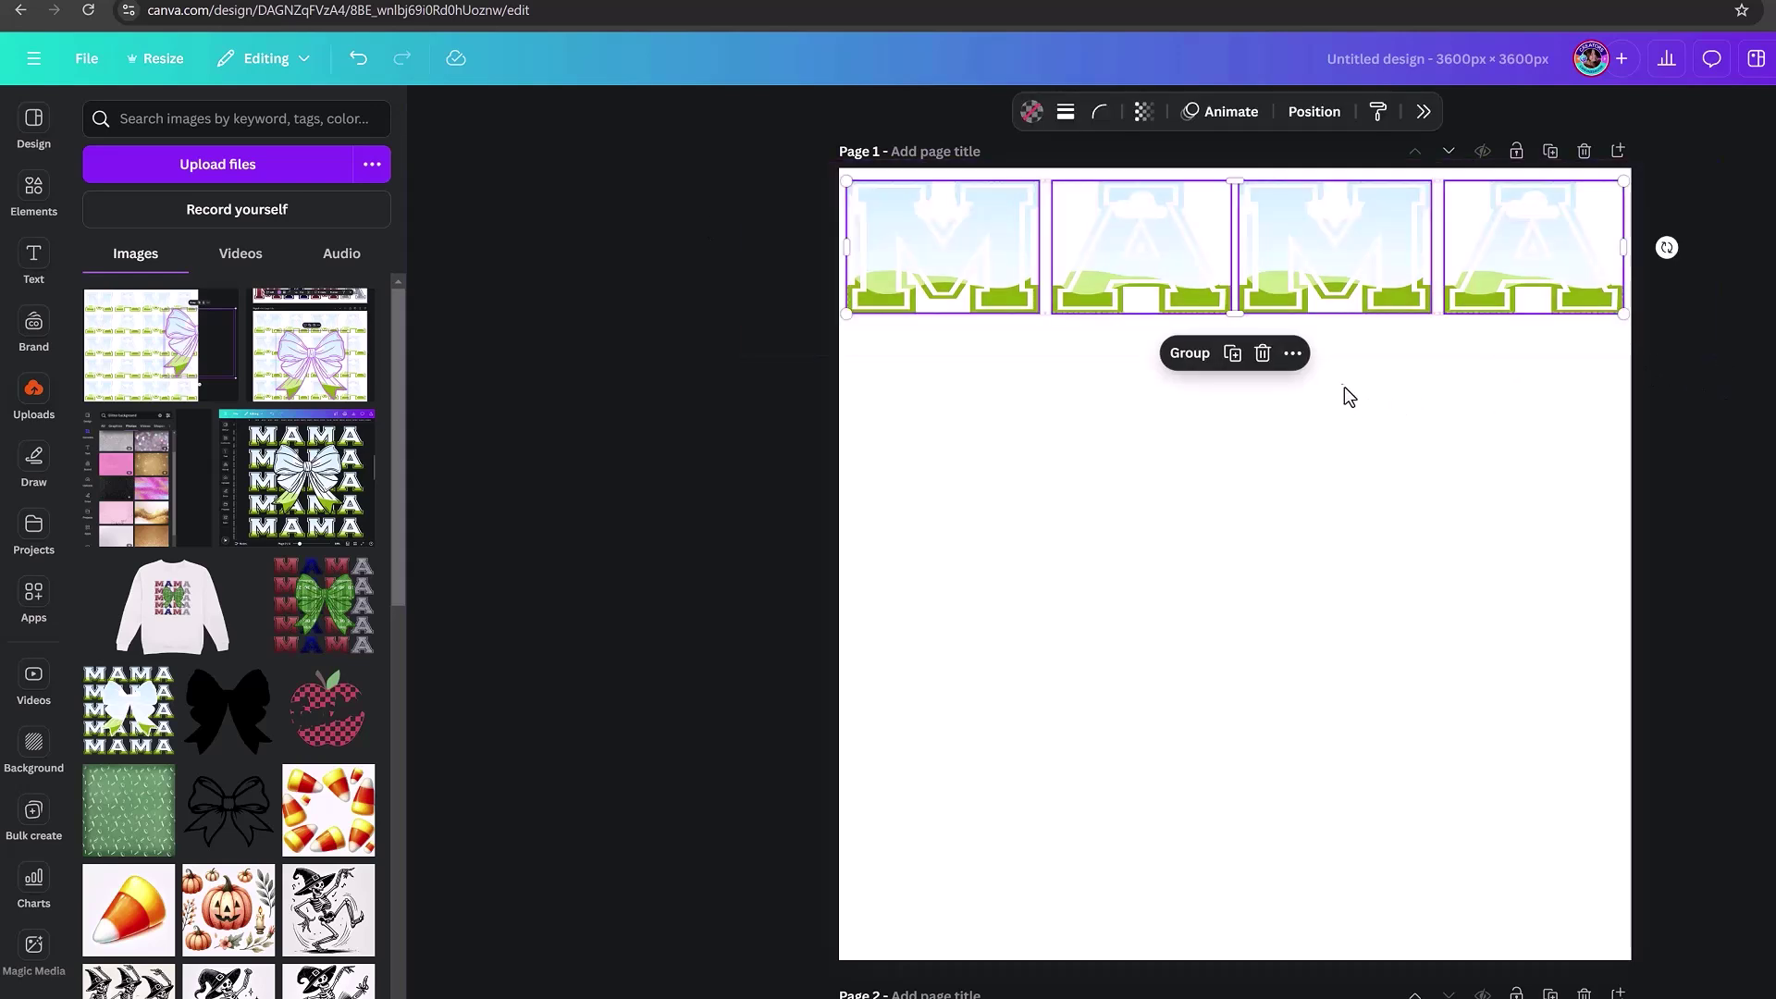
{"action": "left_click", "coordinate": [1292, 356]}
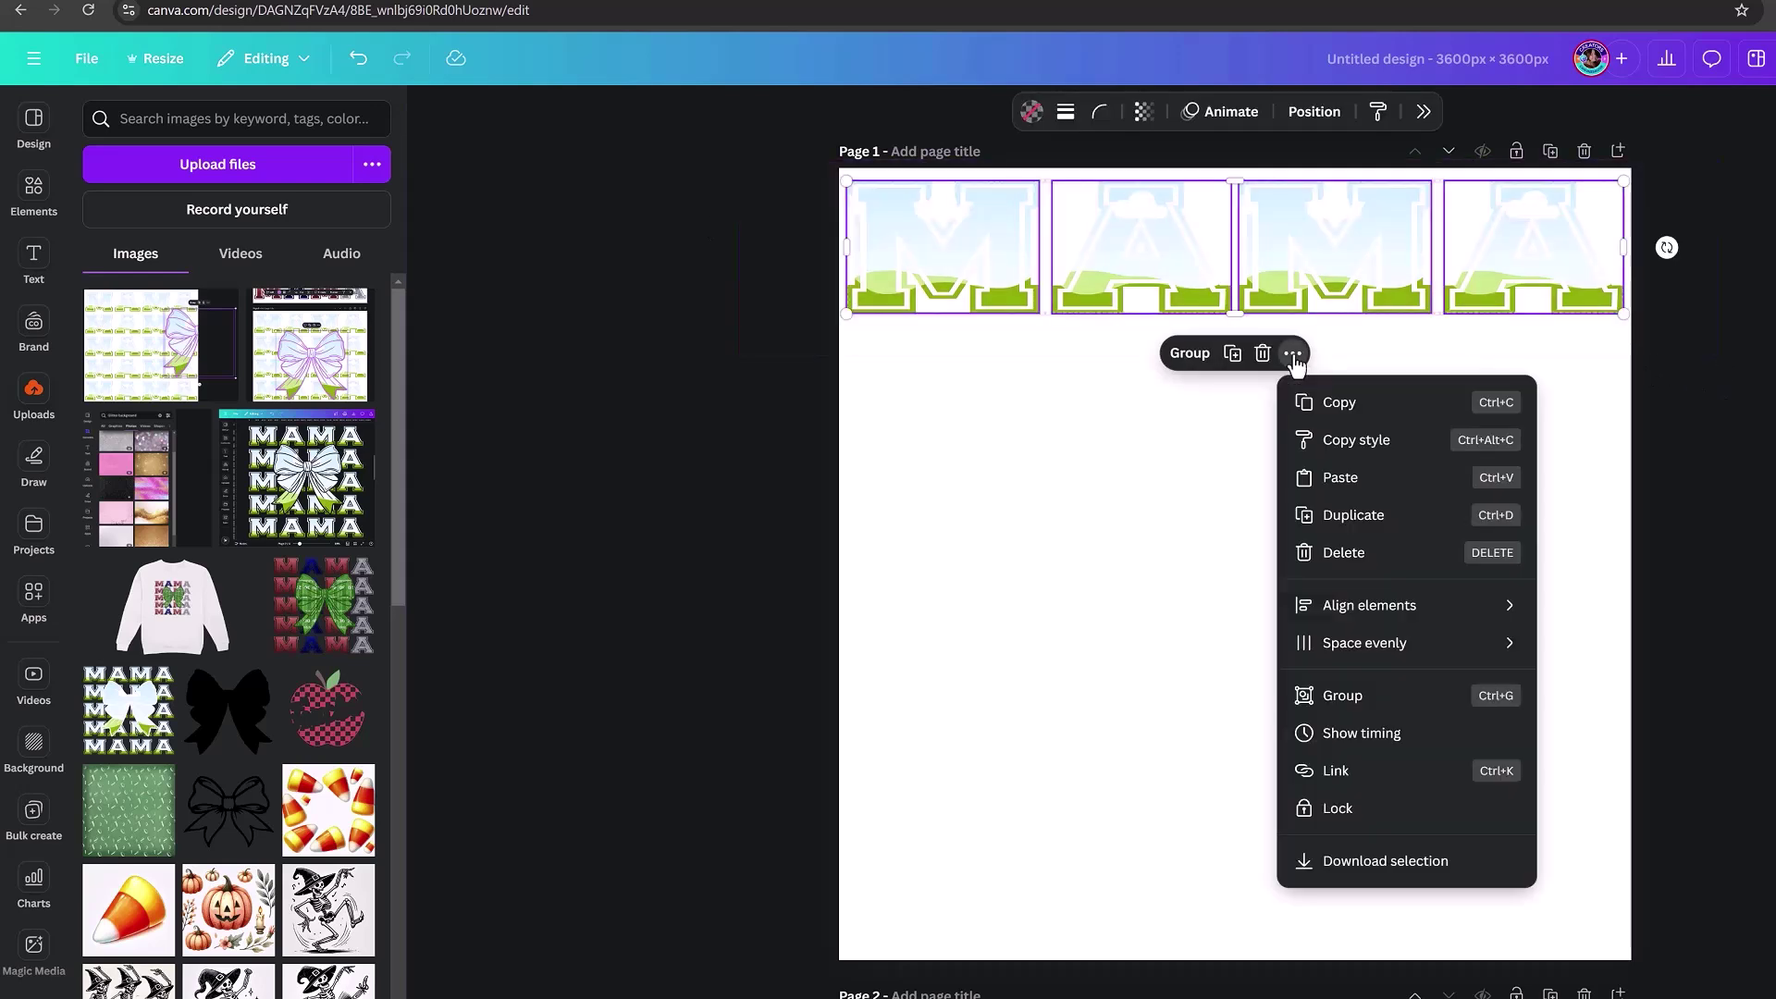
{"action": "mouse_move", "coordinate": [1399, 653]}
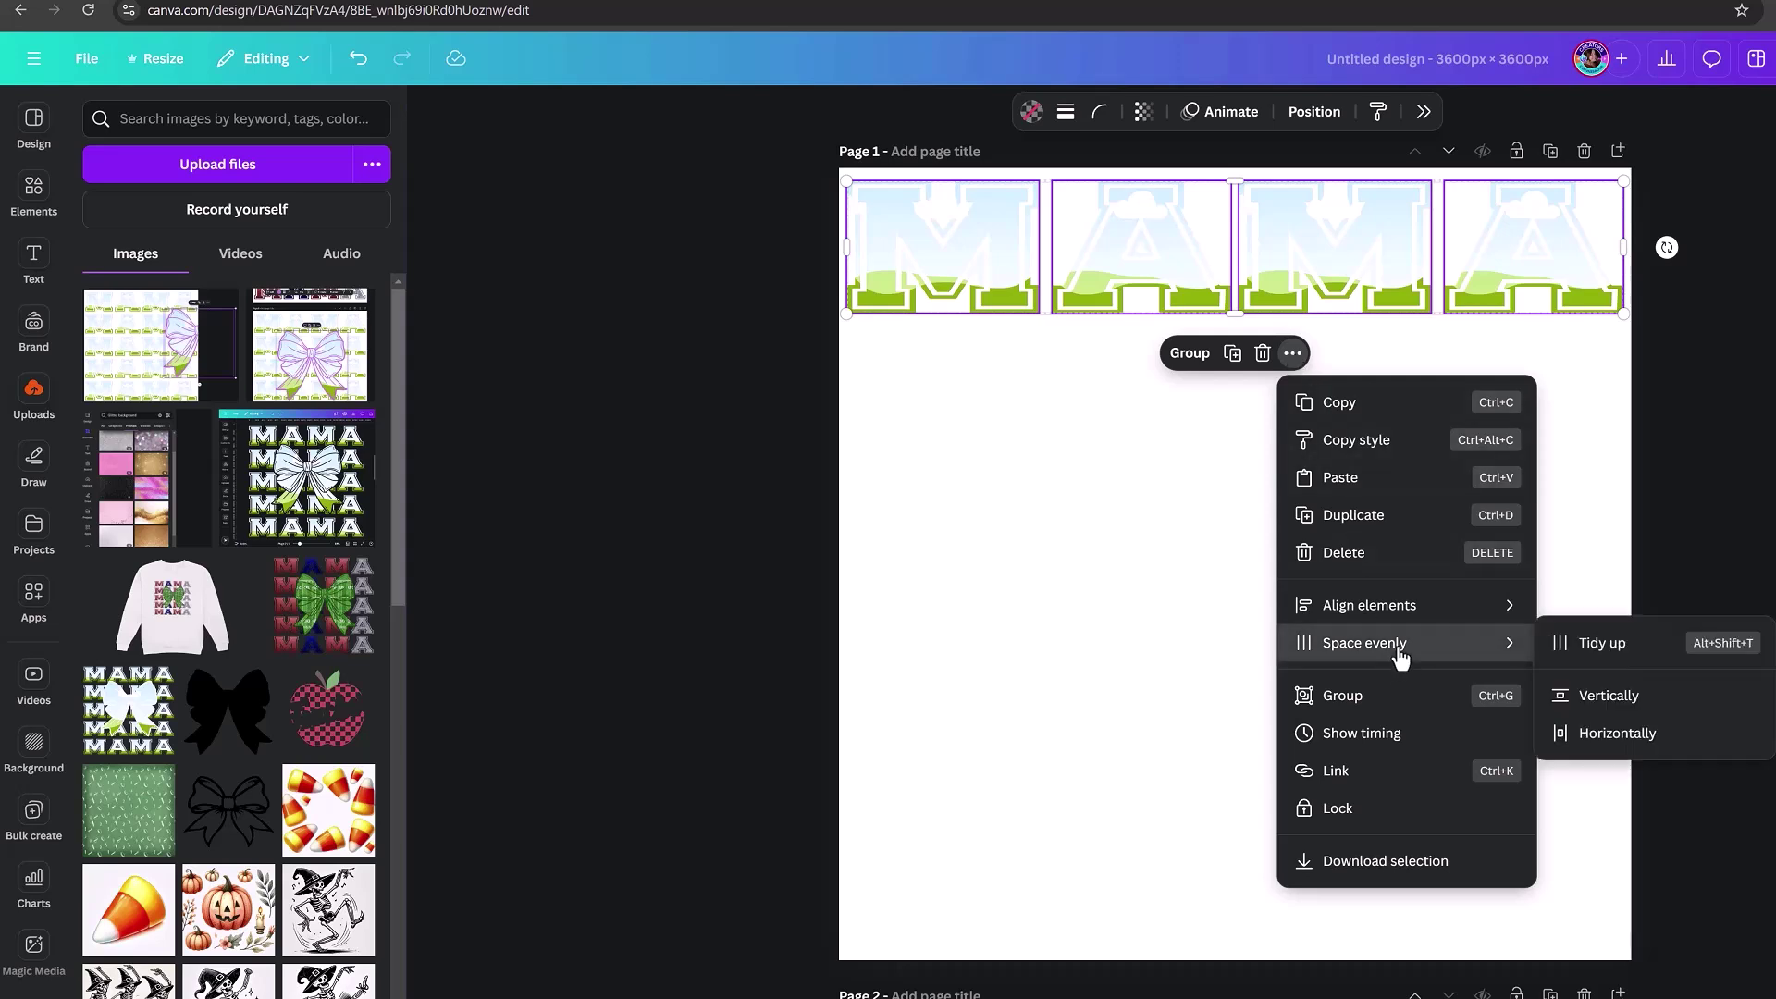
{"action": "left_click", "coordinate": [1592, 651]}
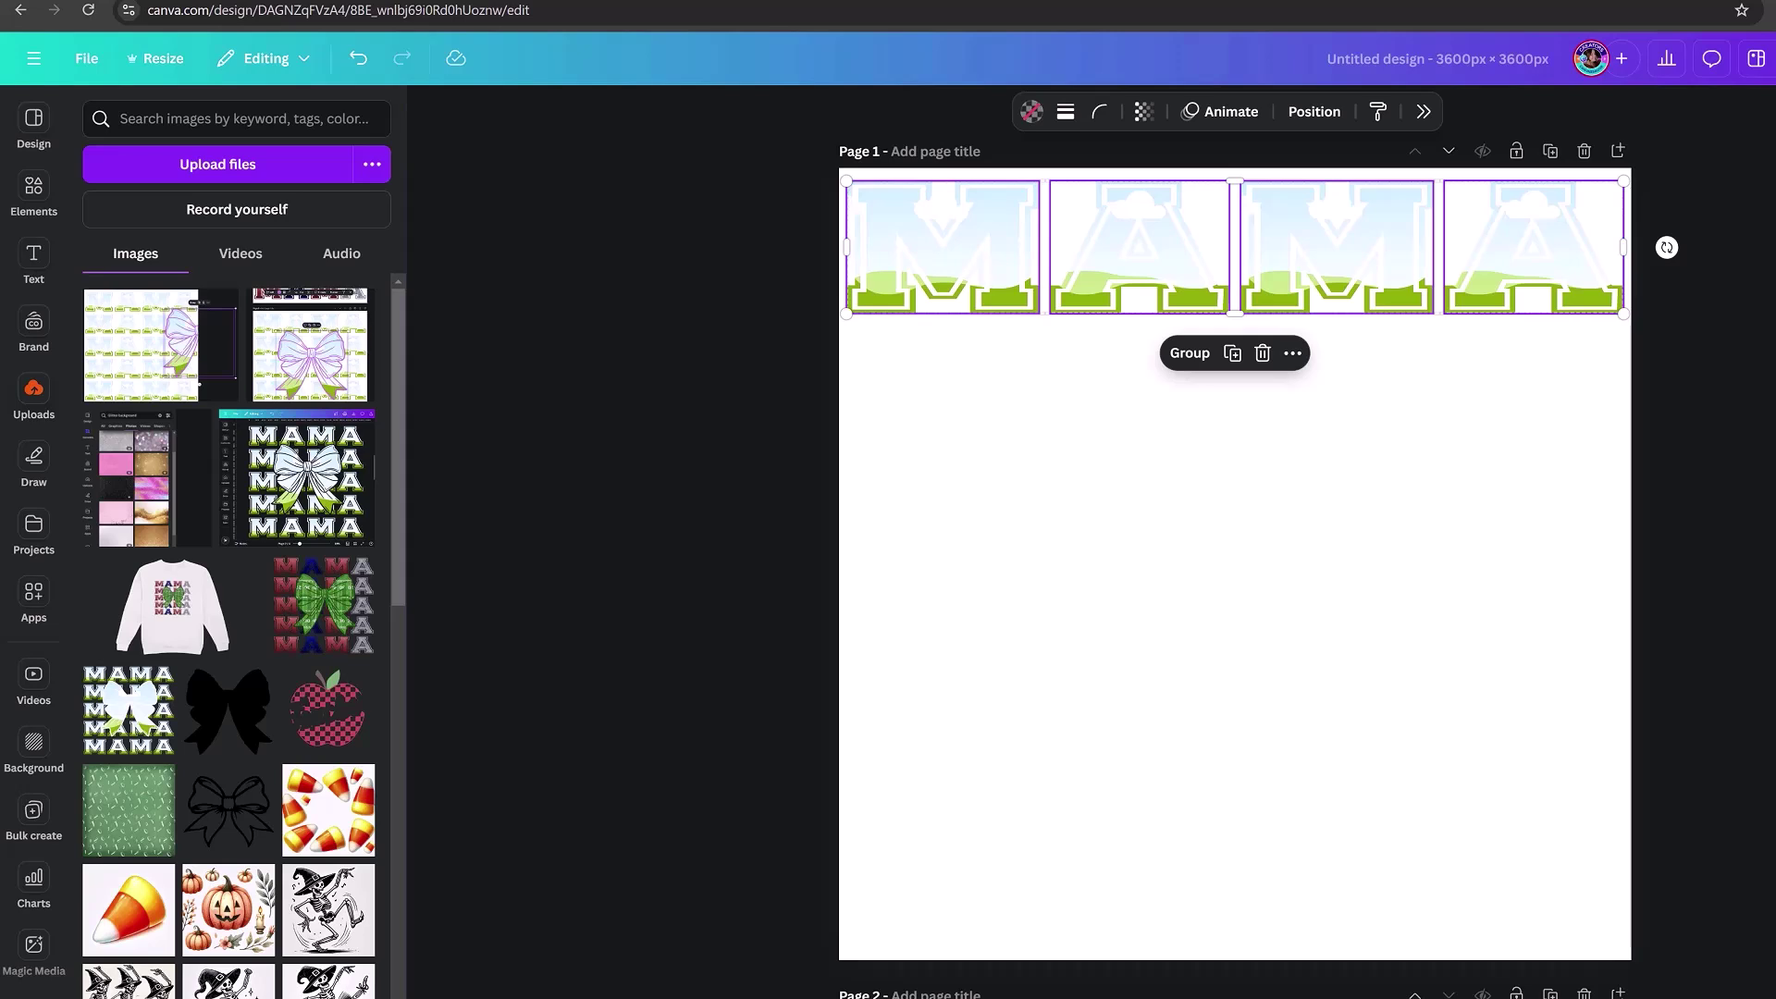
{"action": "key", "text": "ctrl+g"}
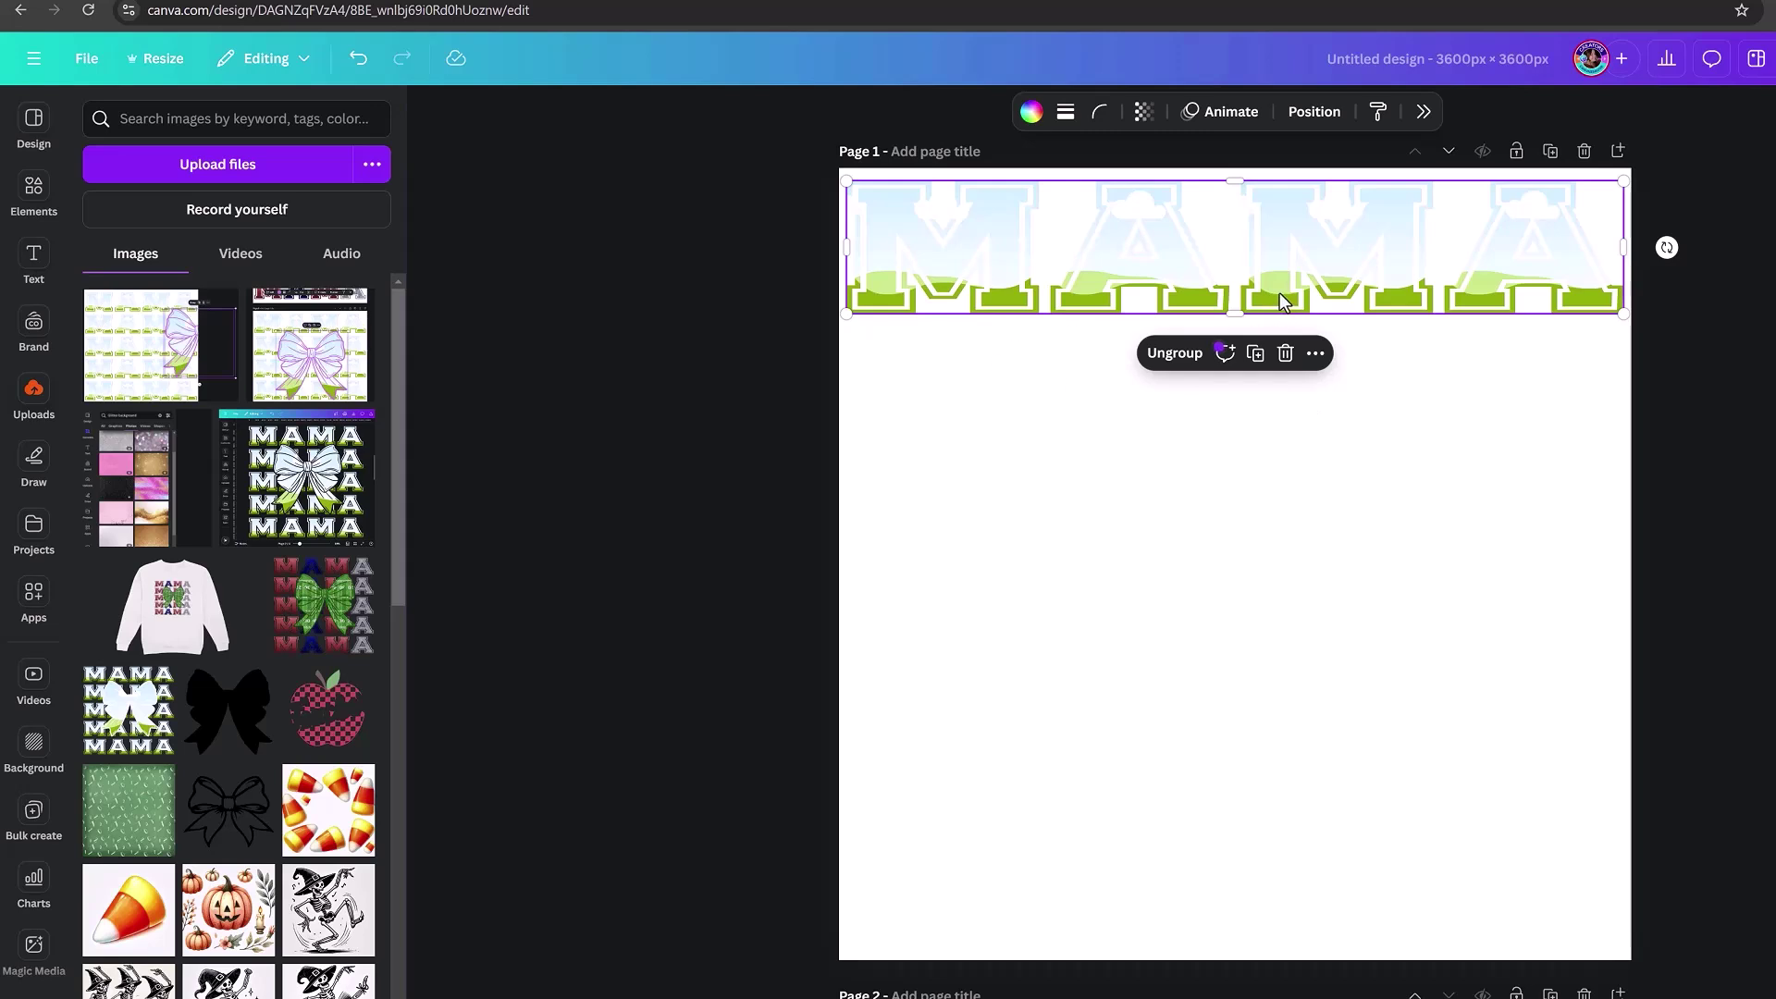
- Copy a MAMA row to the page bottom, then tidy all five rows into an even stack
{"action": "left_click_drag", "start_coordinate": [1280, 292], "coordinate": [1270, 729]}
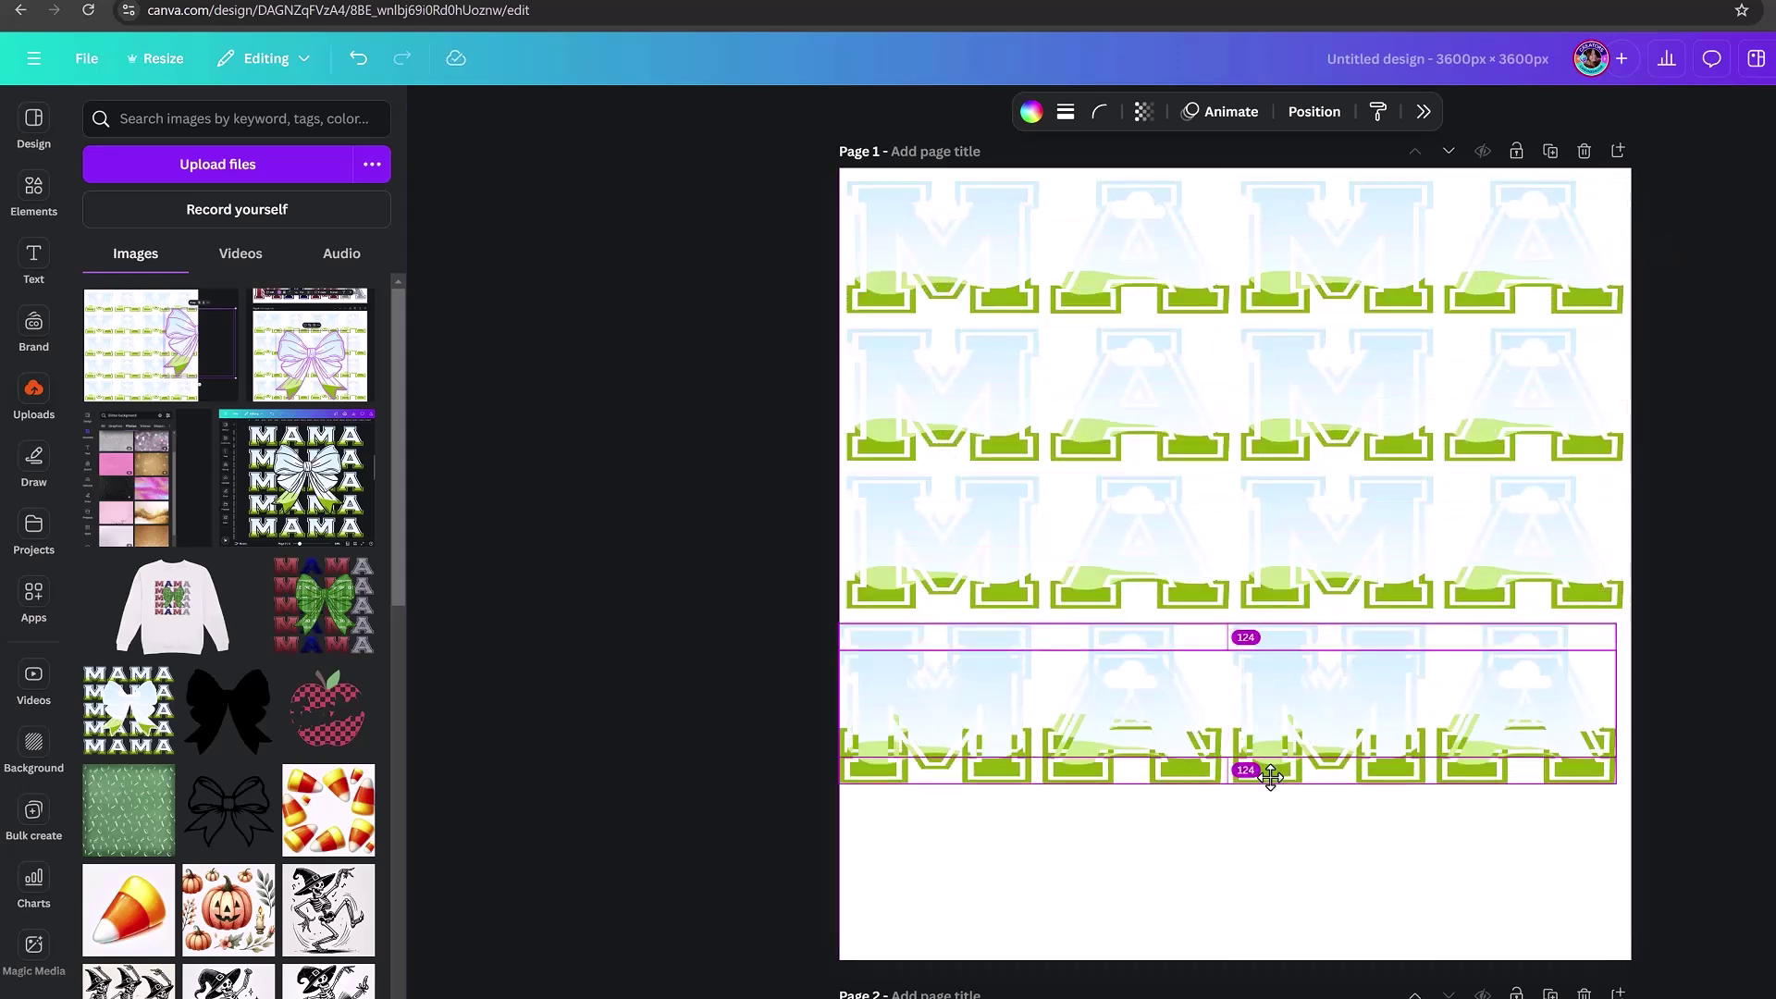
{"action": "left_click_drag", "start_coordinate": [1270, 777], "coordinate": [1270, 923]}
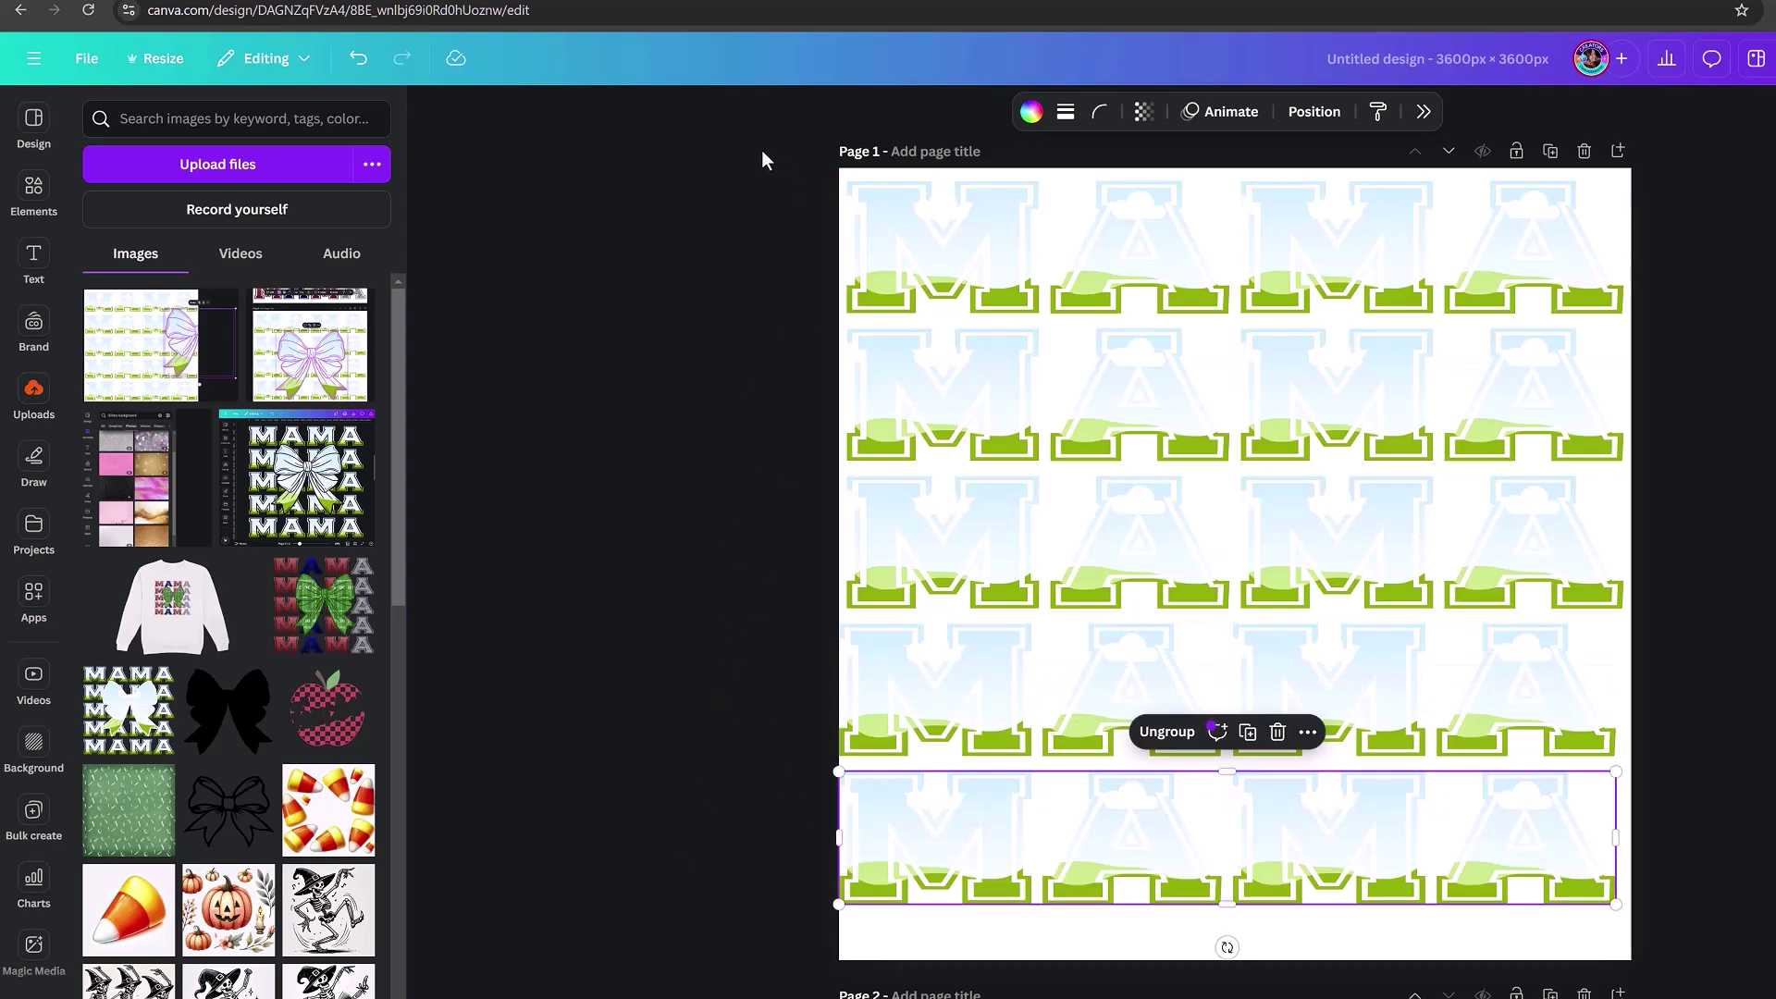
{"action": "left_click_drag", "start_coordinate": [737, 146], "coordinate": [1757, 939]}
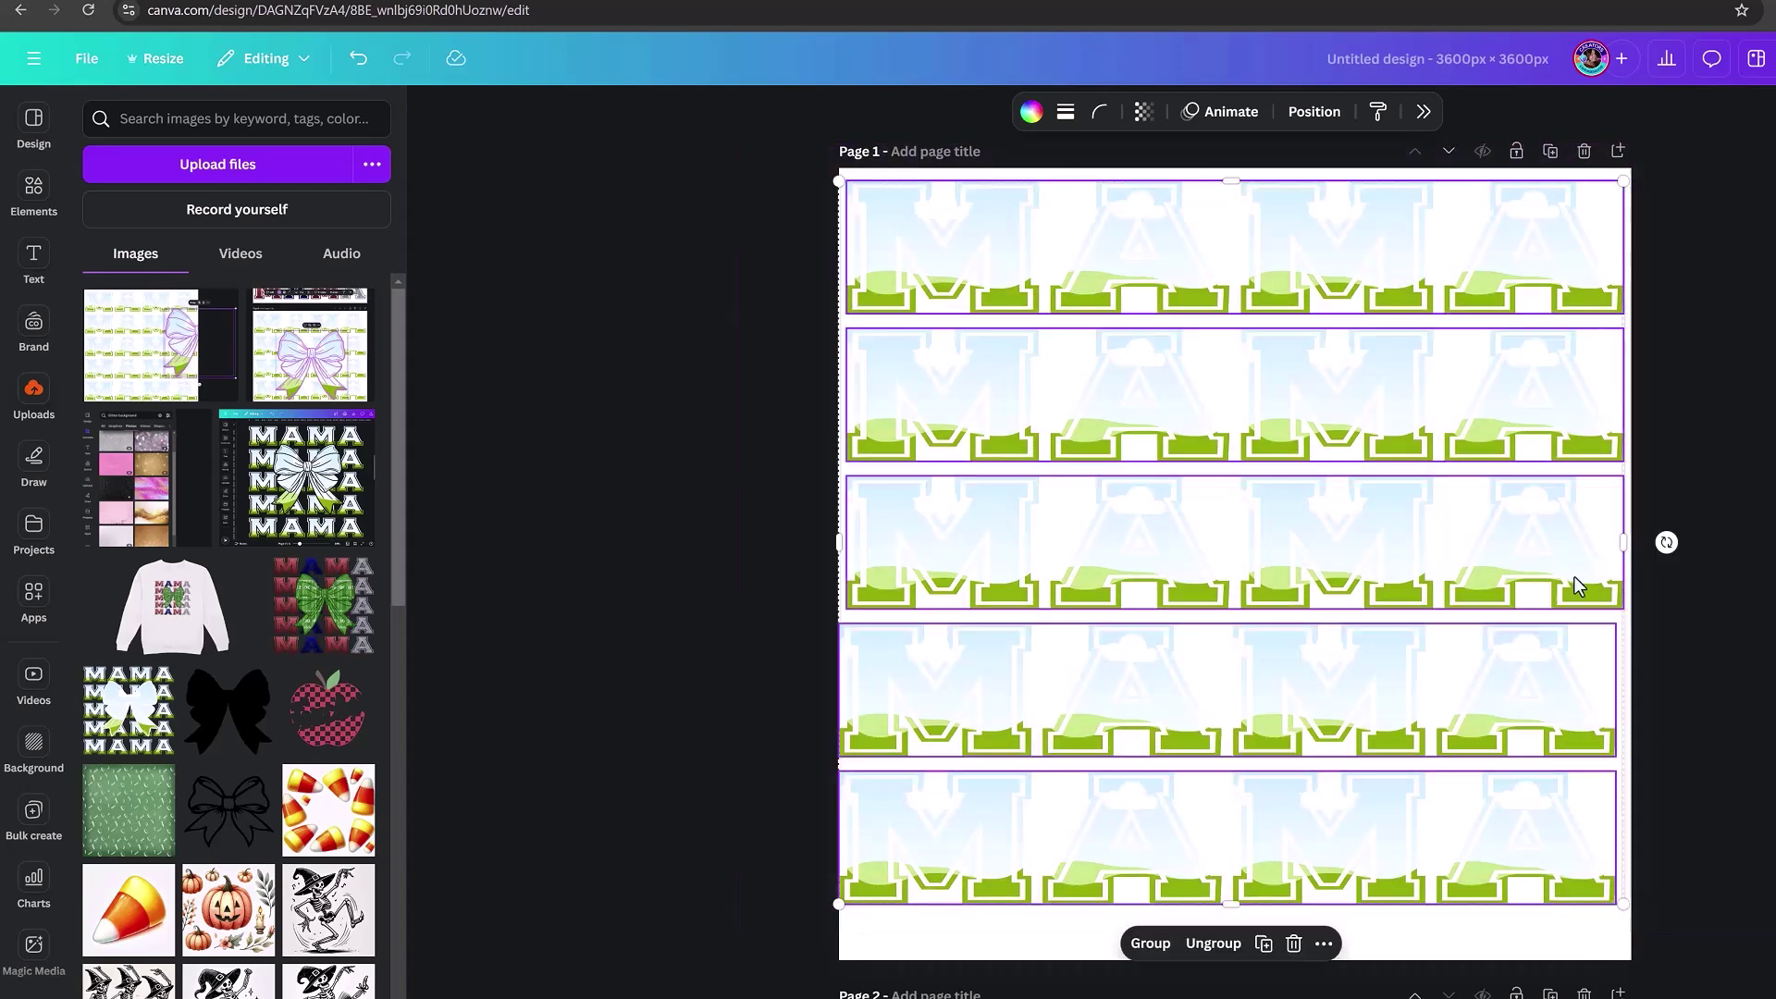
{"action": "left_click", "coordinate": [1323, 943]}
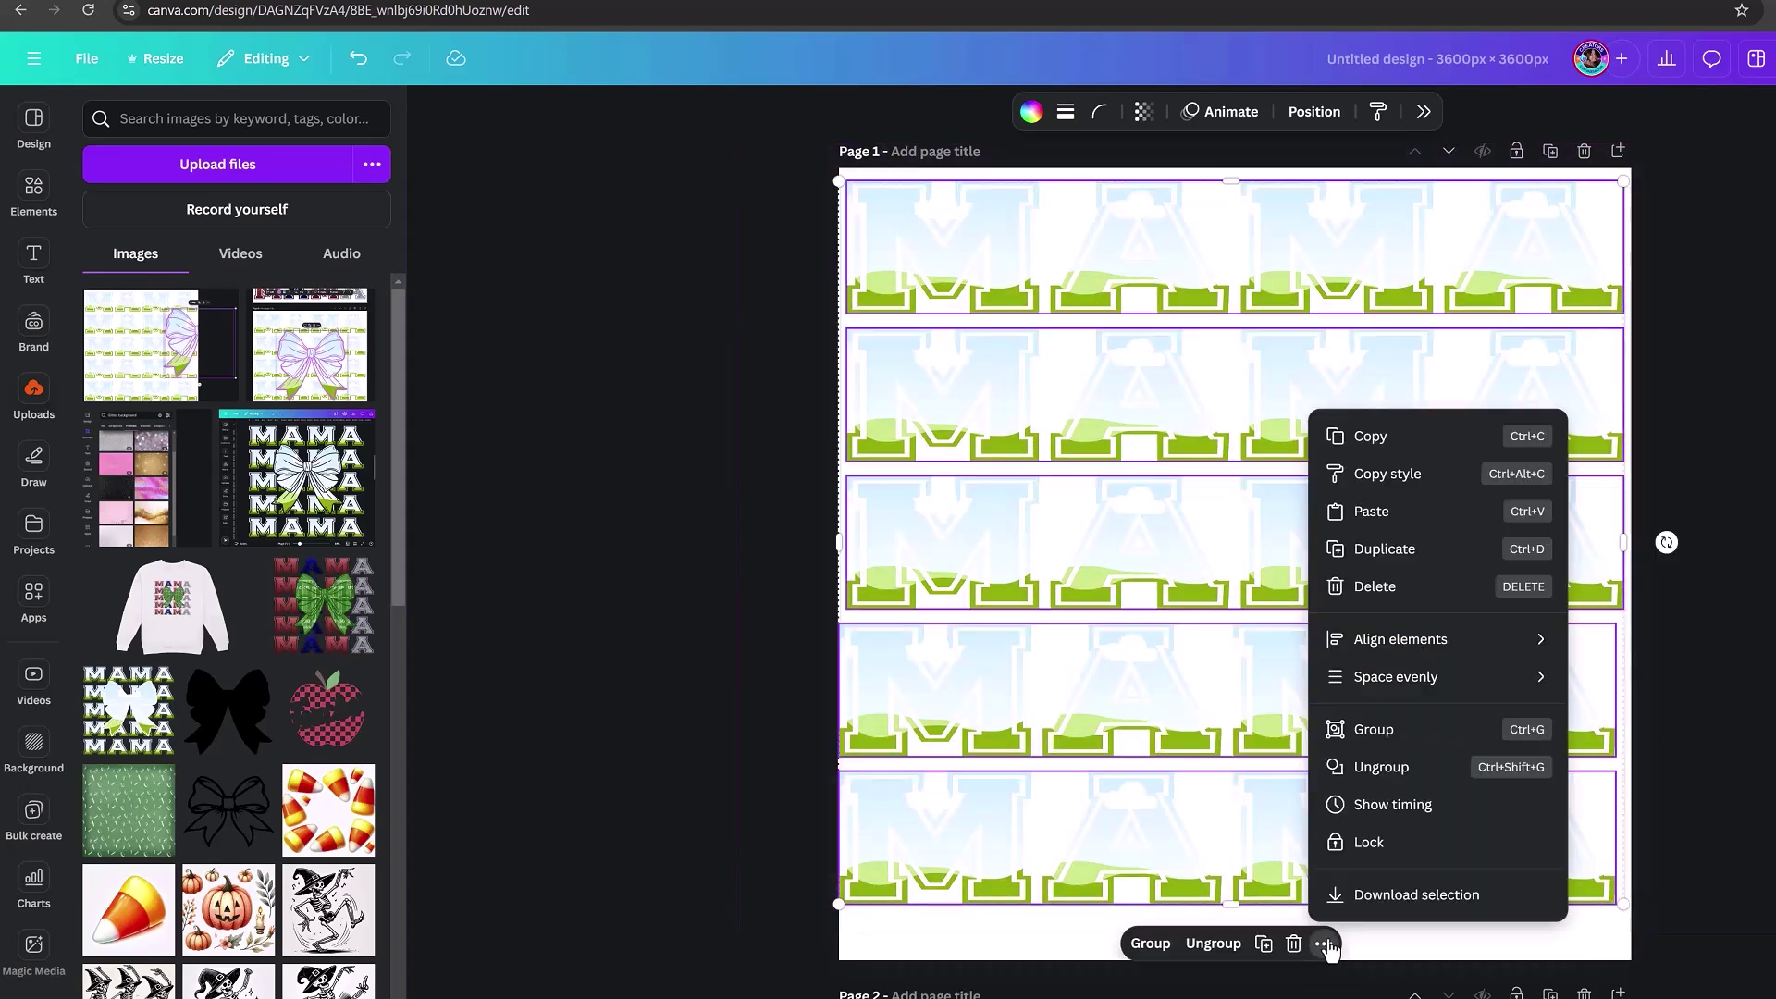
{"action": "mouse_move", "coordinate": [1413, 646]}
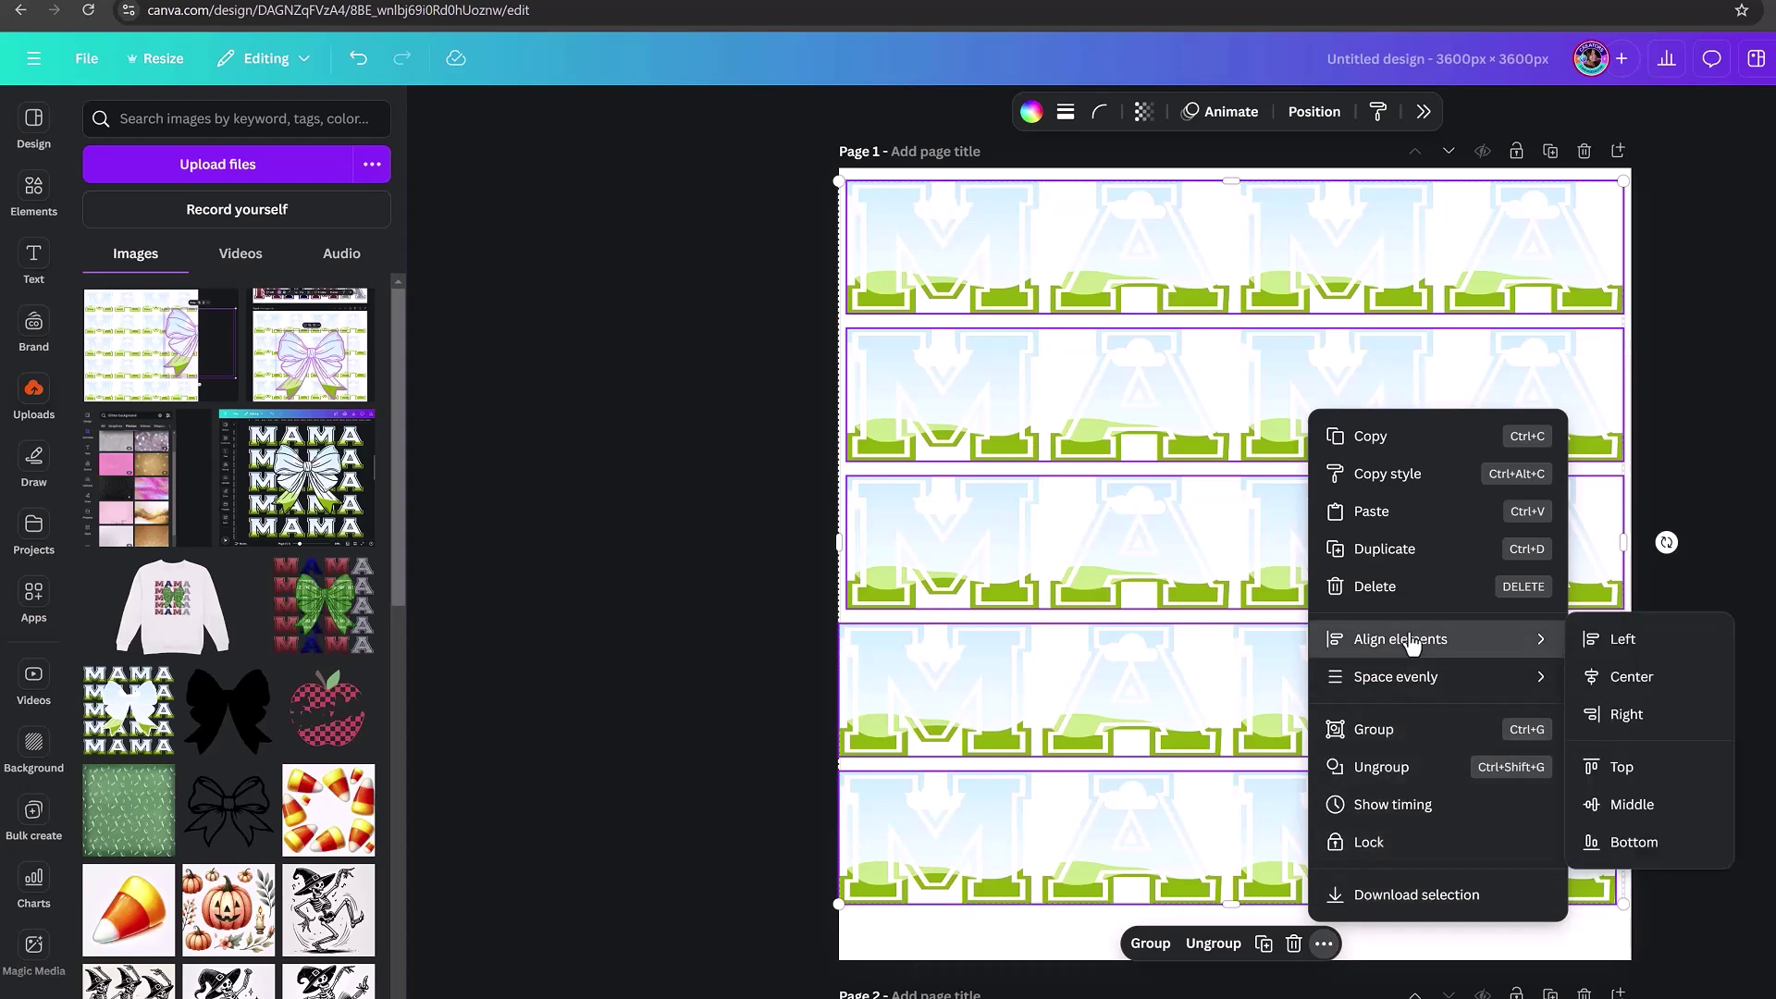
{"action": "mouse_move", "coordinate": [1435, 682]}
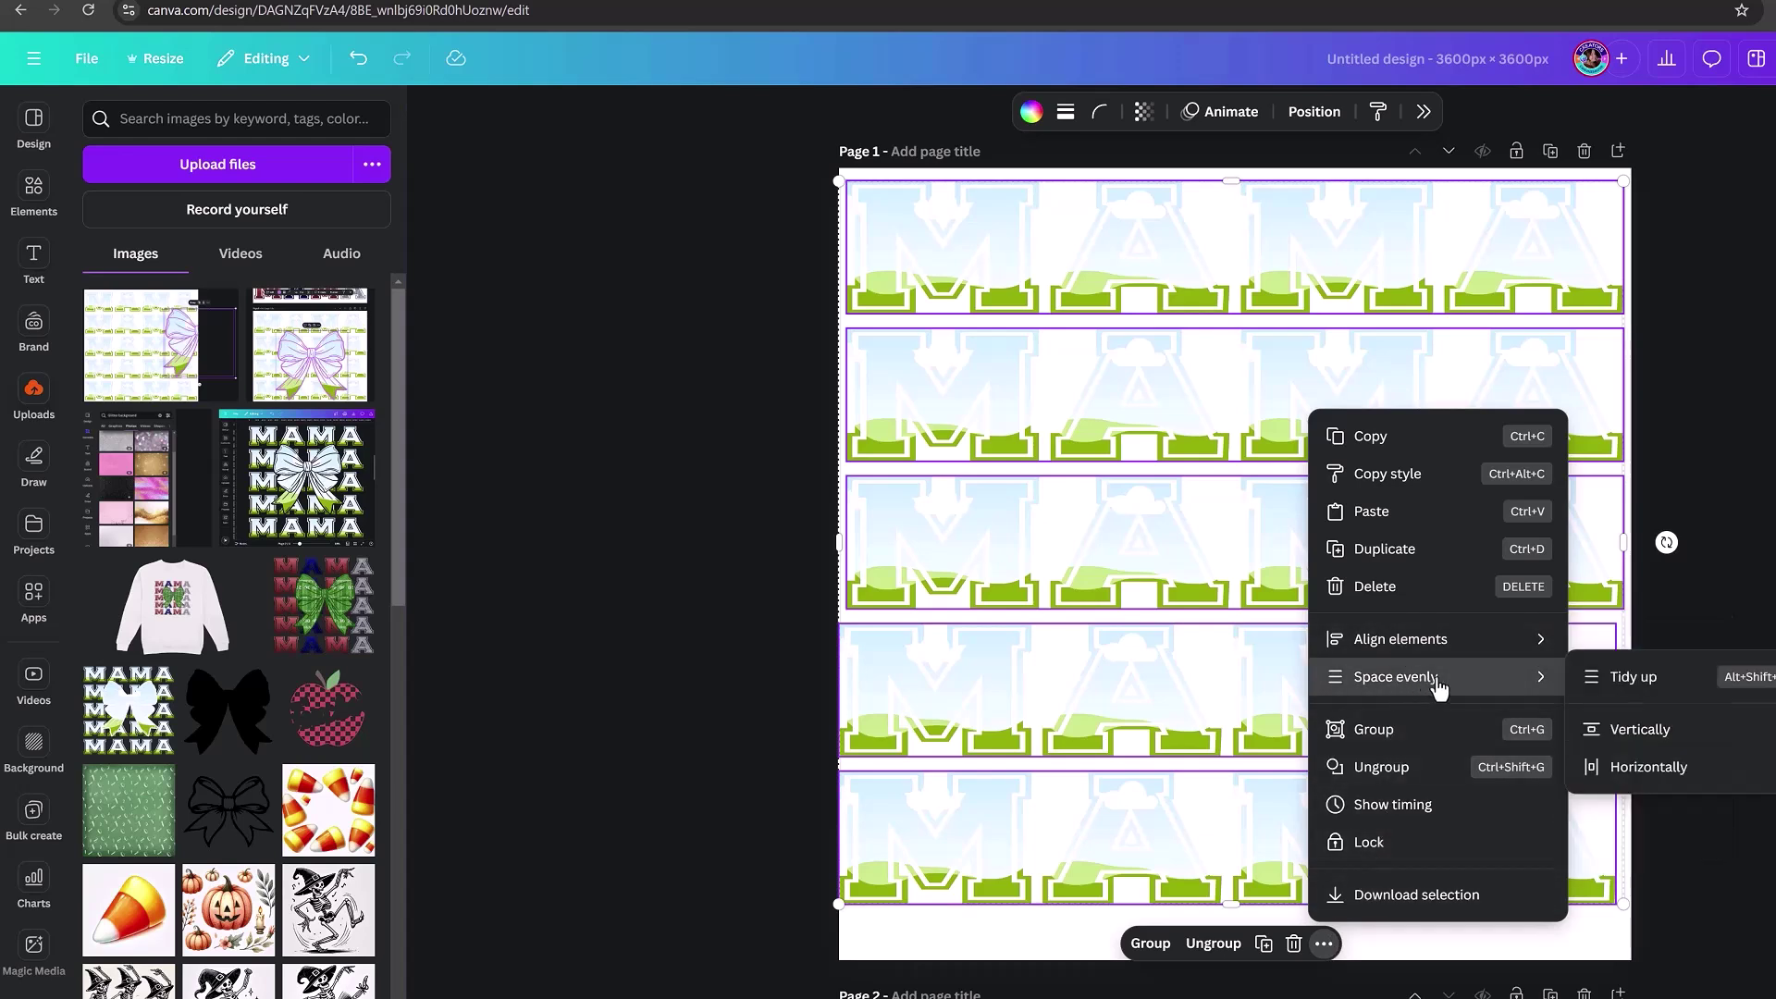
{"action": "left_click", "coordinate": [1637, 678]}
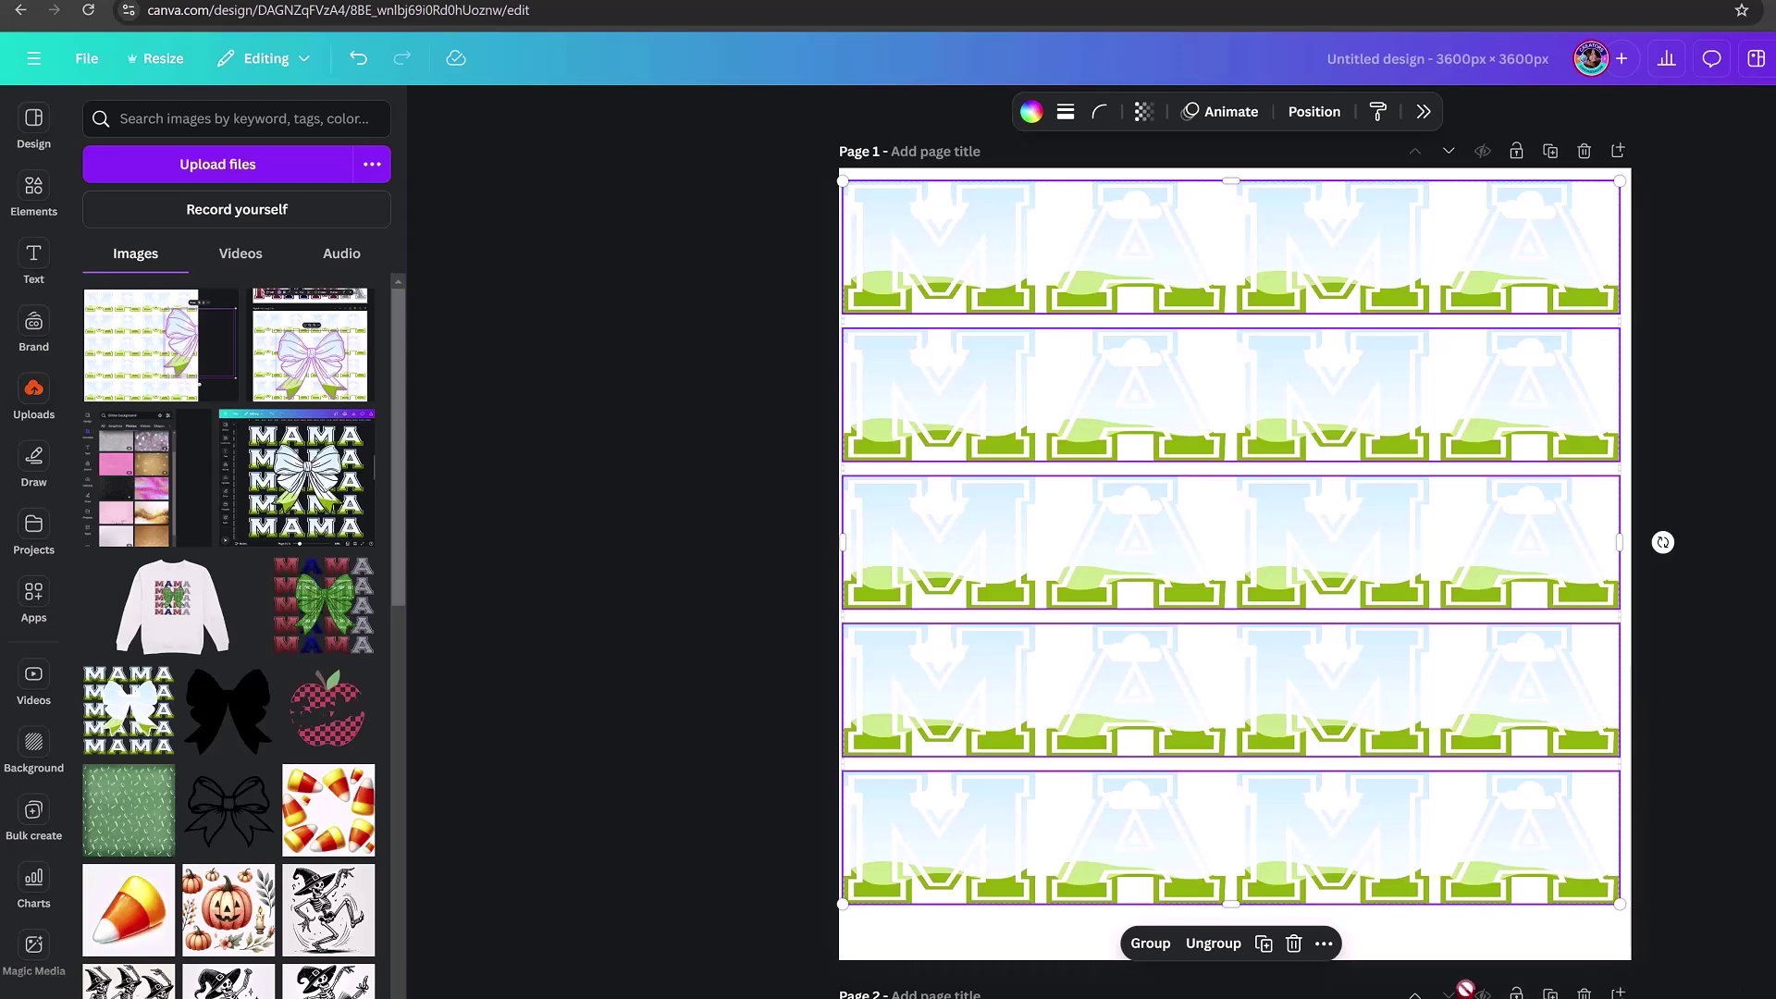
{"action": "left_click", "coordinate": [1663, 700]}
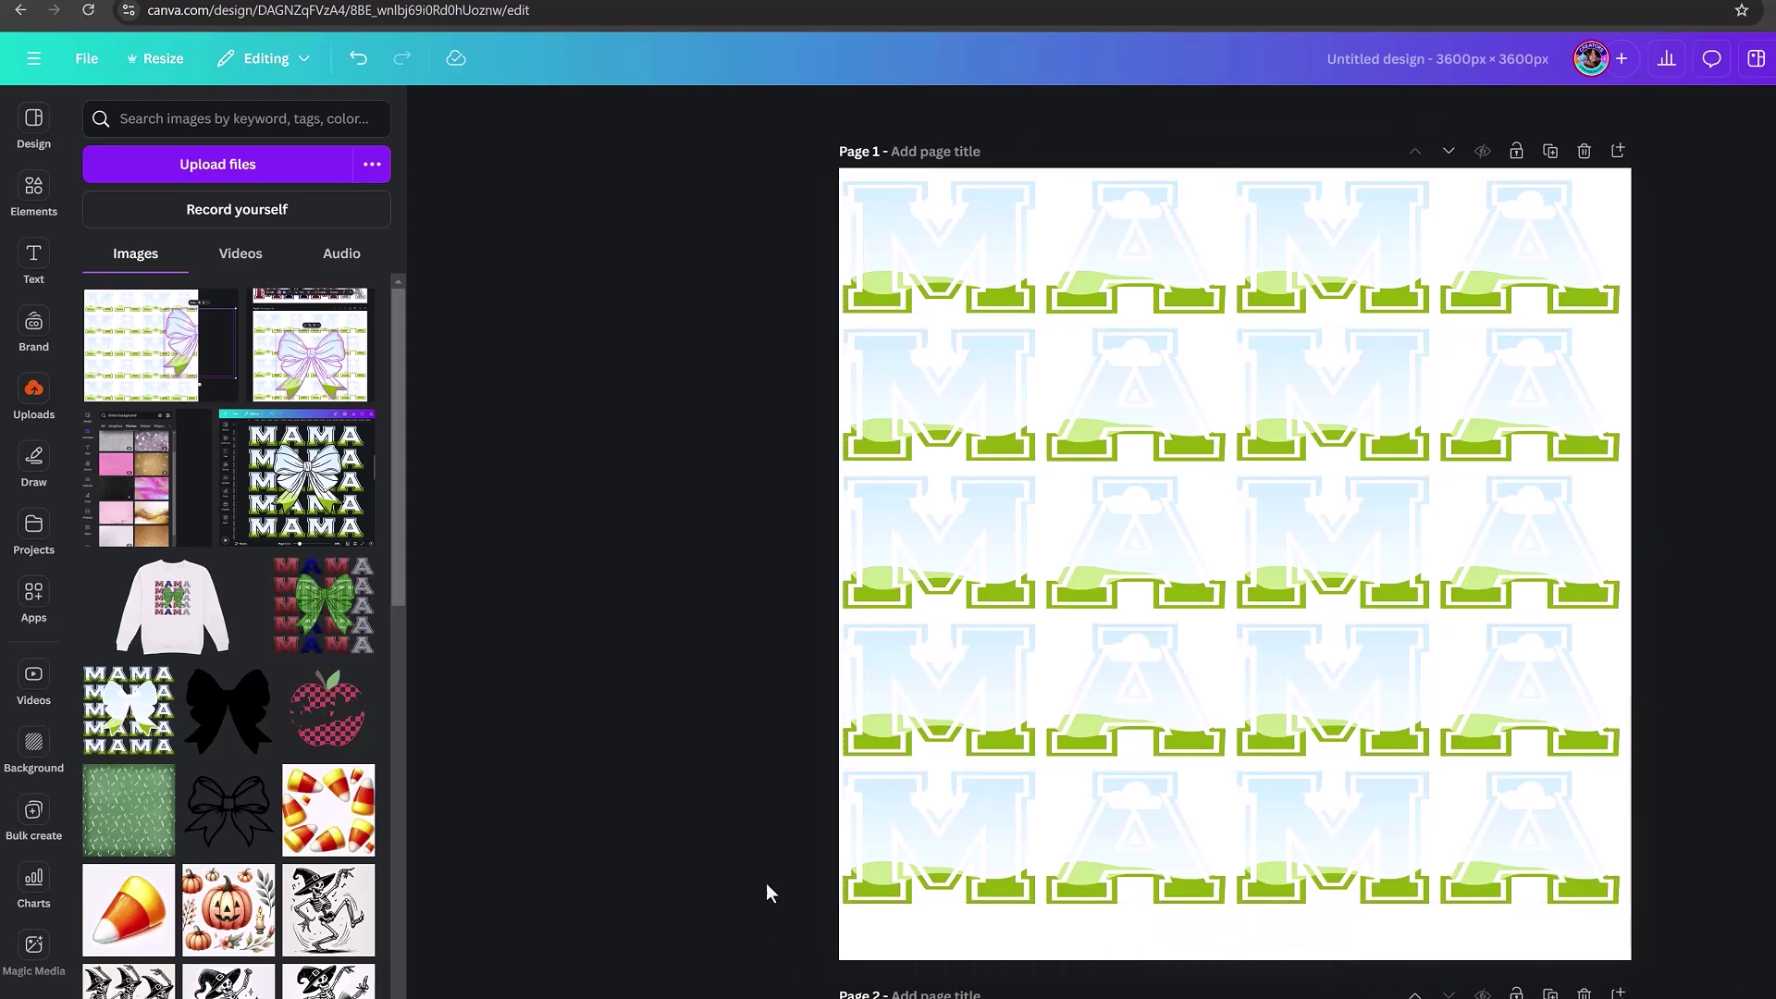
- Centre the five-row MAMA grid vertically on Page 1
{"action": "left_click_drag", "start_coordinate": [737, 132], "coordinate": [1775, 932]}
{"action": "left_click_drag", "start_coordinate": [1290, 675], "coordinate": [1293, 696]}
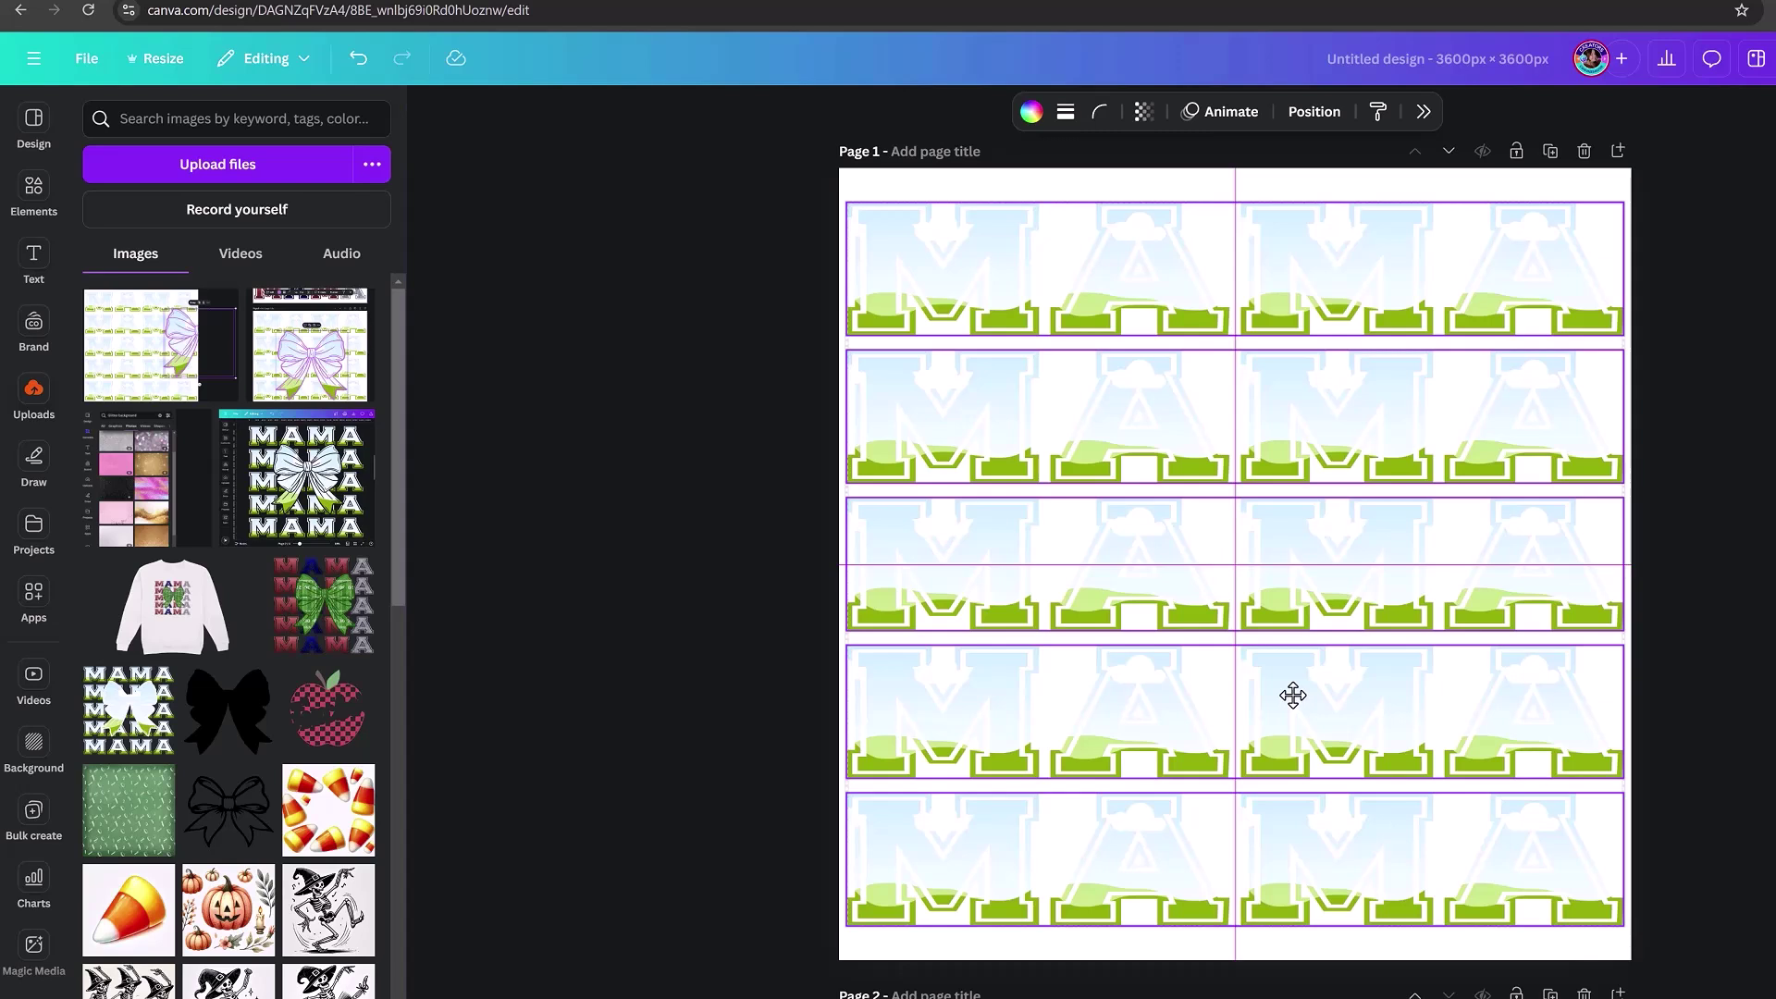
{"action": "left_click_drag", "start_coordinate": [1294, 695], "coordinate": [1293, 696]}
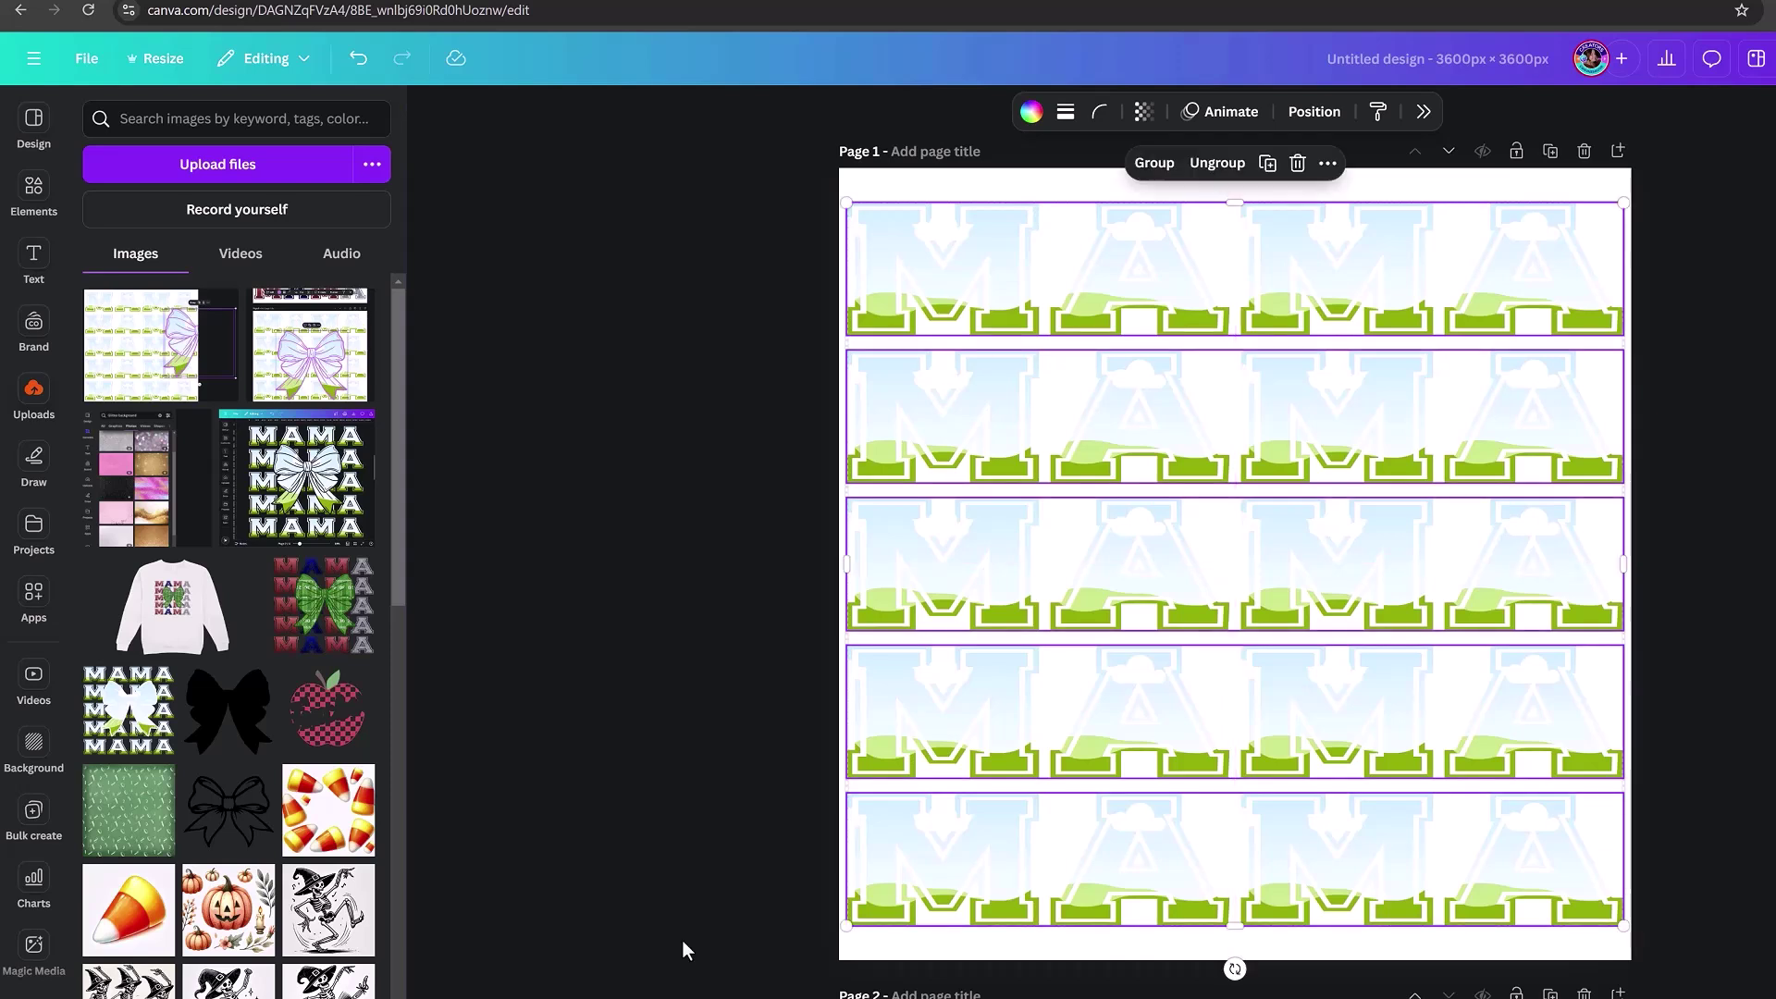
{"action": "left_click", "coordinate": [694, 902]}
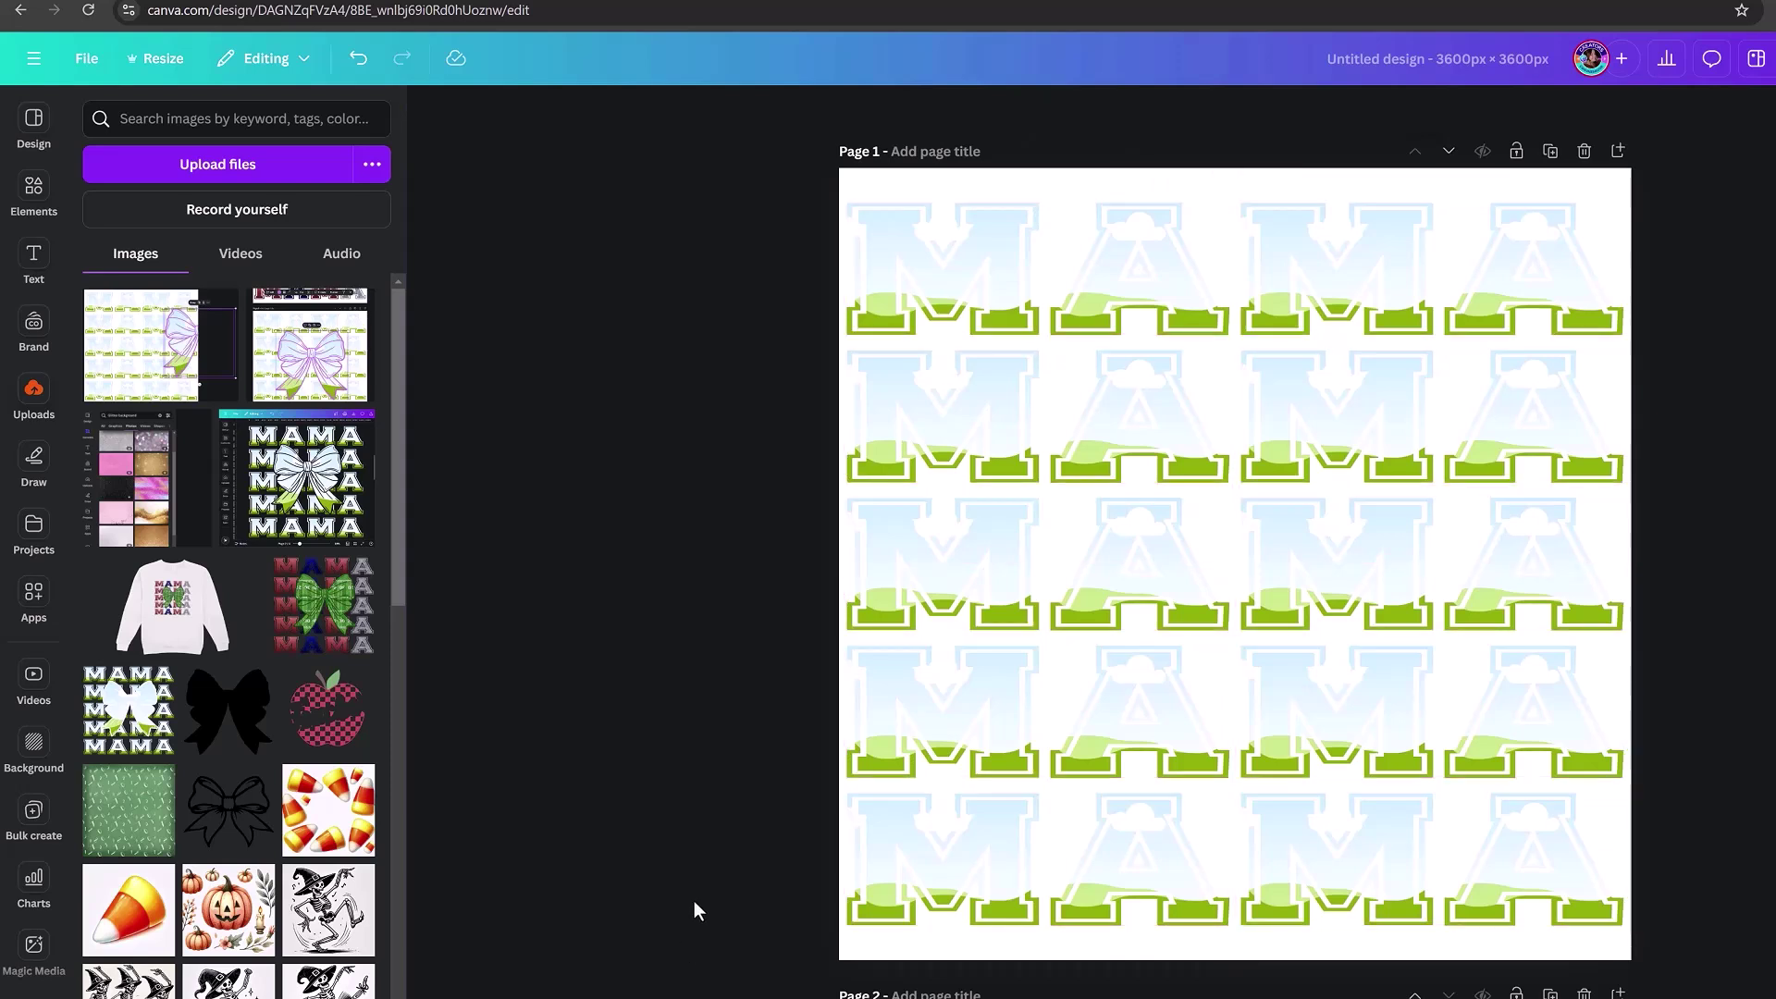
- Ungroup each of the five MAMA rows into separate letter tiles
{"action": "left_click", "coordinate": [1162, 884]}
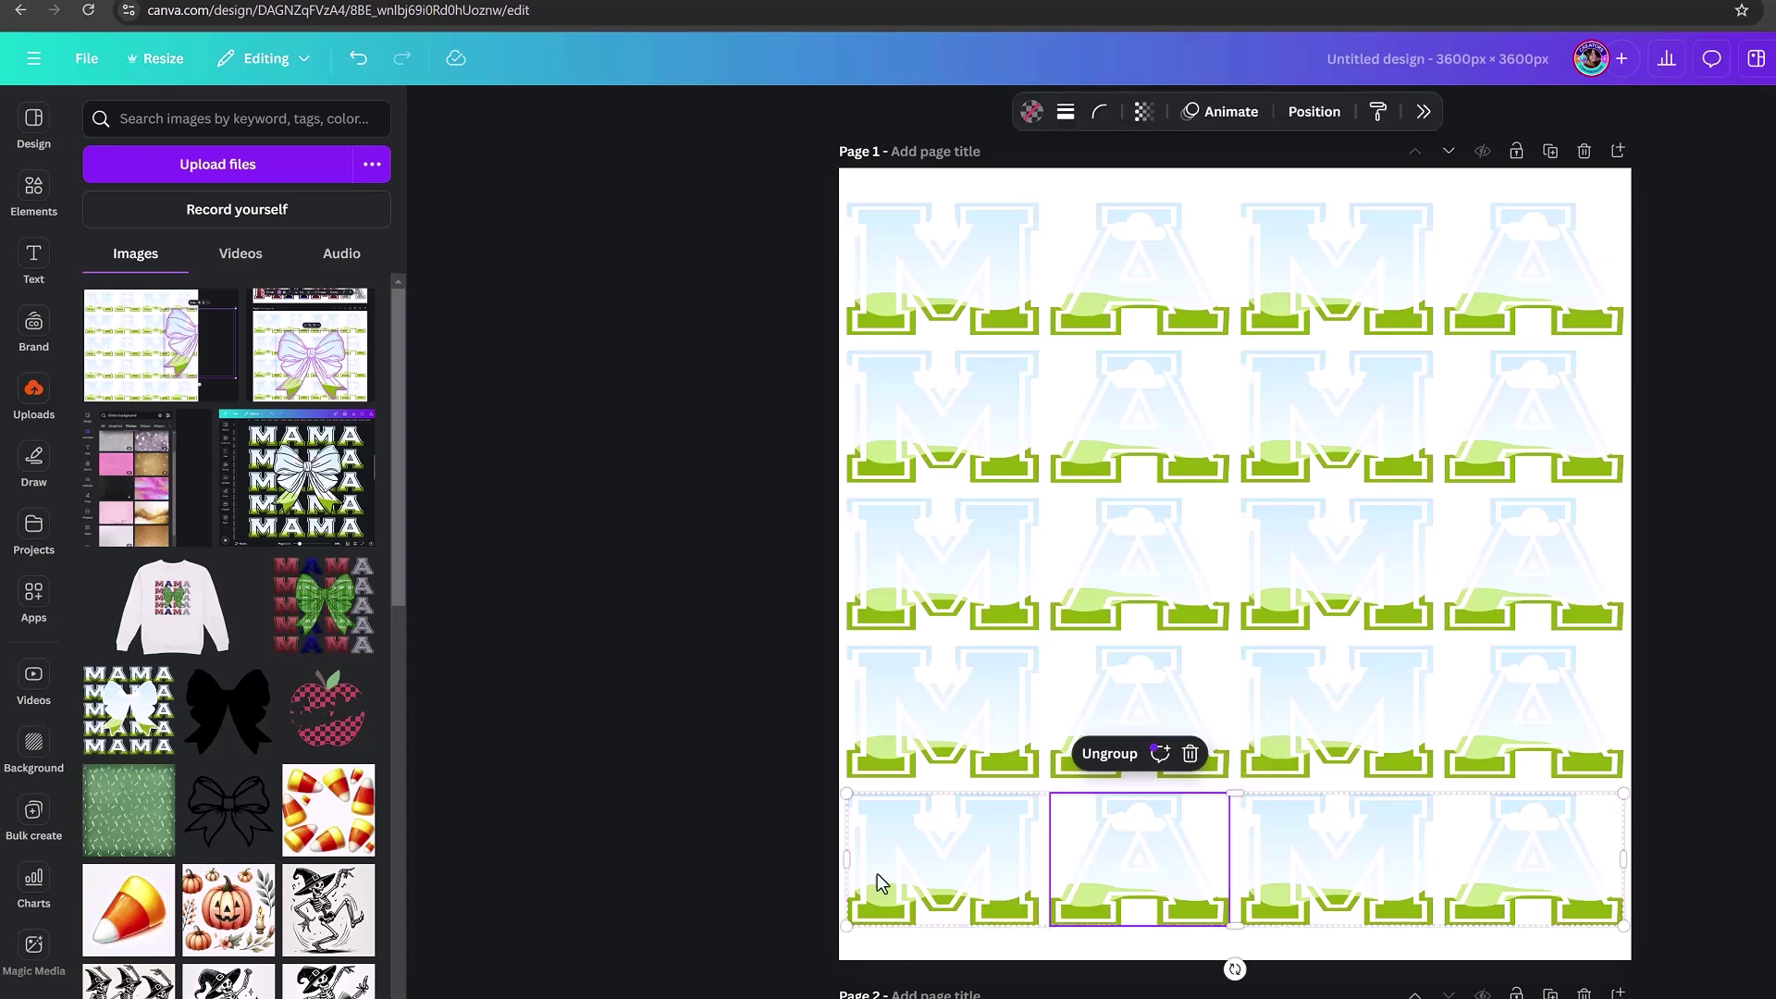
{"action": "left_click", "coordinate": [1109, 755]}
{"action": "left_click", "coordinate": [1107, 751]}
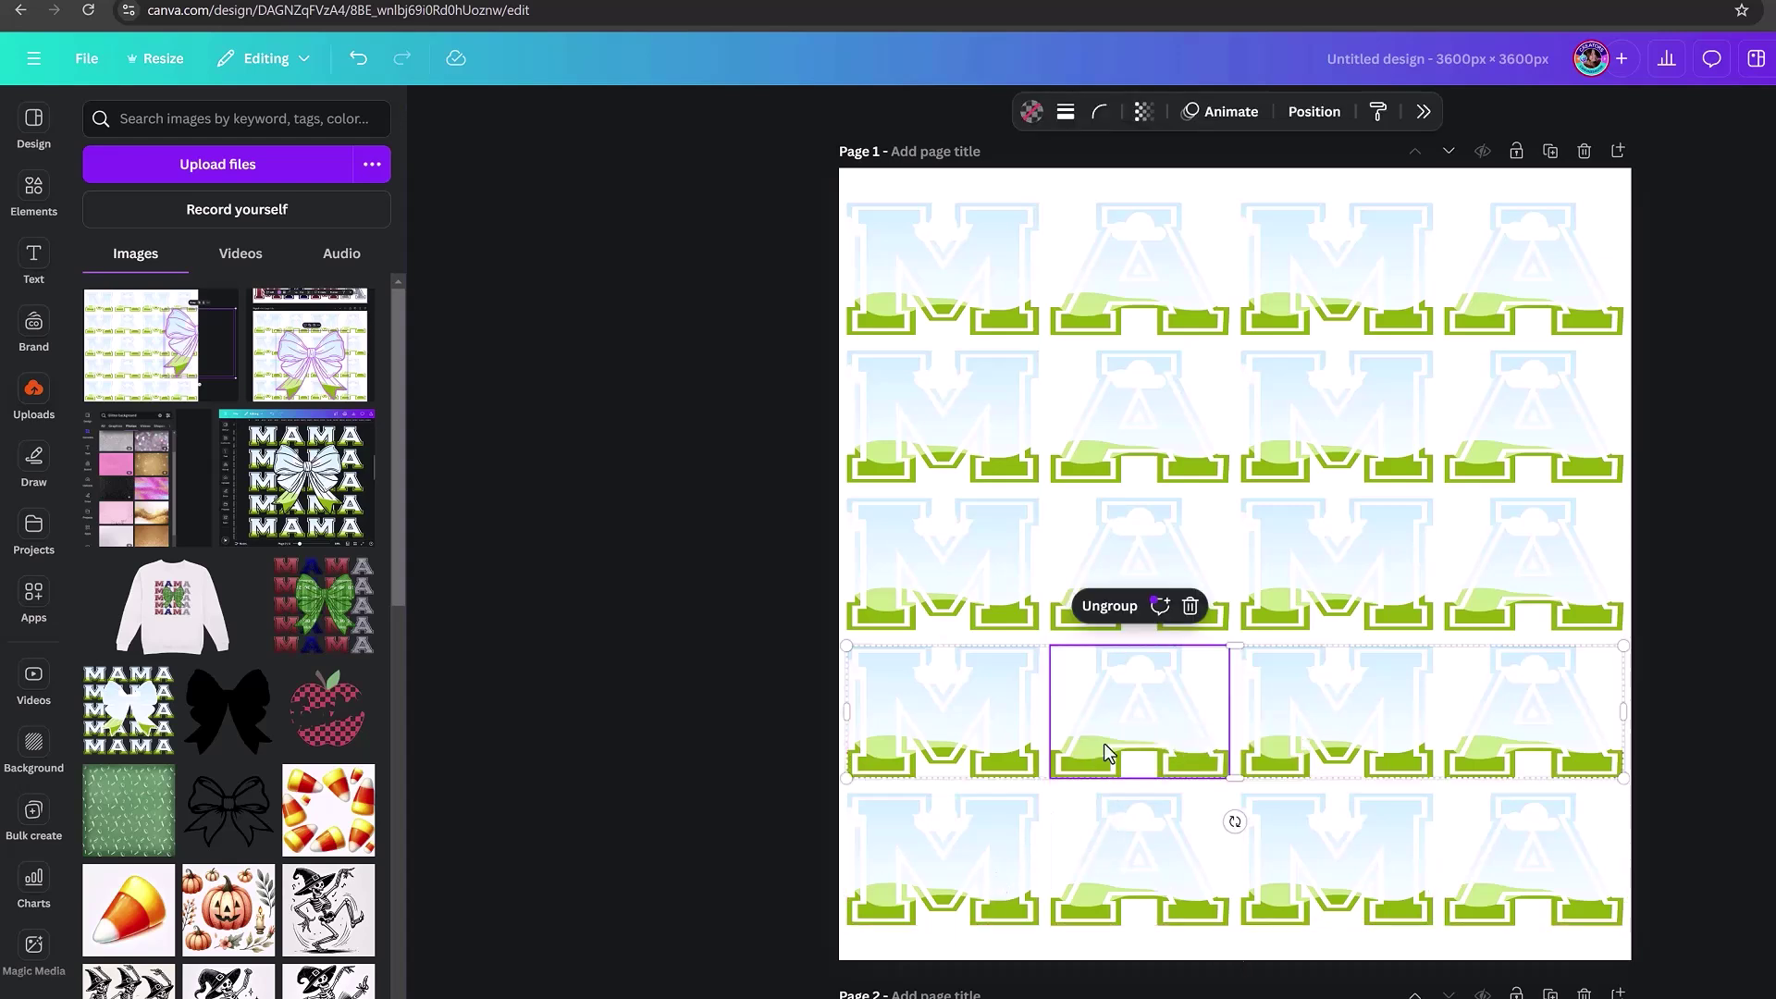
{"action": "left_click", "coordinate": [1110, 606]}
{"action": "left_click", "coordinate": [1129, 570]}
{"action": "left_click", "coordinate": [1125, 407]}
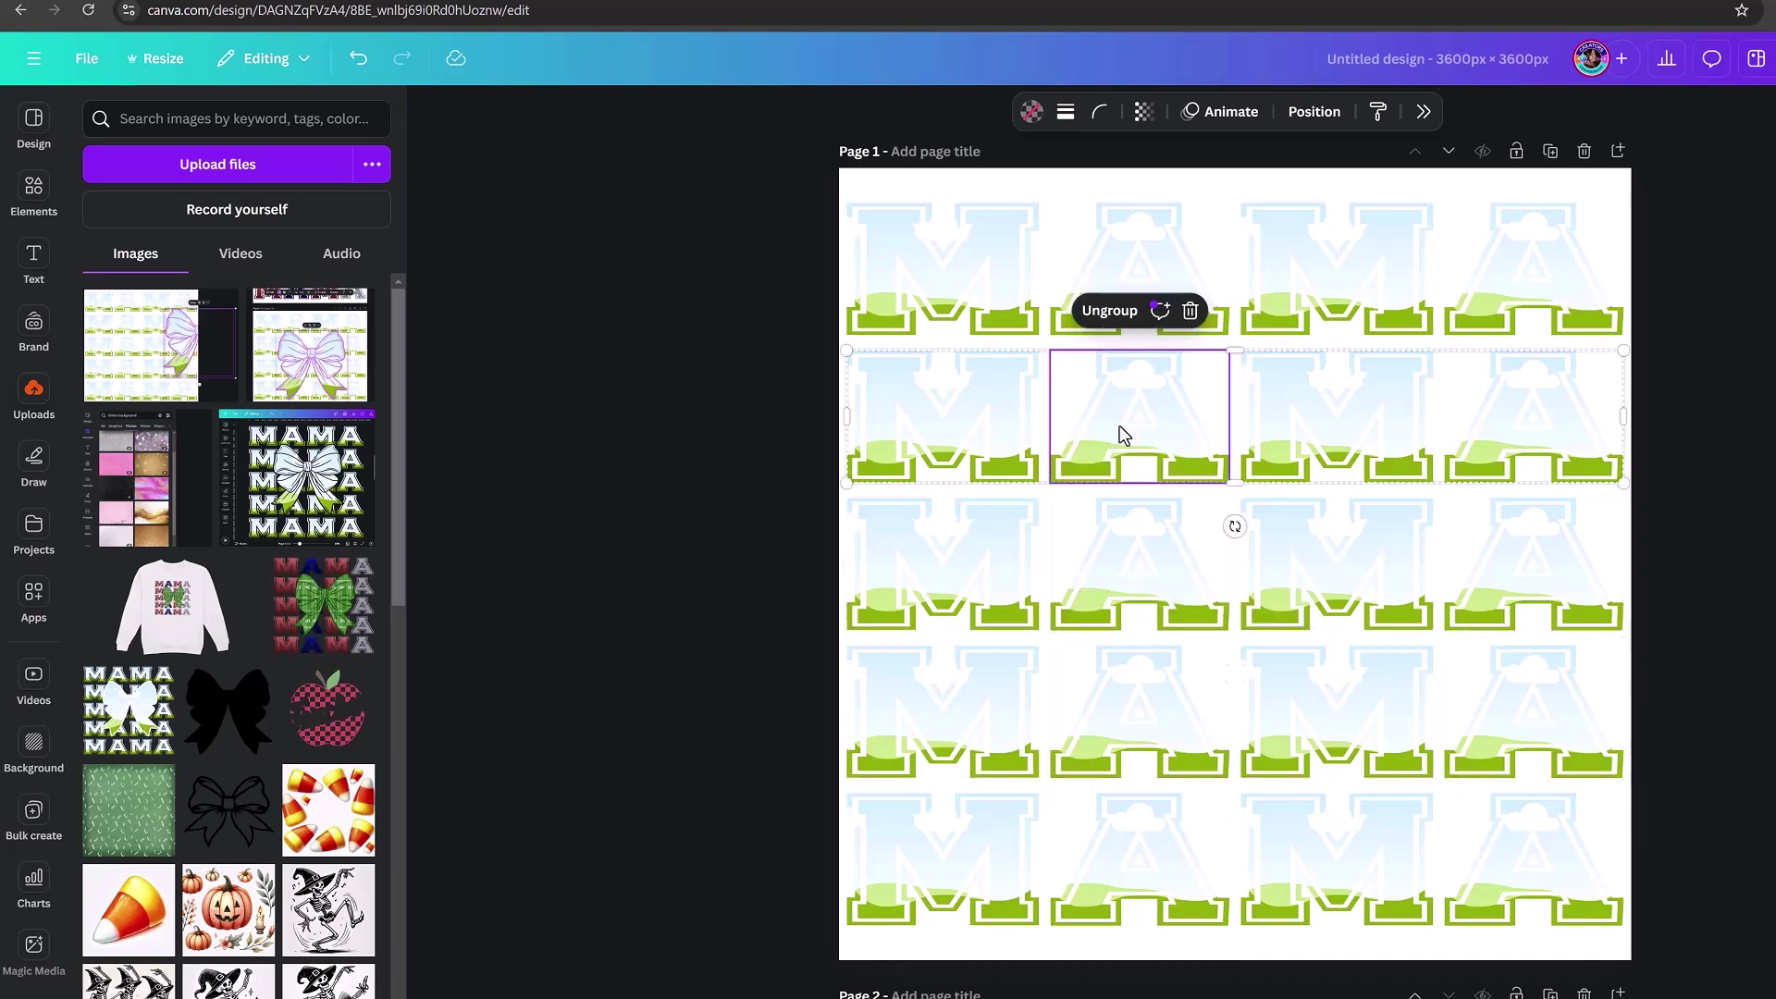
{"action": "left_click", "coordinate": [1109, 311]}
{"action": "left_click", "coordinate": [1124, 274]}
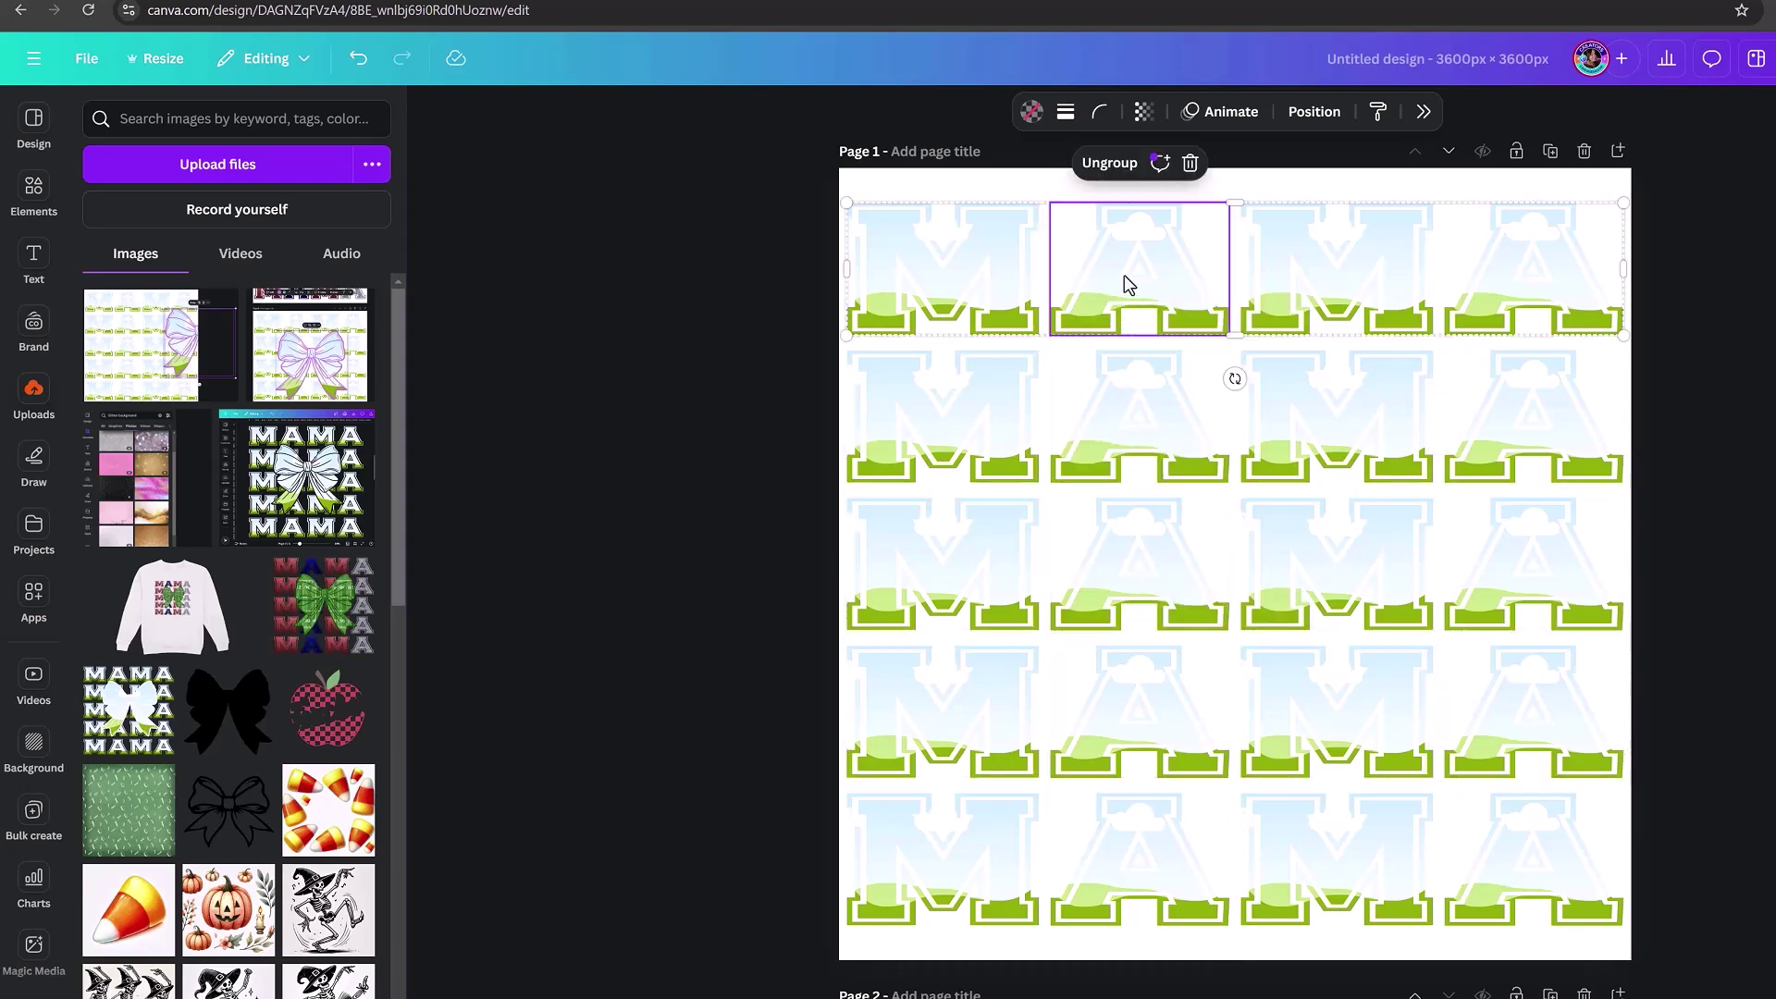
{"action": "left_click", "coordinate": [1110, 162]}
- Centre the black bow on Page 2
{"action": "left_click", "coordinate": [645, 658]}
{"action": "scroll", "coordinate": [642, 650], "scroll_direction": "down", "scroll_amount": 6}
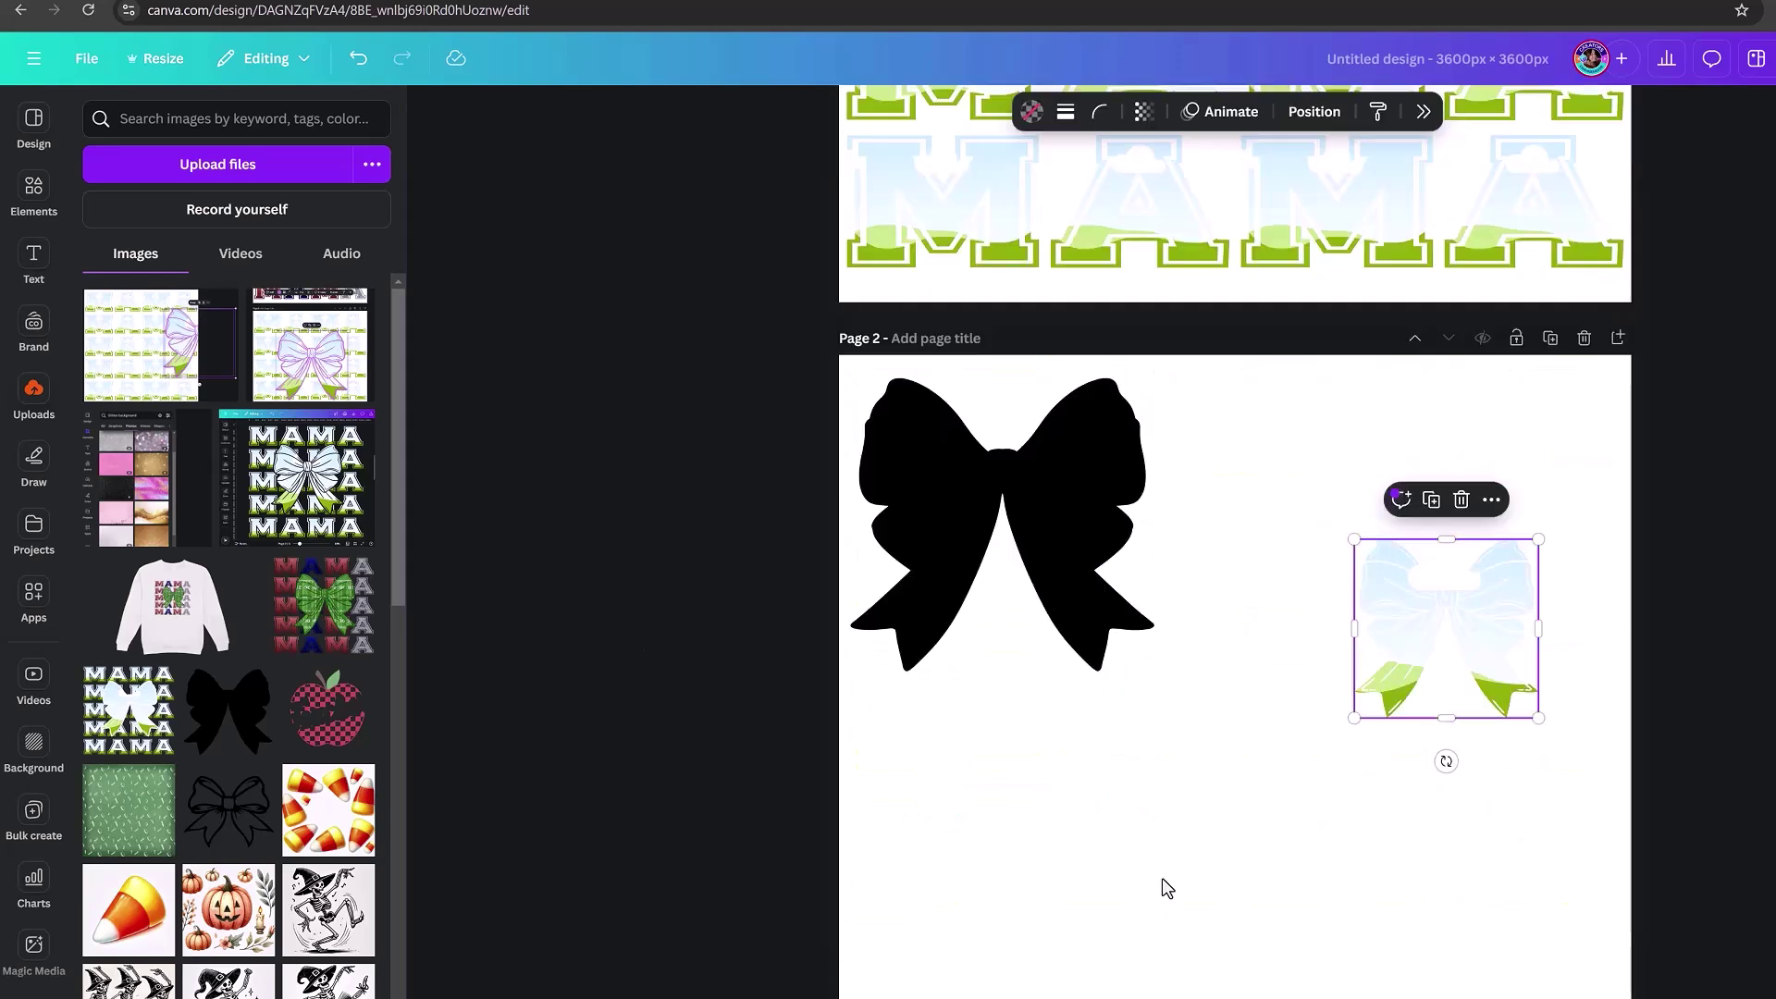
{"action": "left_click", "coordinate": [1071, 506]}
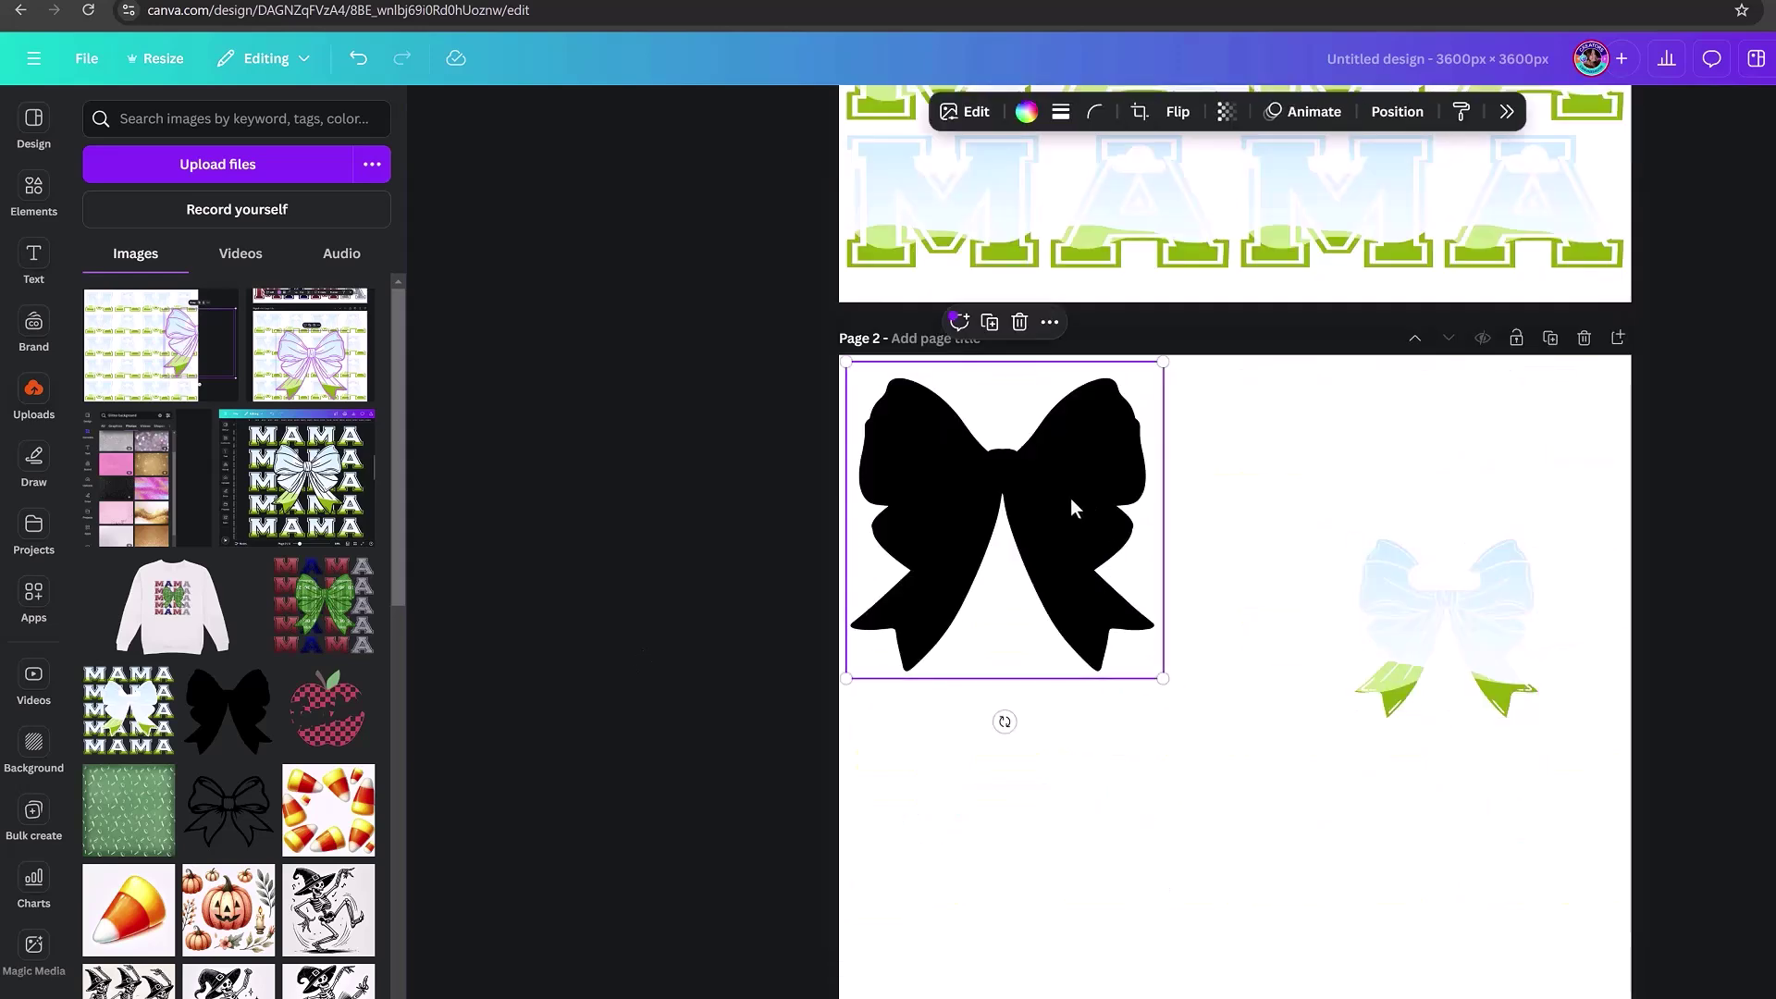
{"action": "left_click_drag", "start_coordinate": [1071, 505], "coordinate": [1233, 709]}
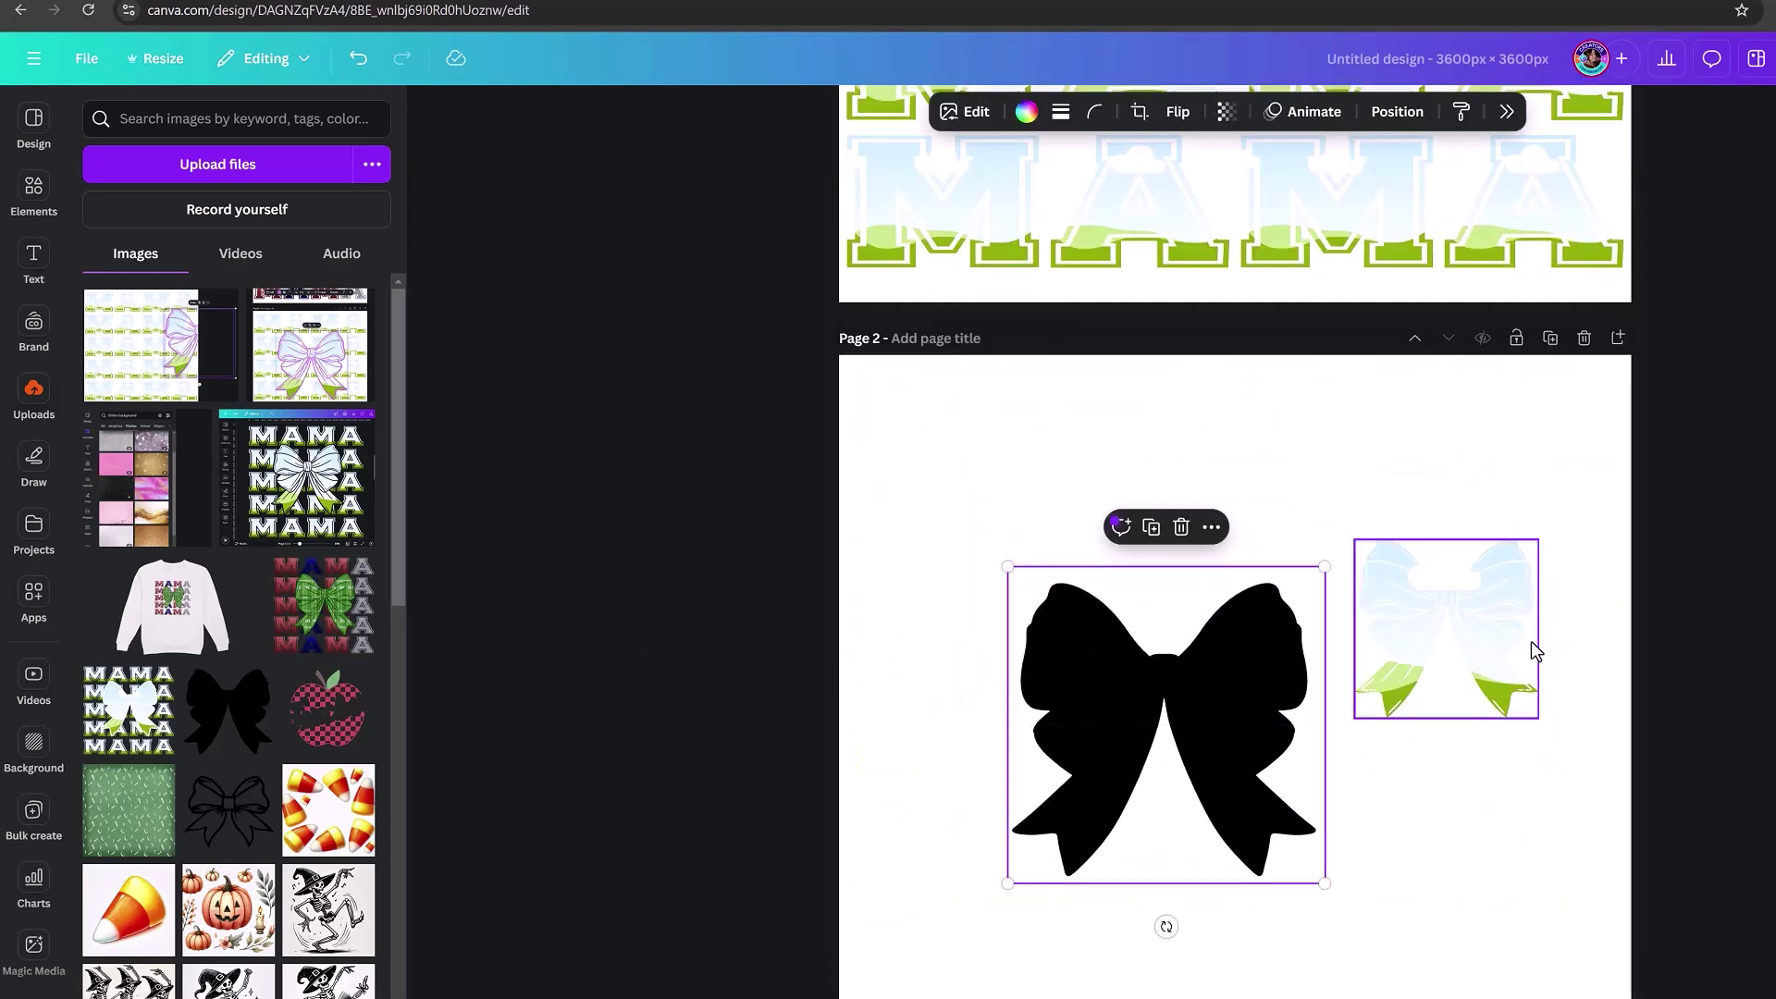
- Move the light bow onto Page 1's grid and fill it with green glitter
{"action": "left_click_drag", "start_coordinate": [1500, 631], "coordinate": [1462, 619]}
{"action": "scroll", "coordinate": [1459, 630], "scroll_direction": "up", "scroll_amount": 7}
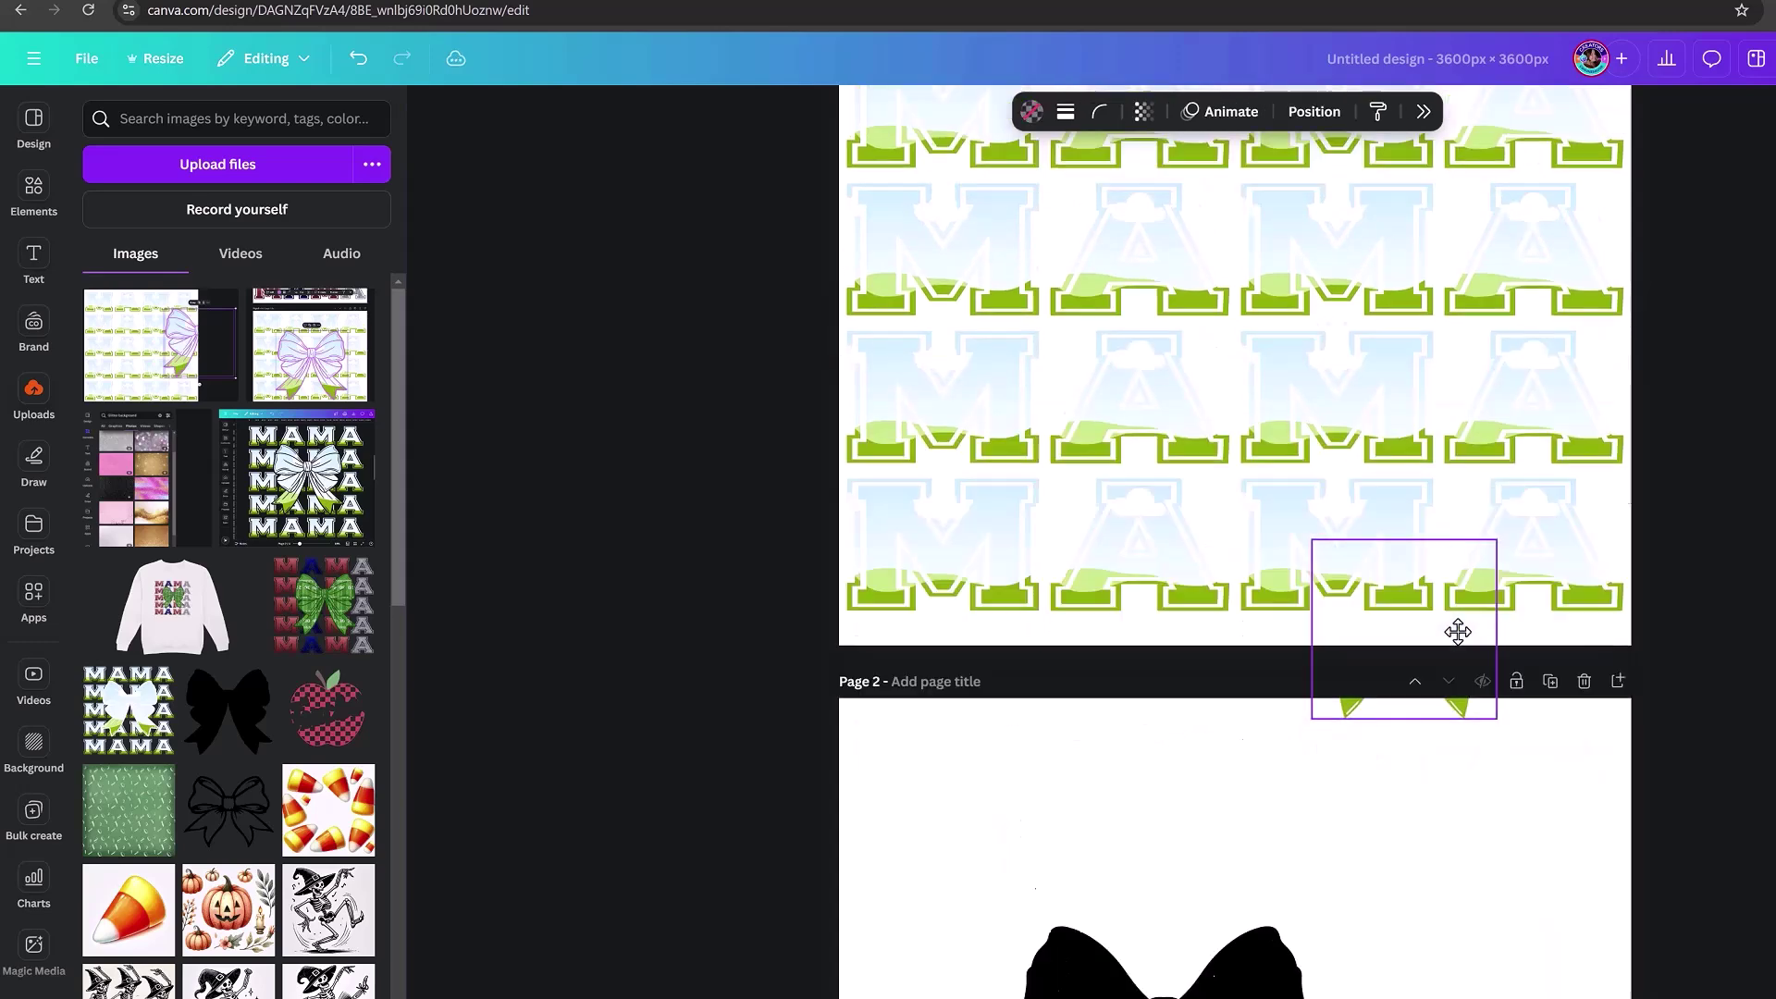
{"action": "left_click_drag", "start_coordinate": [1262, 652], "coordinate": [1277, 528]}
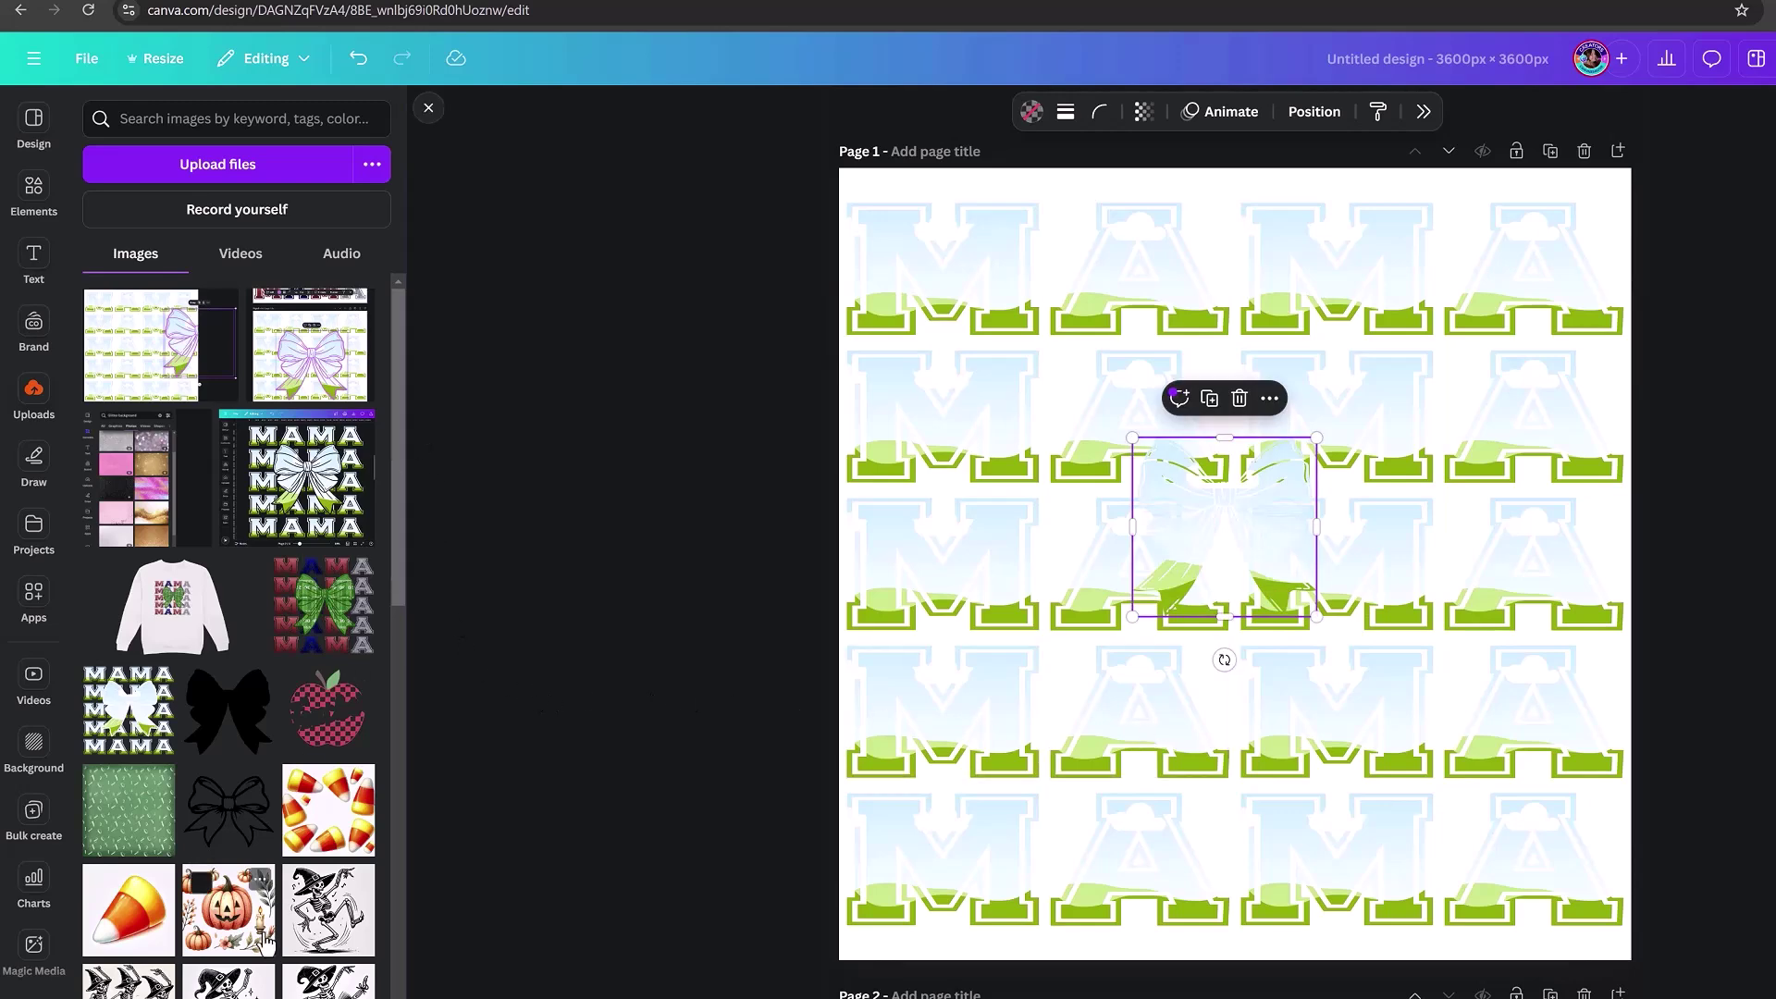
{"action": "scroll", "coordinate": [287, 661], "scroll_direction": "down", "scroll_amount": 15}
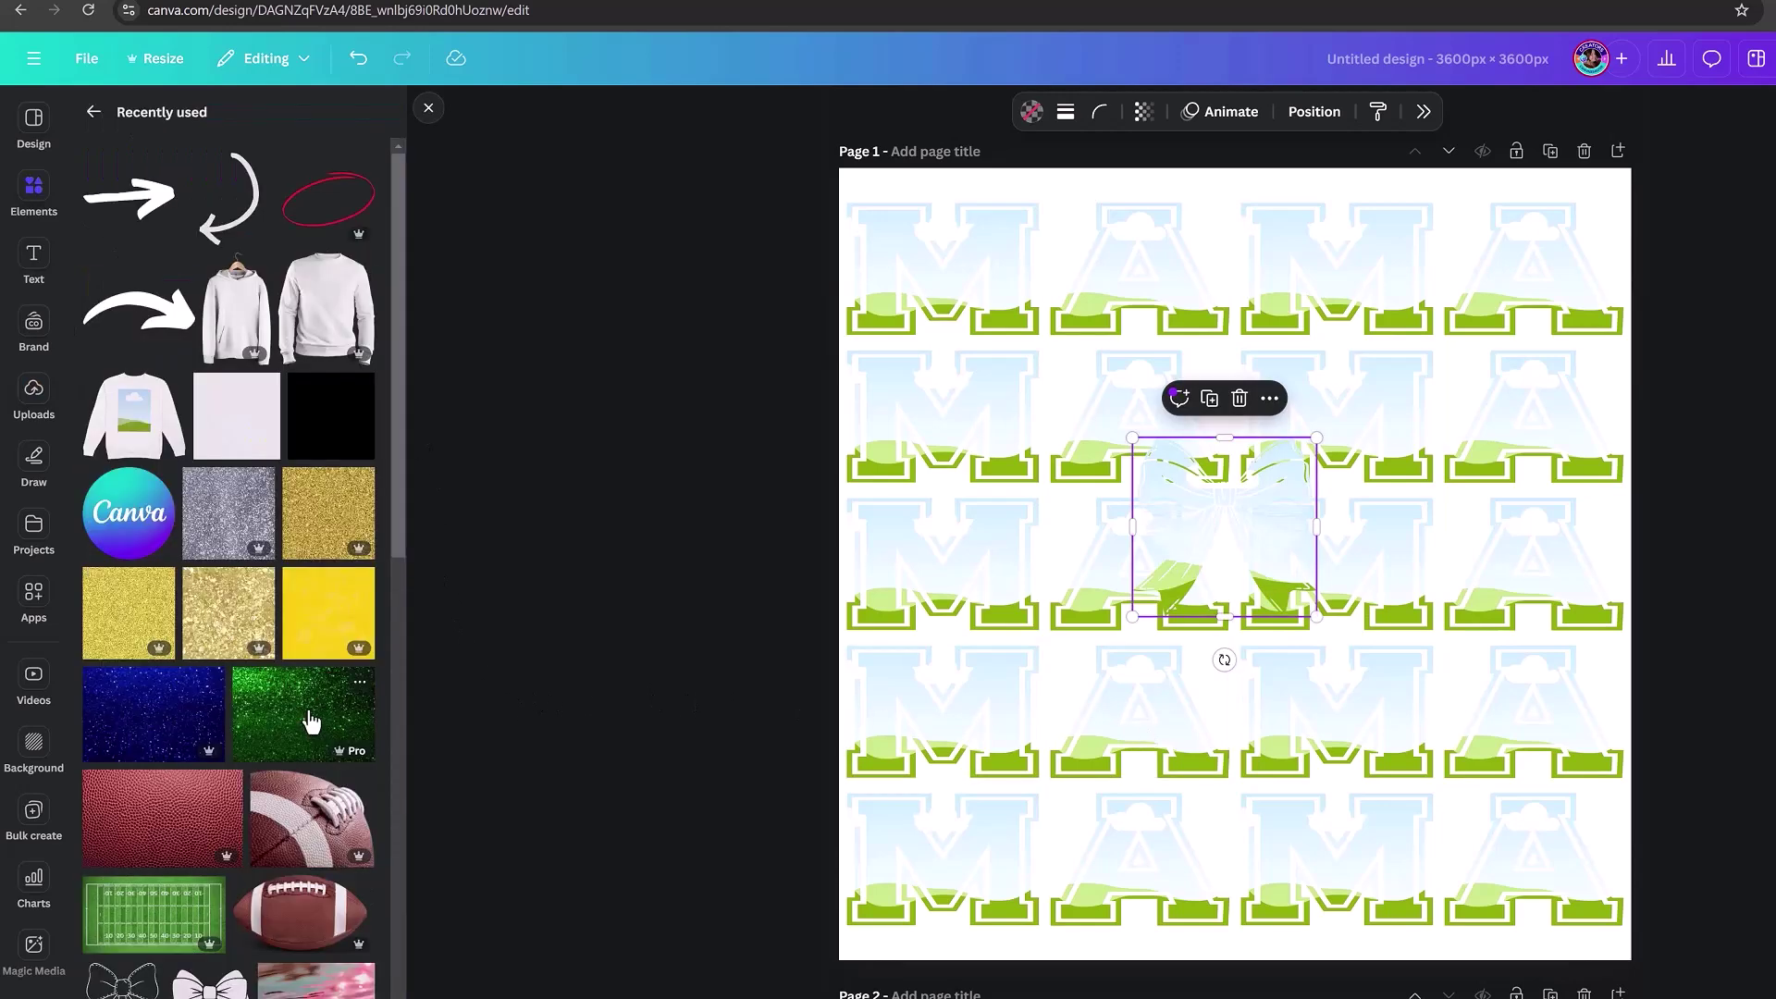
{"action": "left_click_drag", "start_coordinate": [310, 722], "coordinate": [1173, 494]}
{"action": "left_click", "coordinate": [694, 658]}
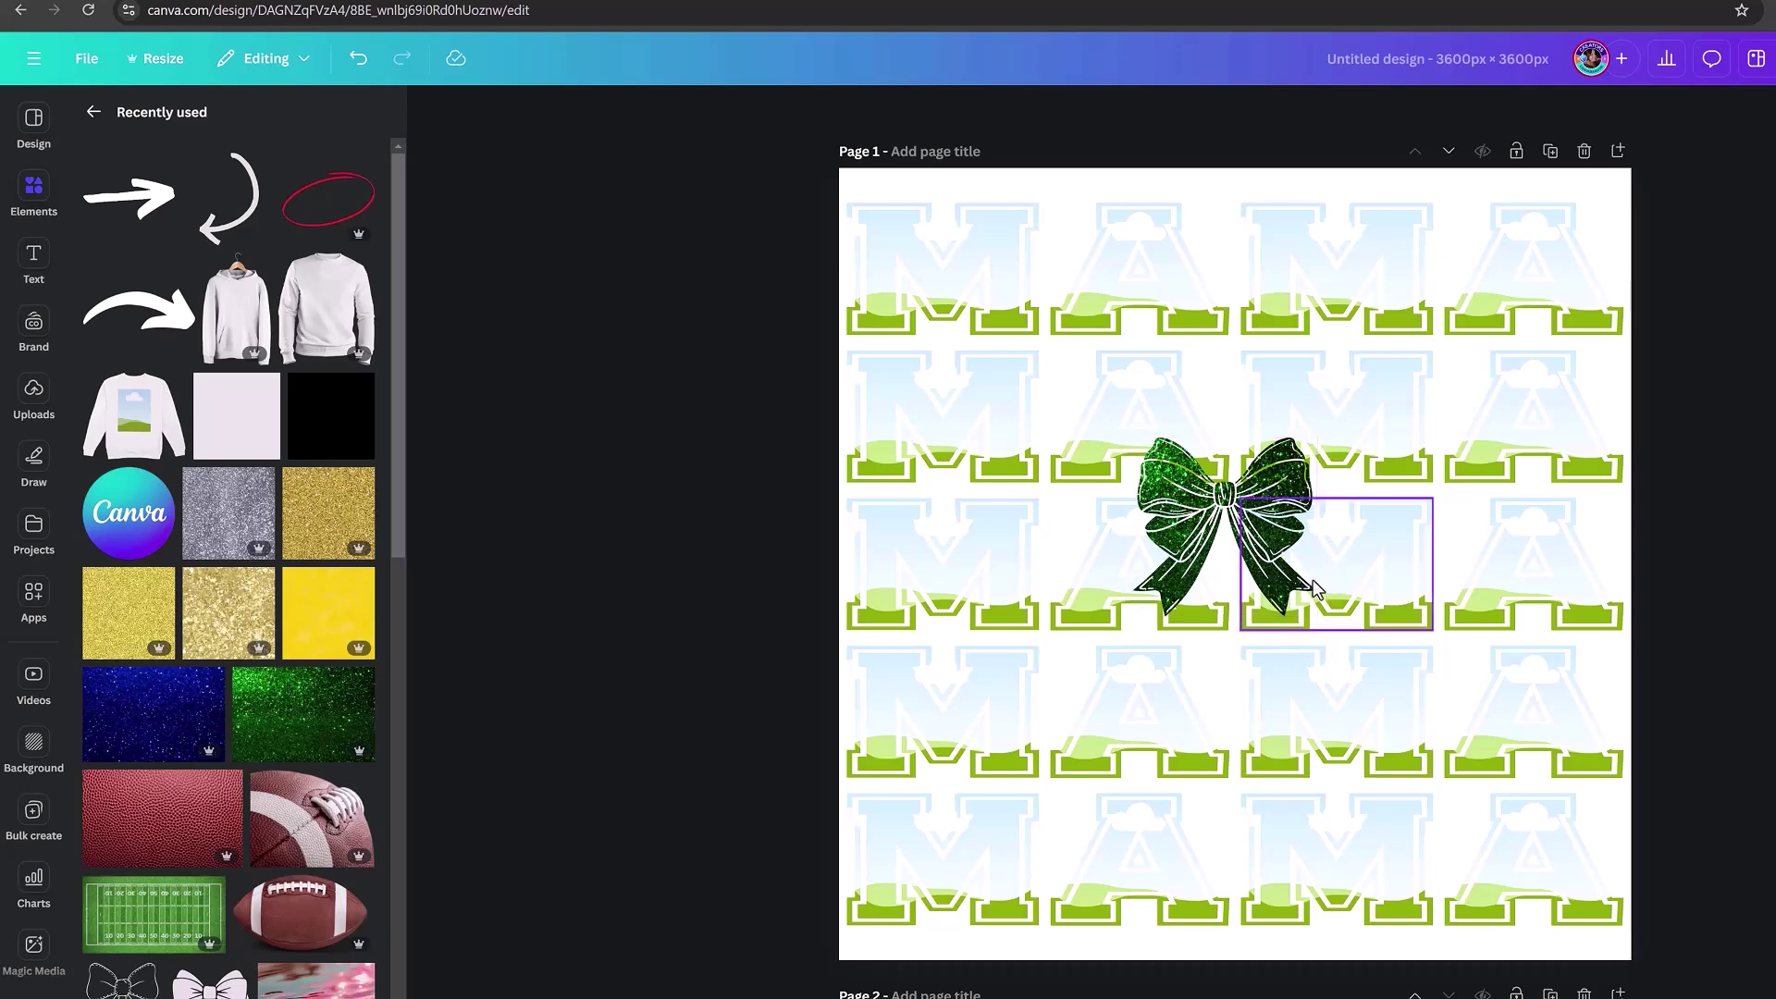
- Check the bow's glitter fill, then move the bow back down to Page 2
{"action": "left_click", "coordinate": [1155, 491]}
{"action": "double_click", "coordinate": [1154, 485]}
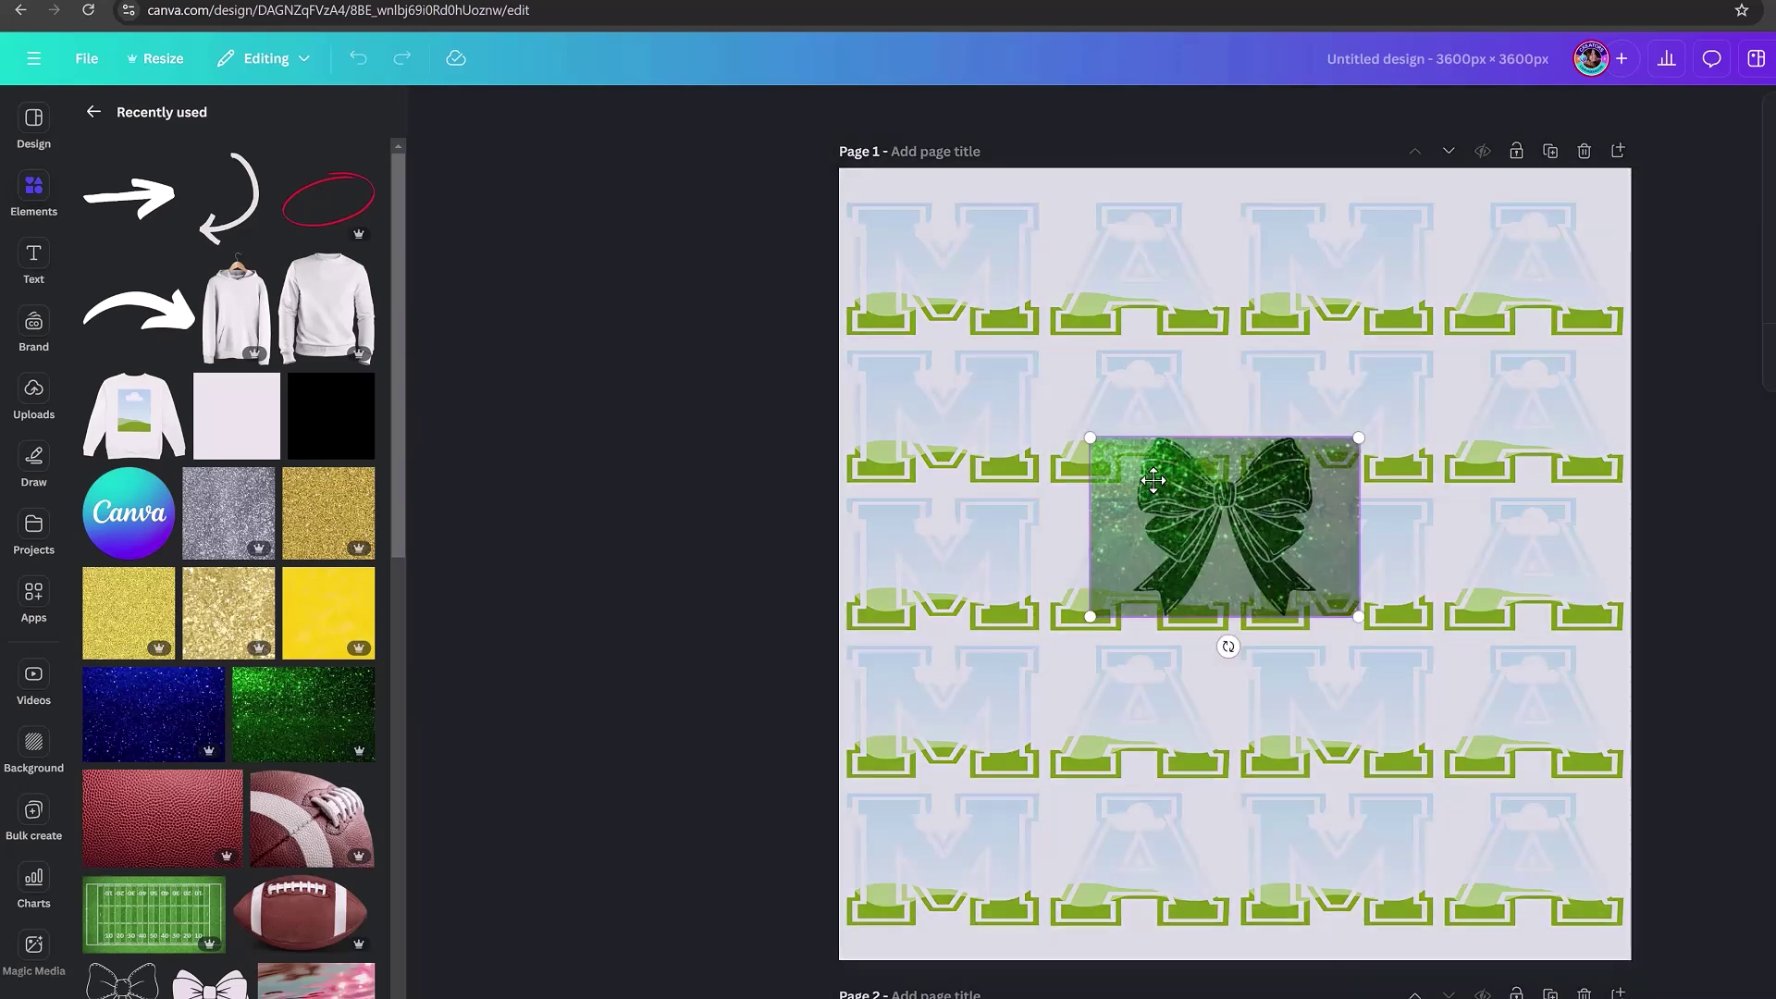
{"action": "key", "text": "Escape"}
{"action": "left_click_drag", "start_coordinate": [1213, 519], "coordinate": [1448, 560]}
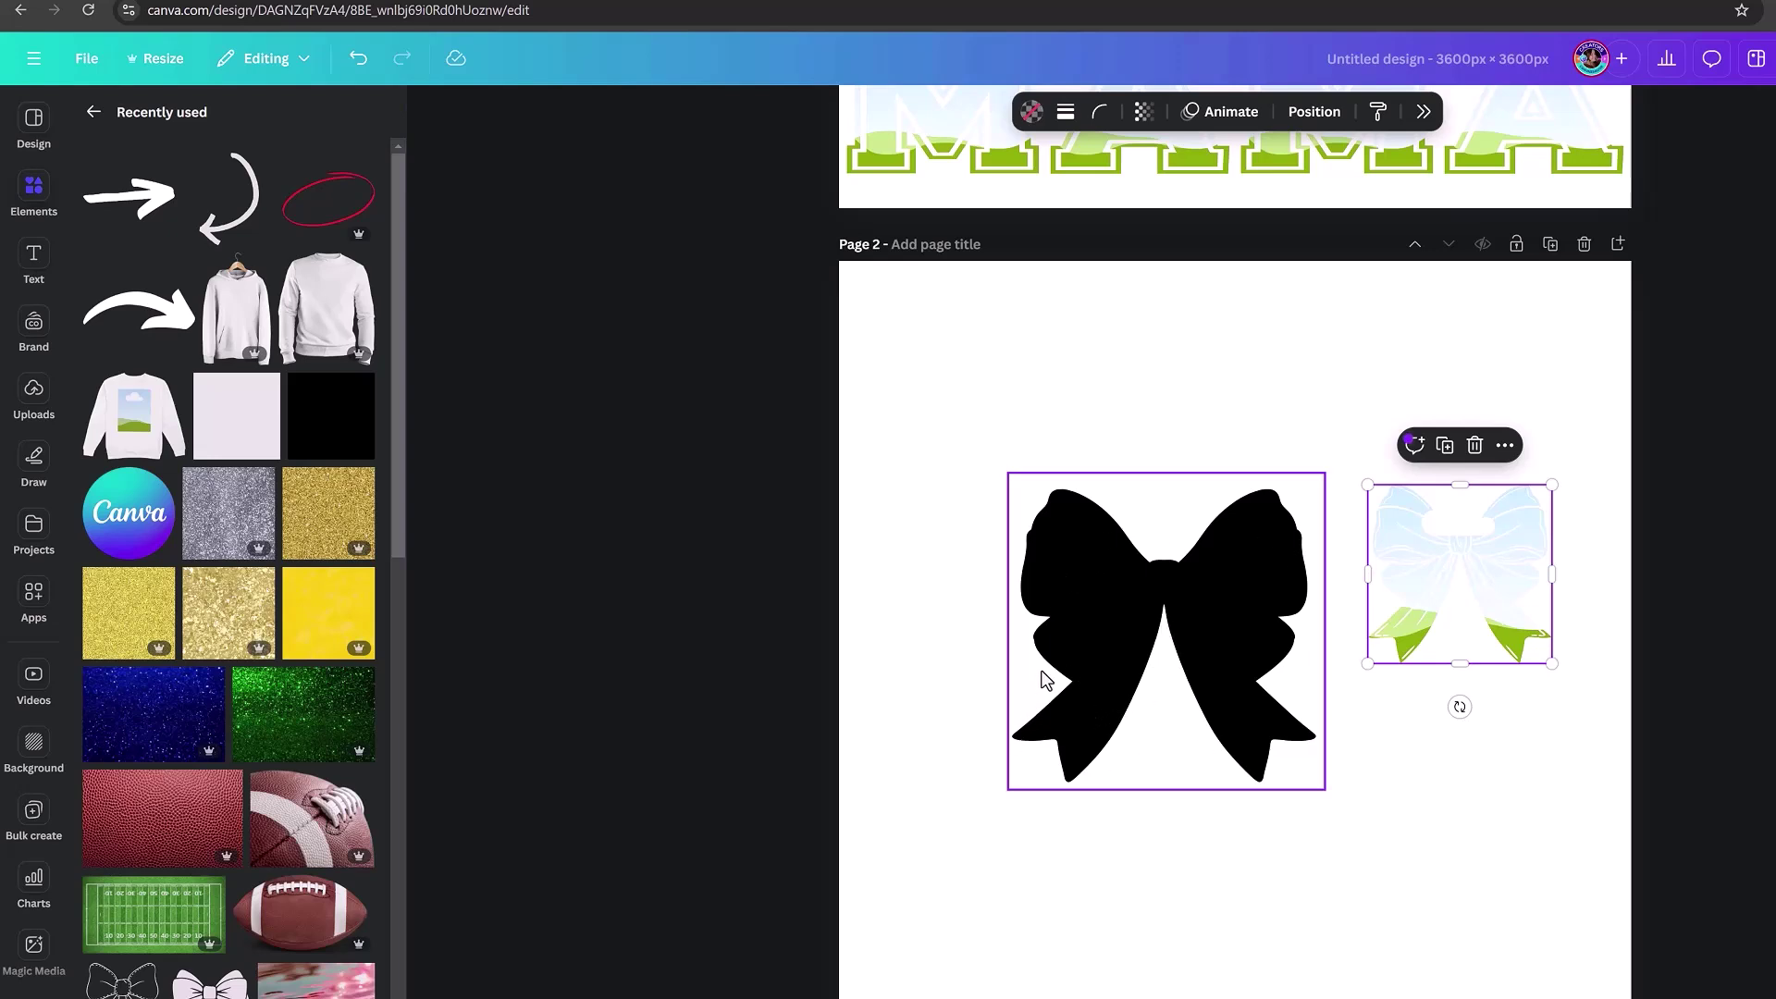
- Lay the light bow over the black bow, resizing and centring it to match
{"action": "scroll", "coordinate": [912, 753], "scroll_direction": "up", "scroll_amount": 6}
{"action": "scroll", "coordinate": [500, 670], "scroll_direction": "down", "scroll_amount": 6}
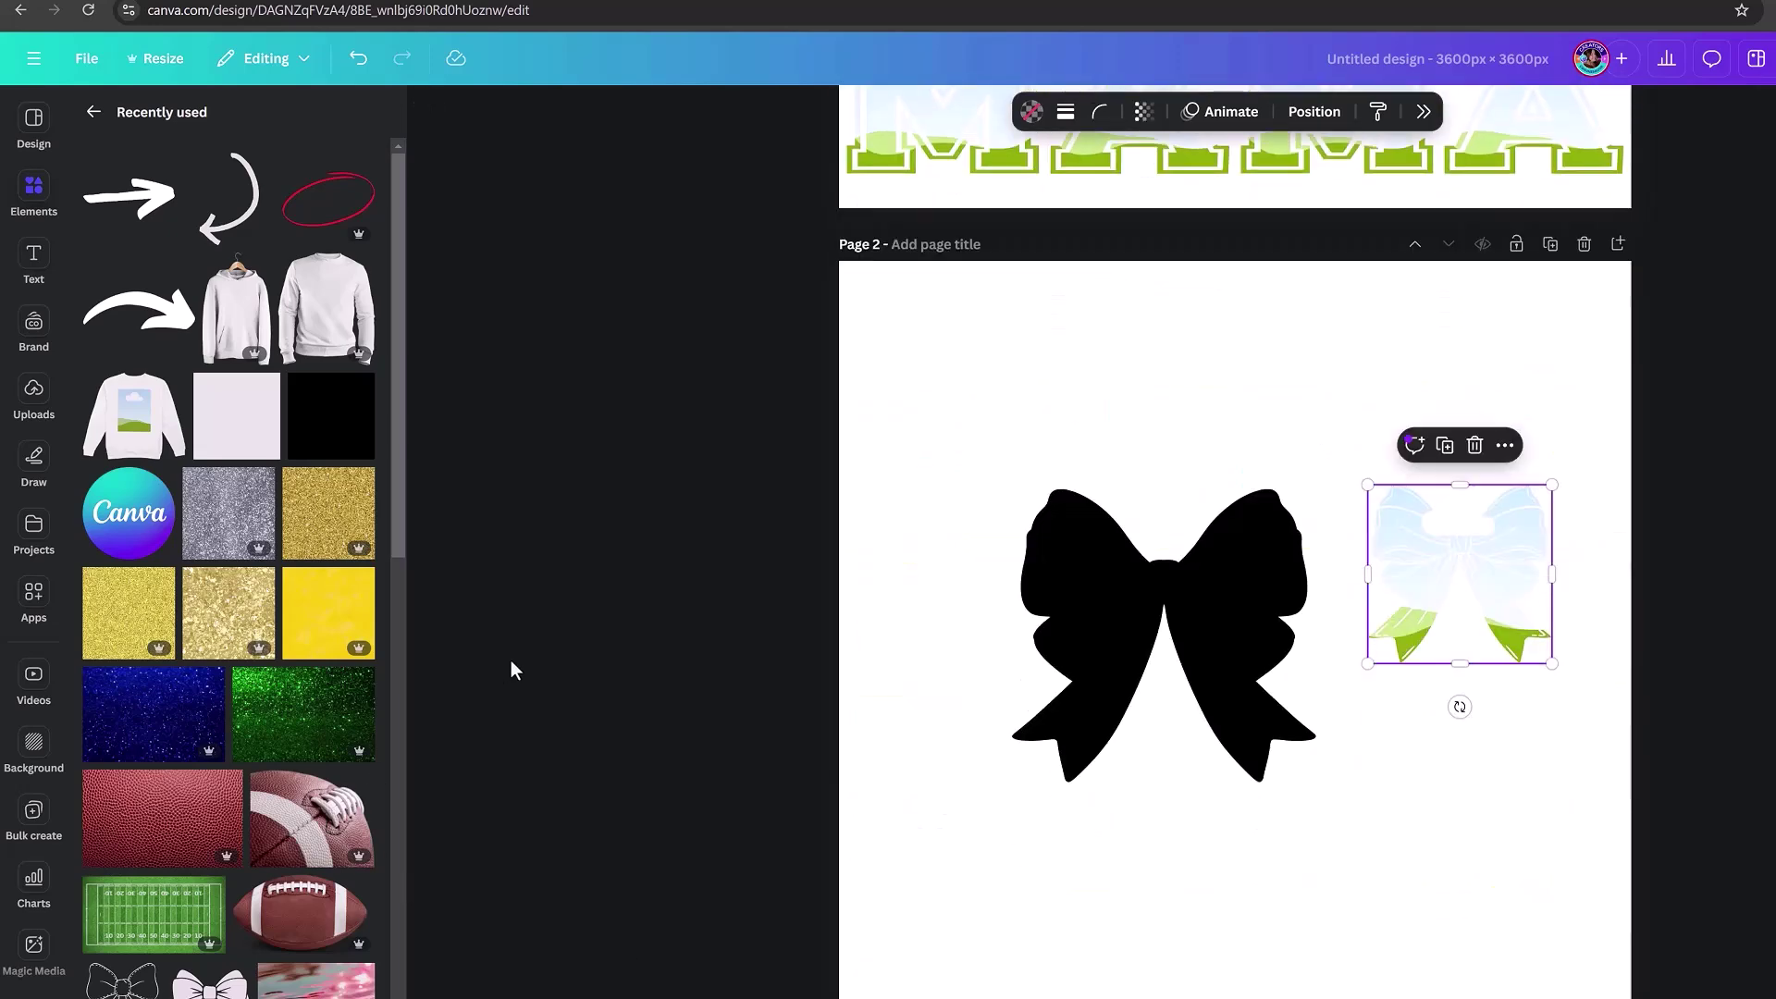
{"action": "left_click_drag", "start_coordinate": [1491, 585], "coordinate": [1156, 587]}
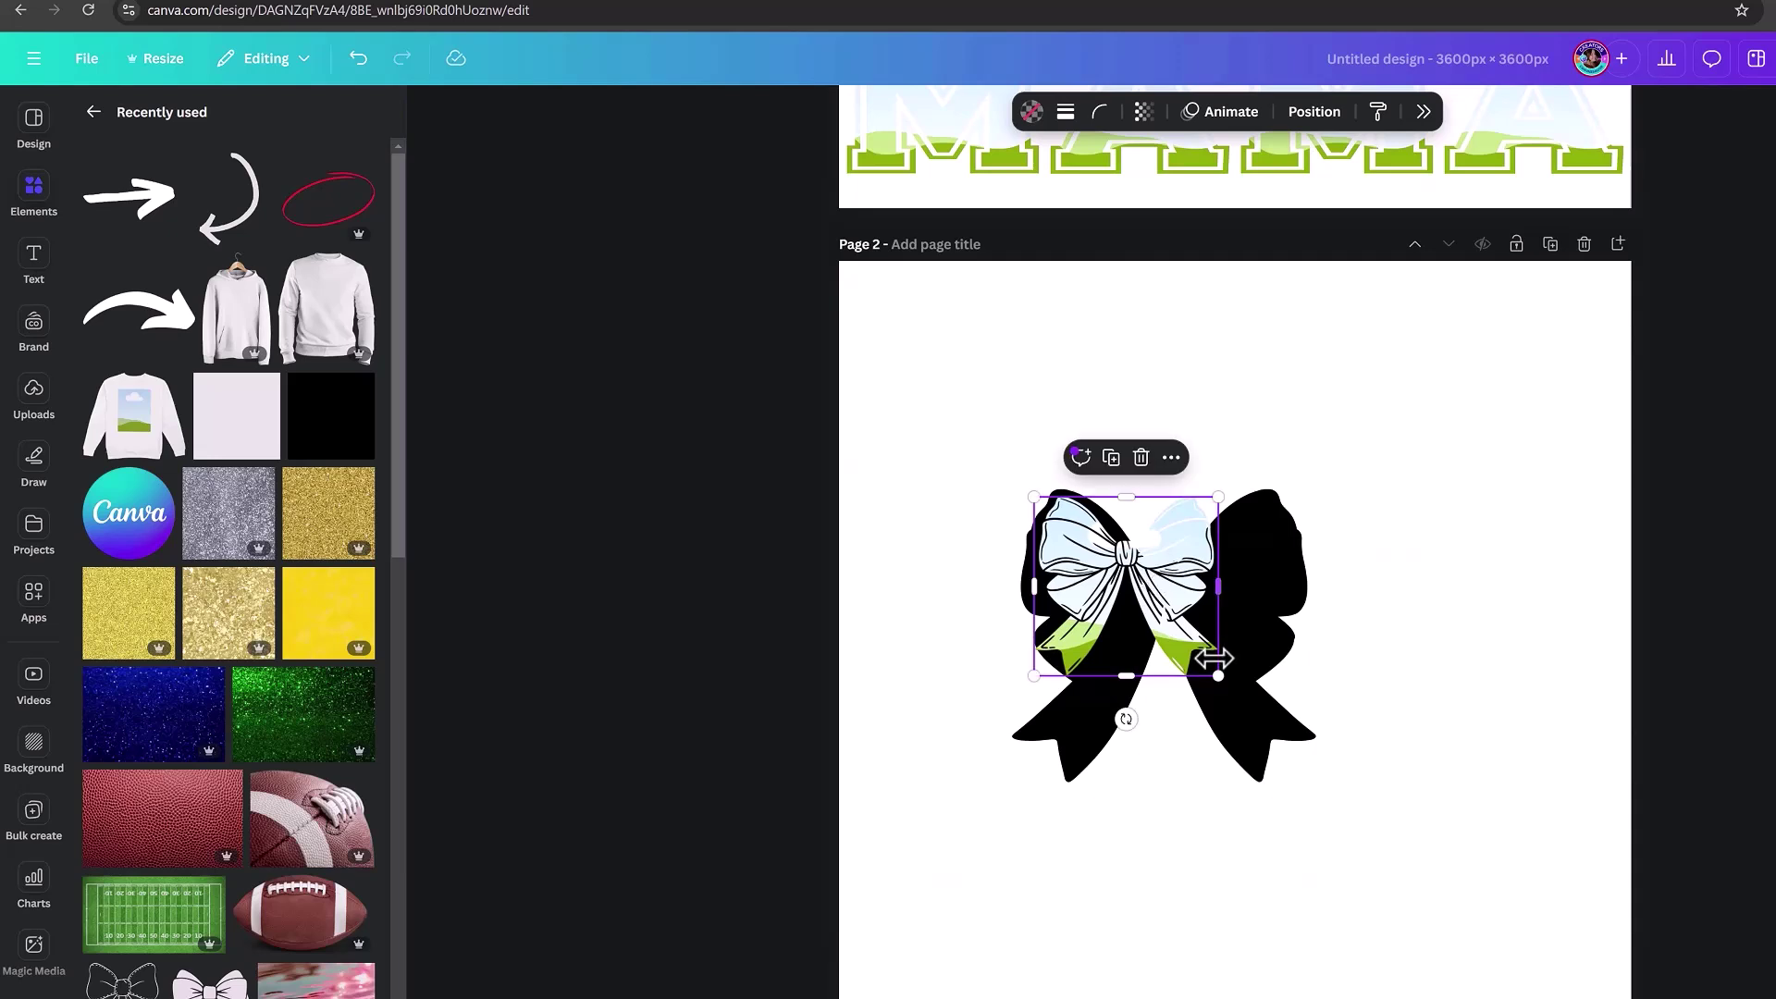
{"action": "left_click_drag", "start_coordinate": [1218, 674], "coordinate": [1335, 797]}
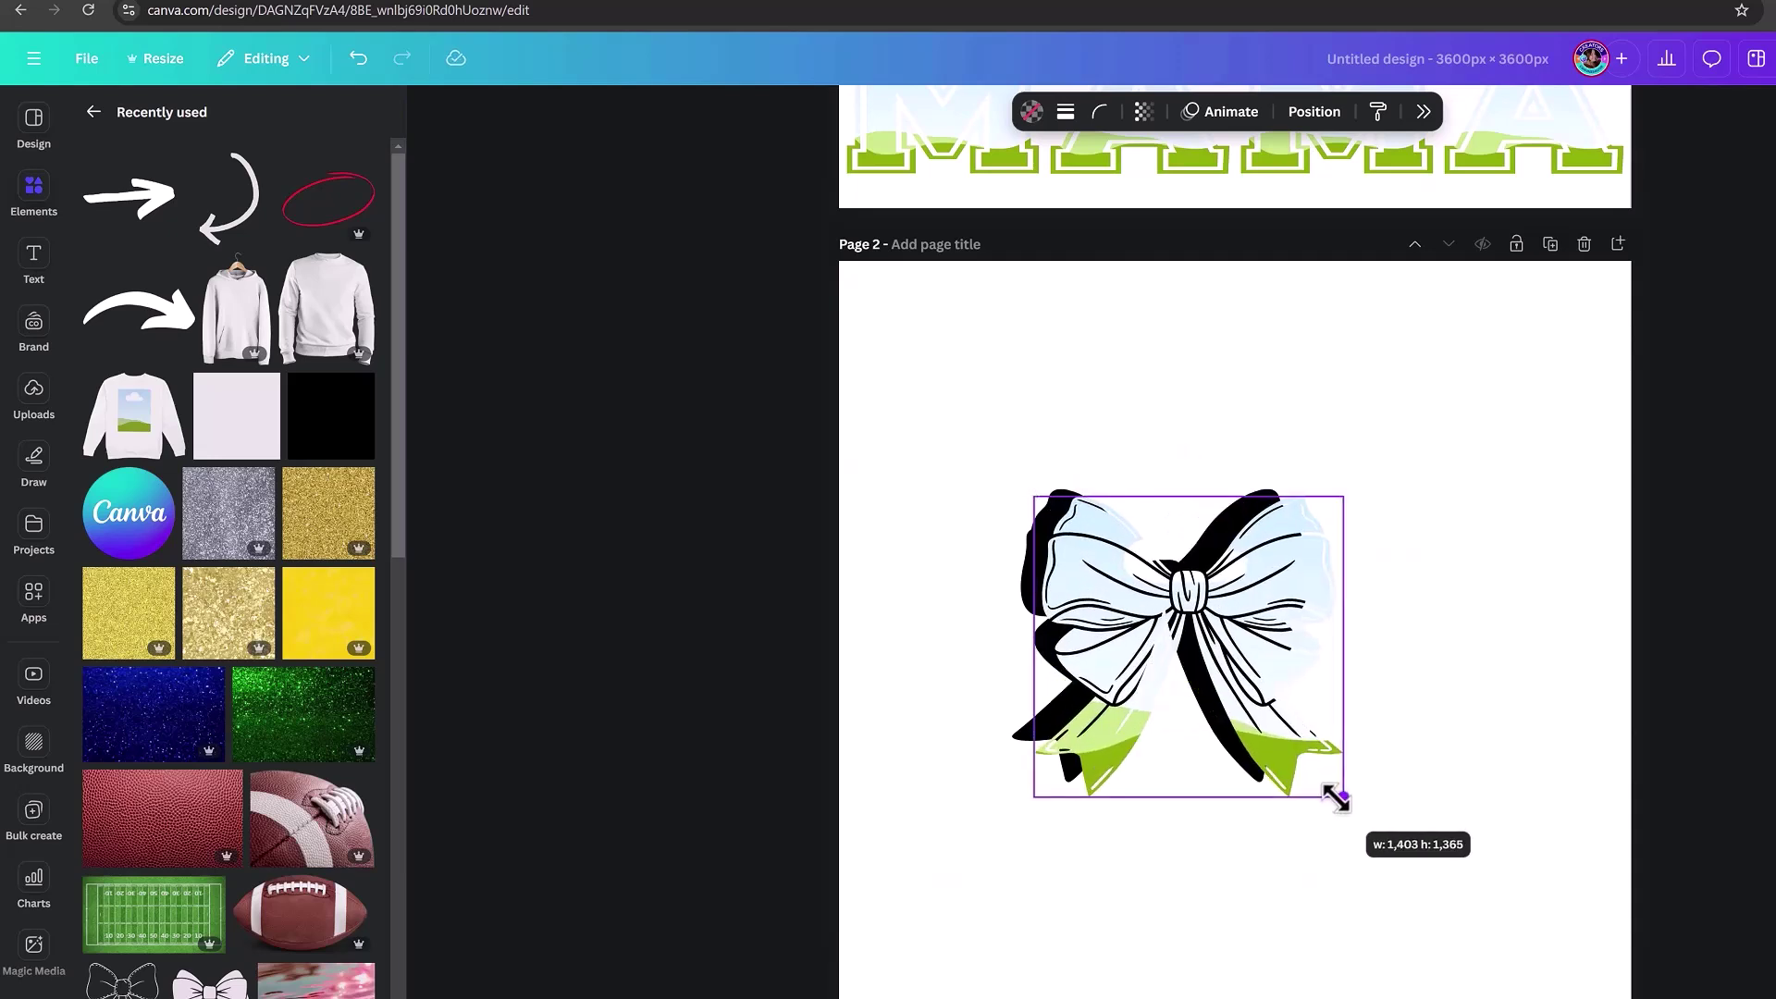
{"action": "left_click_drag", "start_coordinate": [1223, 686], "coordinate": [1196, 685]}
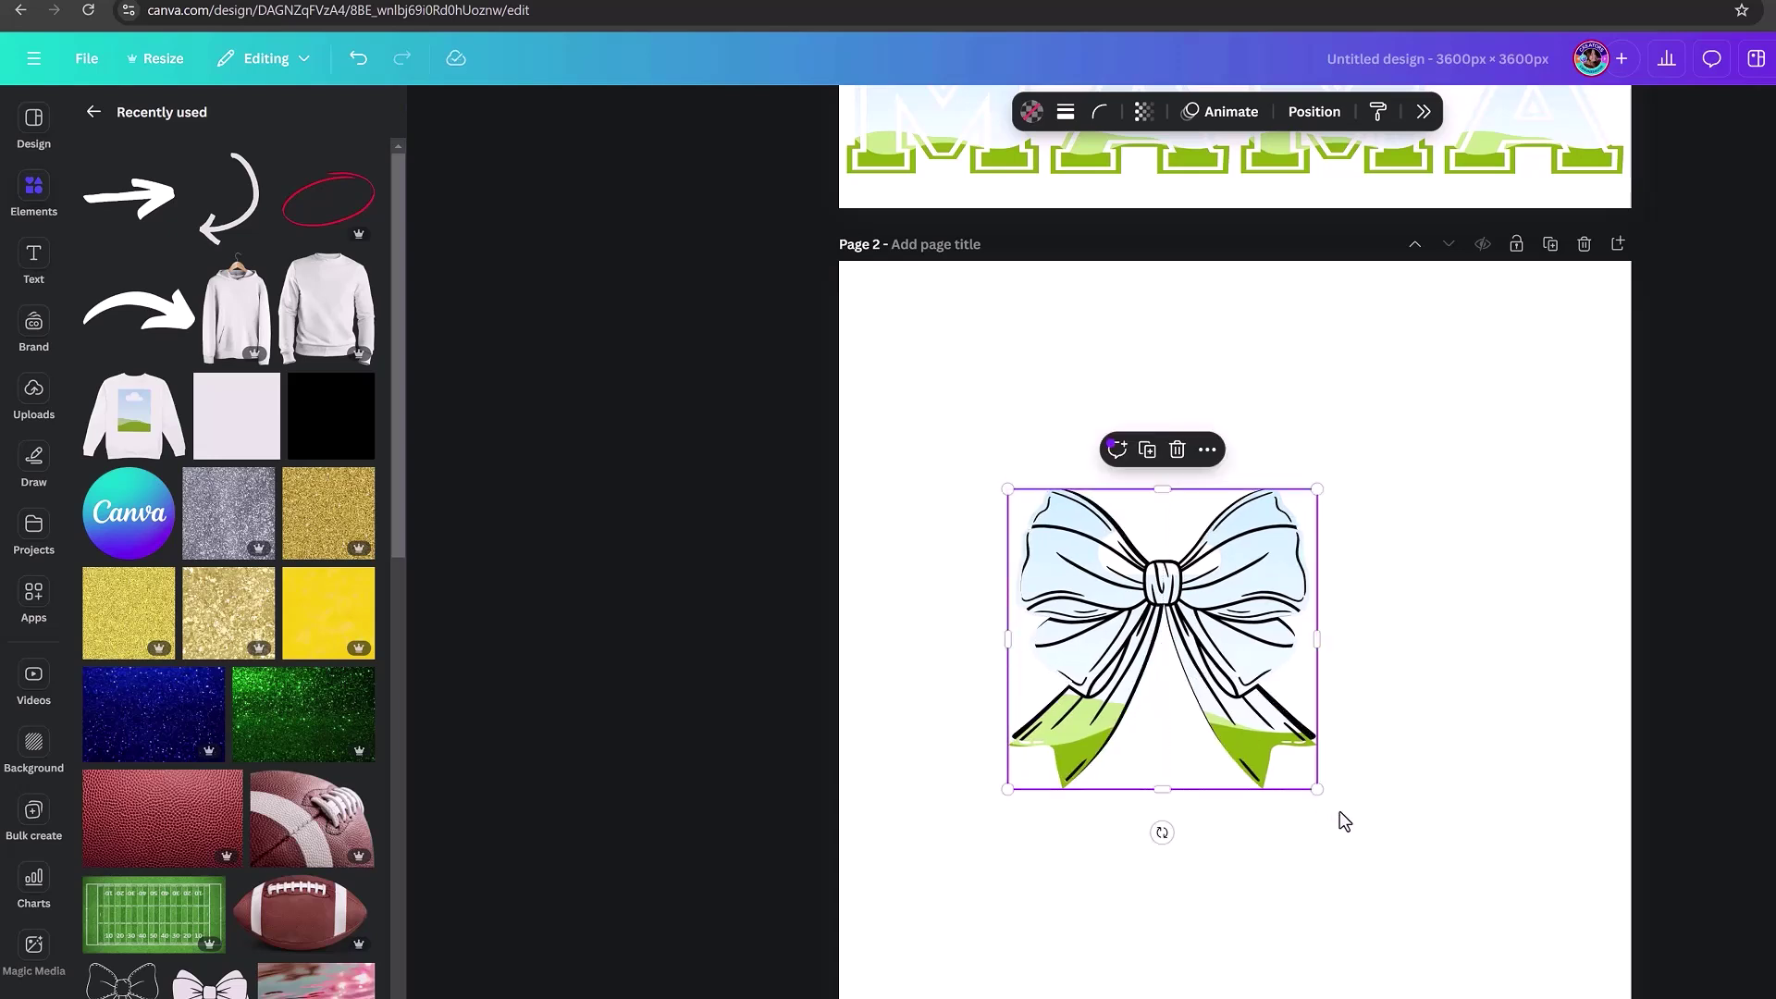
{"action": "left_click_drag", "start_coordinate": [1315, 788], "coordinate": [1311, 769]}
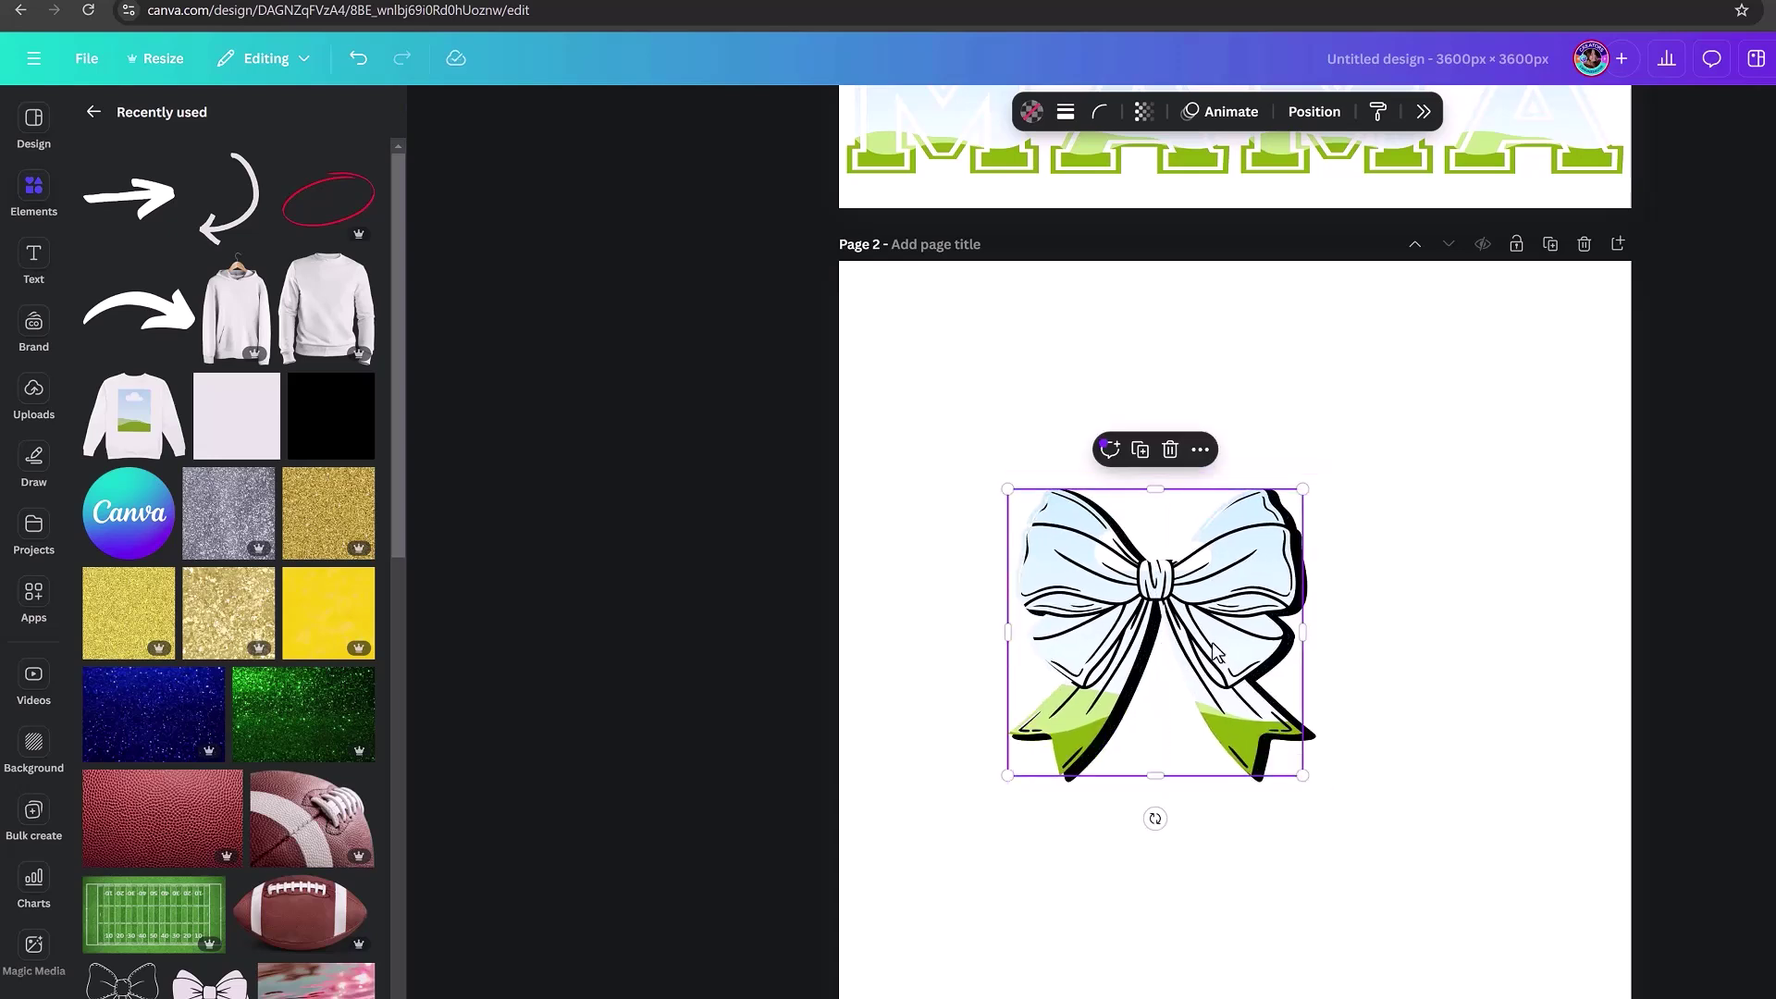
{"action": "left_click_drag", "start_coordinate": [1215, 653], "coordinate": [1220, 641]}
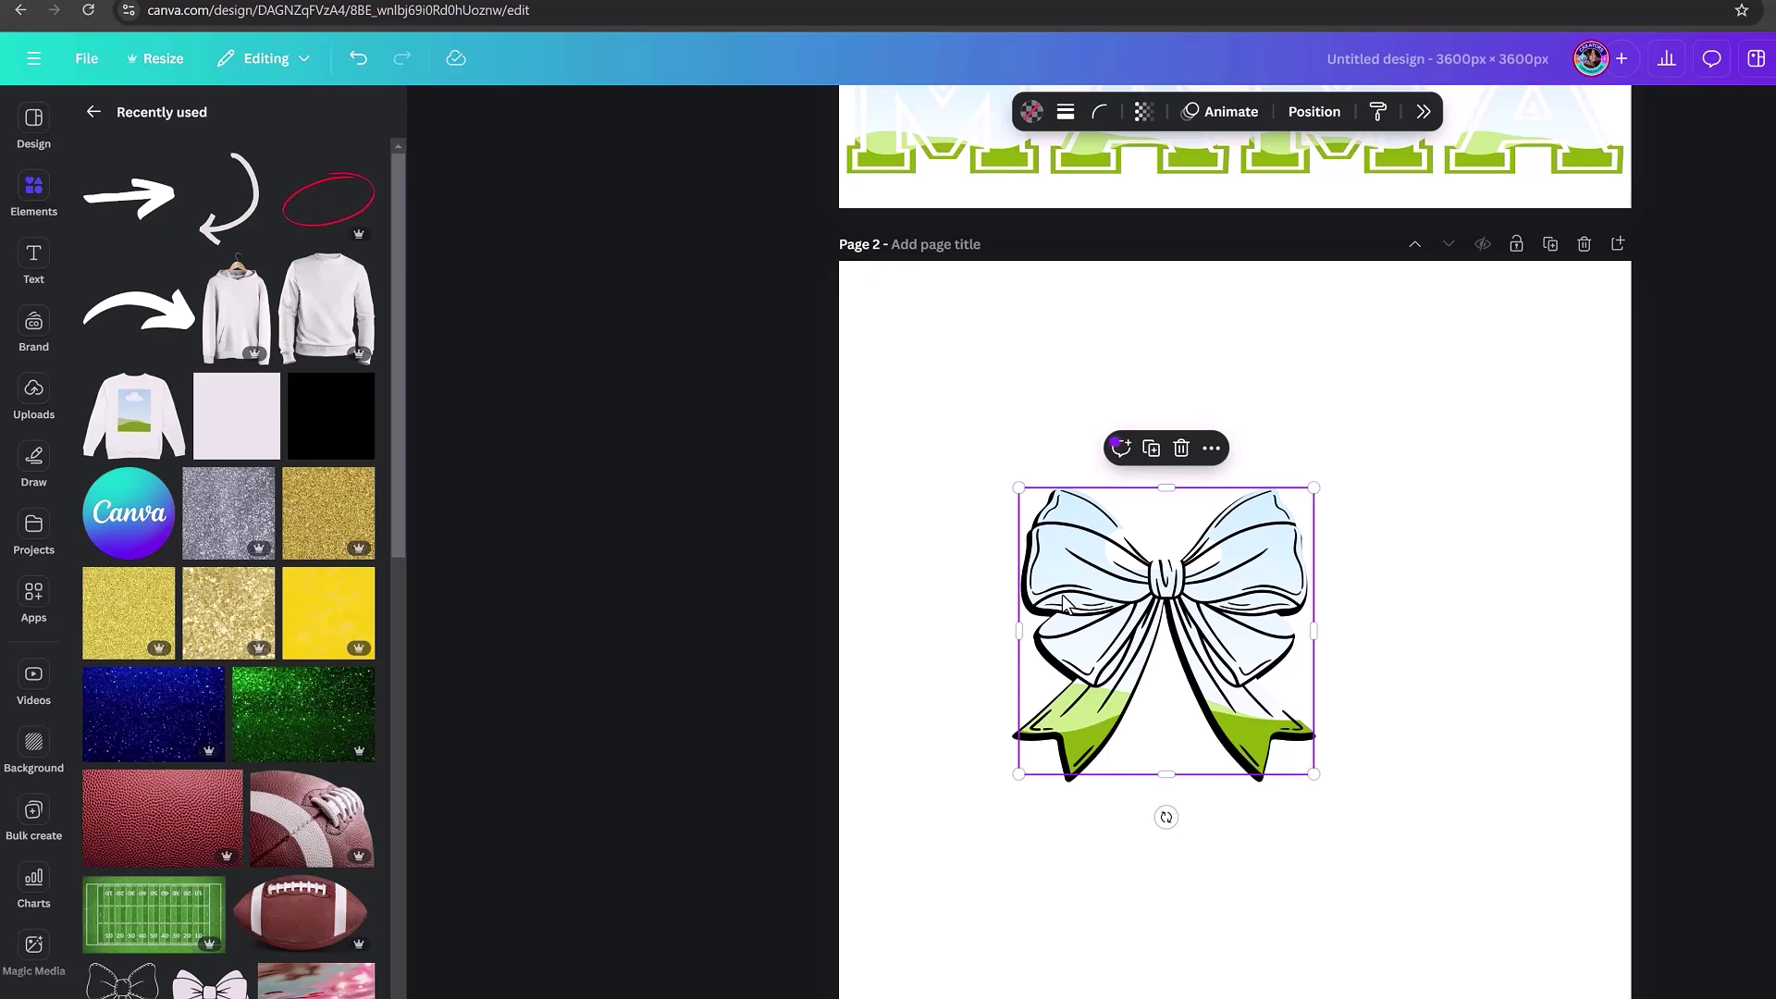
- Shift the white bow aside, then re-centre it exactly over the black bow
{"action": "left_click_drag", "start_coordinate": [1069, 589], "coordinate": [1046, 654]}
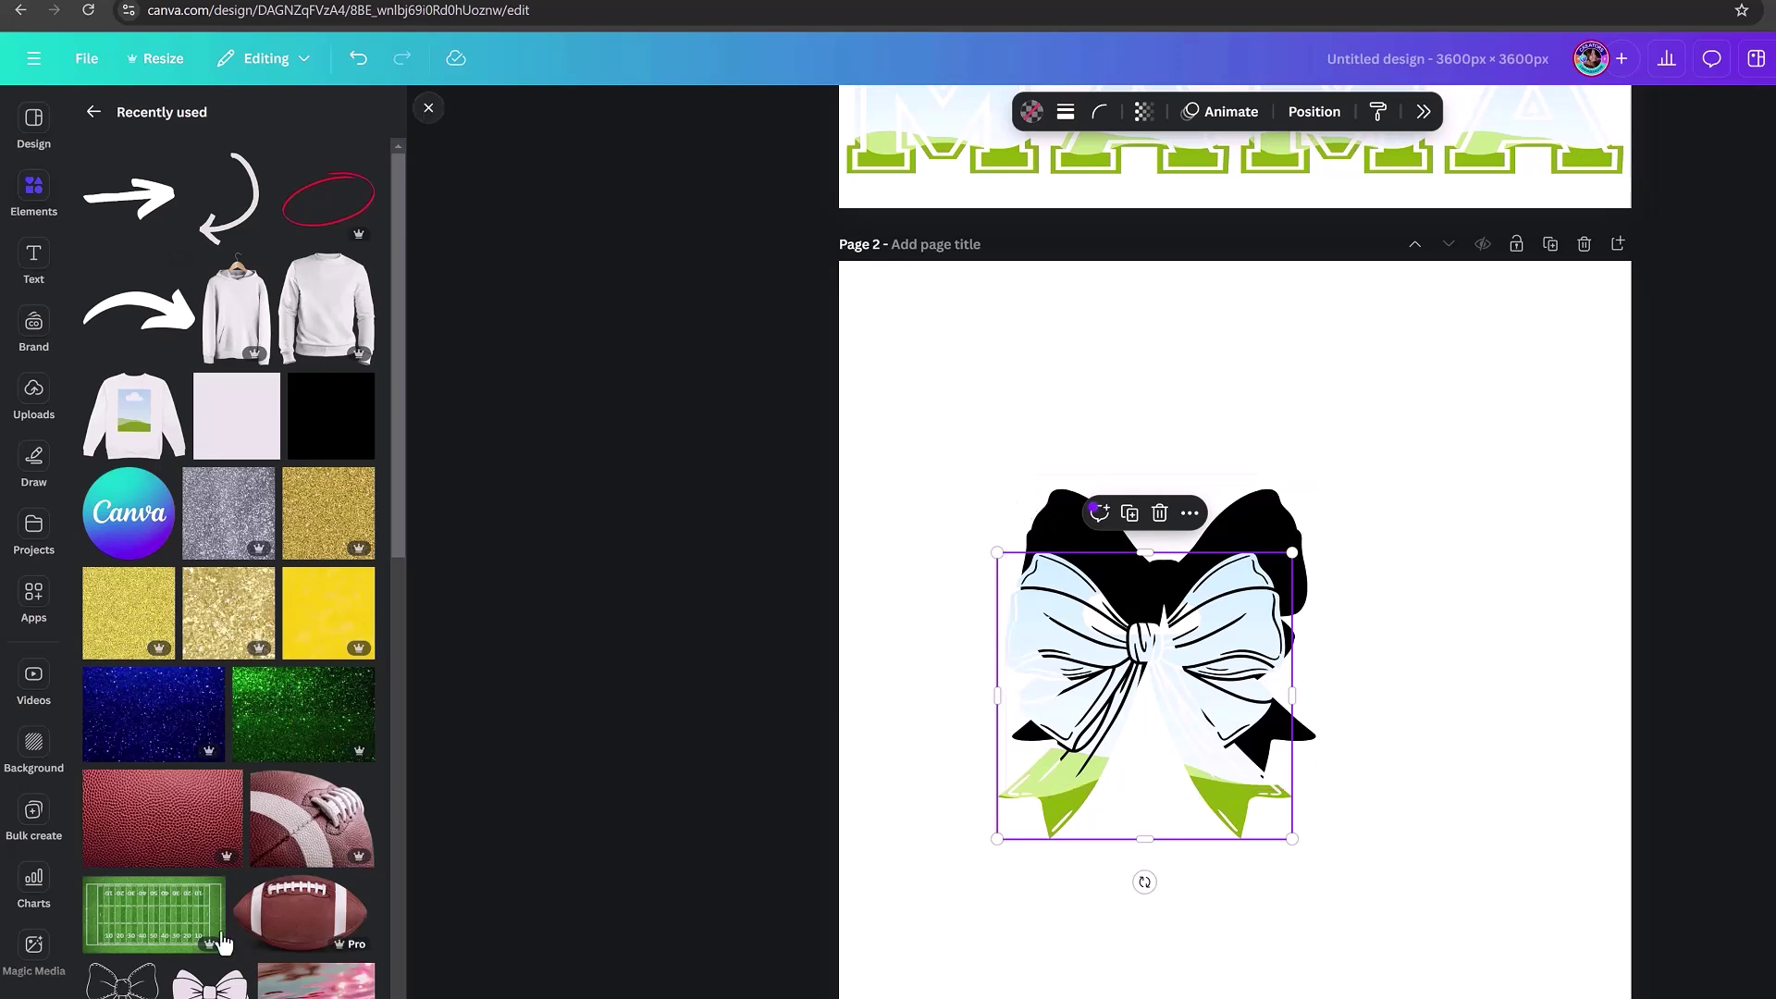
{"action": "scroll", "coordinate": [1732, 571], "scroll_direction": "up", "scroll_amount": 8}
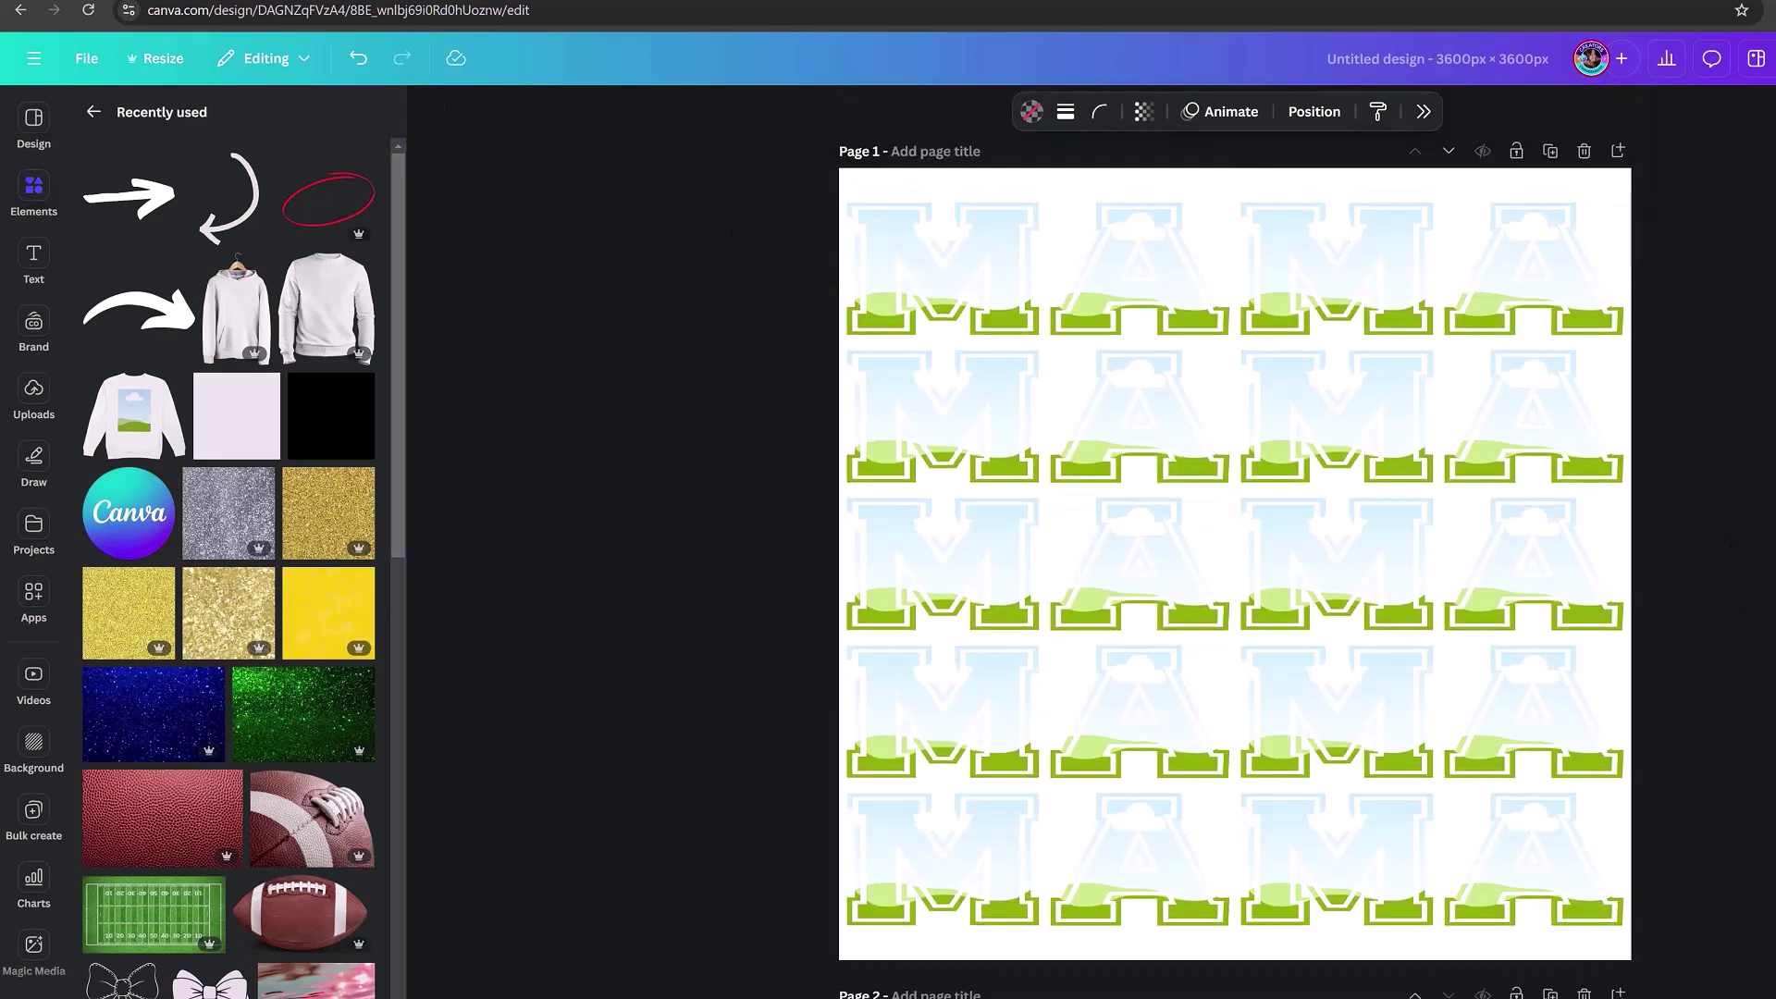
{"action": "scroll", "coordinate": [749, 625], "scroll_direction": "down", "scroll_amount": 8}
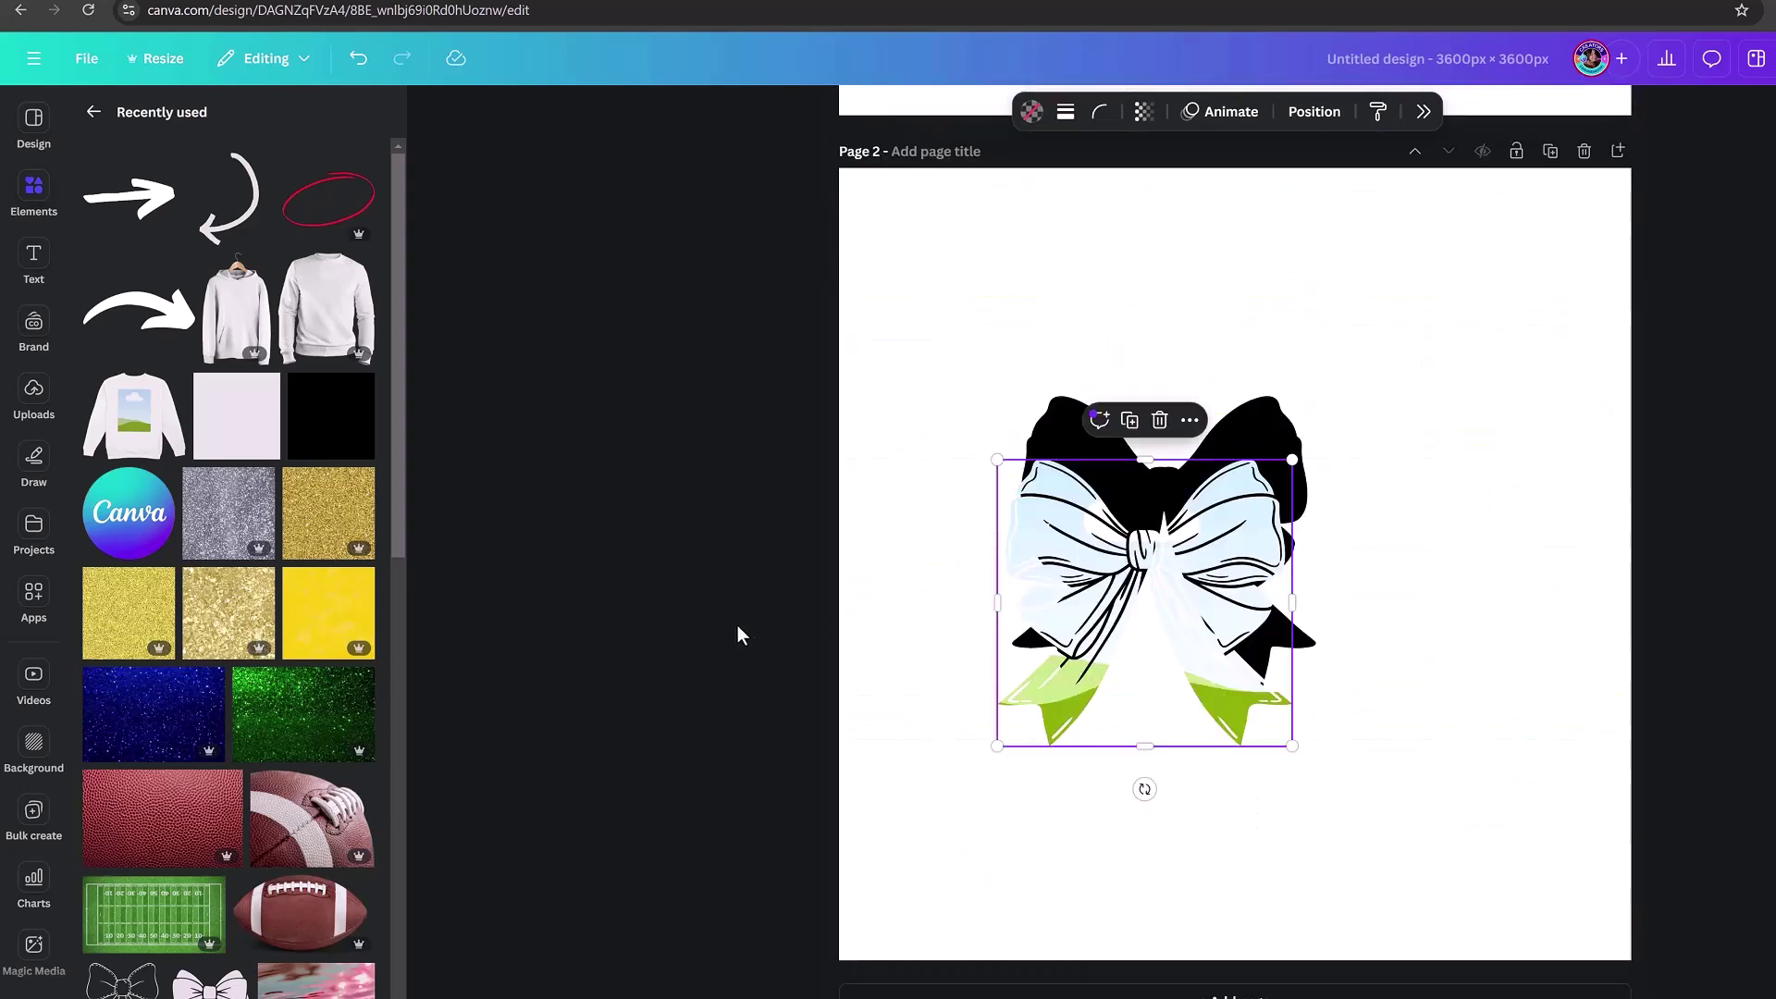
{"action": "left_click_drag", "start_coordinate": [1205, 539], "coordinate": [1226, 474]}
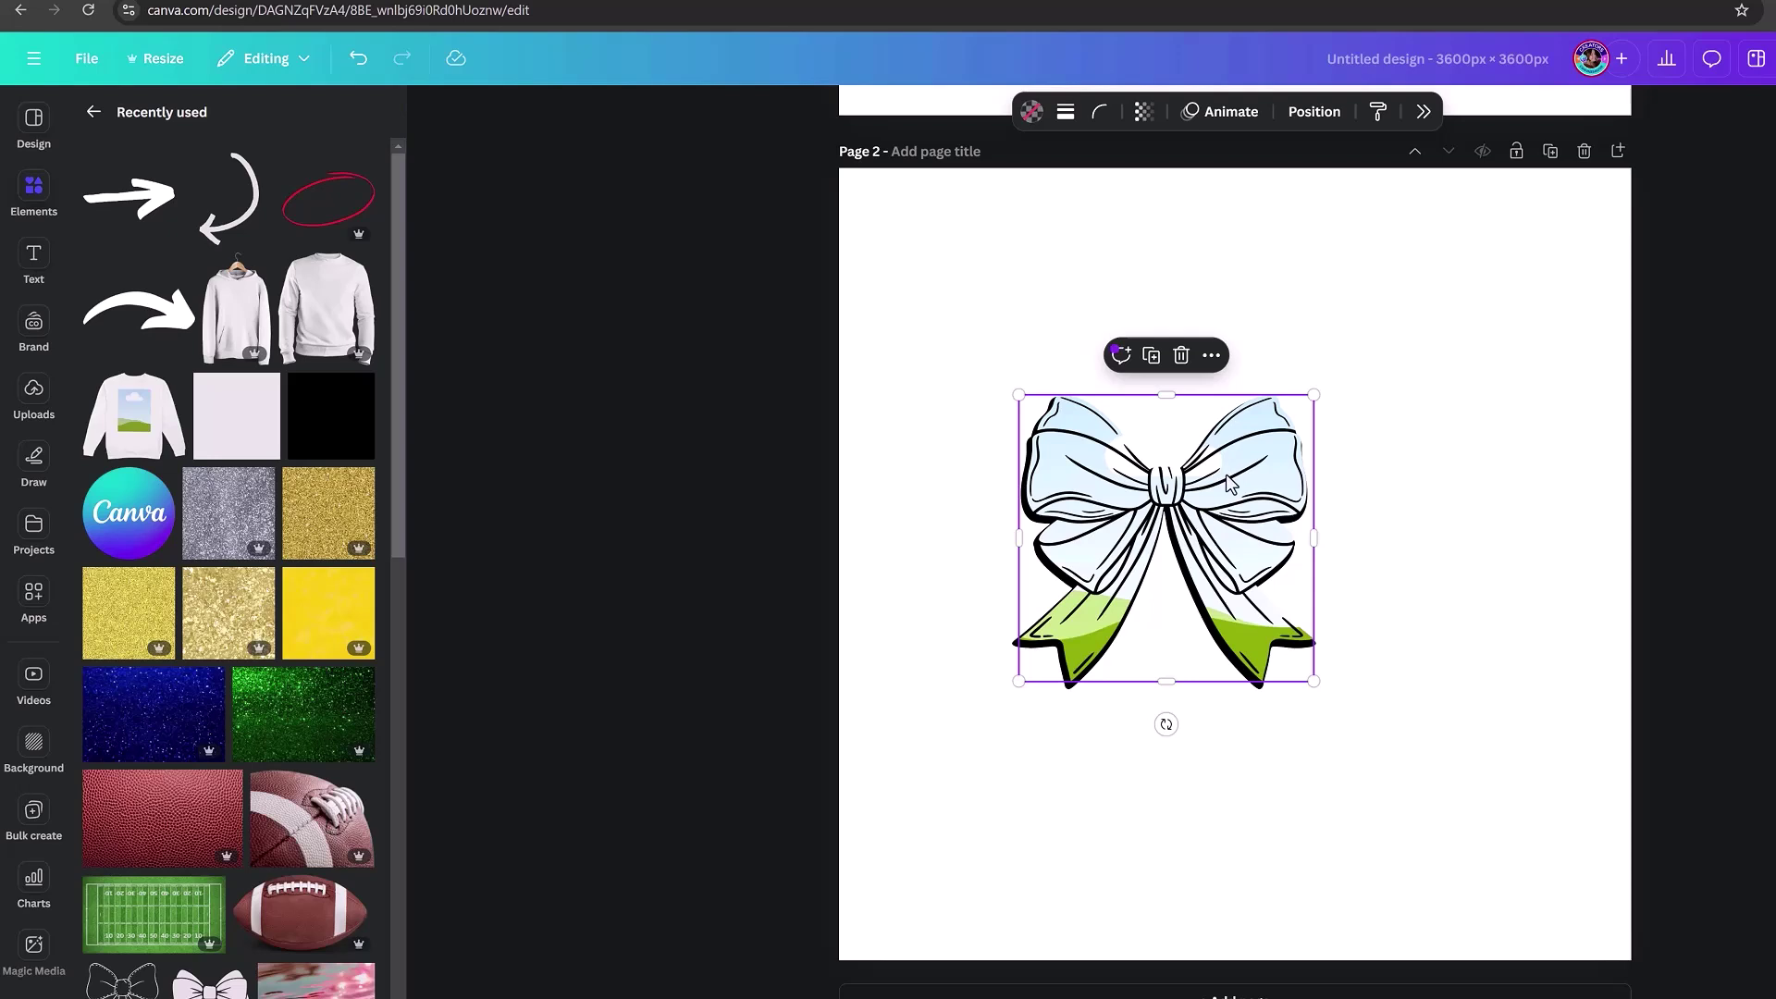
{"action": "left_click", "coordinate": [1376, 519]}
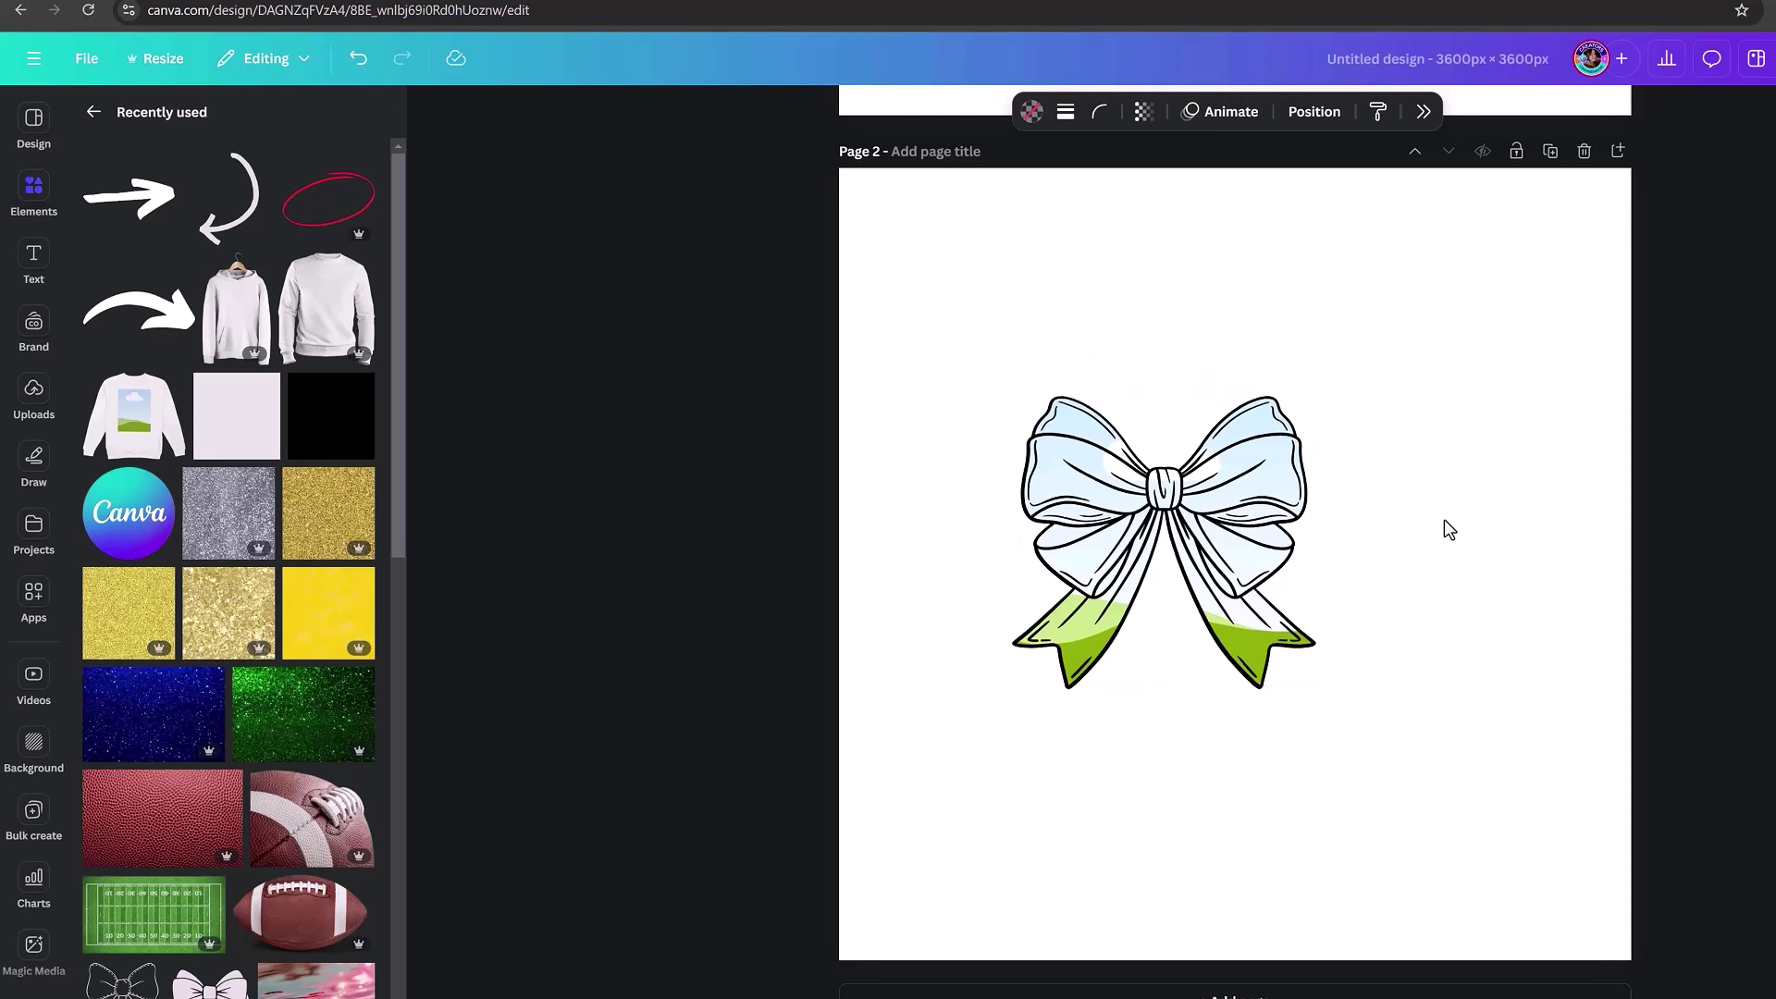
{"action": "left_click", "coordinate": [1445, 520]}
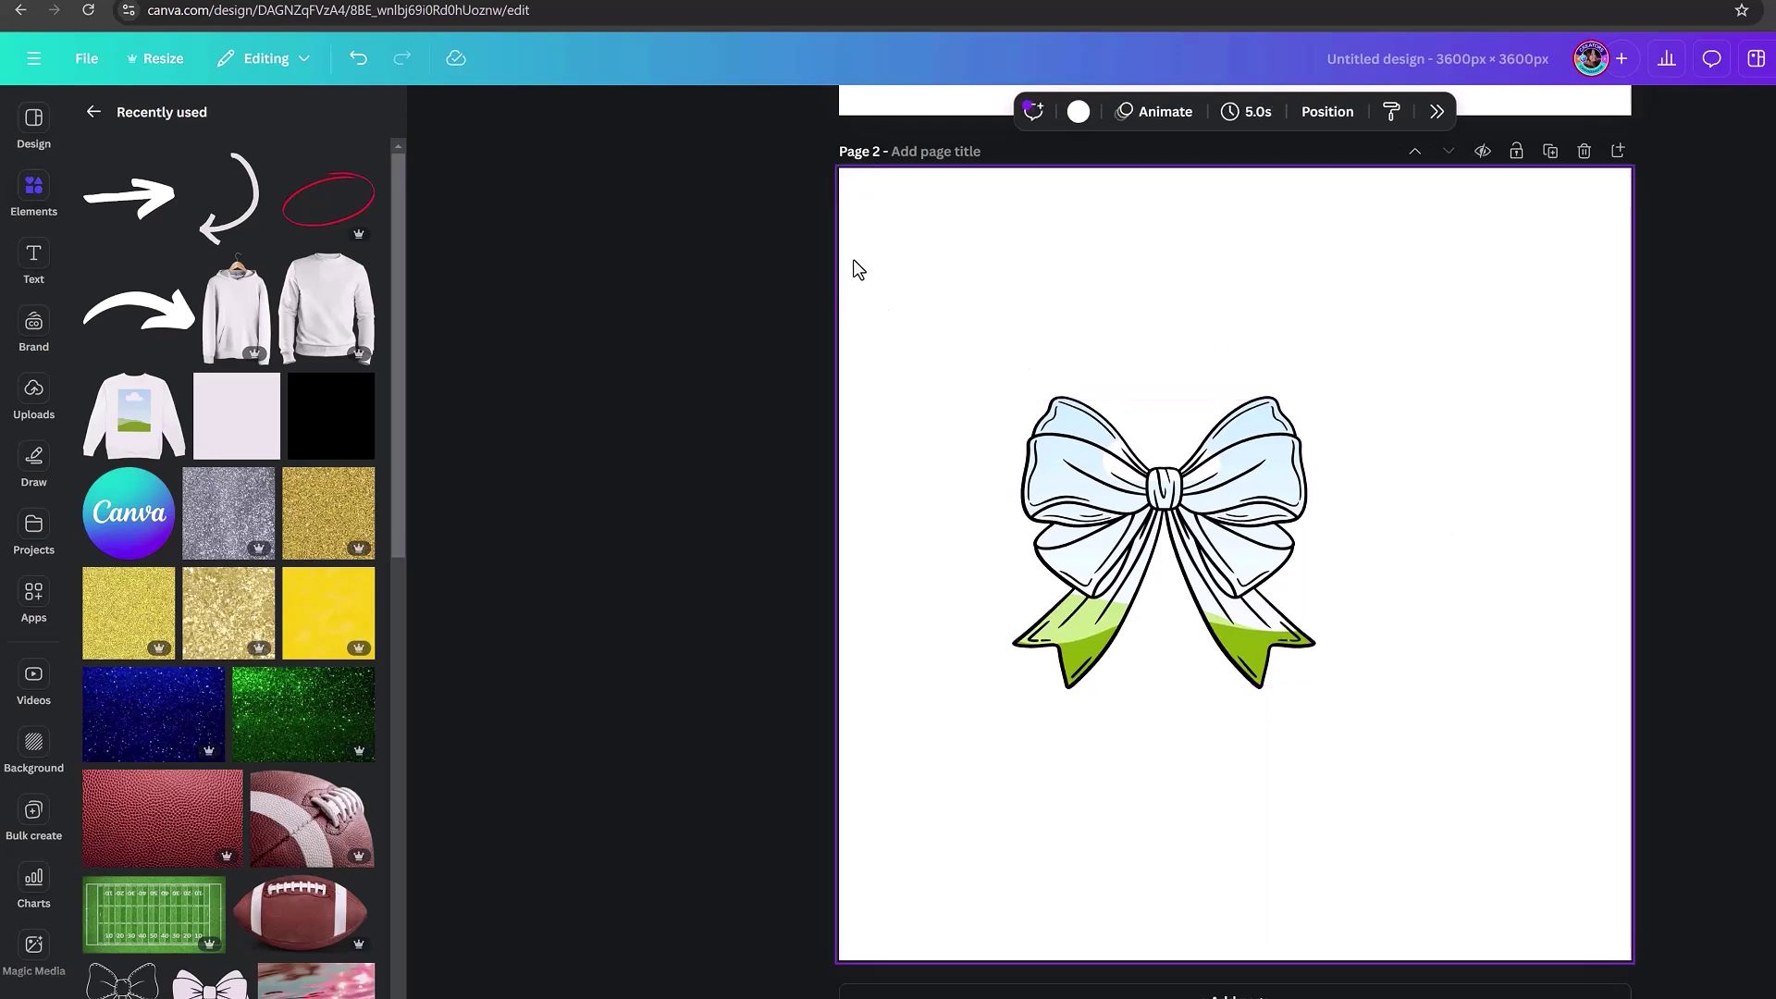
- Move the bow to Page 1, enlarge it to about 2,085 px, and centre it over the grid
{"action": "left_click_drag", "start_coordinate": [858, 257], "coordinate": [1553, 907]}
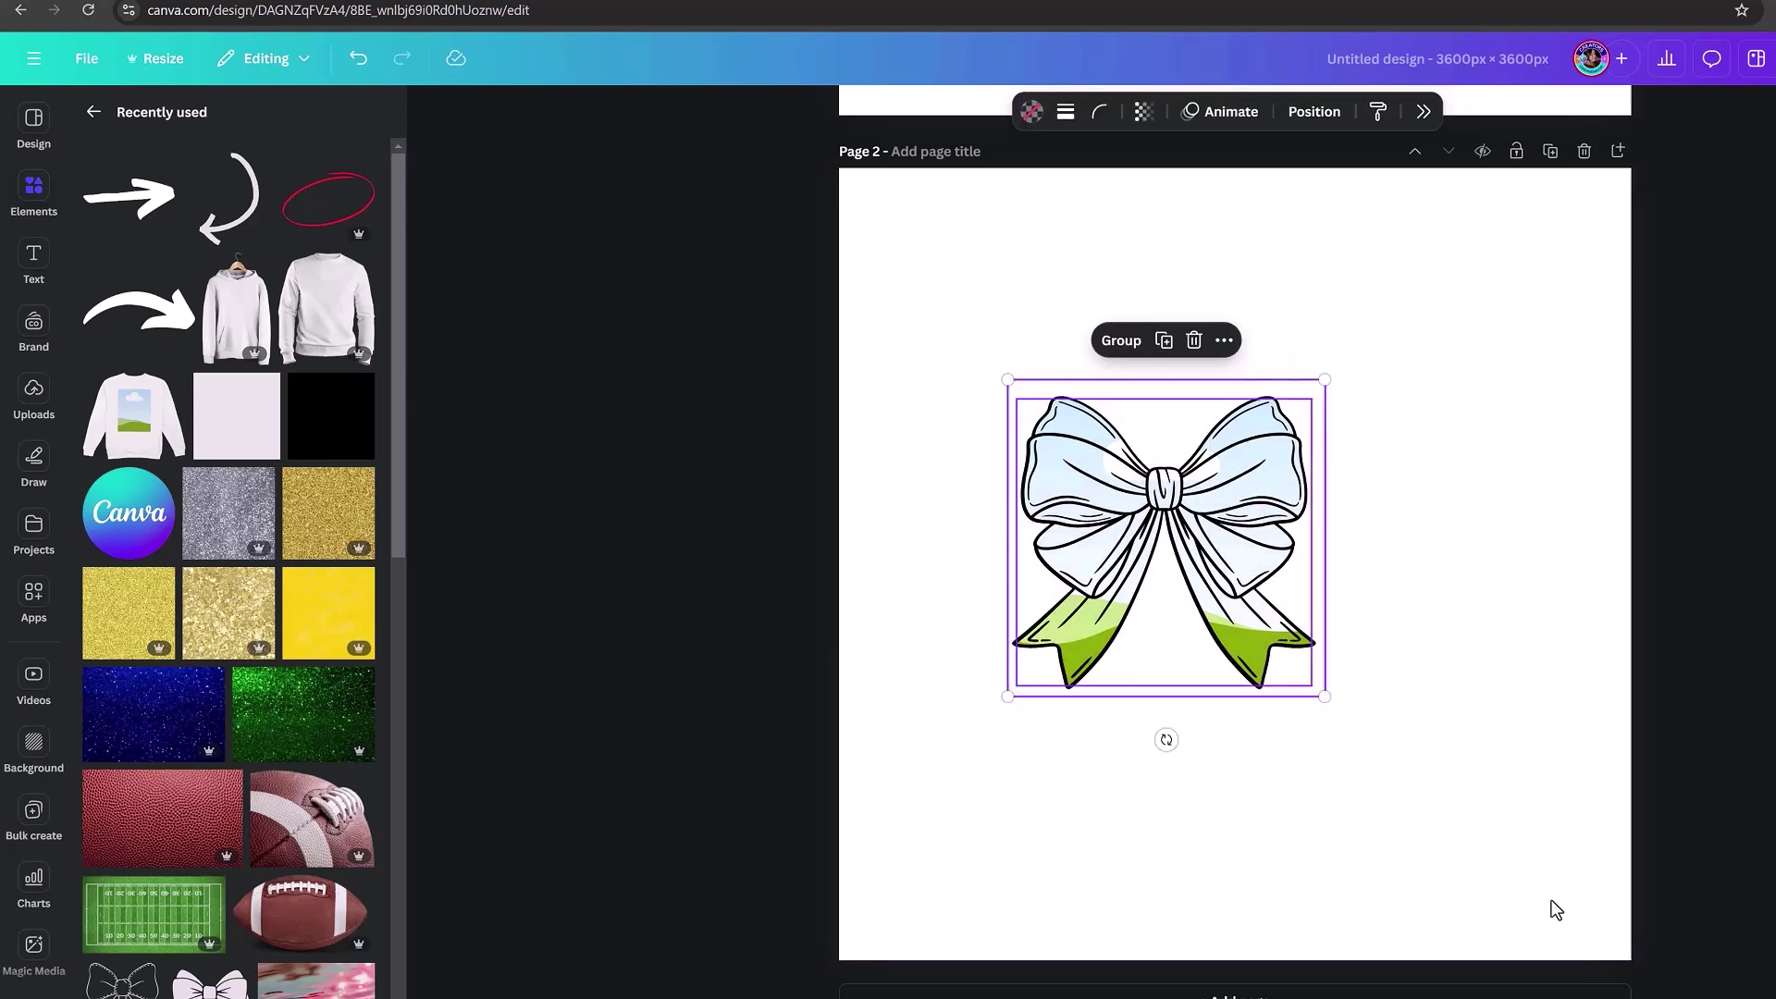
{"action": "left_click_drag", "start_coordinate": [1269, 677], "coordinate": [1306, 641]}
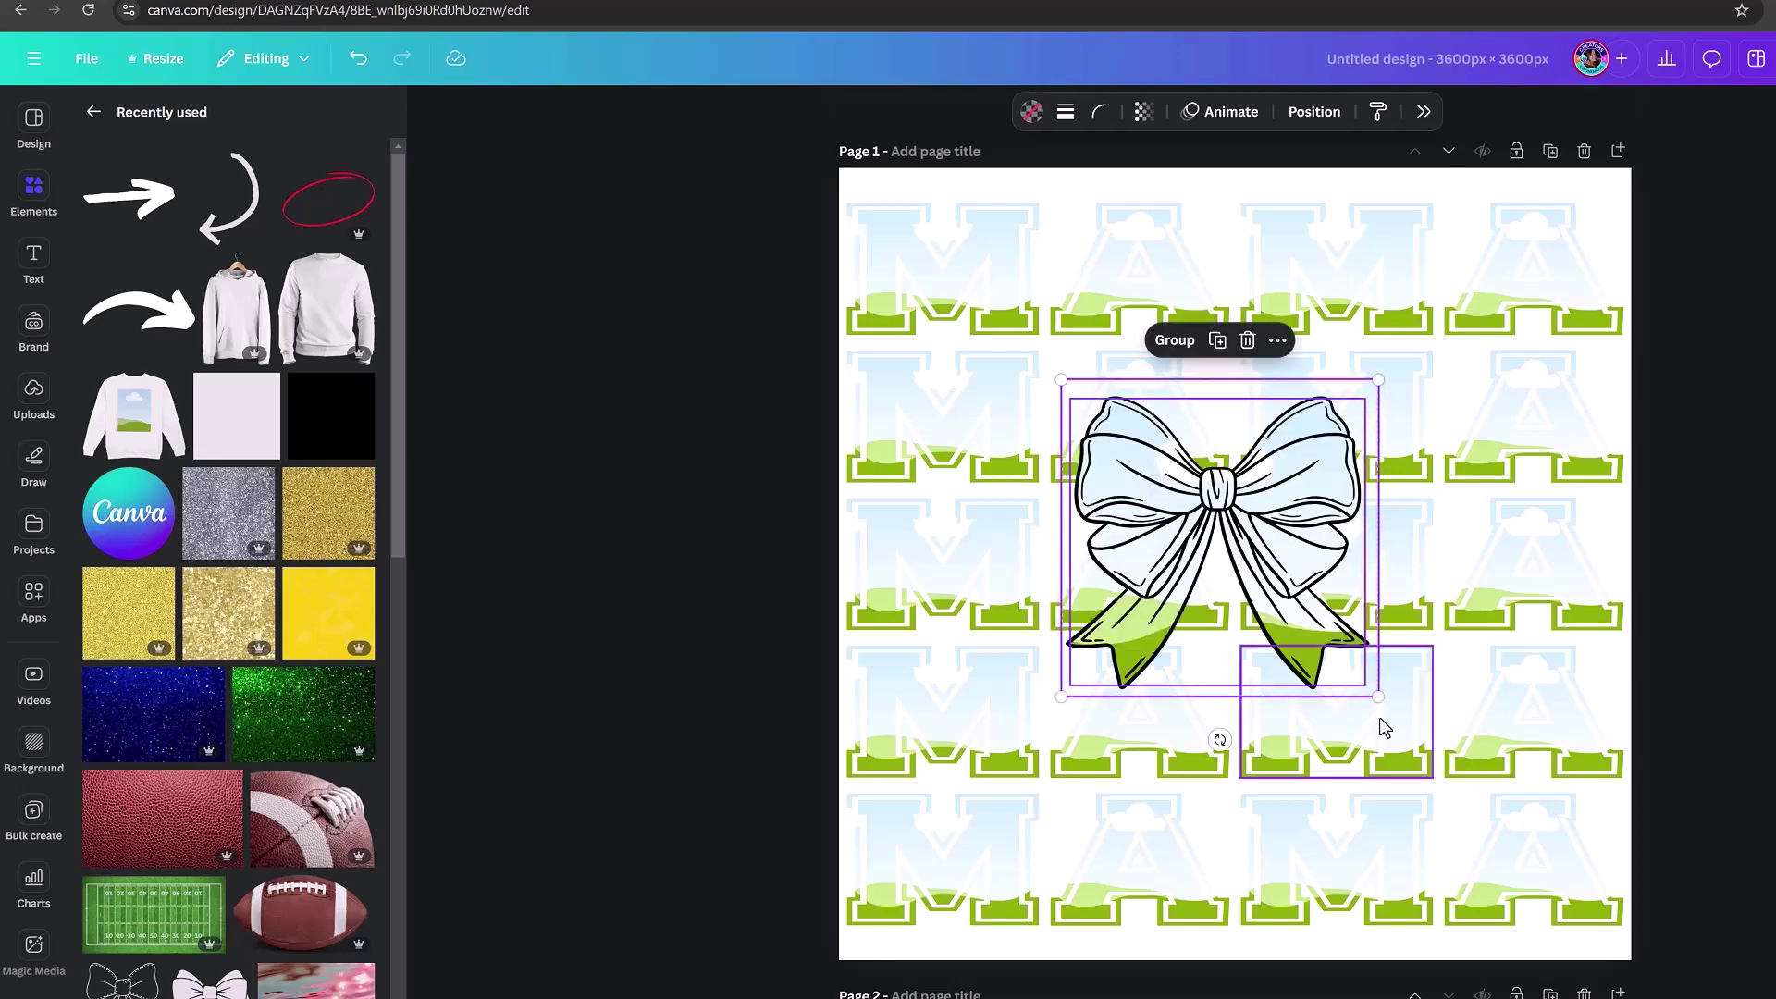
{"action": "left_click_drag", "start_coordinate": [1379, 692], "coordinate": [1535, 844]}
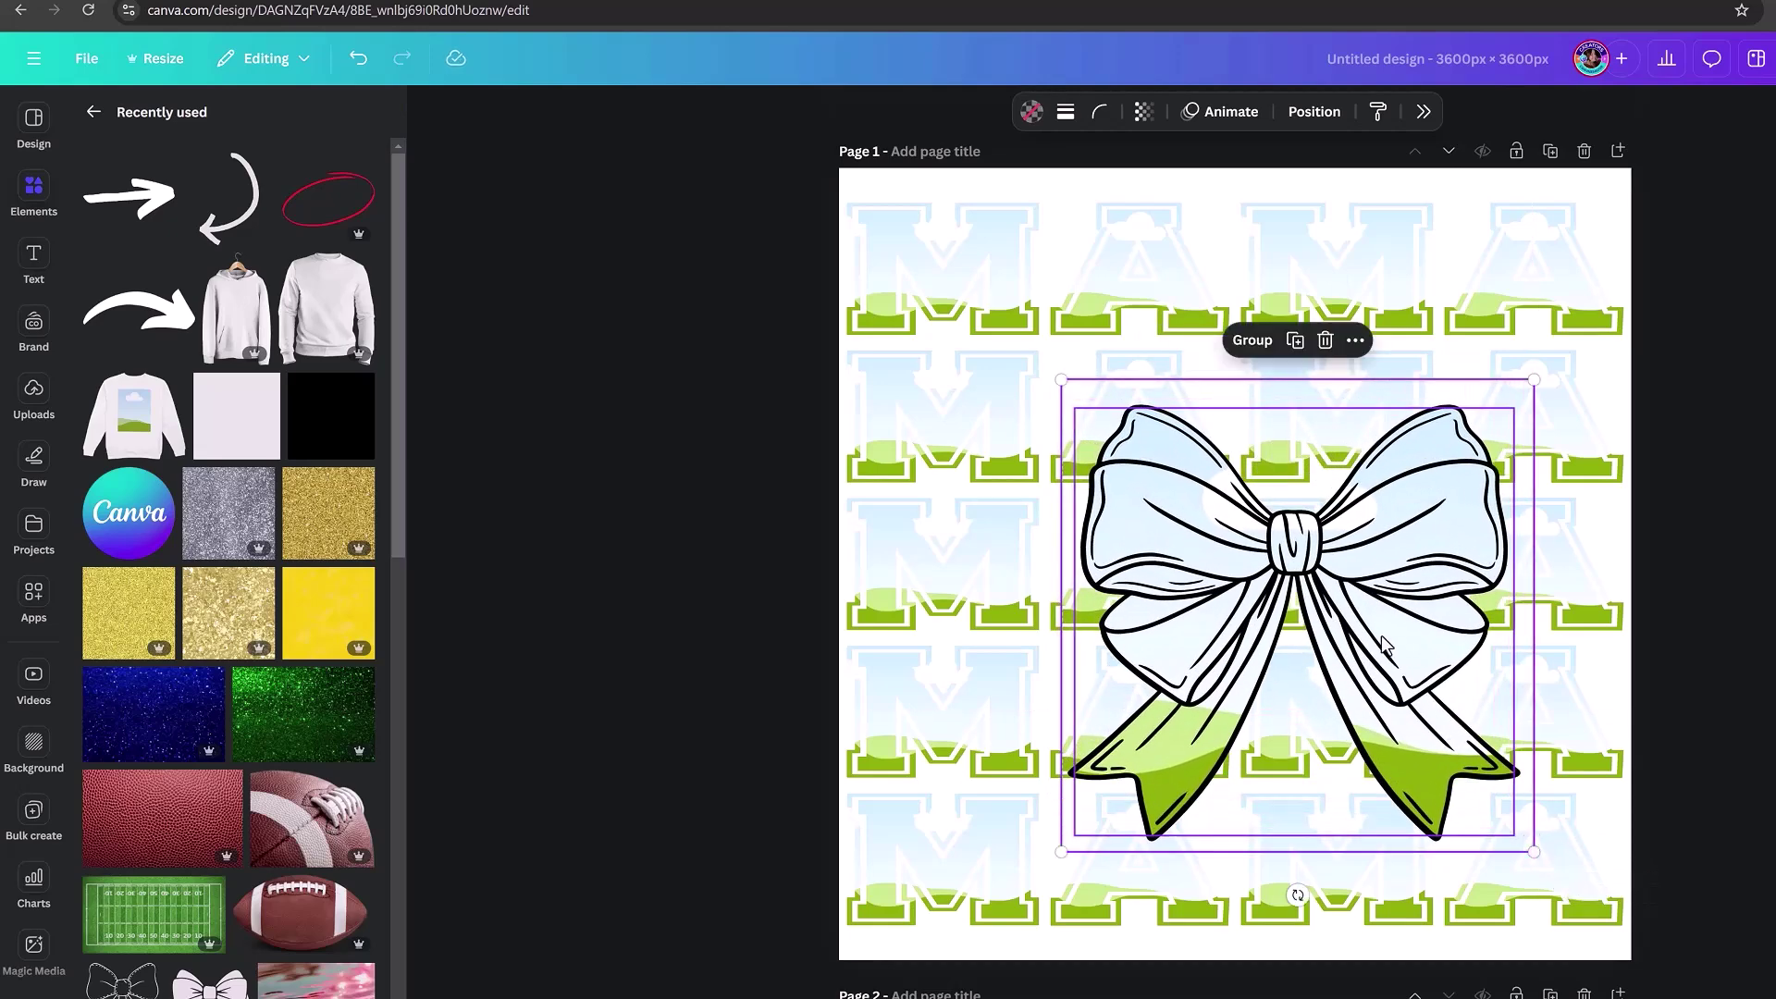
{"action": "left_click_drag", "start_coordinate": [1391, 648], "coordinate": [1325, 589]}
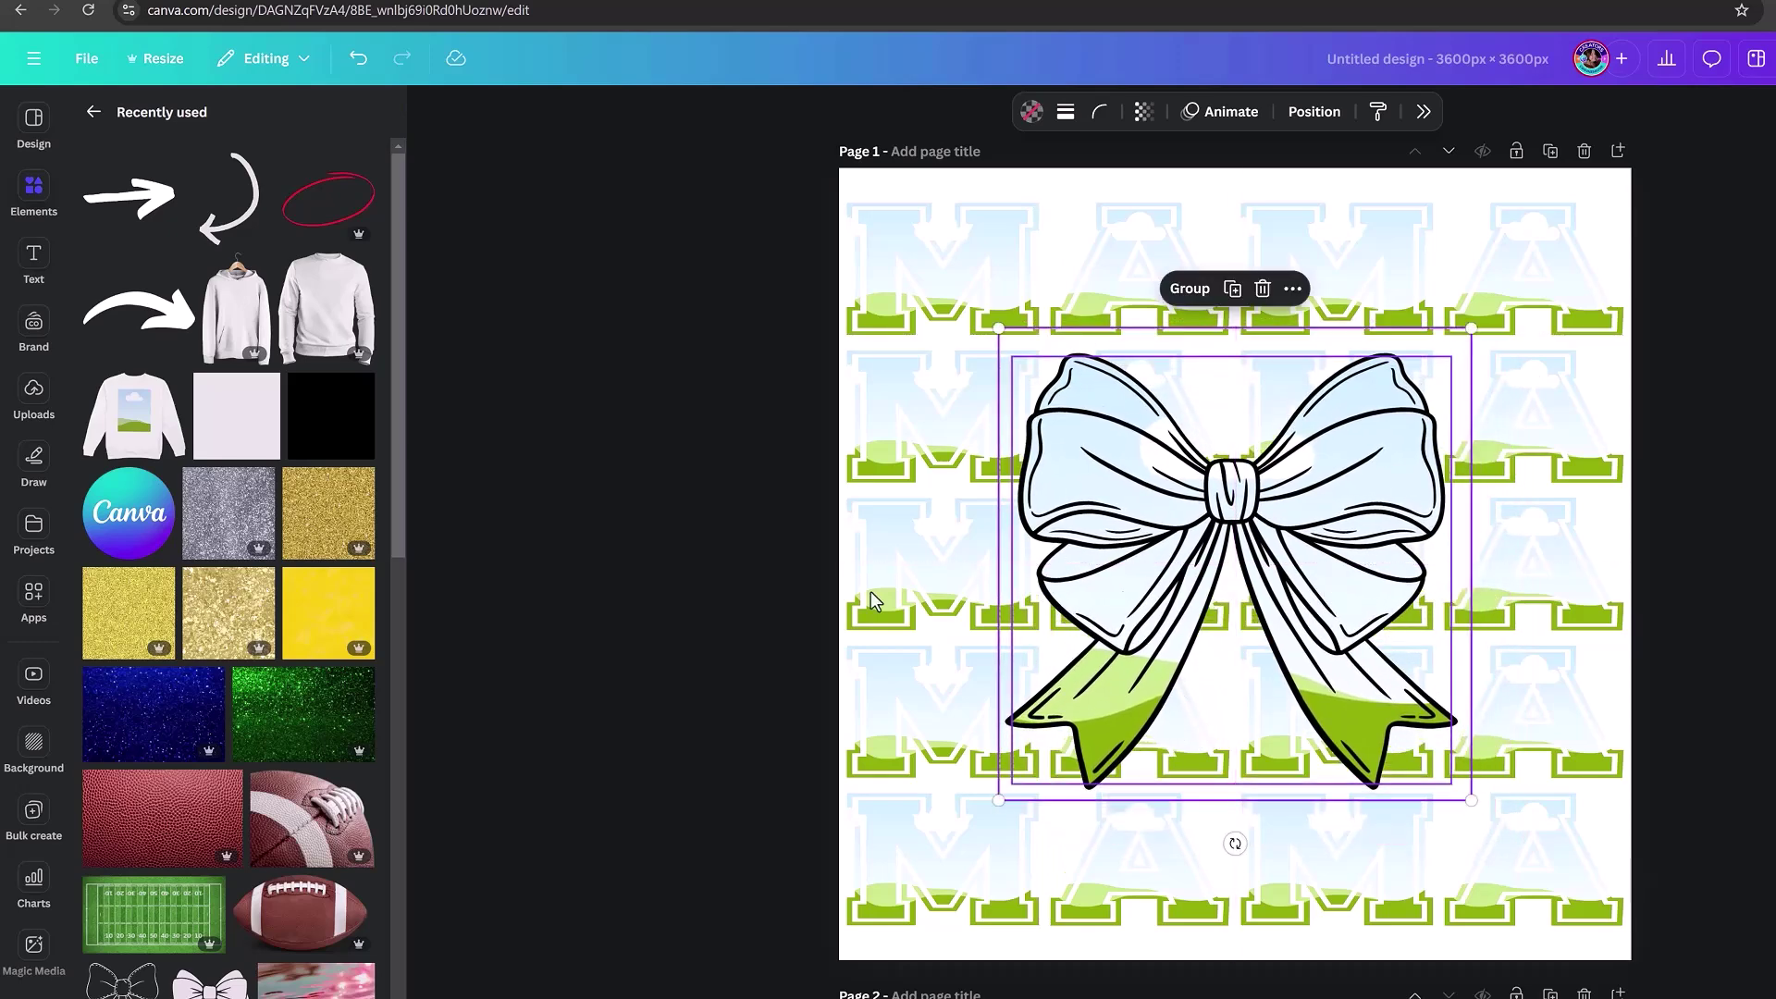
{"action": "left_click", "coordinate": [769, 597]}
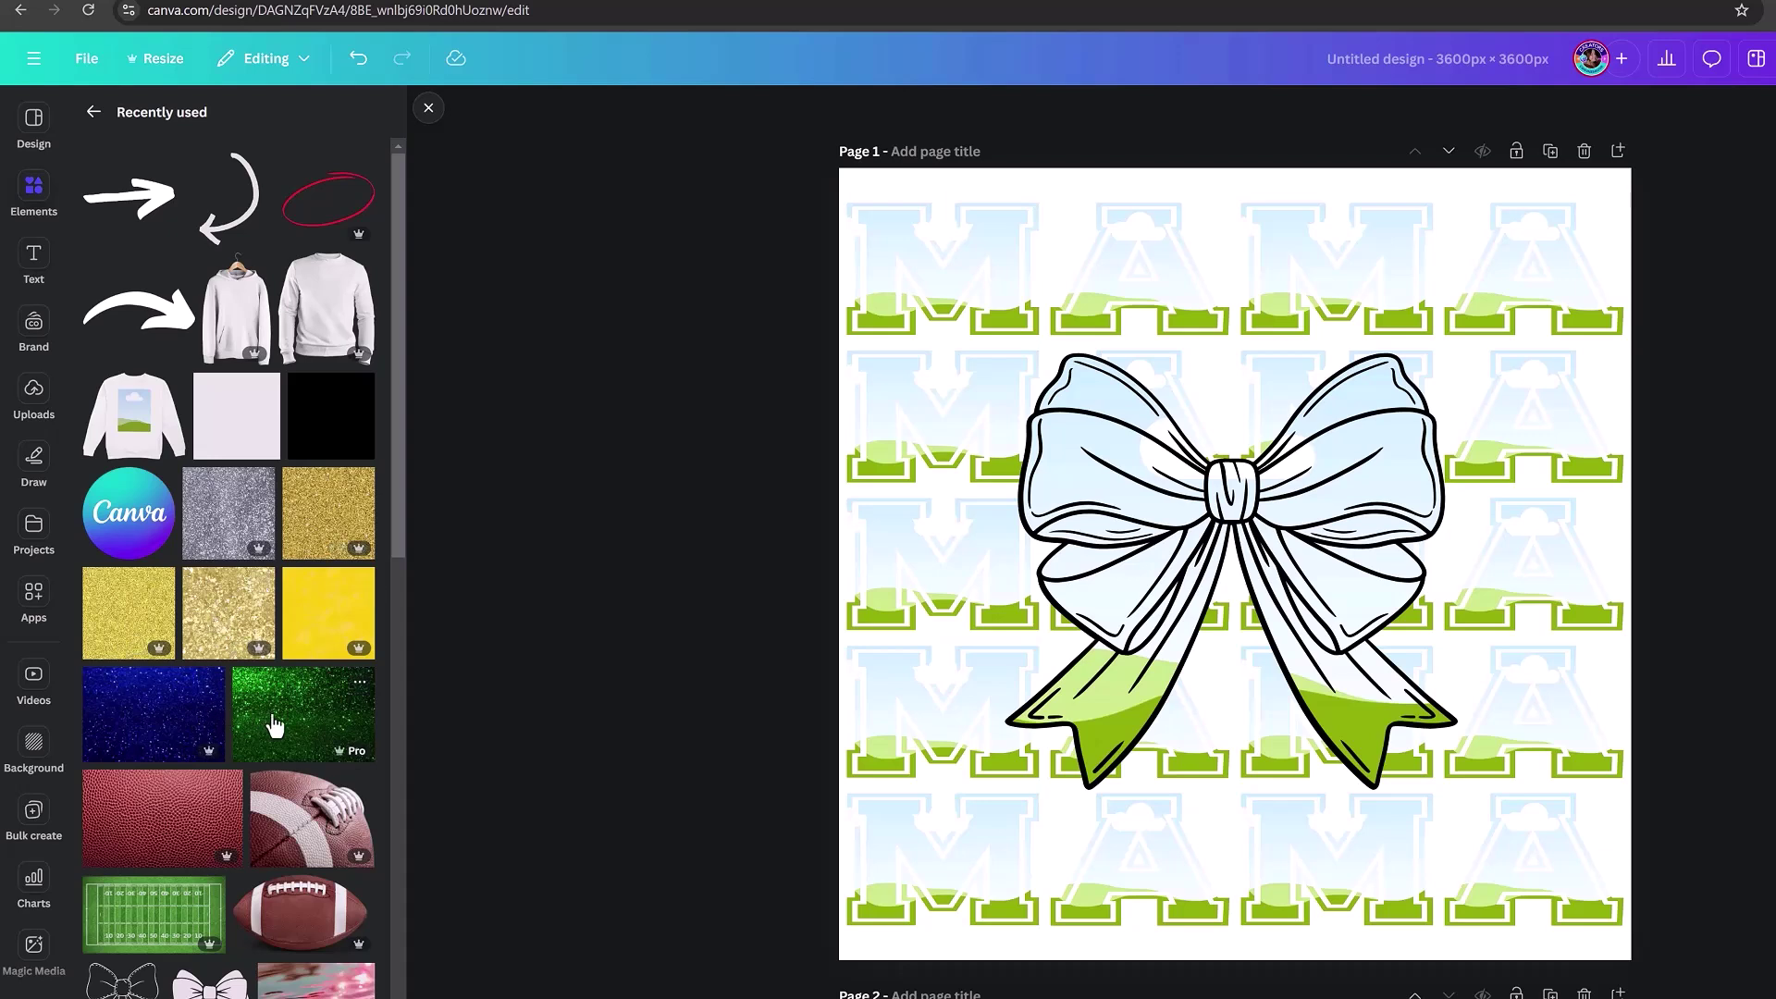
- Drop green glitter into the first M, blue glitter into the first A, and a football field into the bow
{"action": "left_click_drag", "start_coordinate": [275, 726], "coordinate": [888, 252]}
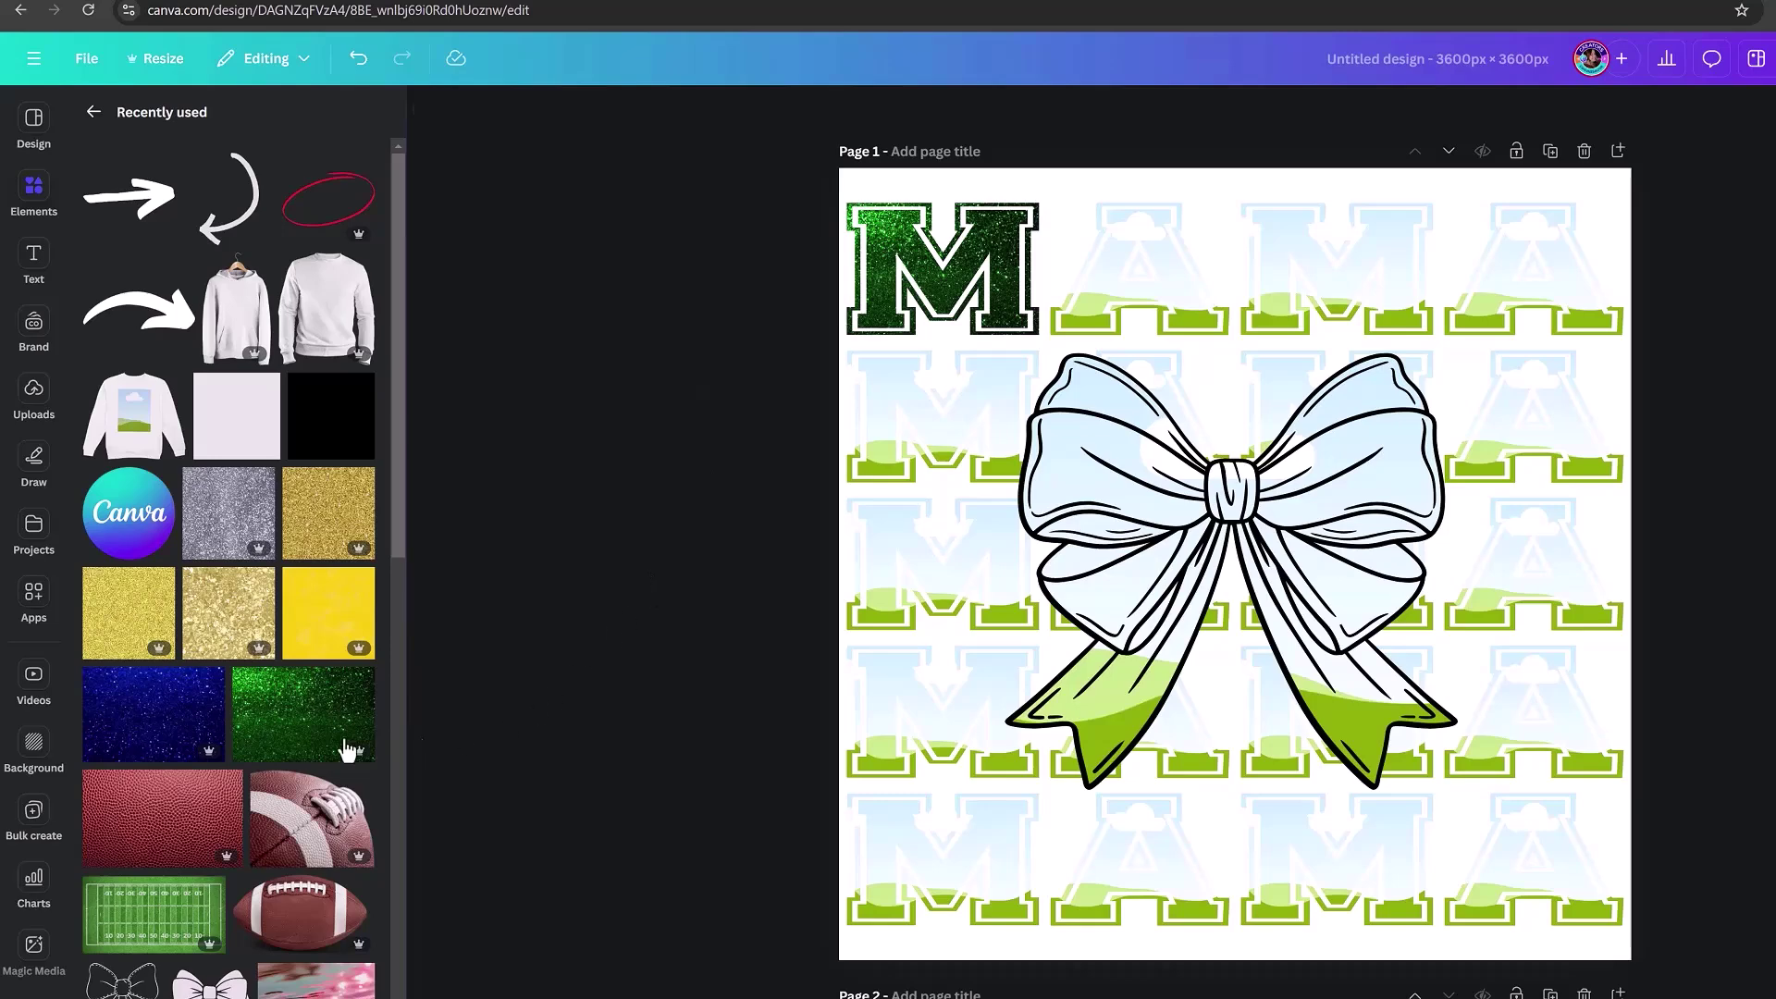
{"action": "left_click_drag", "start_coordinate": [158, 746], "coordinate": [1119, 263]}
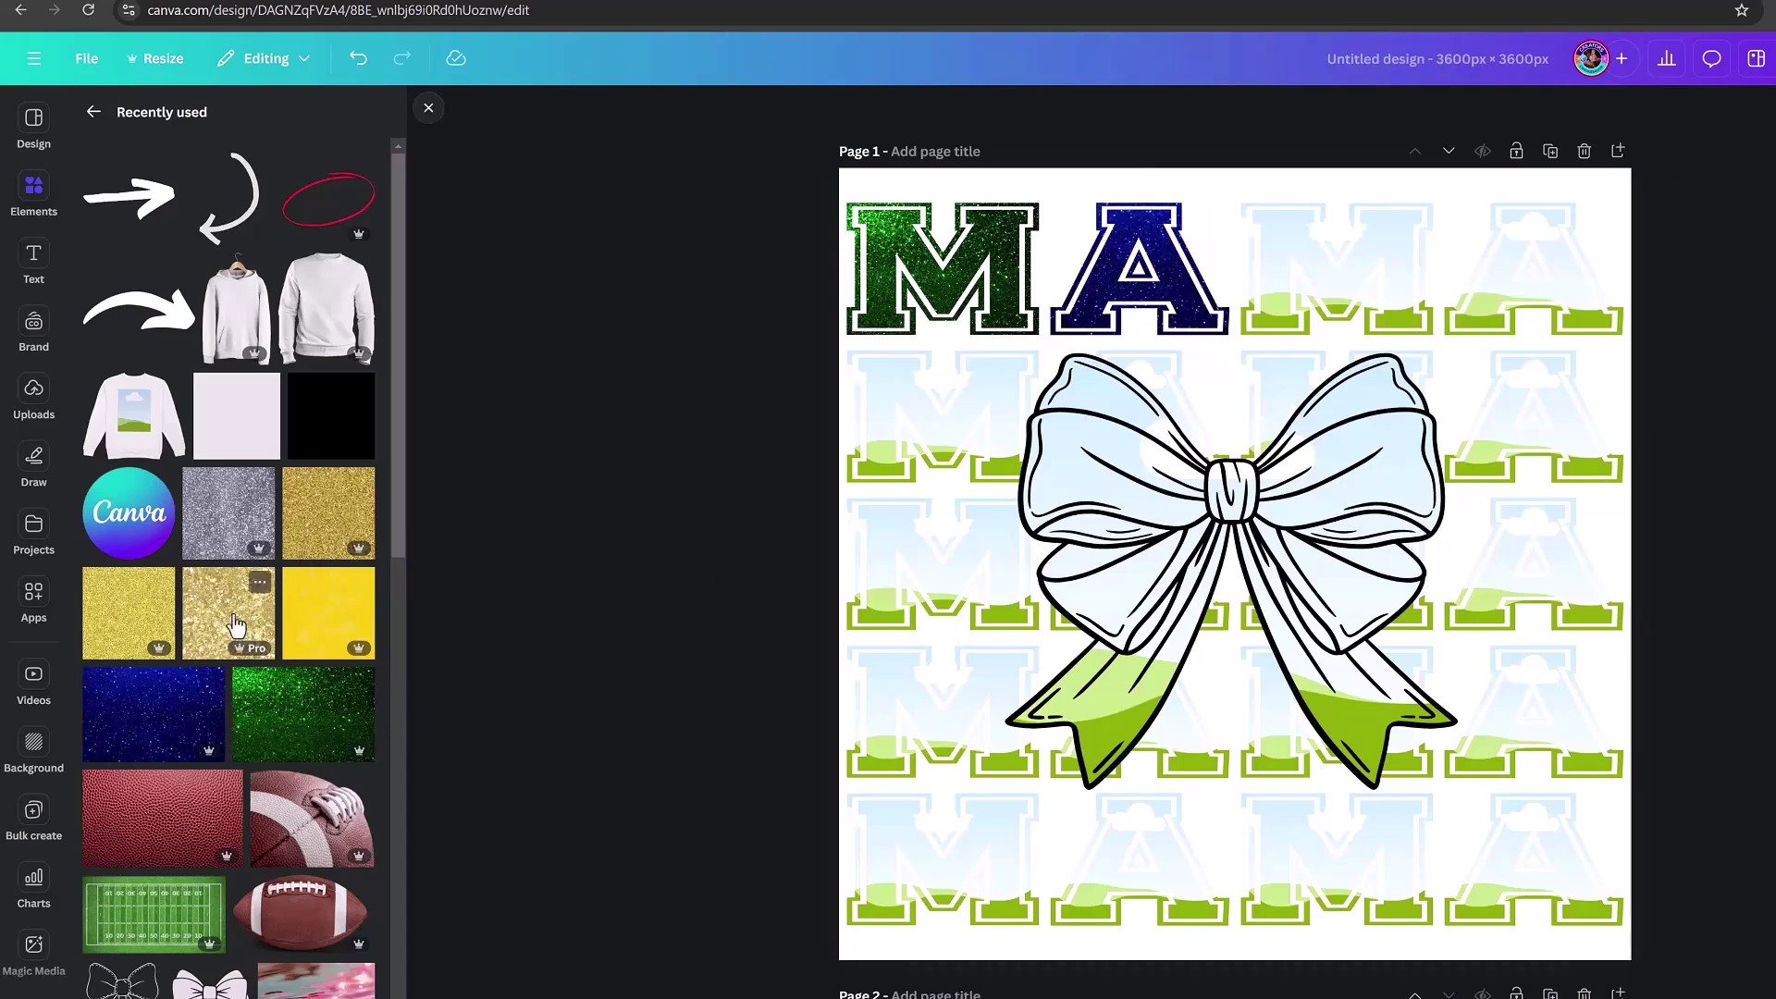
{"action": "left_click_drag", "start_coordinate": [120, 916], "coordinate": [1141, 497]}
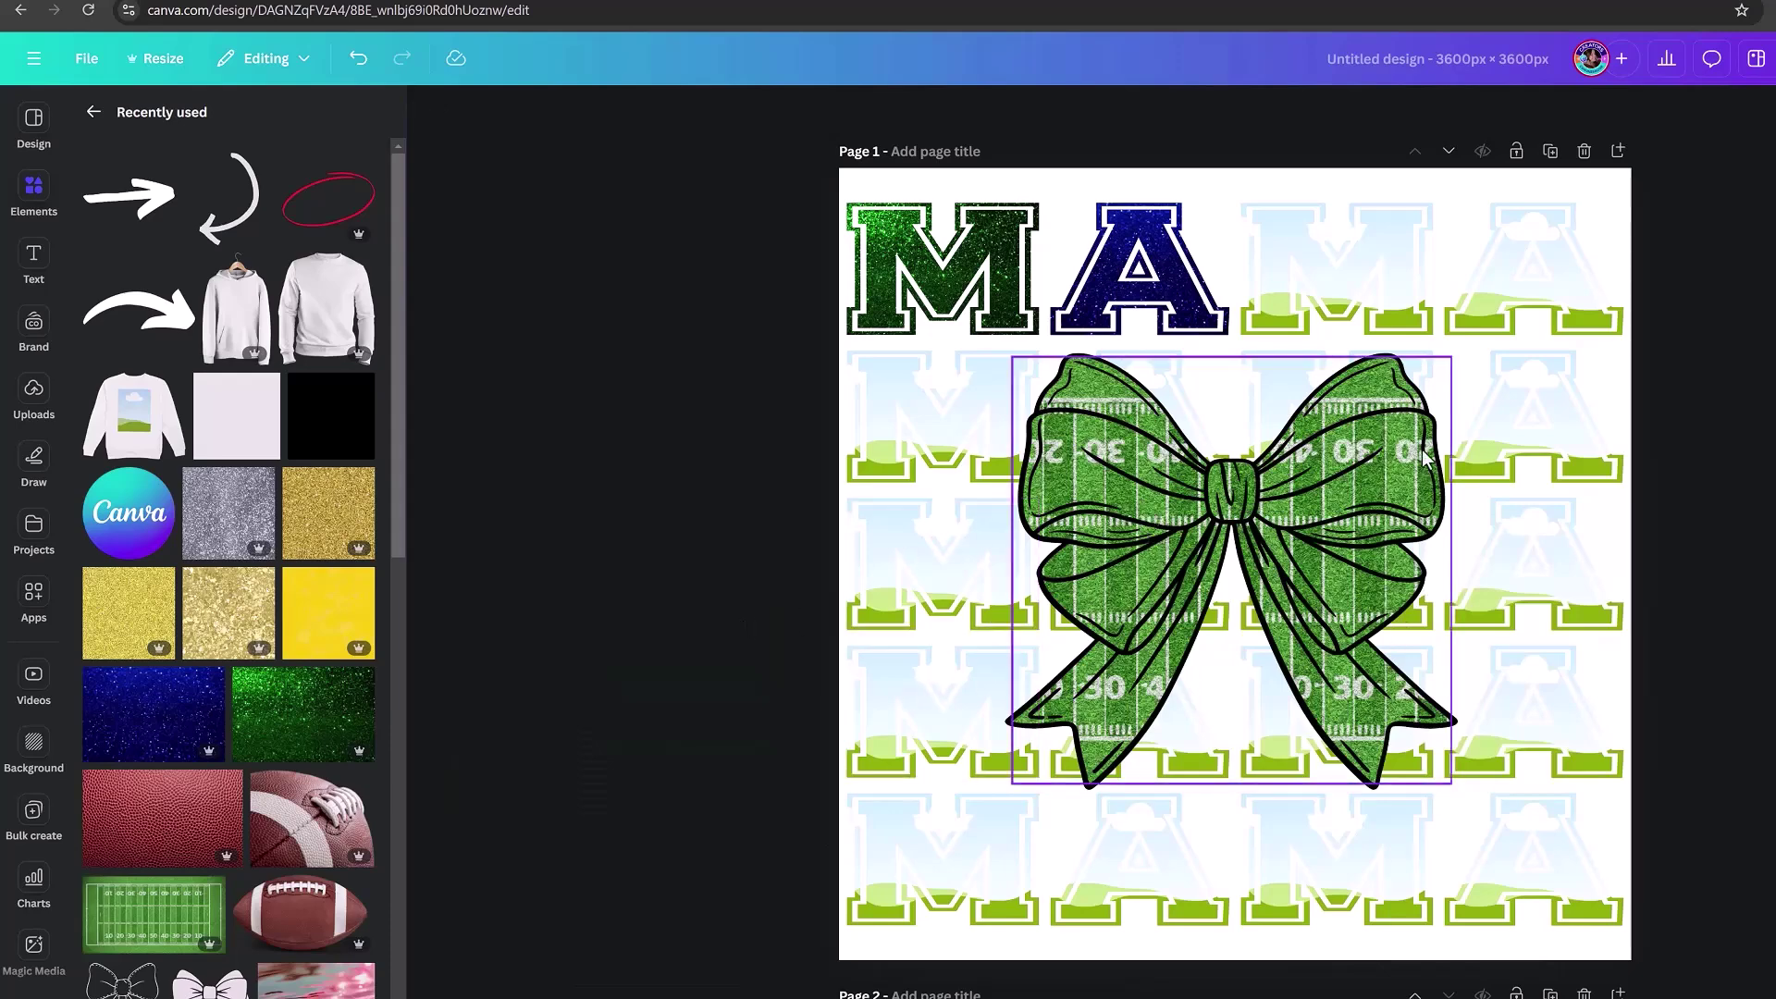
- Check the football-filled bow's Color options, then deselect it
{"action": "left_click", "coordinate": [1381, 791]}
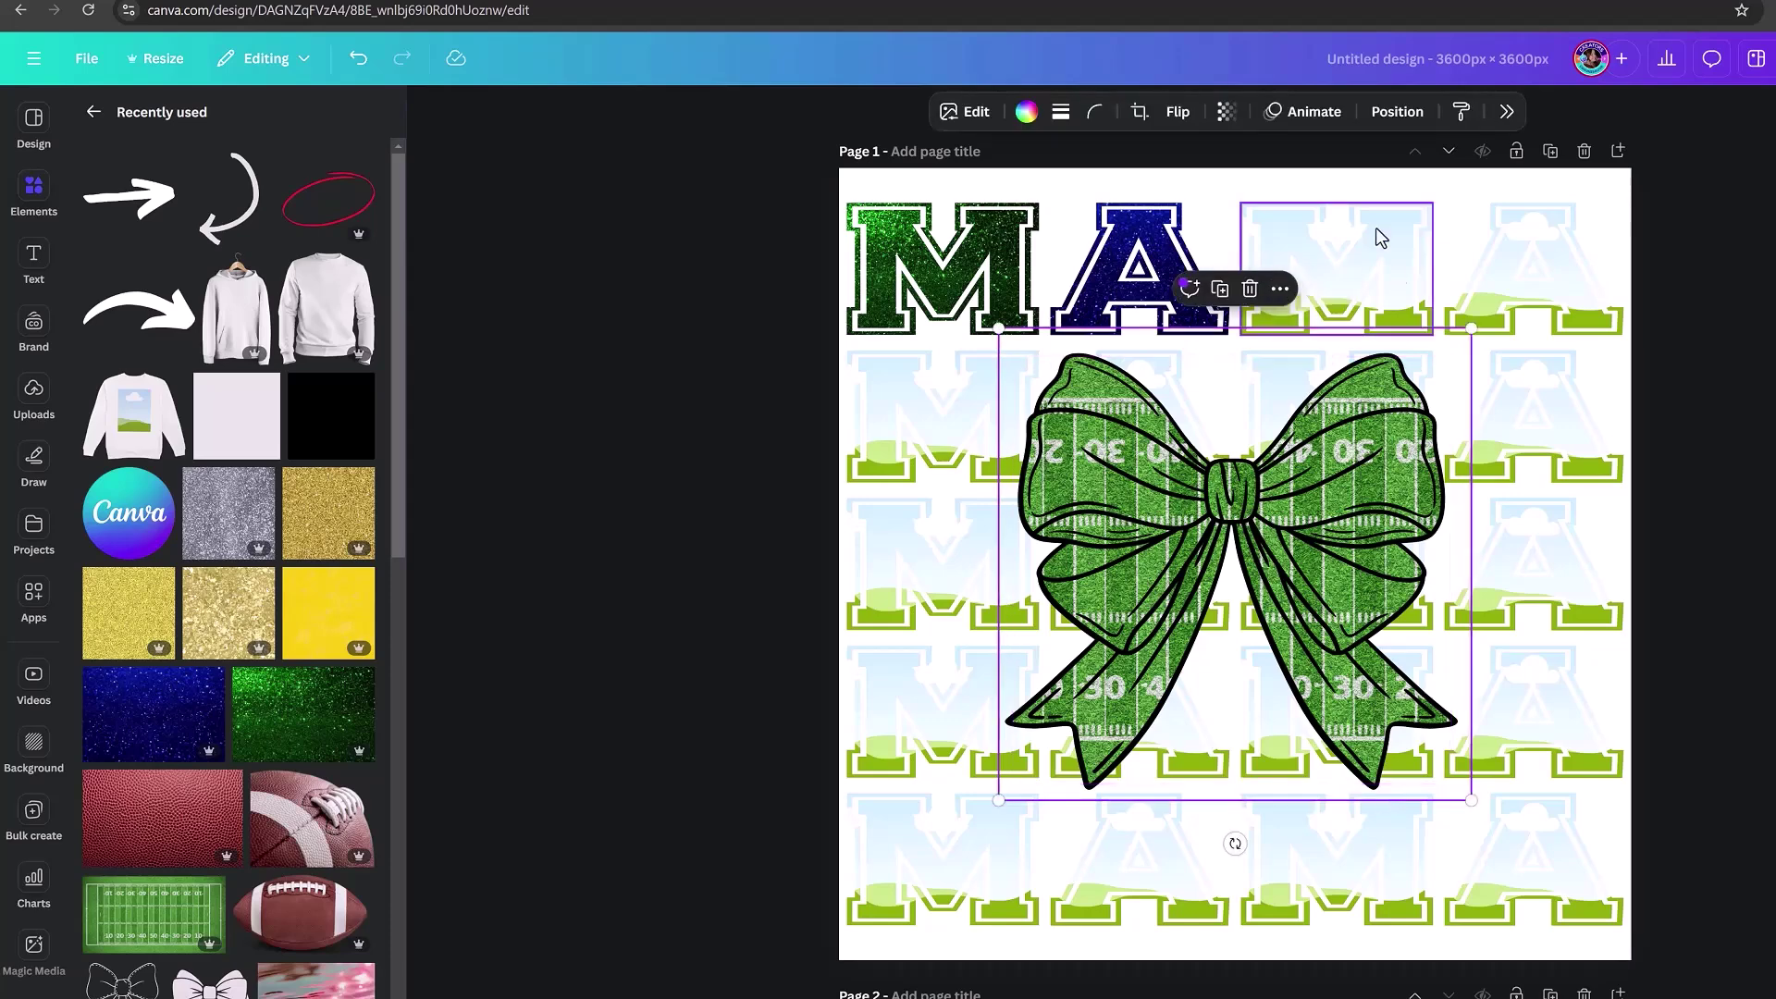
{"action": "left_click", "coordinate": [1033, 120]}
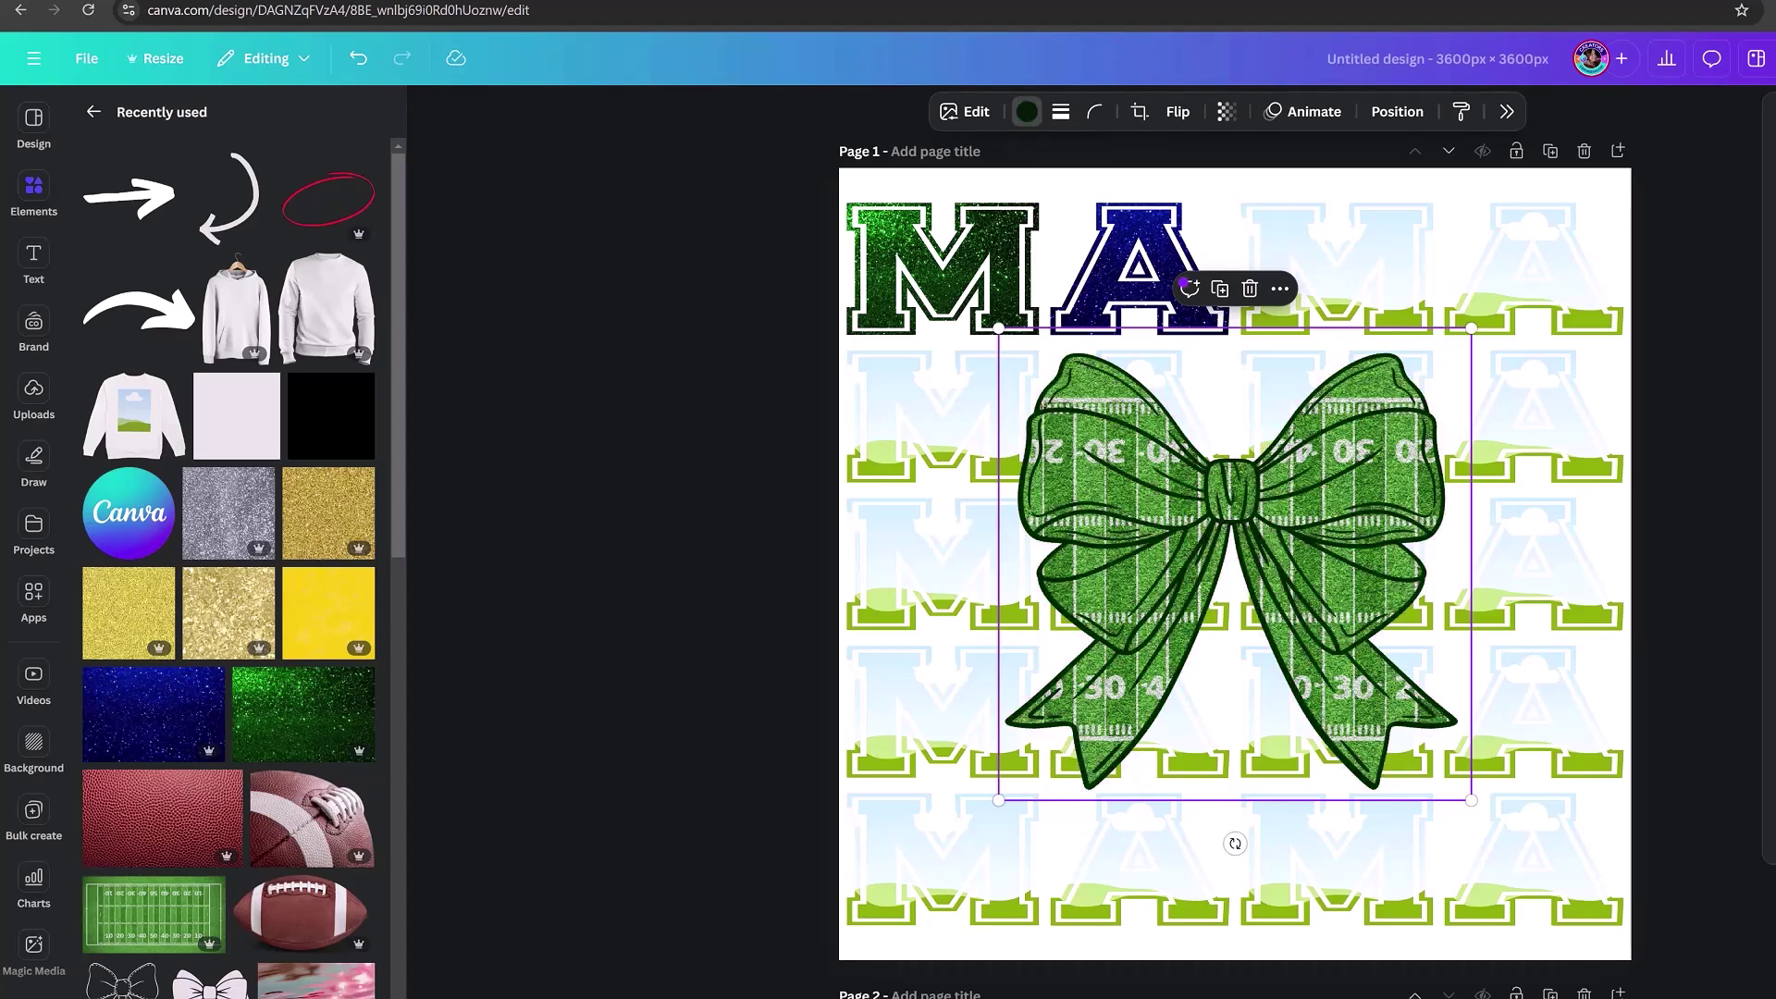
{"action": "left_click", "coordinate": [742, 651]}
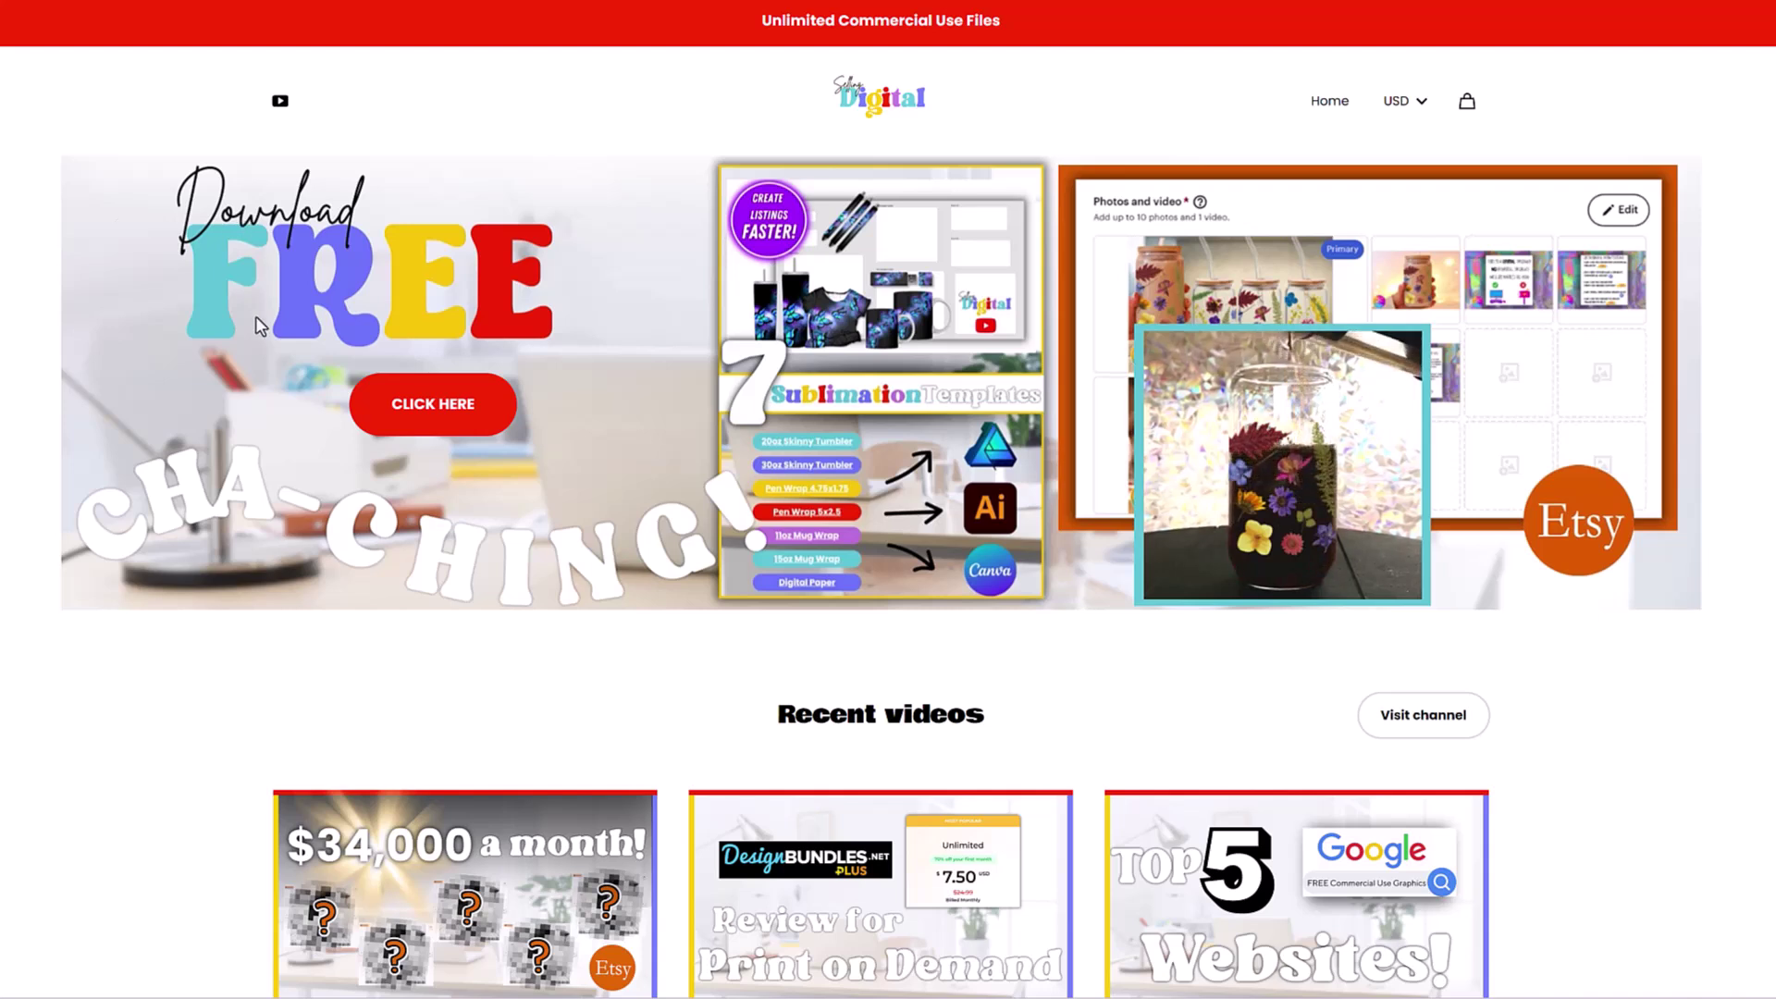
- Go to the Freebies collection and open the MAMA with Bow Drag and Drop-Canva Template
{"action": "left_click", "coordinate": [434, 421]}
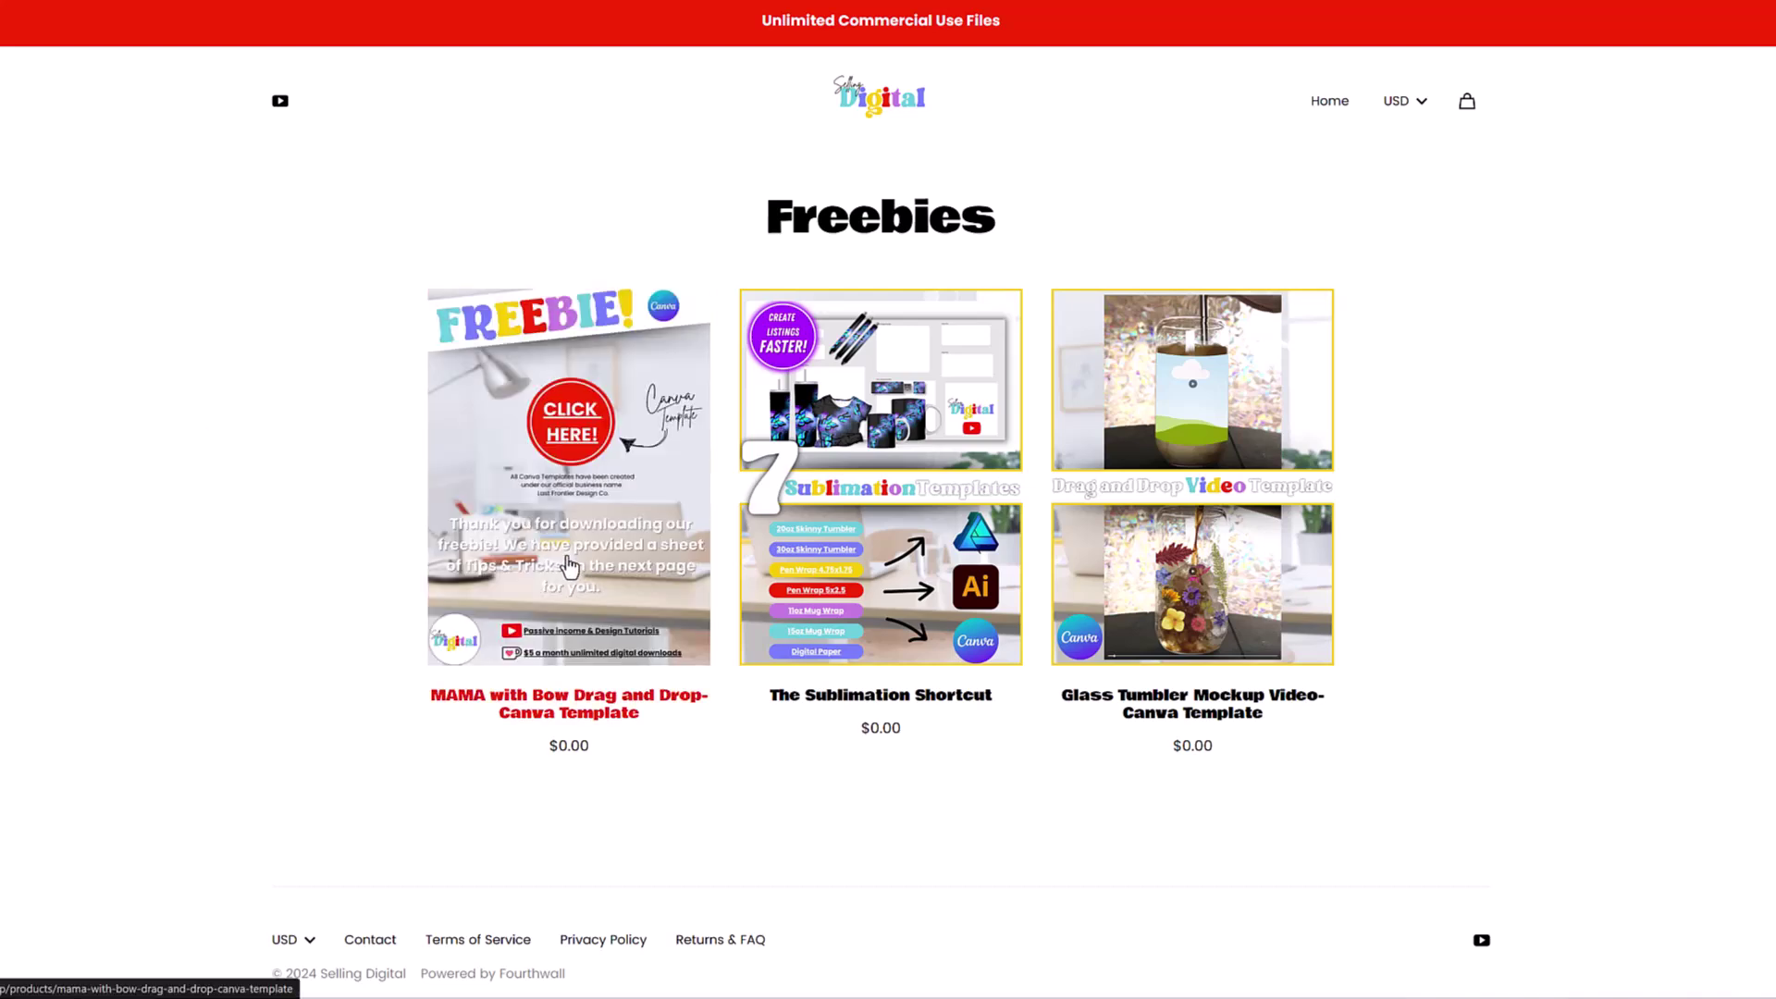
{"action": "left_click", "coordinate": [569, 566]}
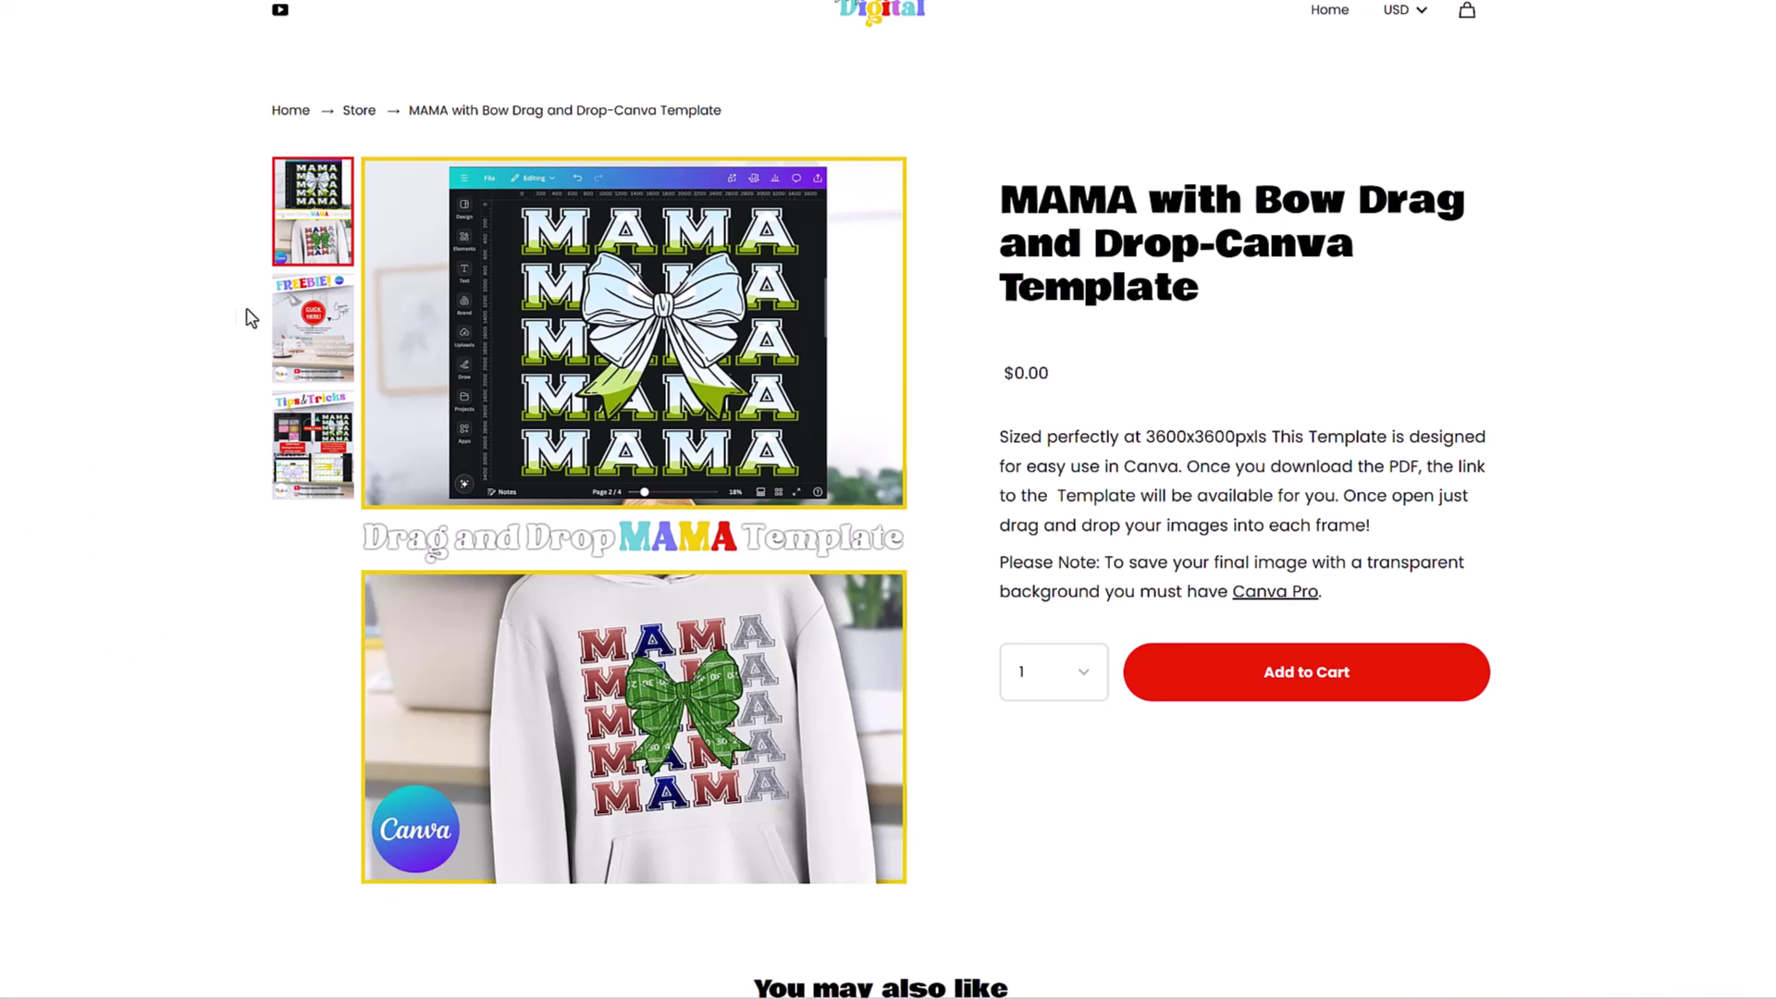
- Preview the FREEBIE and Tips & Tricks images in the MAMA template's product gallery
{"action": "left_click", "coordinate": [292, 332]}
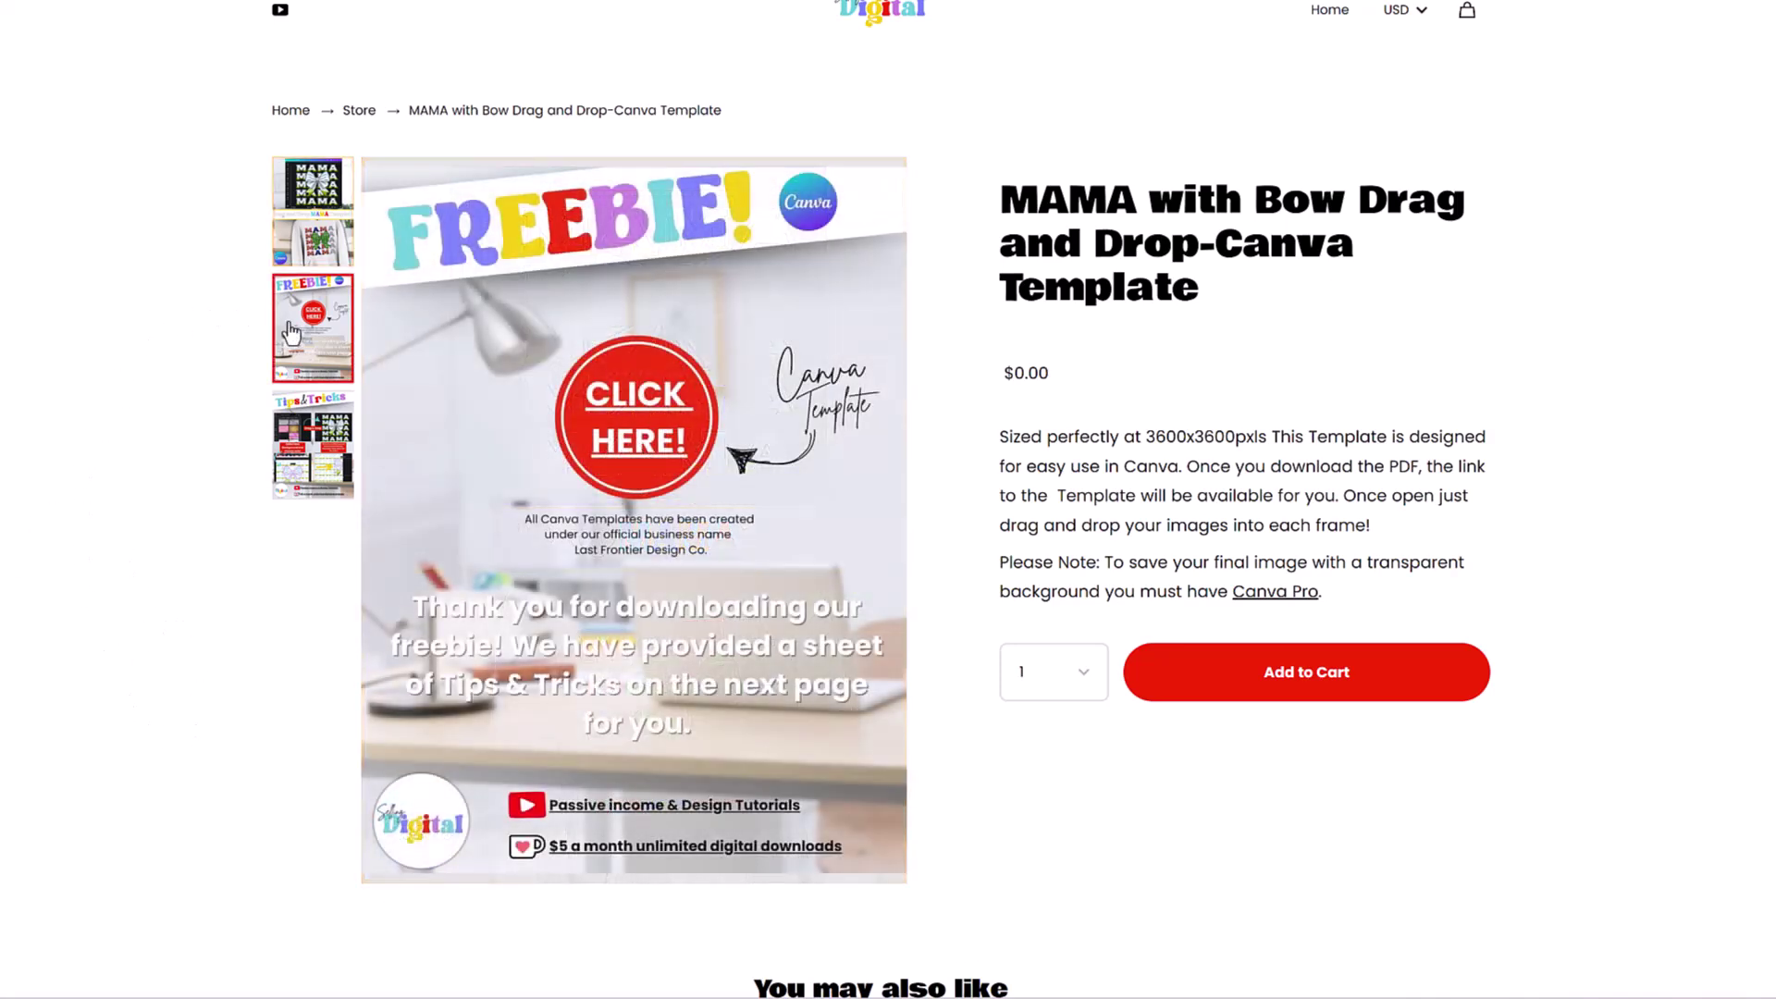
{"action": "left_click", "coordinate": [308, 457]}
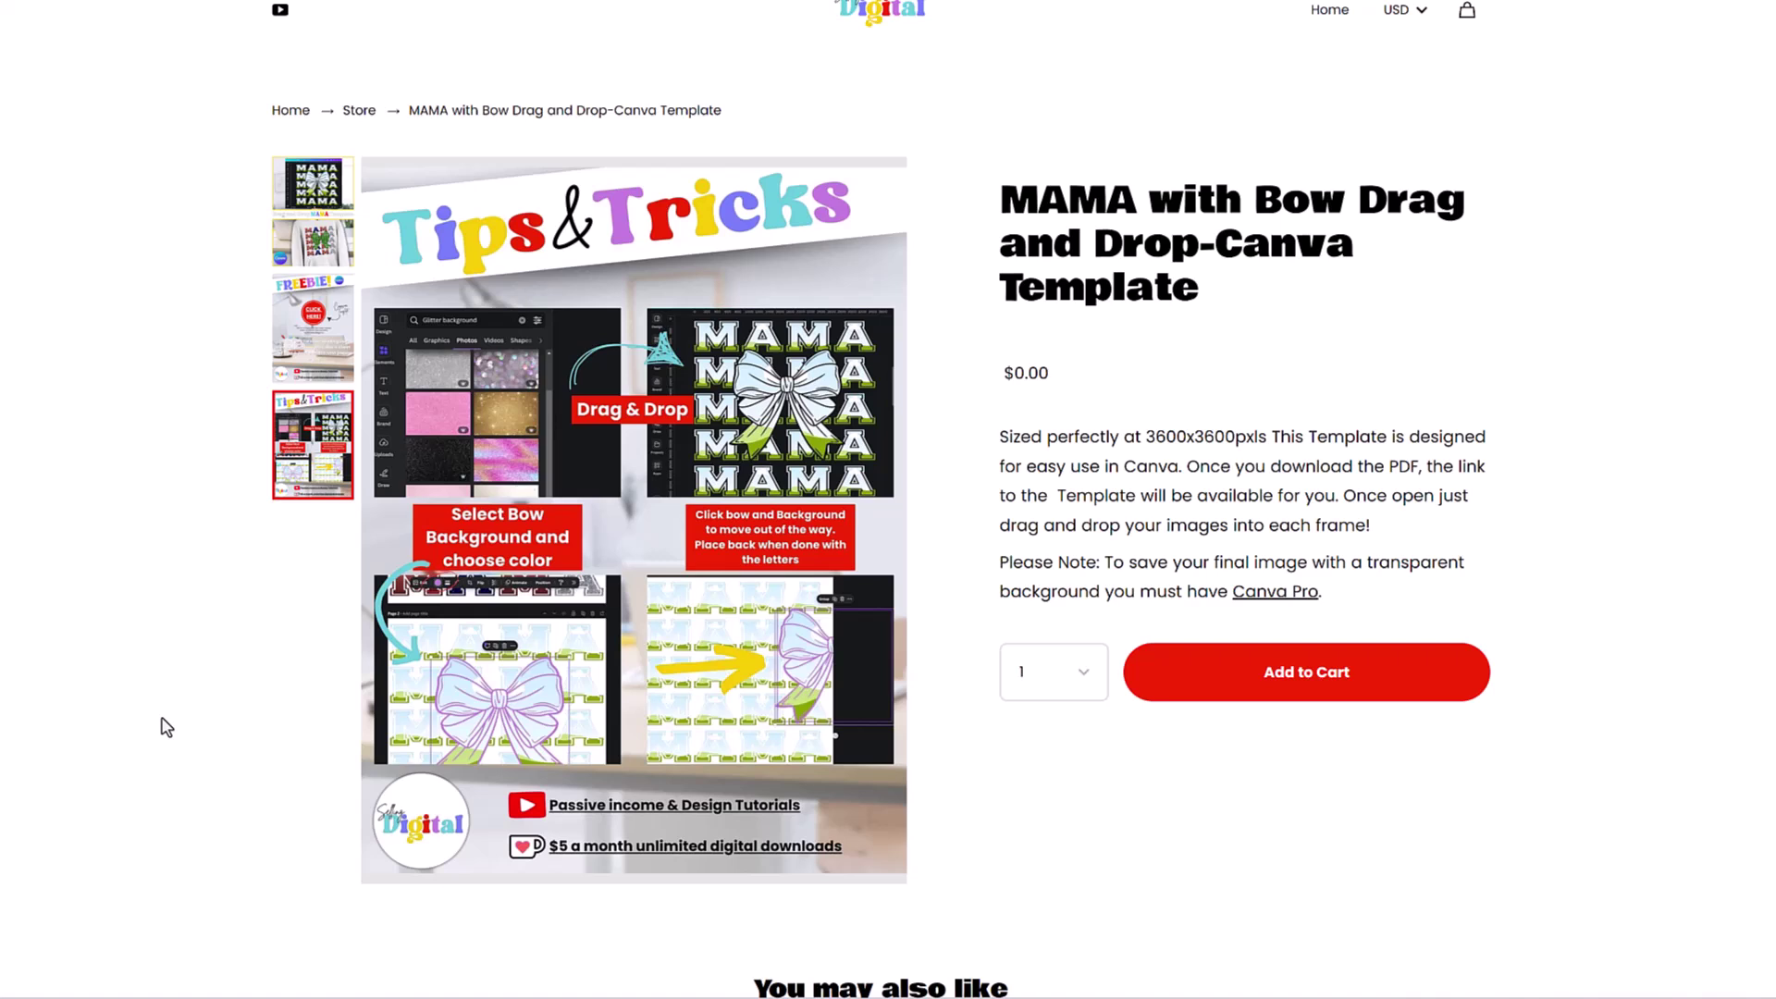
- Add the MAMA template to the cart, confirm the checkout totals are free, then return to the FREEBIE image
{"action": "left_click", "coordinate": [1357, 673]}
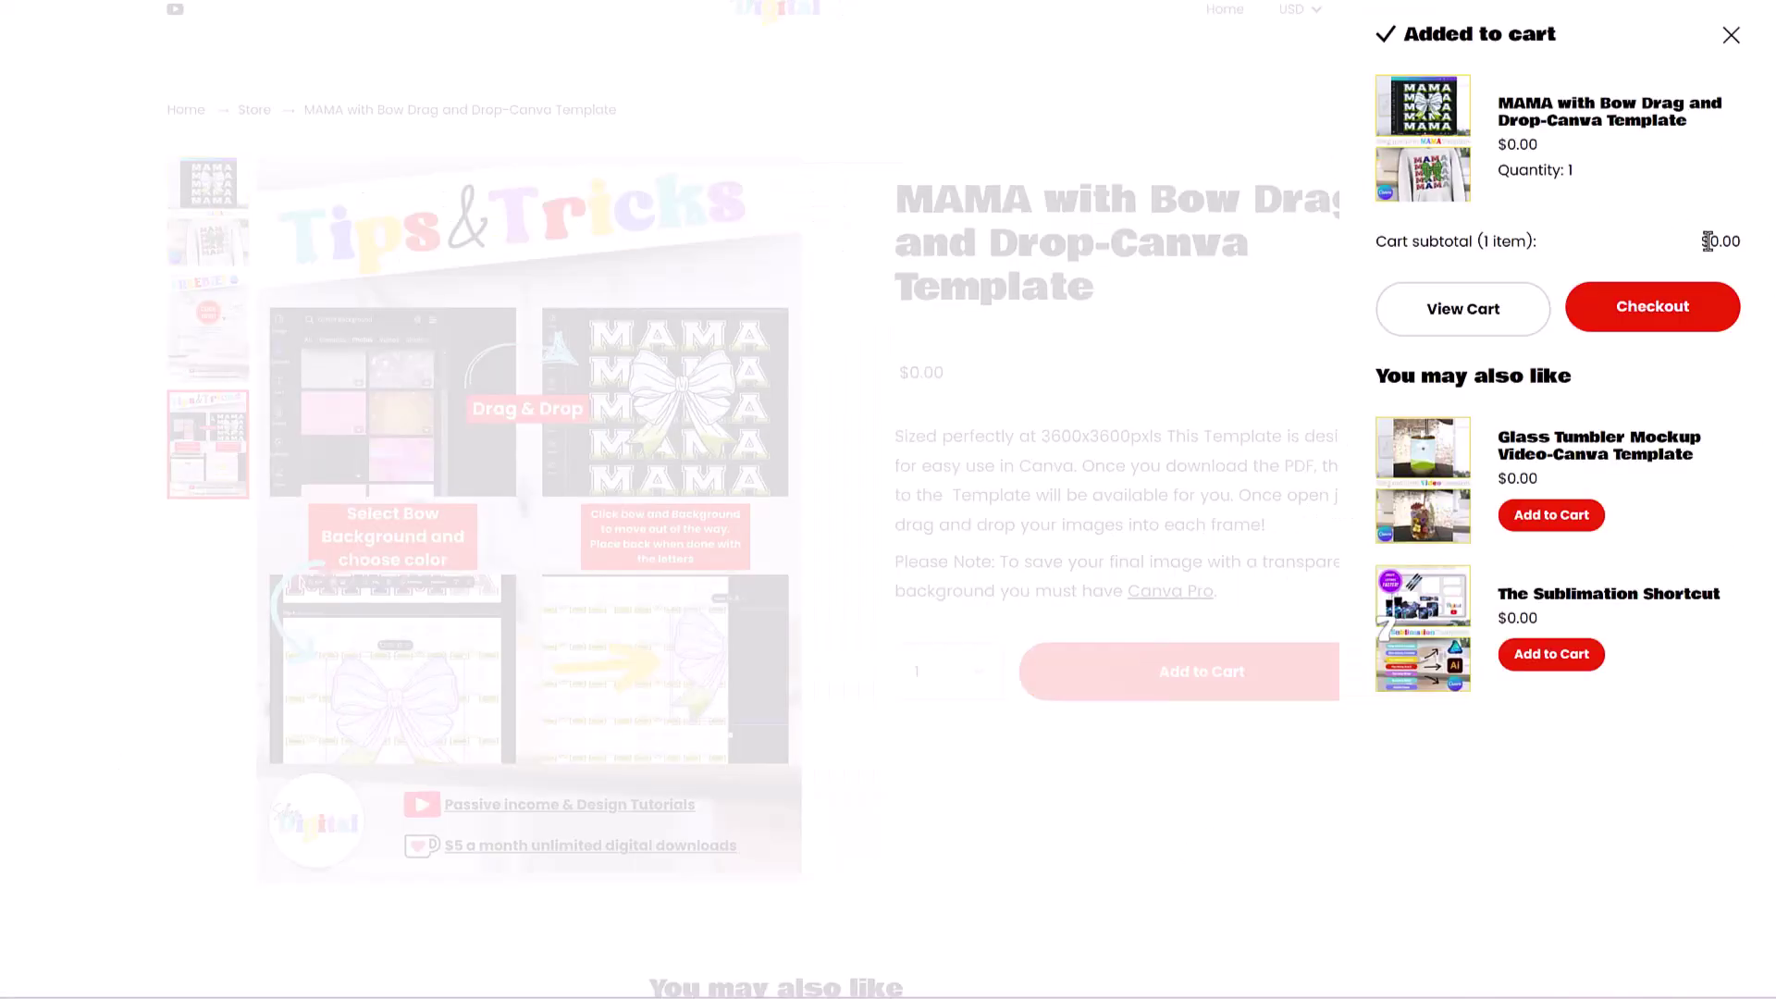
{"action": "left_click", "coordinate": [1648, 336]}
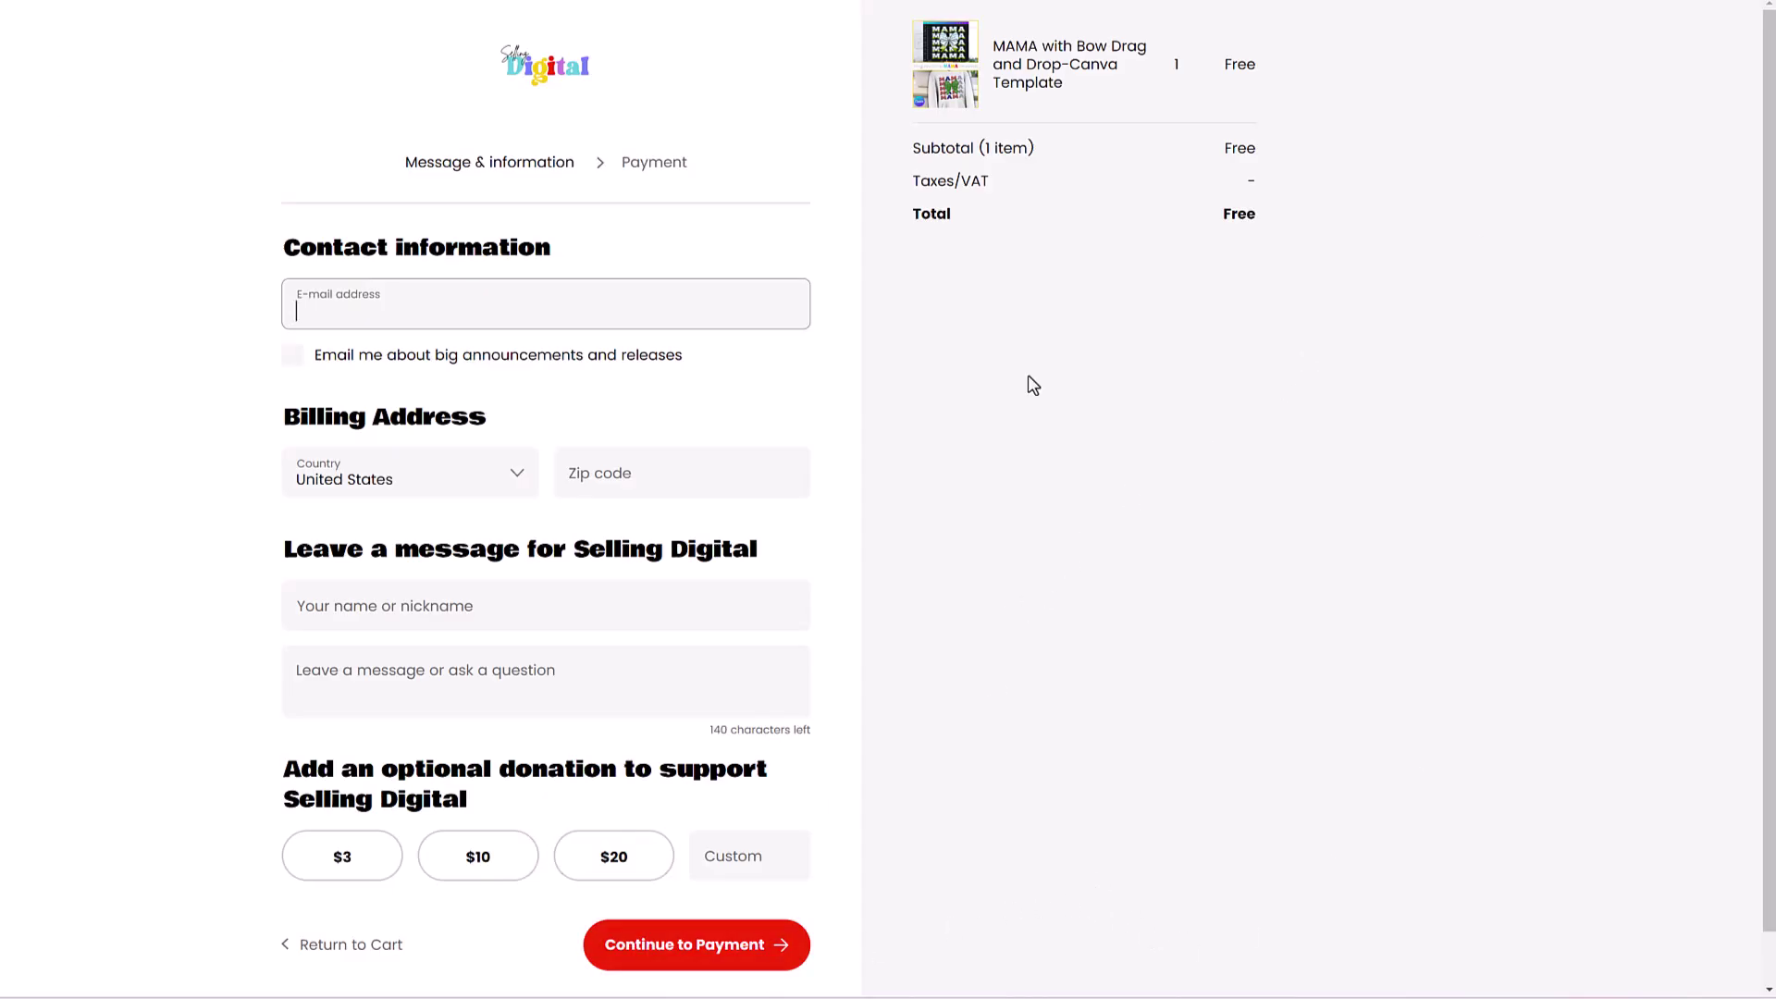
{"action": "left_click_drag", "start_coordinate": [1210, 128], "coordinate": [956, 144]}
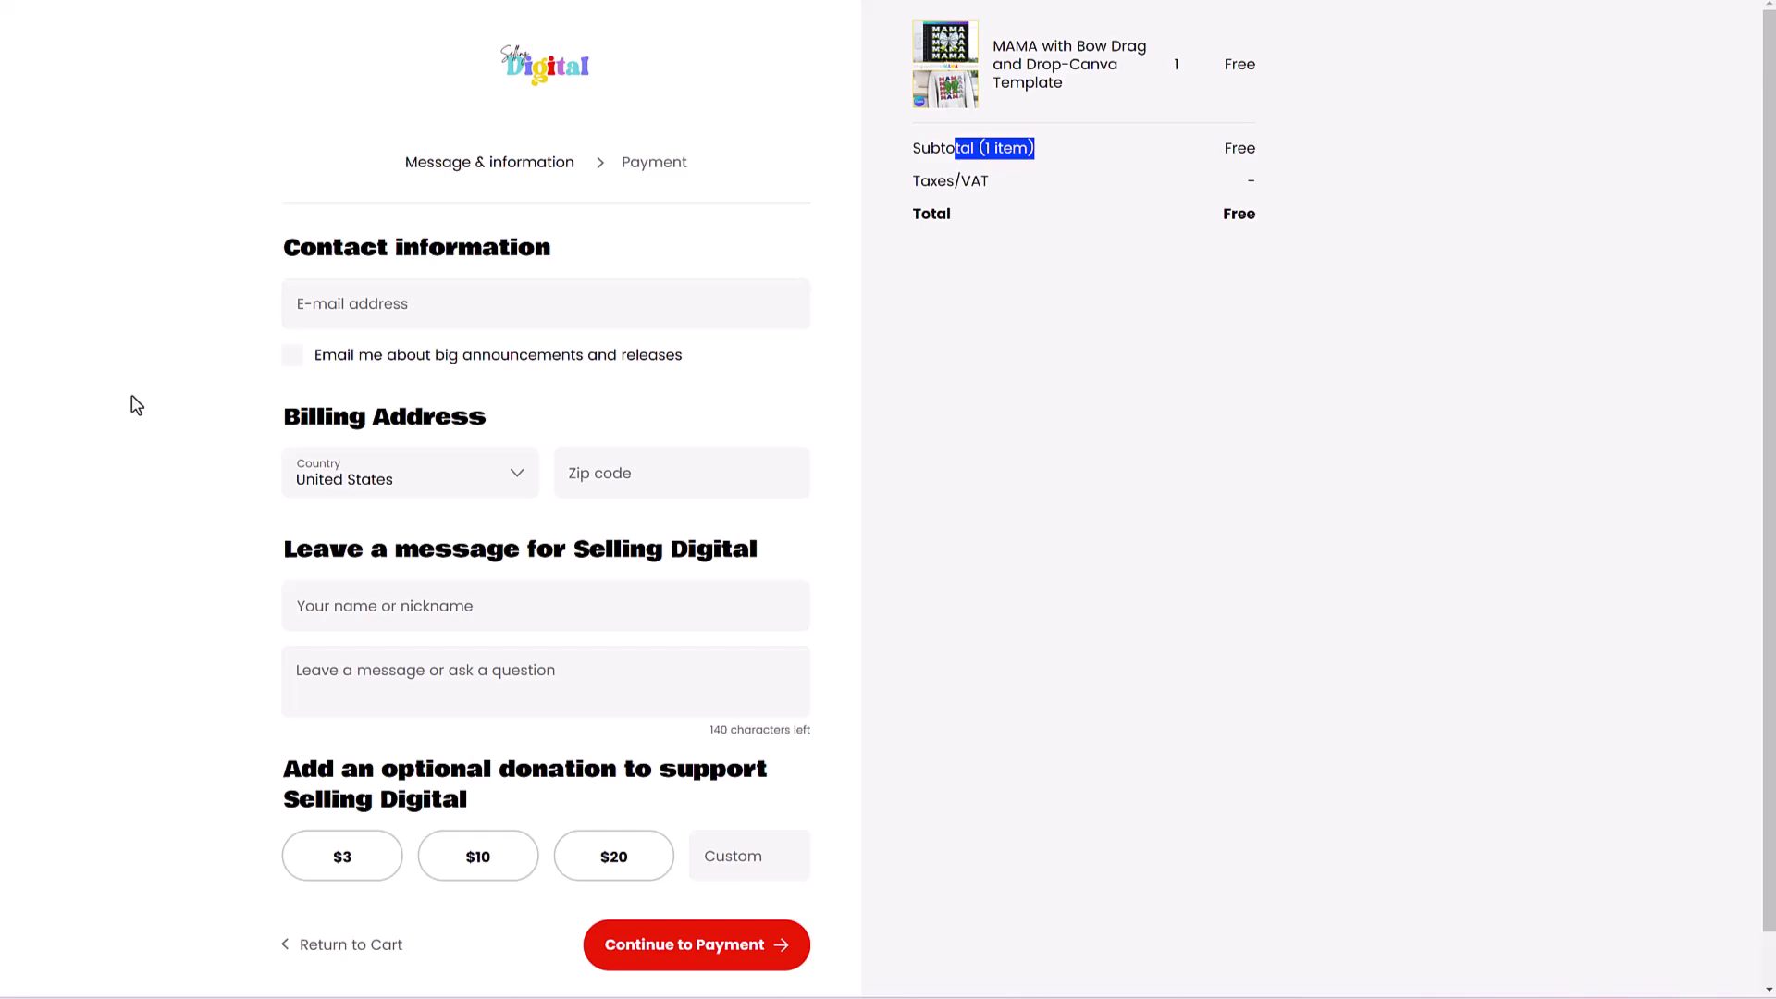
{"action": "key", "text": "alt+Left"}
{"action": "left_click", "coordinate": [196, 345]}
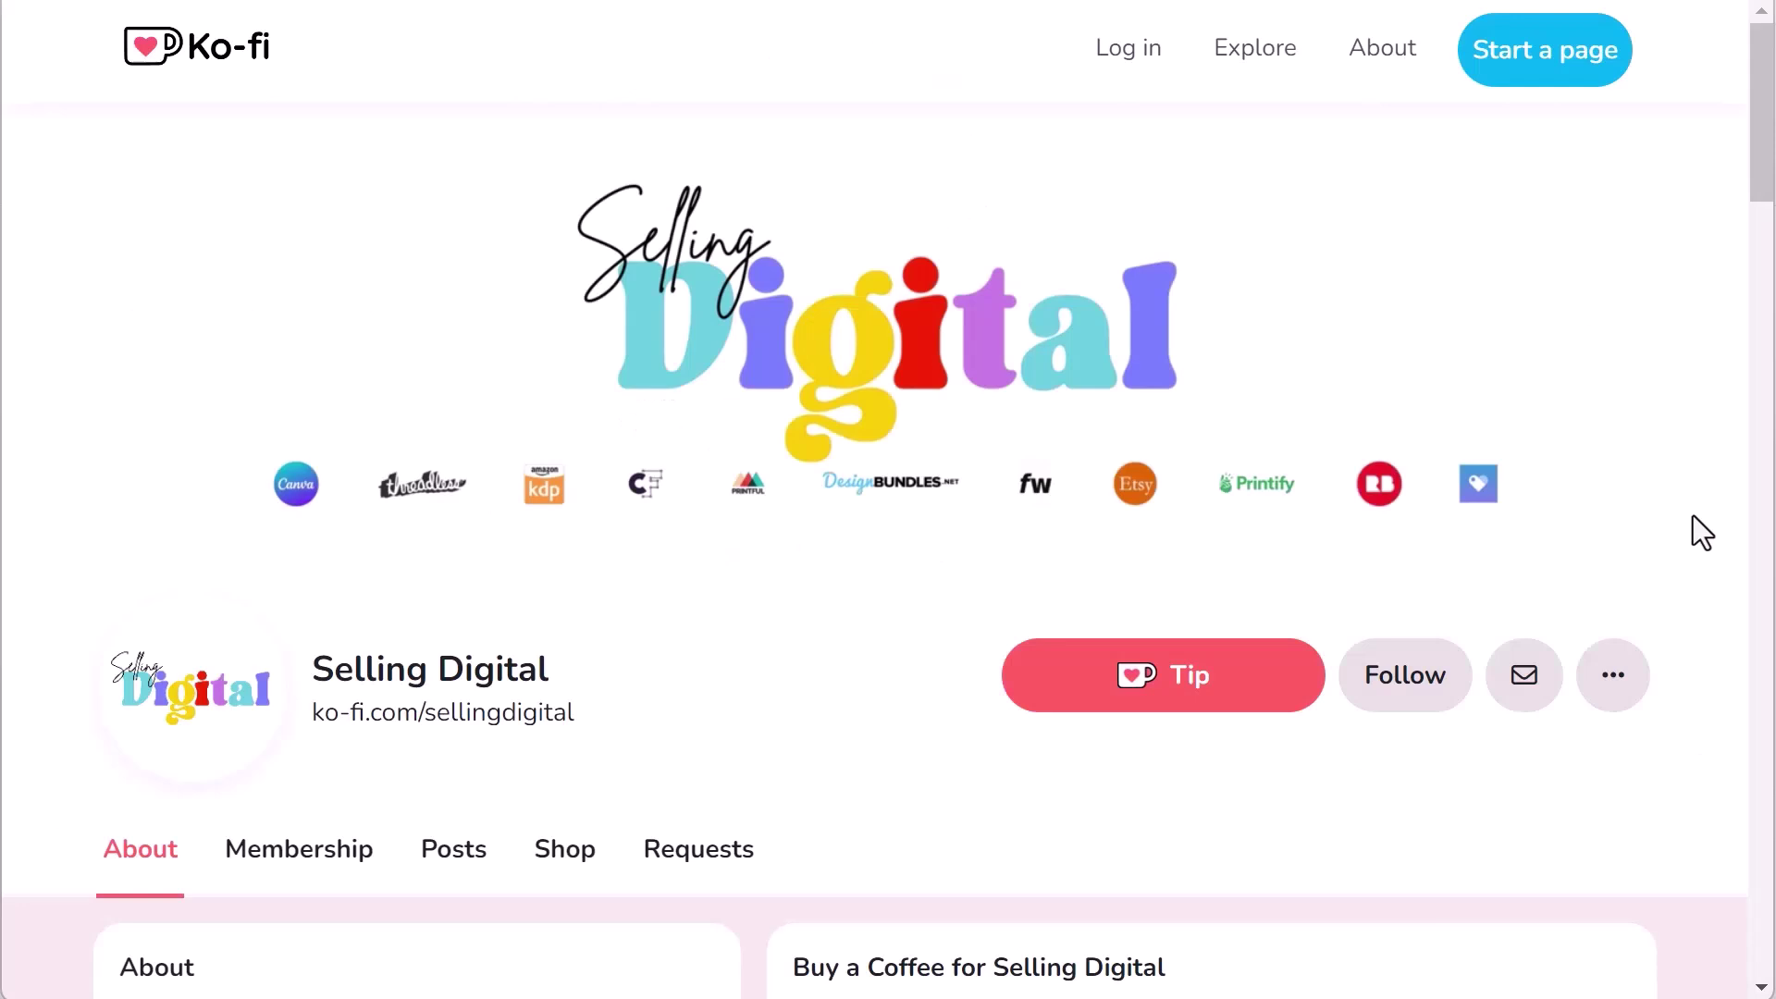
- Scroll Selling Digital's Ko-fi page past Membership to the free member-only shop bundles
{"action": "scroll", "coordinate": [1690, 527], "scroll_direction": "down", "scroll_amount": 10}
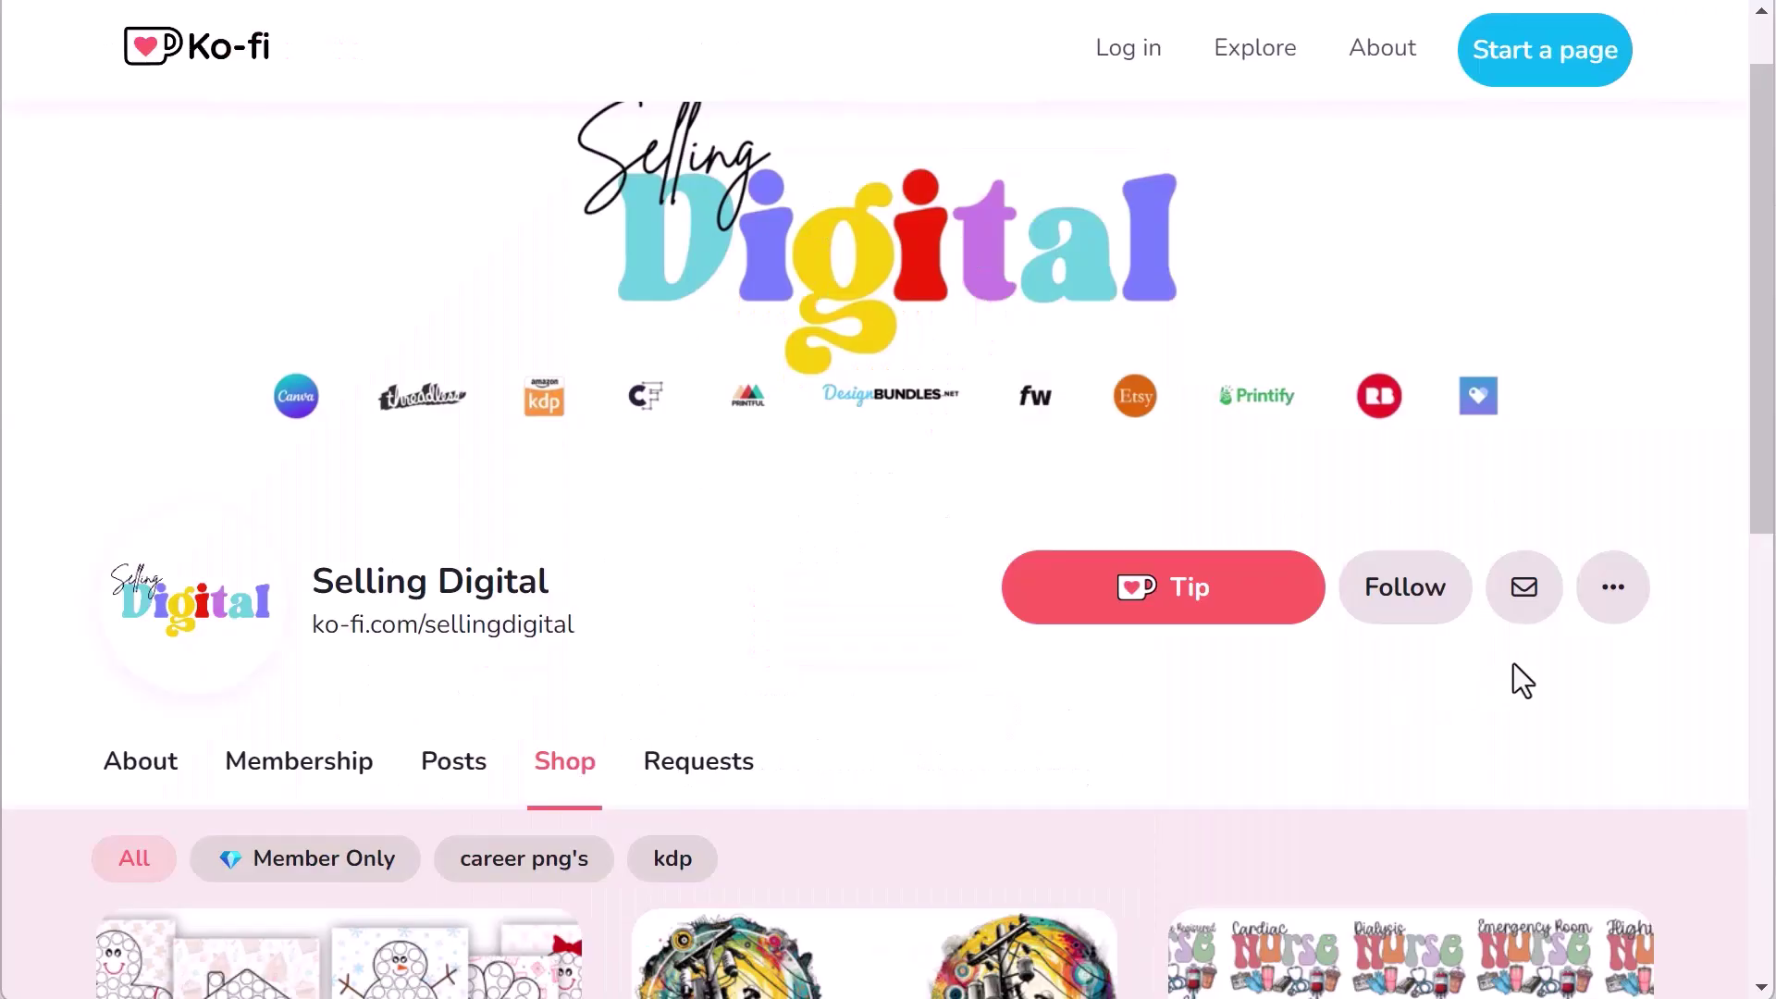
{"action": "scroll", "coordinate": [1573, 666], "scroll_direction": "down", "scroll_amount": 5}
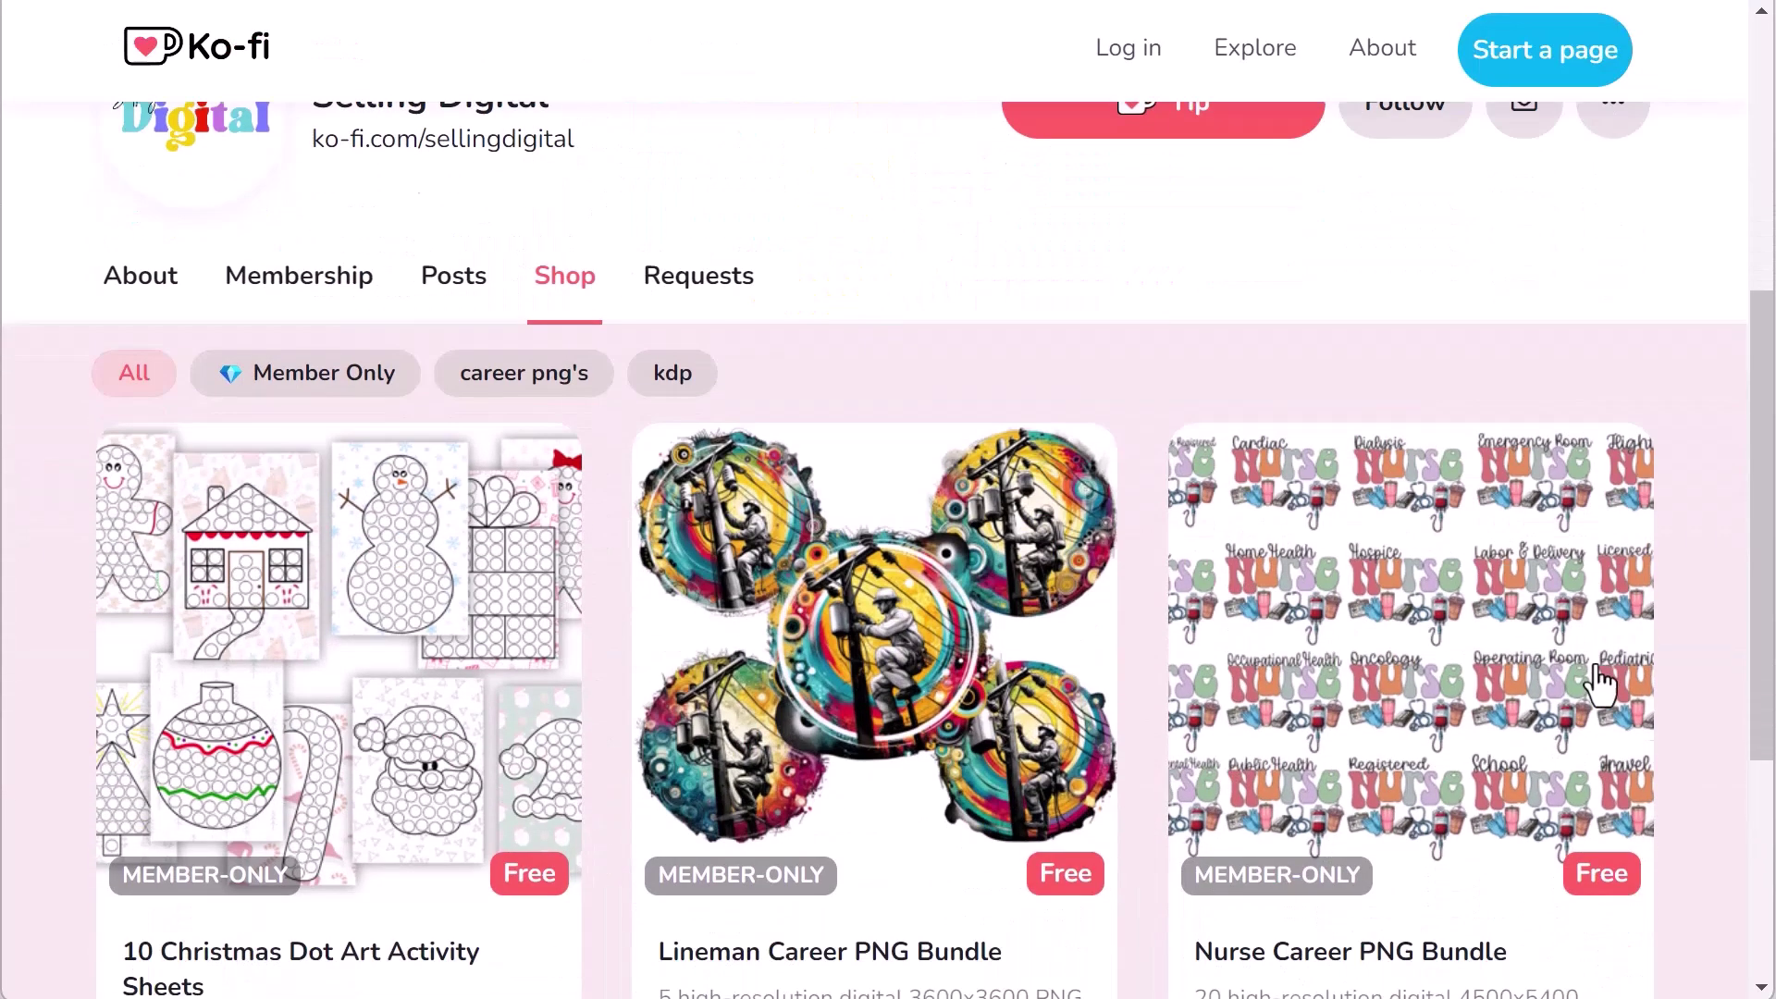
{"action": "scroll", "coordinate": [1658, 671], "scroll_direction": "down", "scroll_amount": 2}
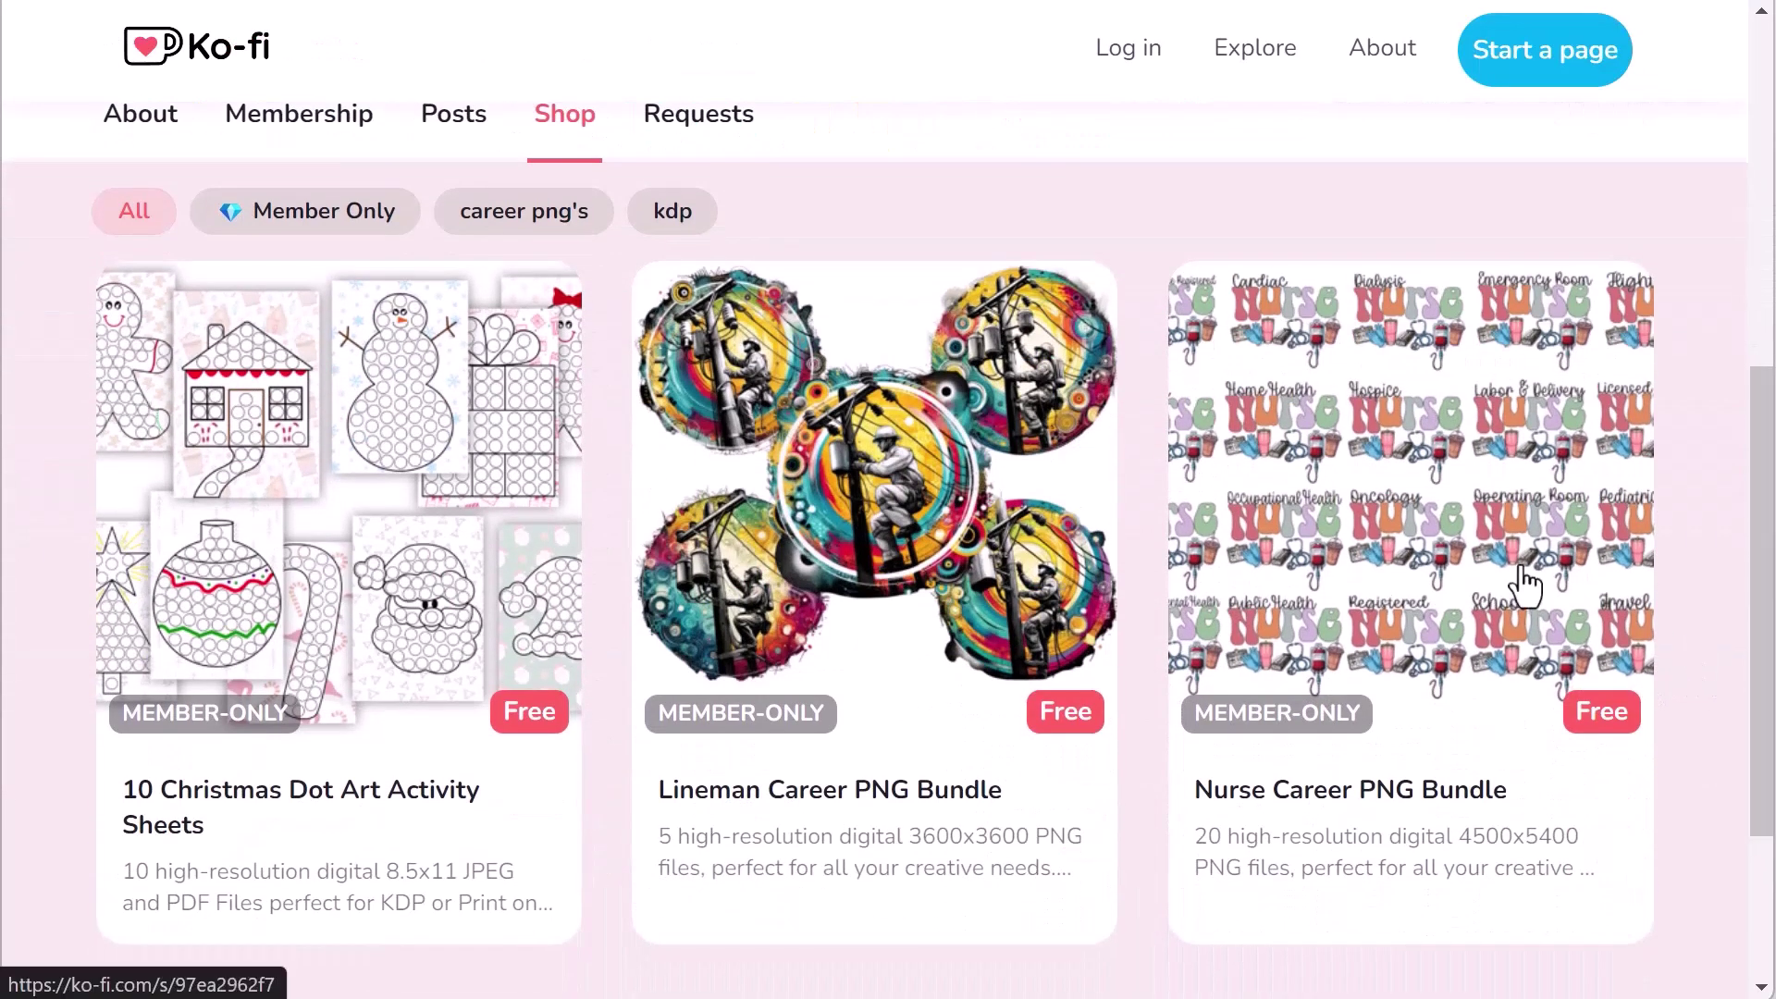